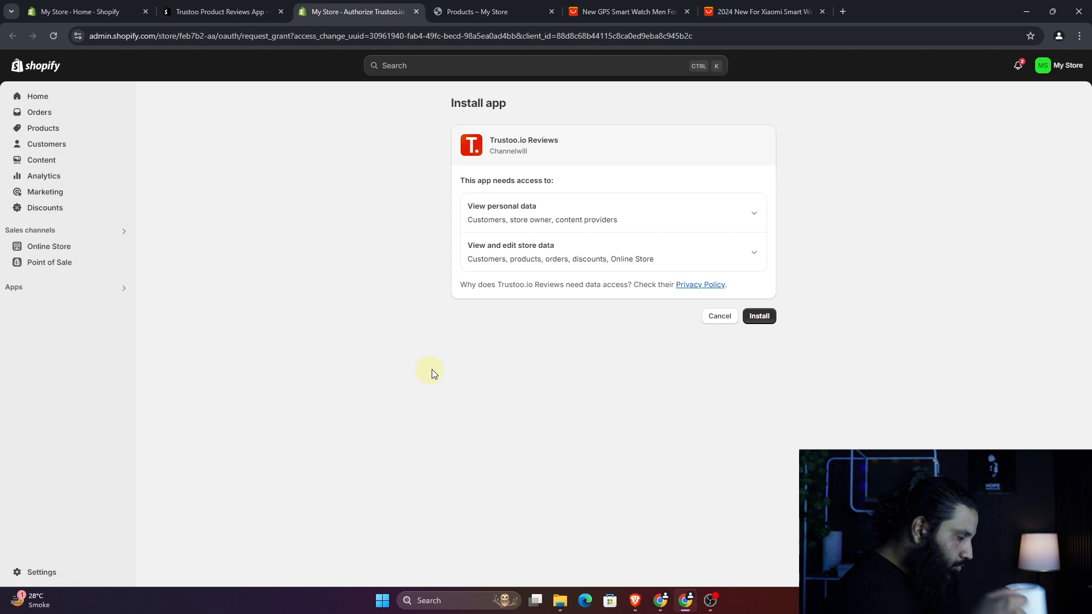
- Install the Trustoo.io Reviews app and accept English plus the preset review request, discount and referral settings in its onboarding
left_click(758, 316)
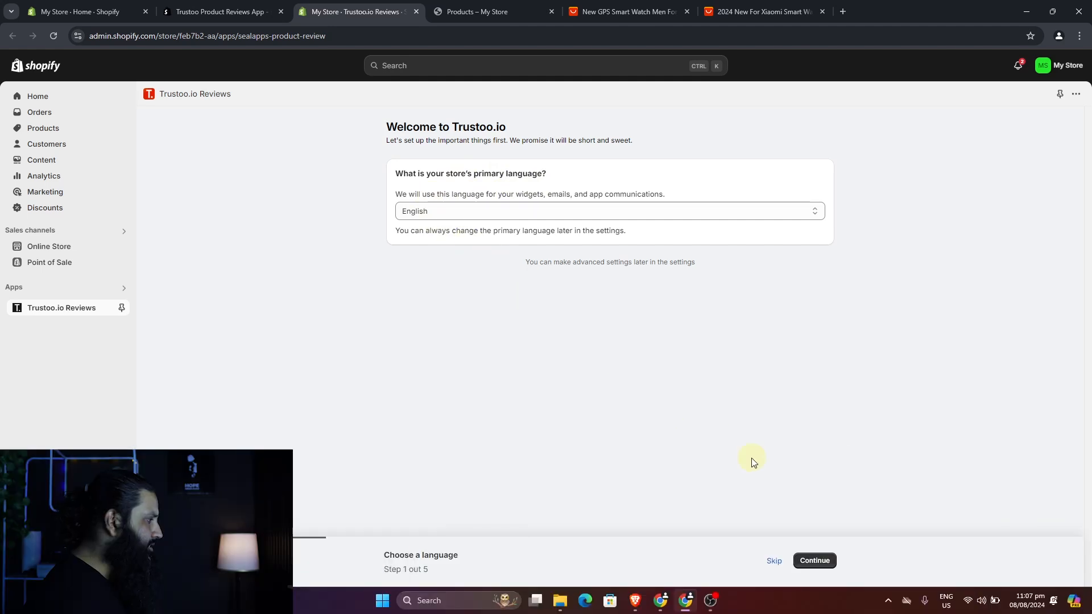
left_click(814, 561)
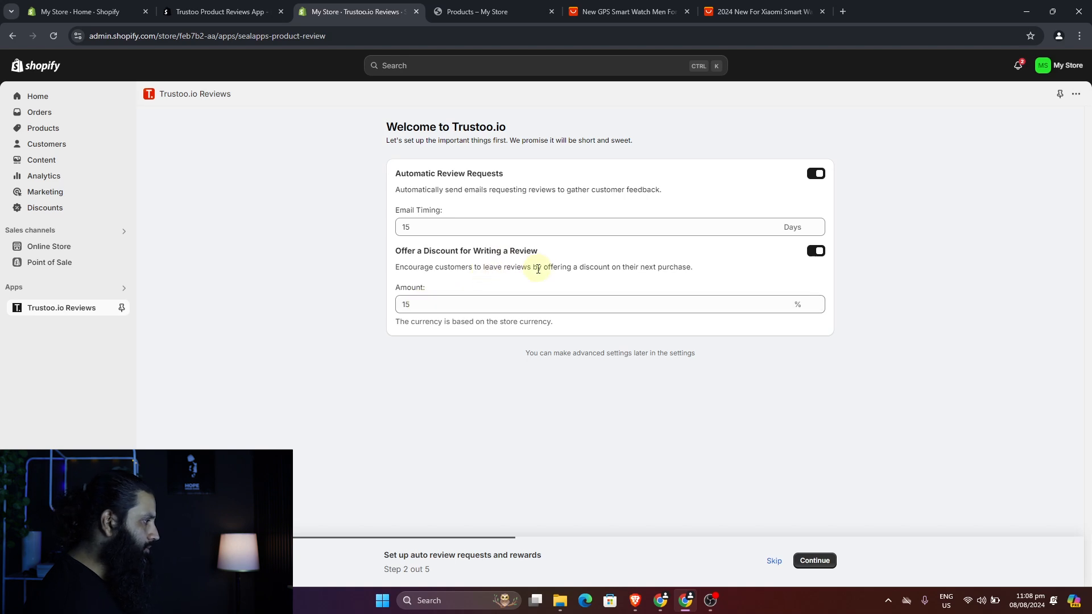
left_click(799, 559)
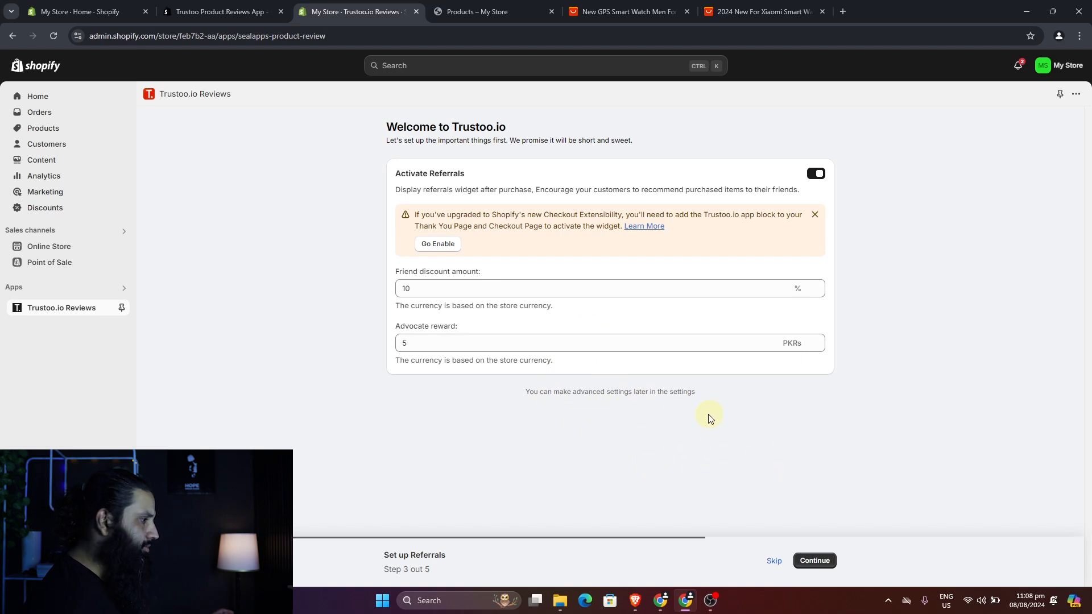
left_click(813, 561)
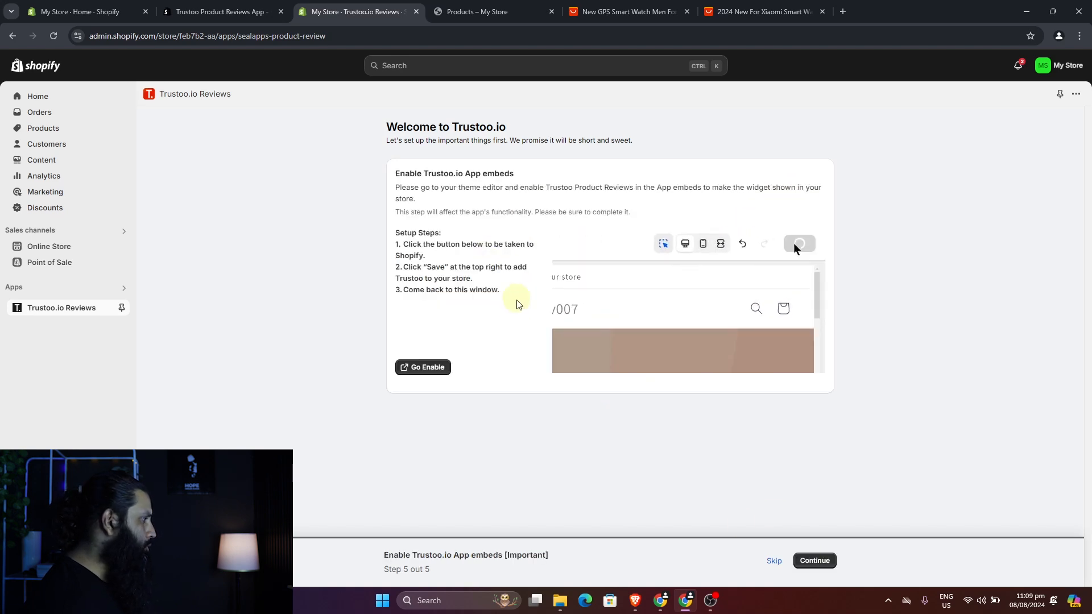
- Enable the Trustoo Product Reviews app embed in the Dawn theme, save it, and finish the Trustoo.io onboarding
left_click(434, 371)
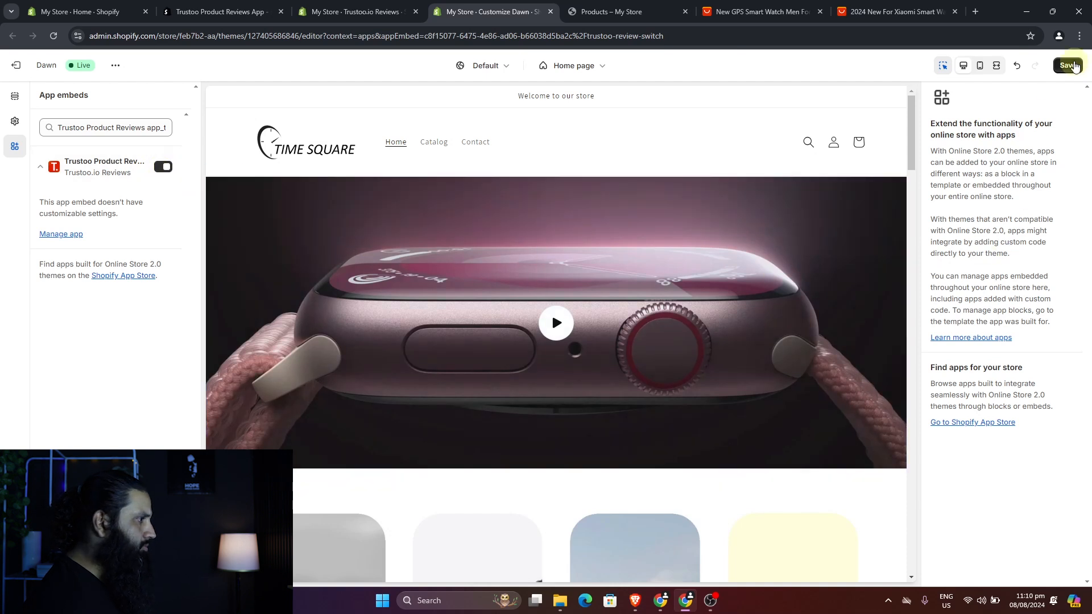
left_click(1067, 65)
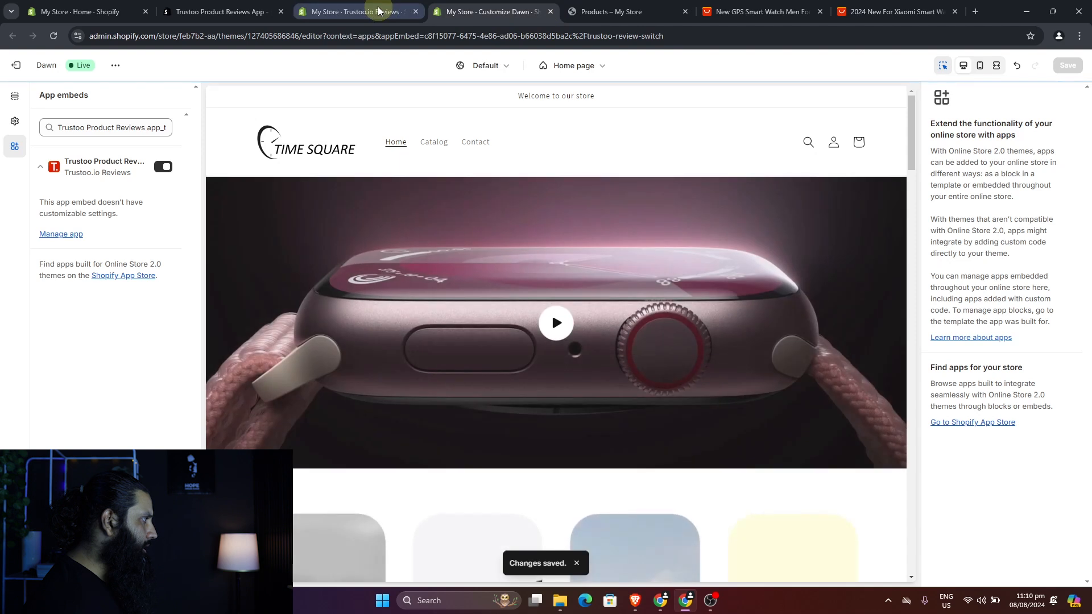
left_click(358, 11)
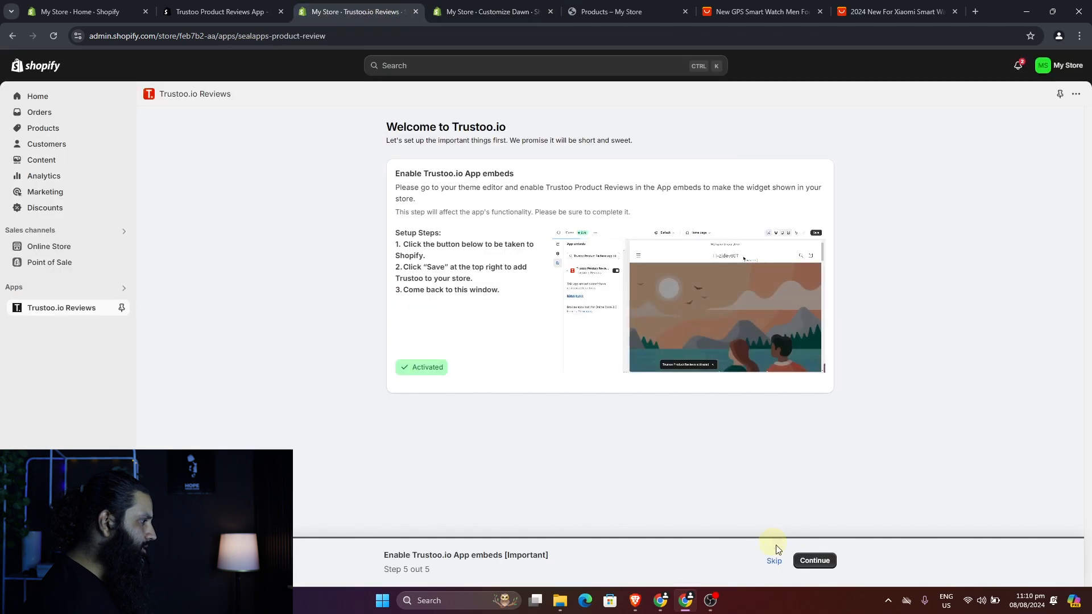
left_click(815, 561)
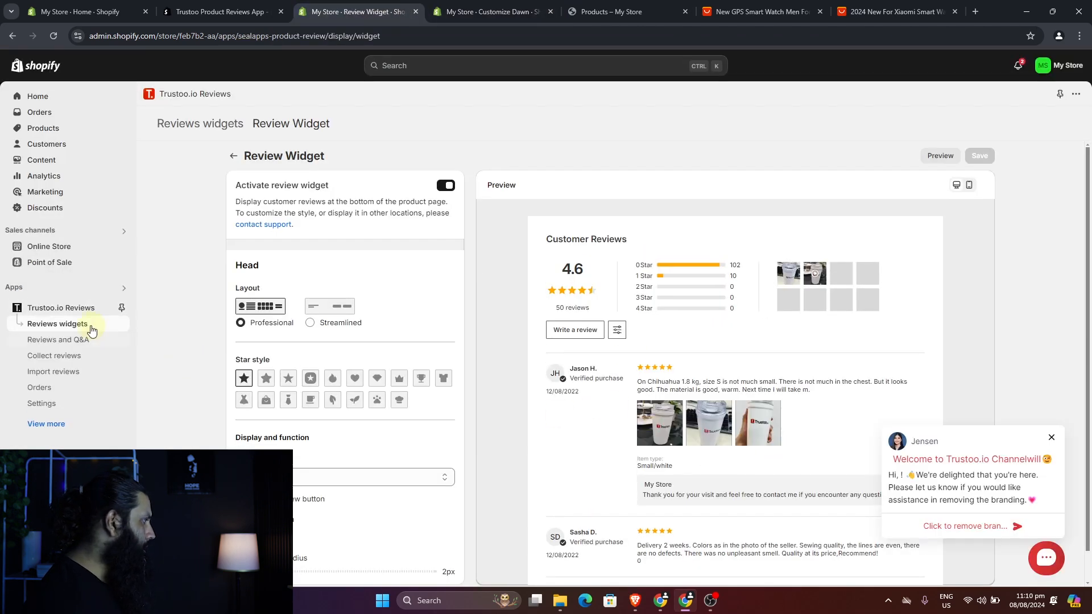
- Open the Trustoo.io dashboard and examine its setup guide, analytics, helpdesk and recommended apps
left_click(72, 307)
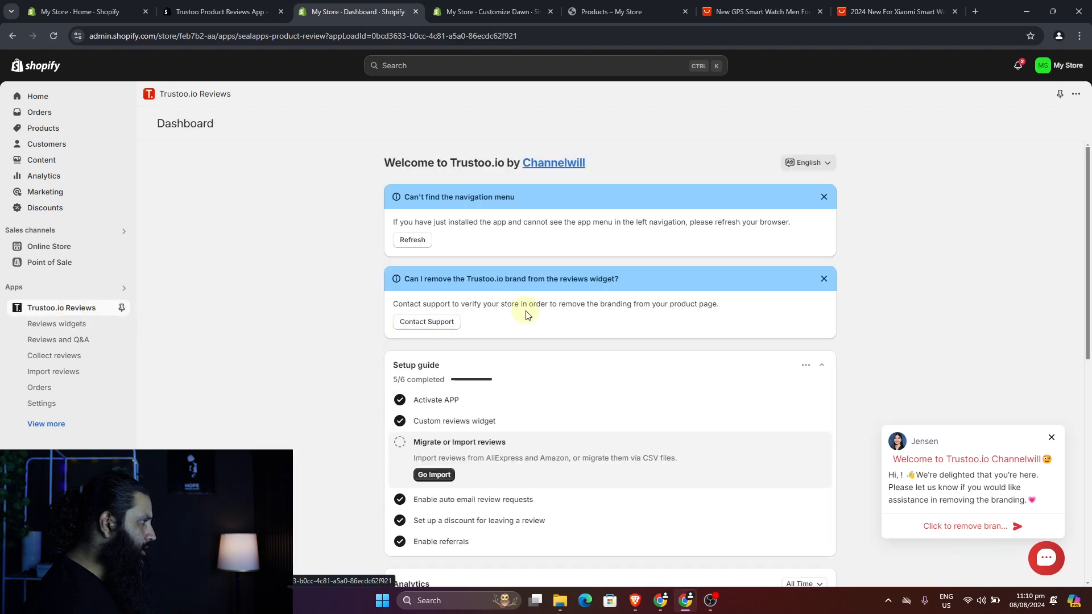
scroll(526, 315, "down", 8)
scroll(526, 314, "up", 10)
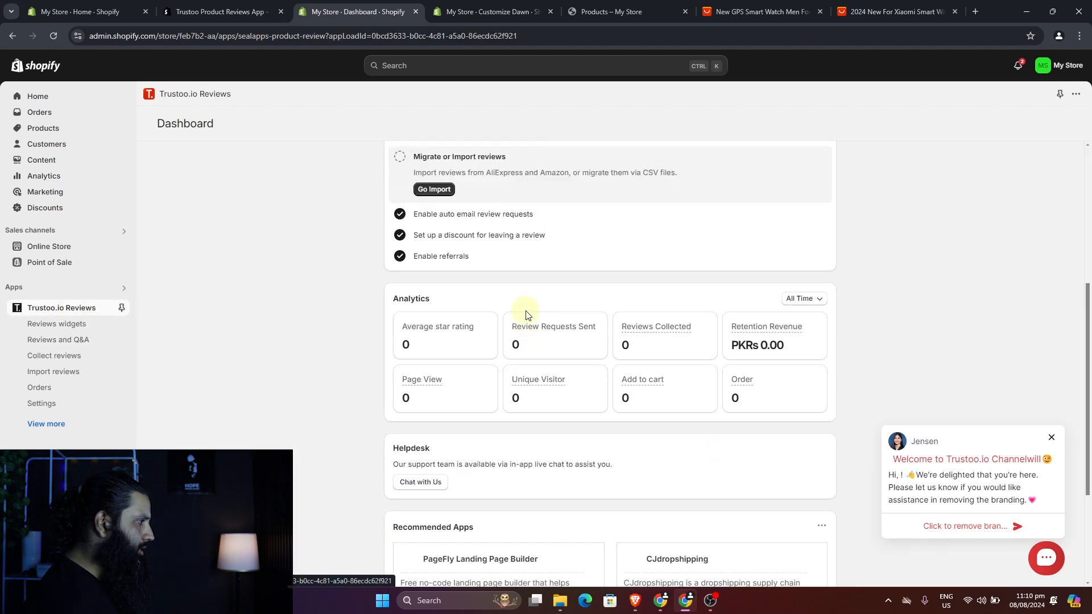
scroll(526, 314, "down", 4)
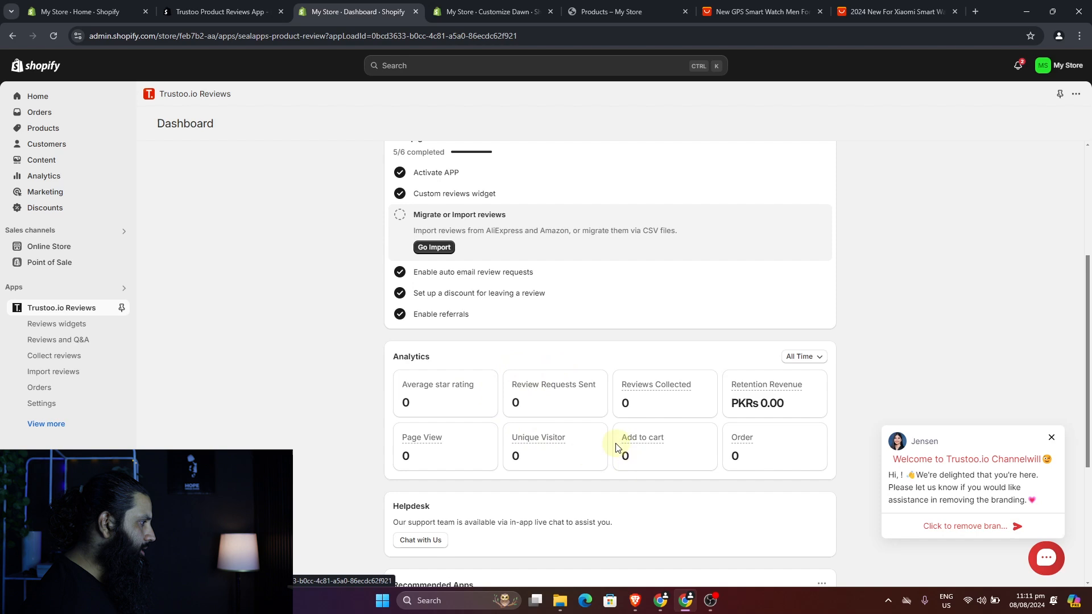
scroll(591, 444, "down", 3)
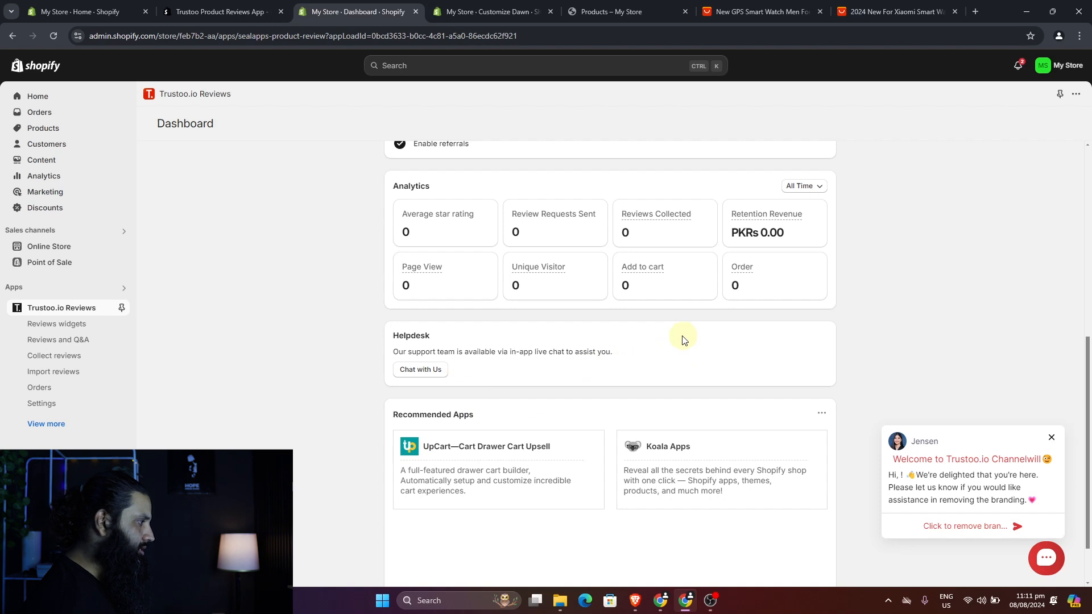
scroll(612, 339, "up", 7)
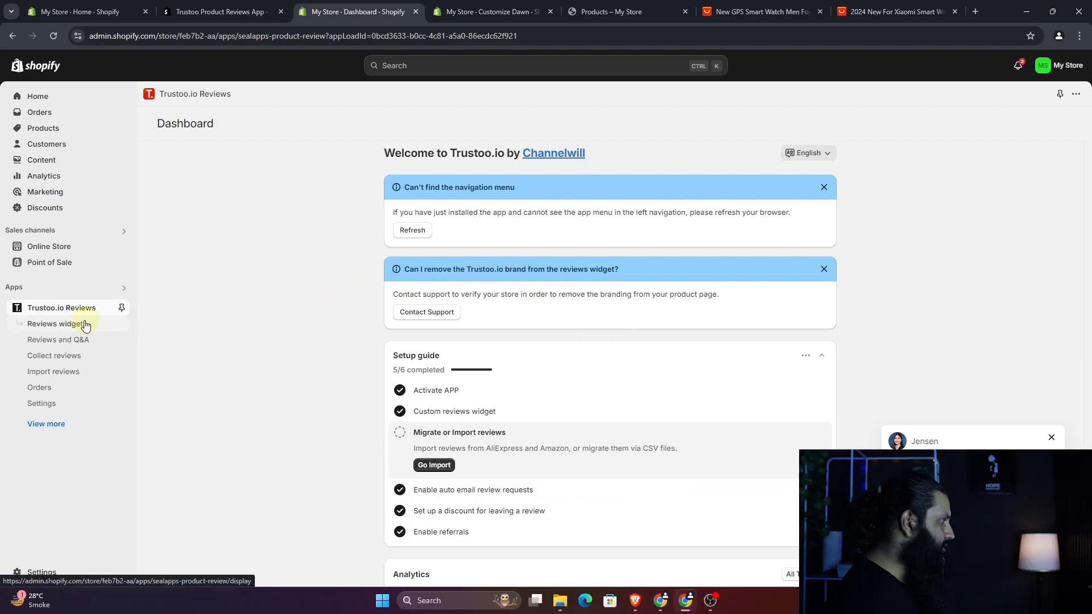
- Browse the available reviews widgets and open the Review Widget's settings
left_click(94, 325)
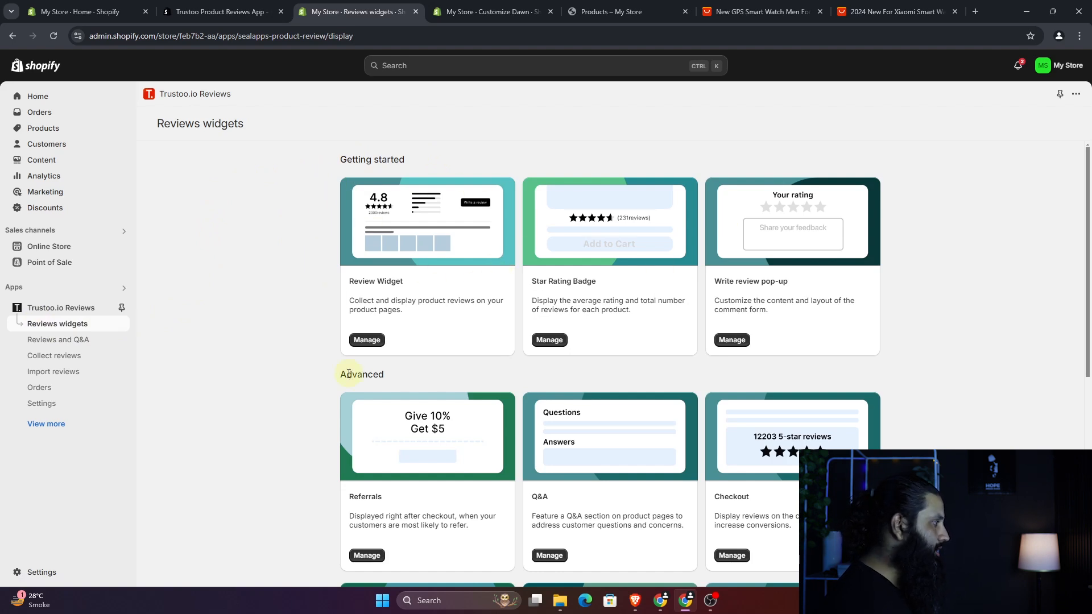
scroll(354, 381, "down", 7)
scroll(355, 380, "up", 7)
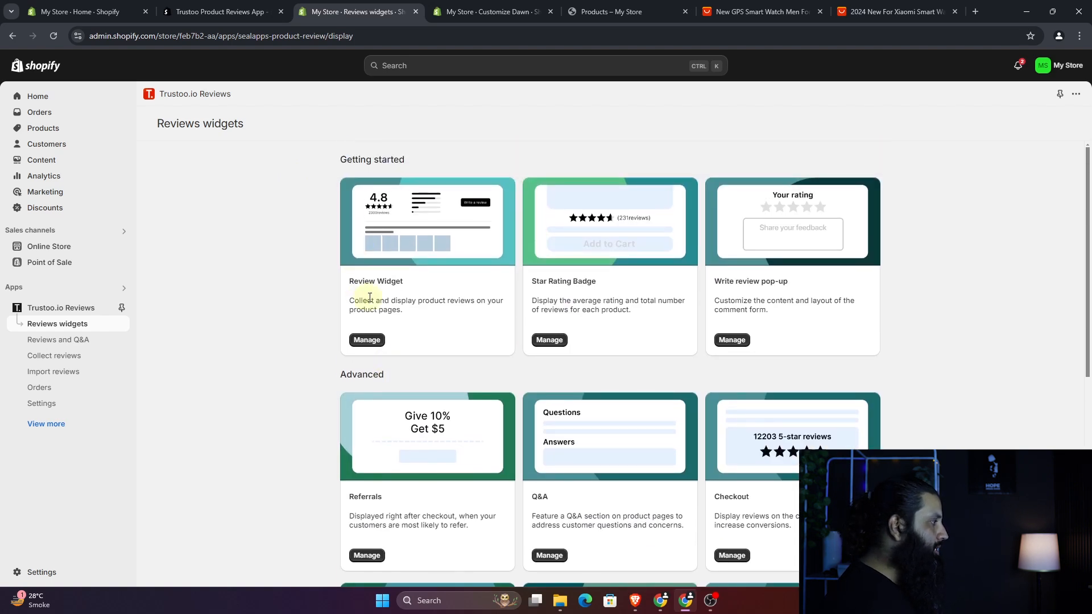
left_click(369, 340)
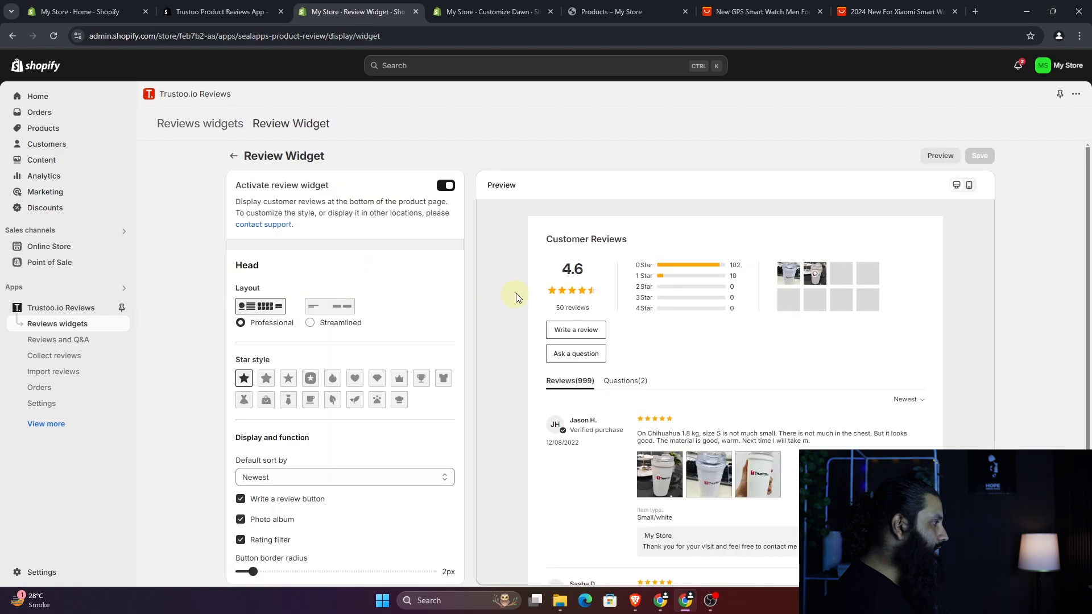
- Examine the Review Widget preview and the Head section's layout, star style, display and color options
scroll(516, 291, "down", 5)
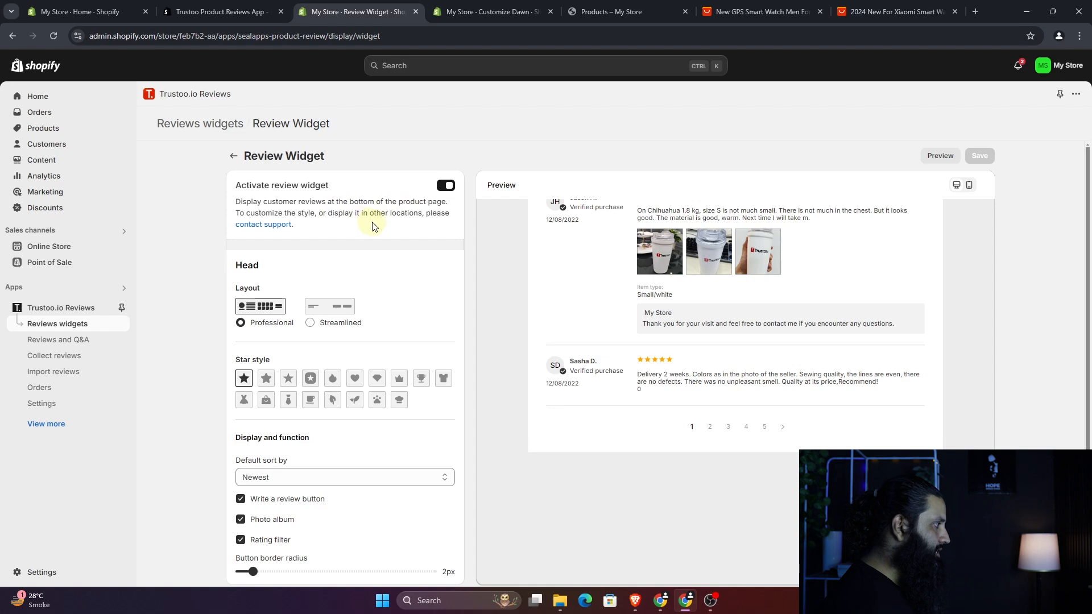
scroll(668, 336, "up", 4)
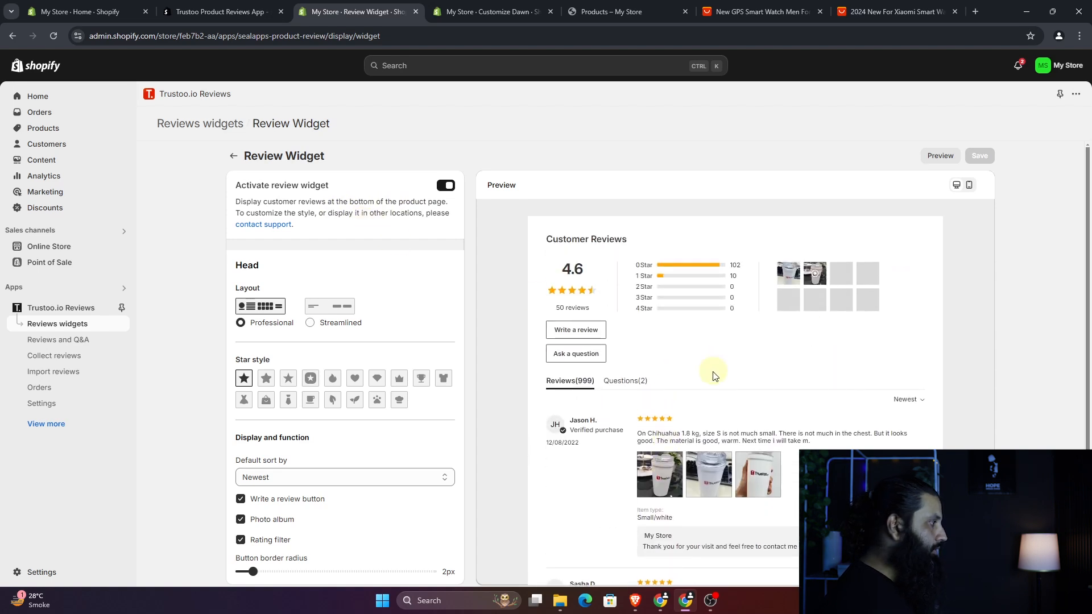
scroll(714, 376, "down", 2)
scroll(414, 302, "down", 1)
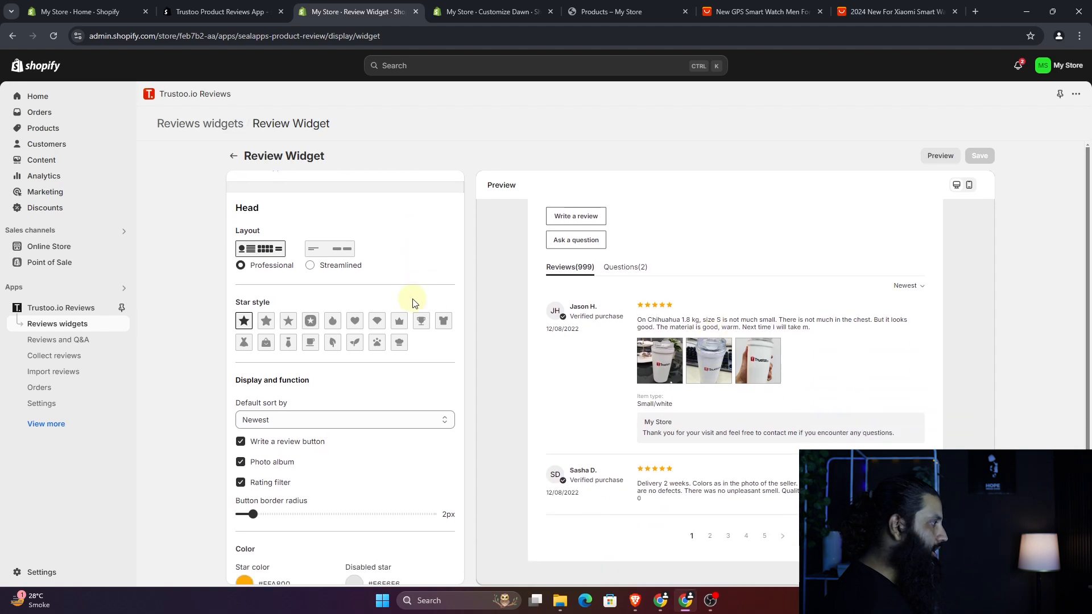
scroll(414, 301, "down", 1)
scroll(469, 323, "down", 1)
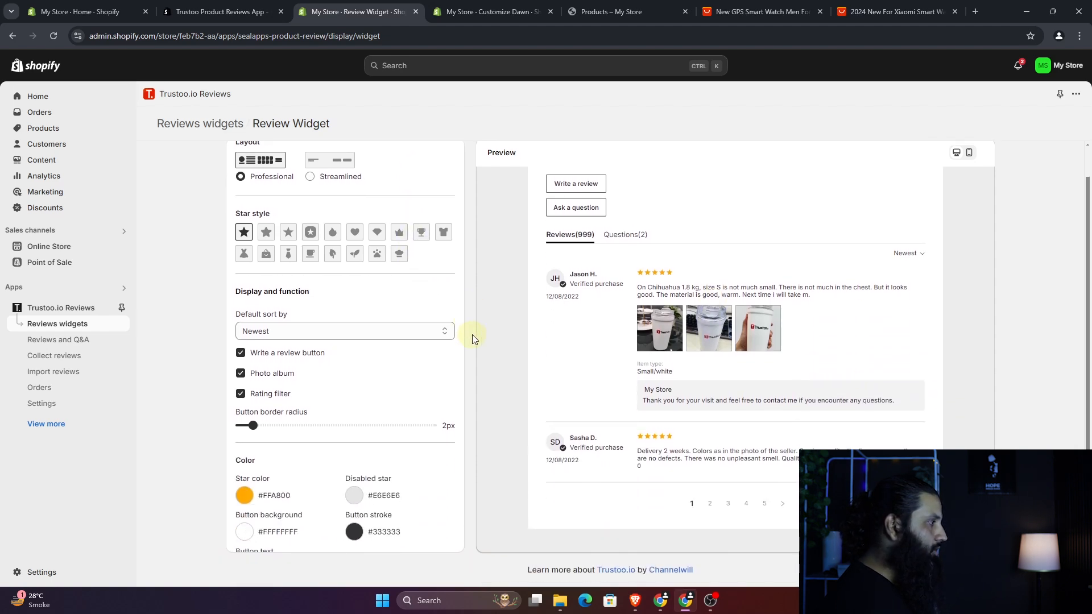
scroll(580, 349, "up", 4)
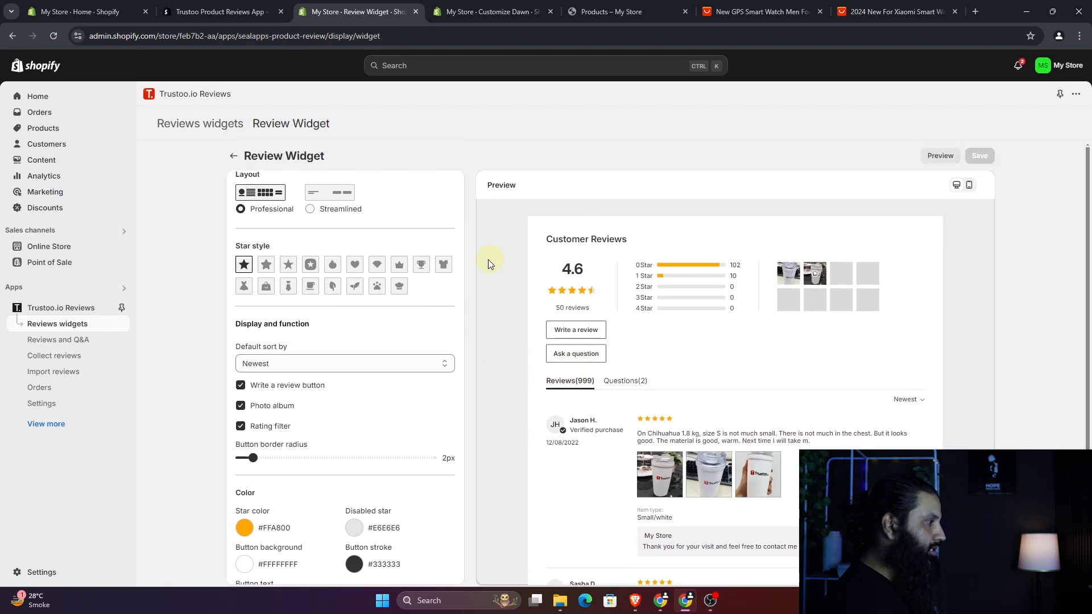
scroll(455, 389, "up", 2)
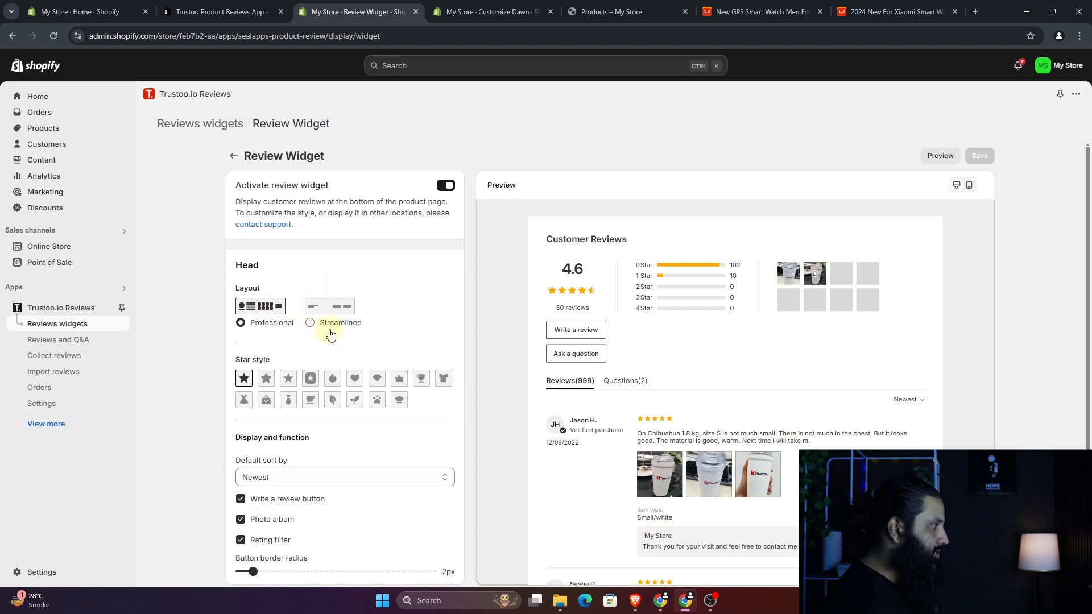
scroll(377, 321, "down", 2)
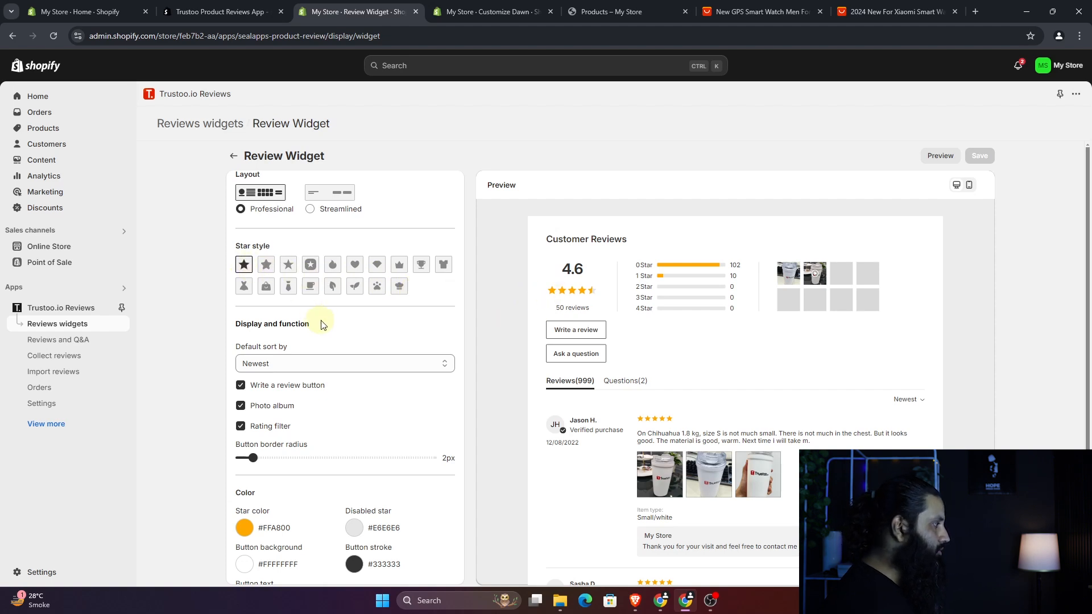
scroll(326, 324, "down", 1)
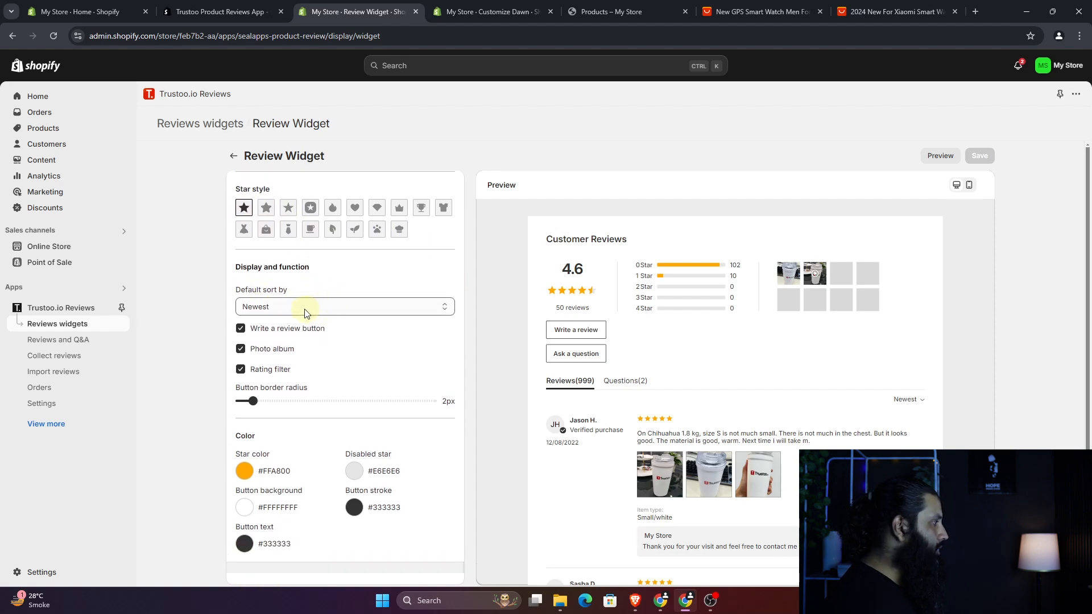
- Check the available default sort orders, the widget's review preview and the Head color settings, changing nothing
left_click(305, 310)
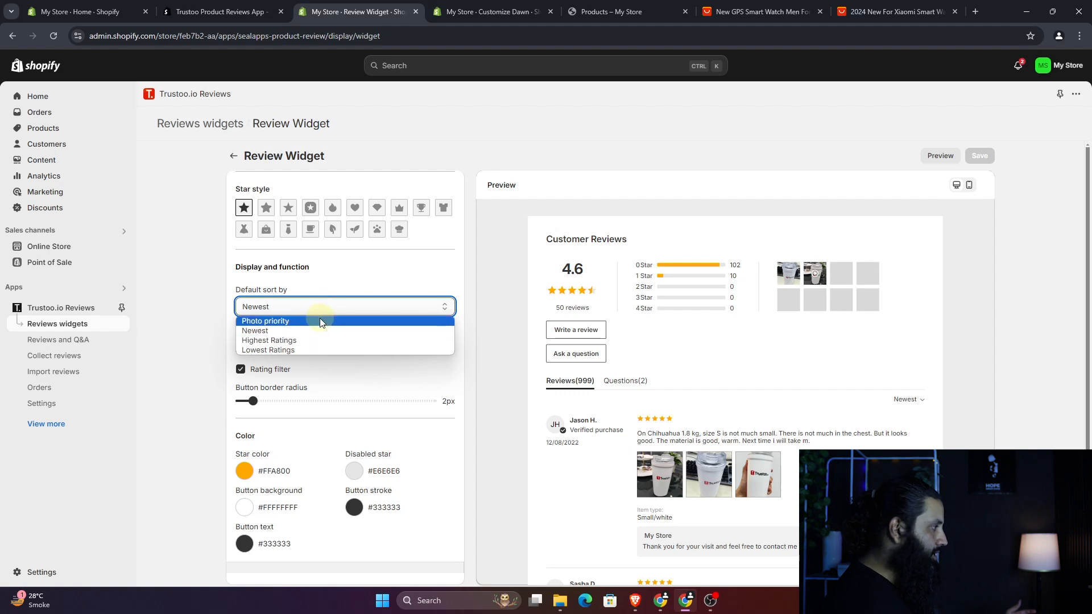
left_click(369, 277)
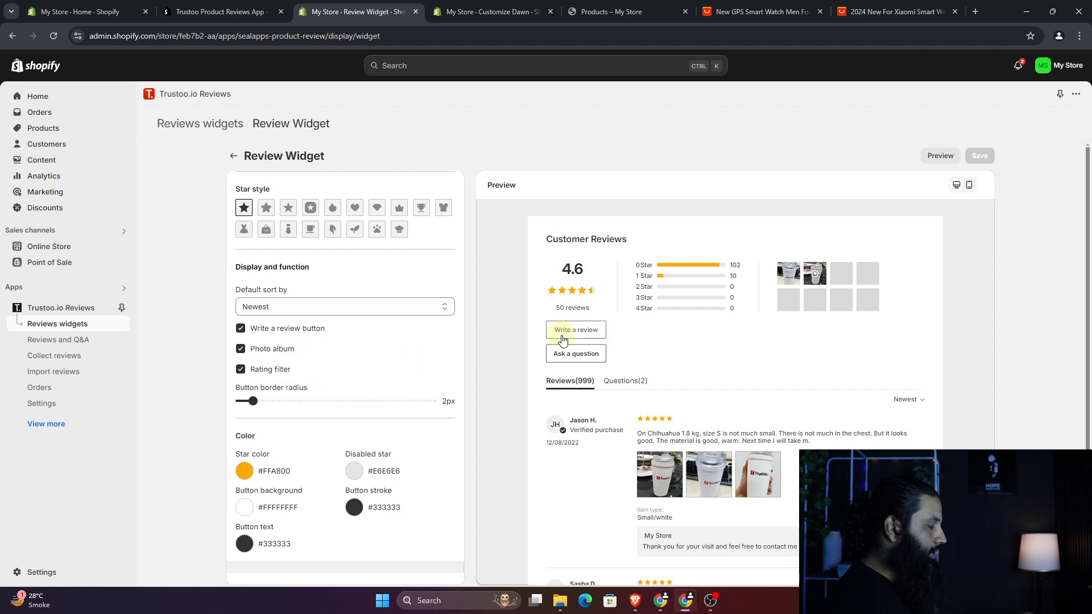
scroll(546, 341, "down", 4)
scroll(352, 449, "down", 2)
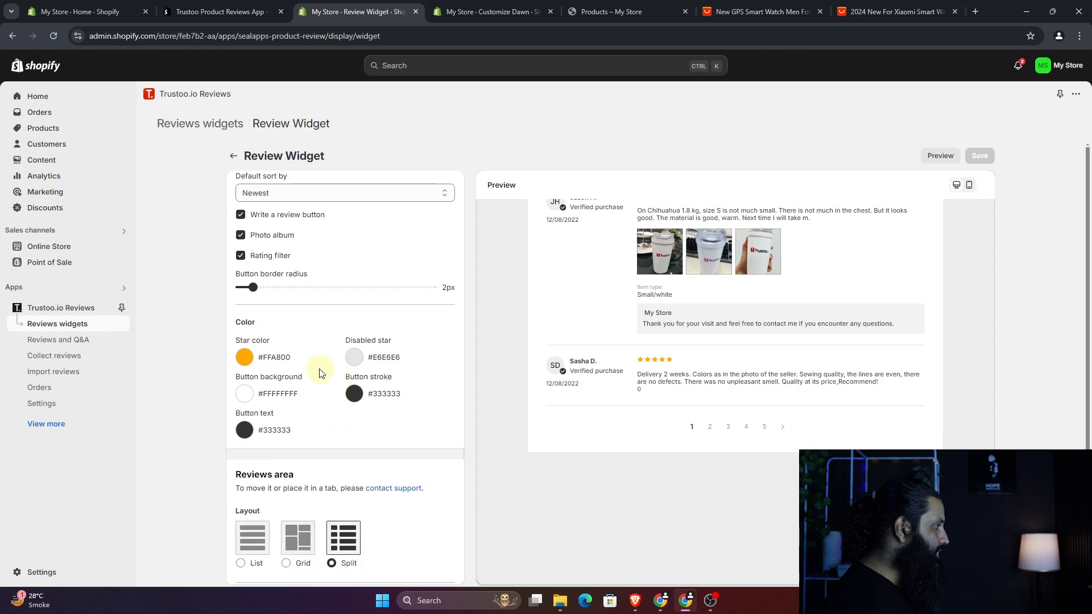
scroll(568, 373, "up", 4)
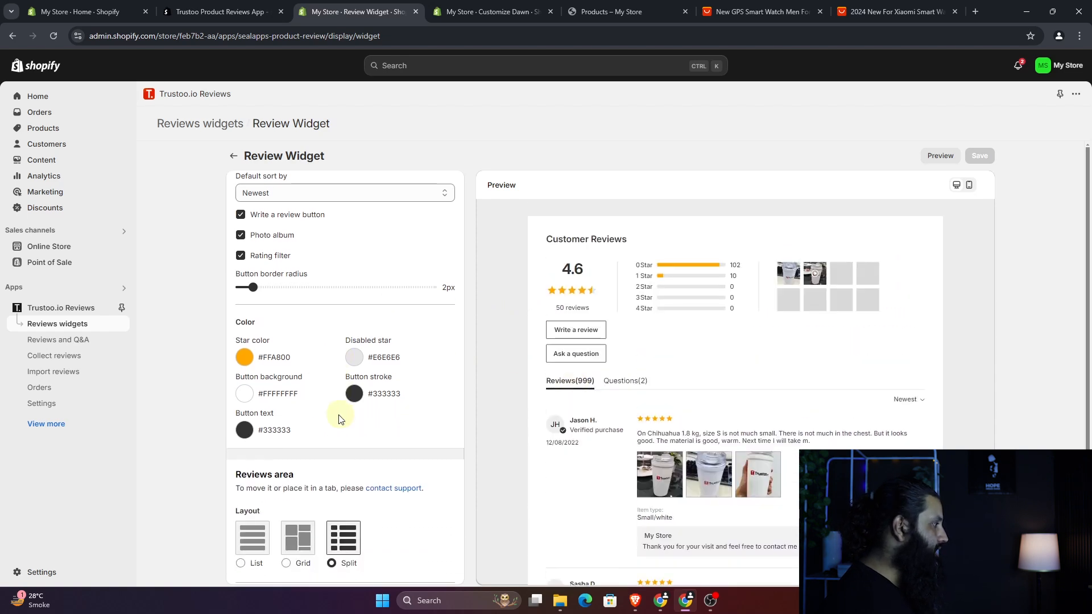
- Try the Grid layout for the reviews area, and return it to Split
scroll(388, 415, "down", 2)
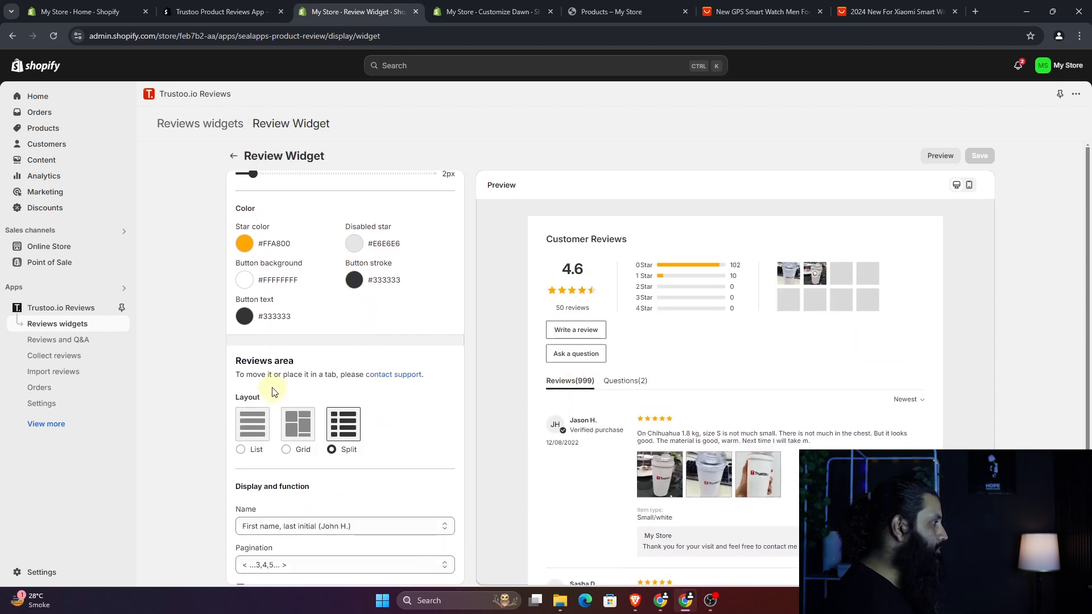
left_click(296, 453)
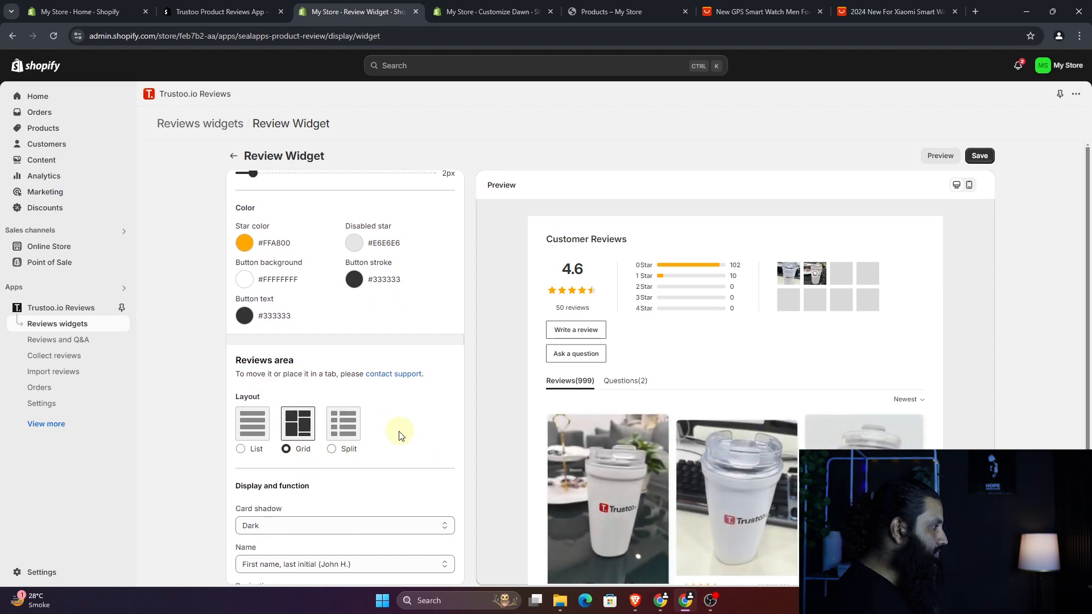
scroll(341, 398, "down", 2)
left_click(331, 336)
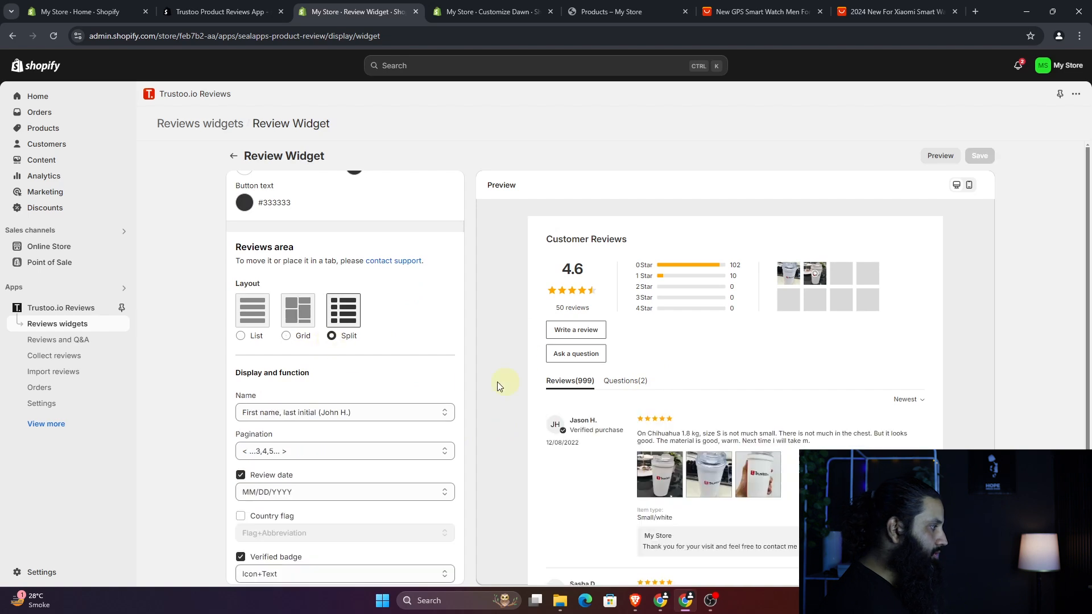
- Examine the Reviews area's display, function and color options and the General settings of the Review Widget
scroll(429, 373, "down", 1)
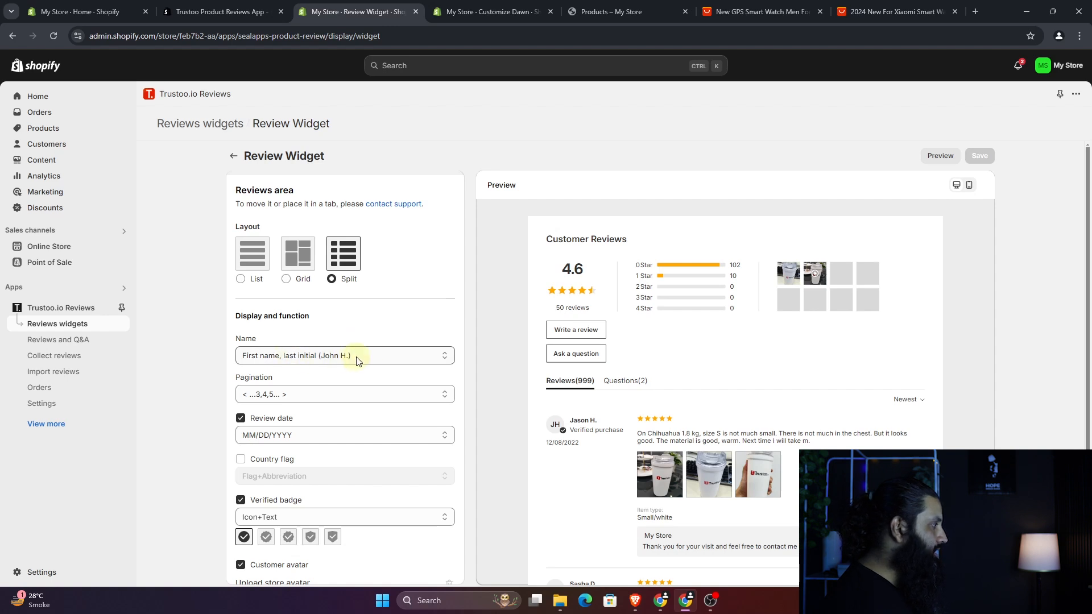
scroll(364, 429, "down", 1)
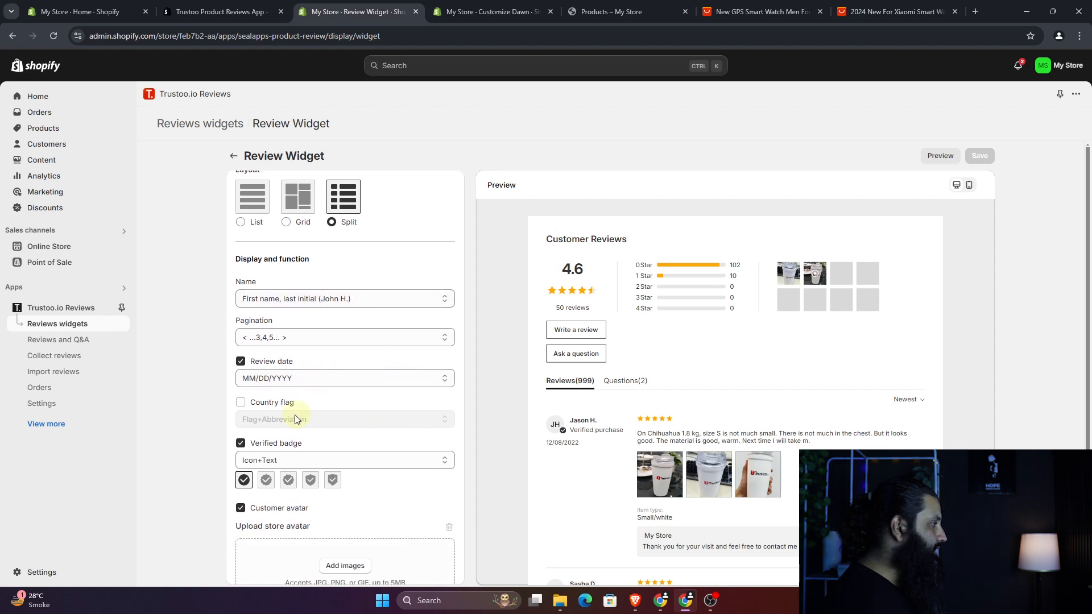
scroll(363, 419, "down", 2)
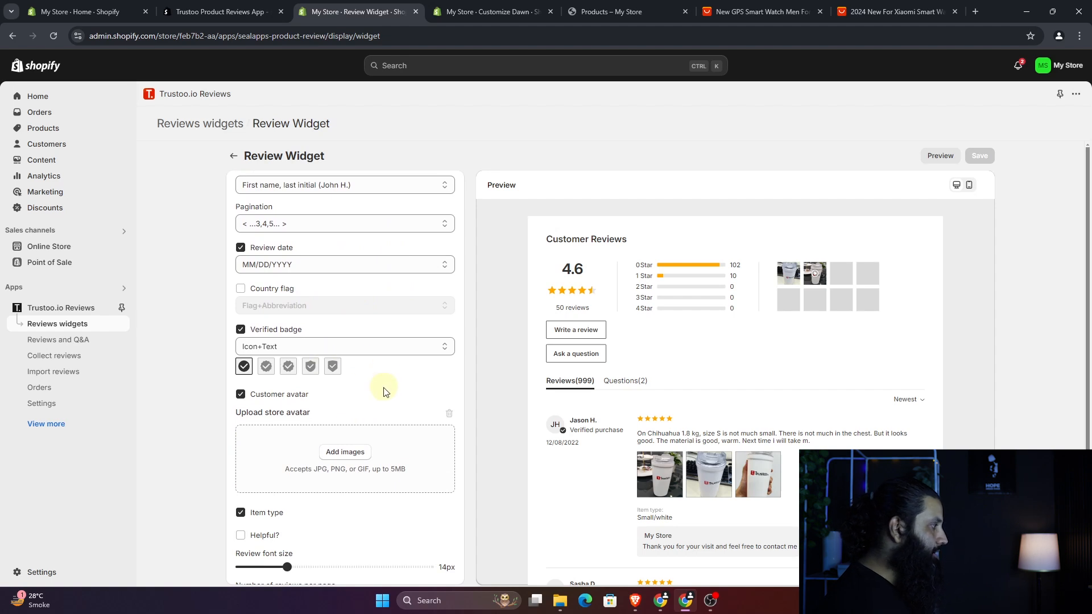
scroll(384, 392, "down", 2)
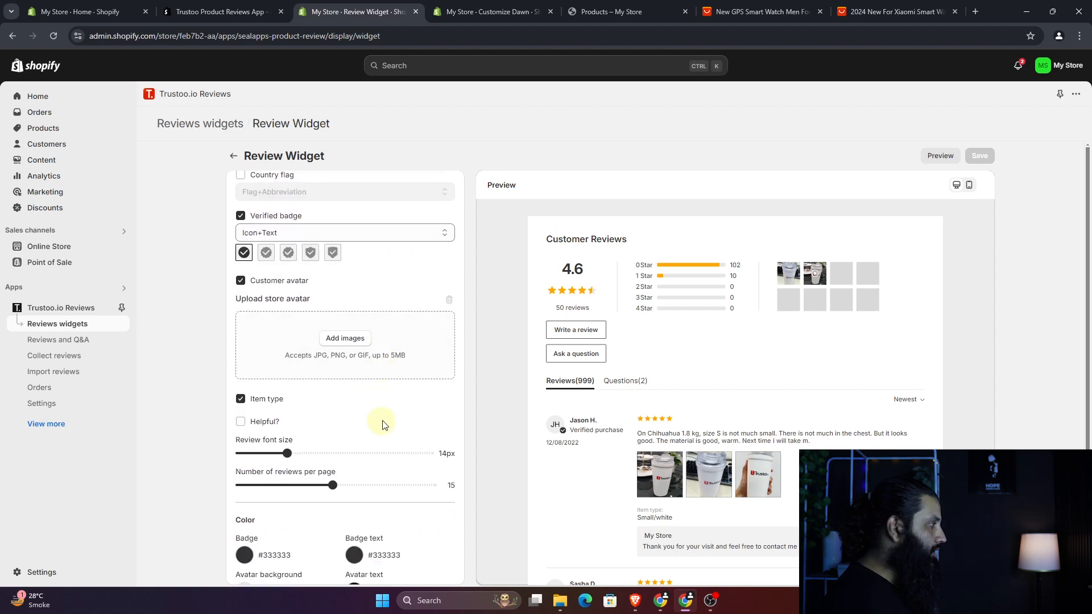
scroll(380, 416, "down", 9)
scroll(359, 386, "up", 9)
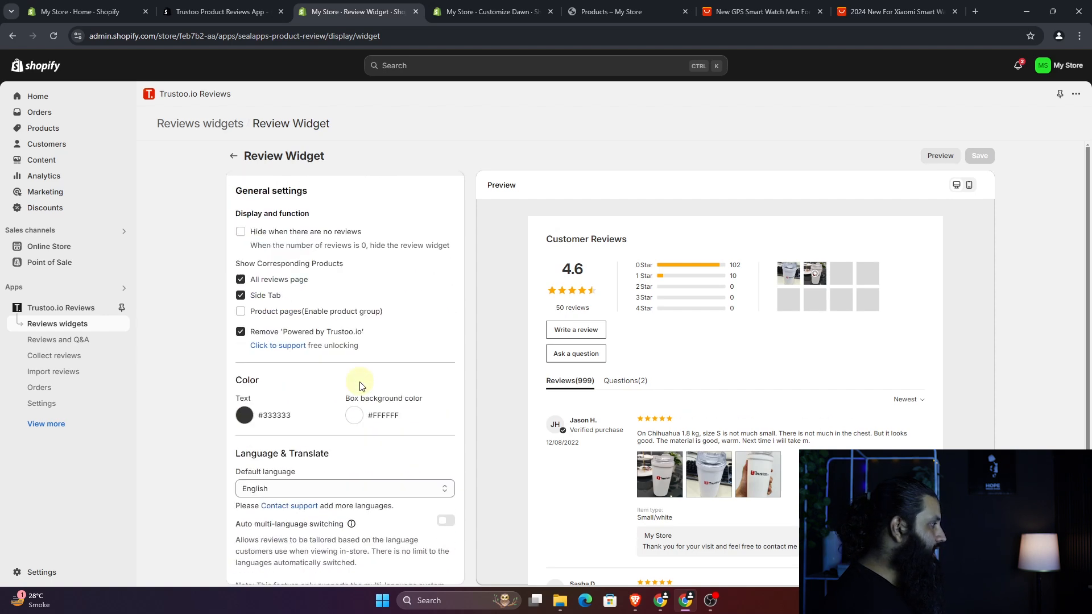
scroll(360, 386, "down", 5)
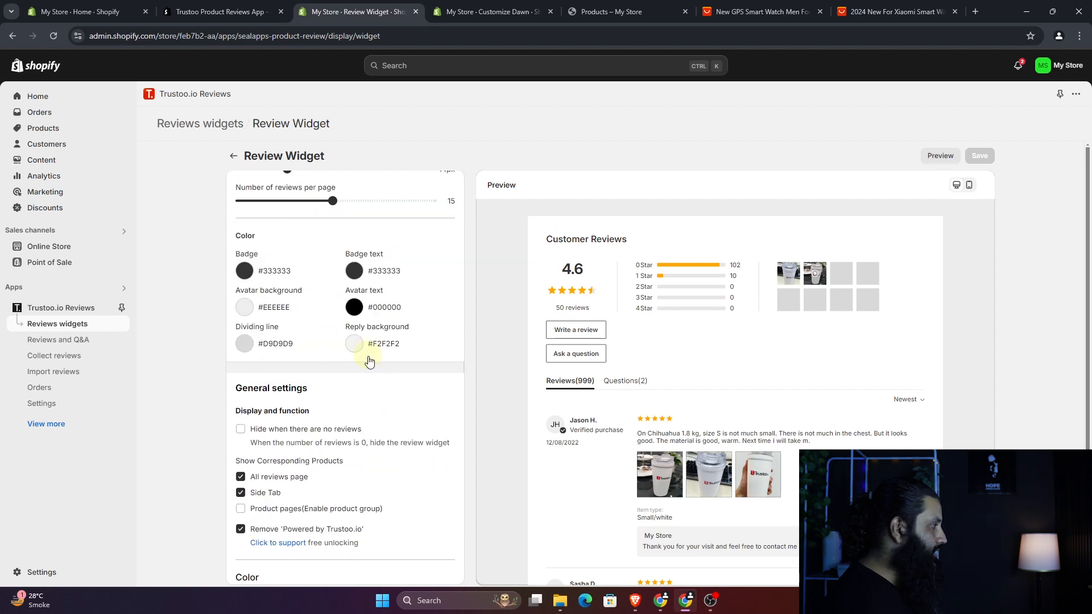
scroll(387, 408, "down", 2)
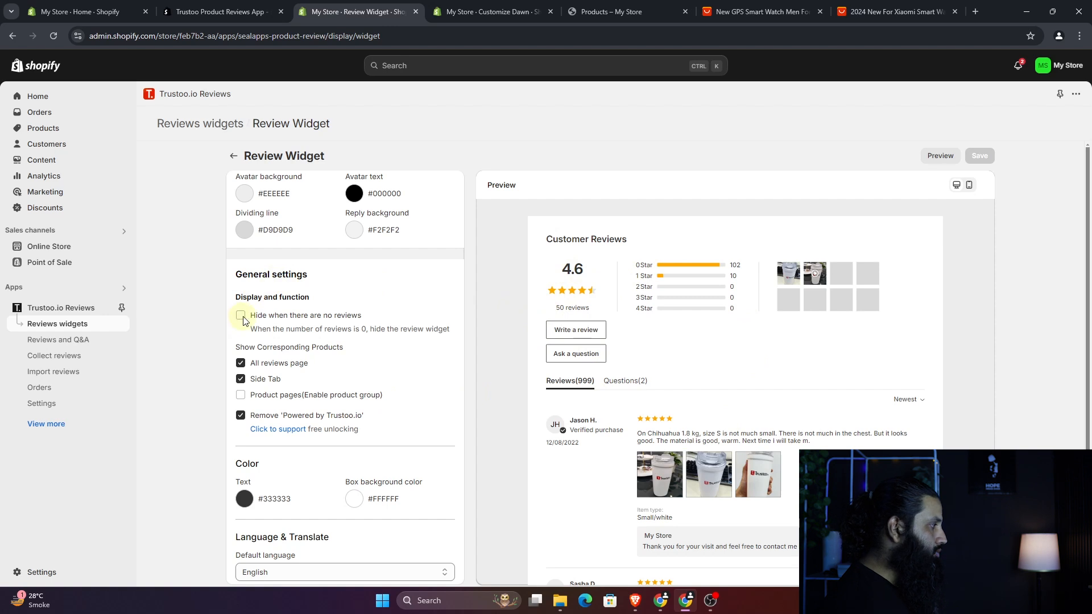
- Turn on auto multi-language switching and auto translation of review content for the Review Widget
scroll(266, 339, "down", 4)
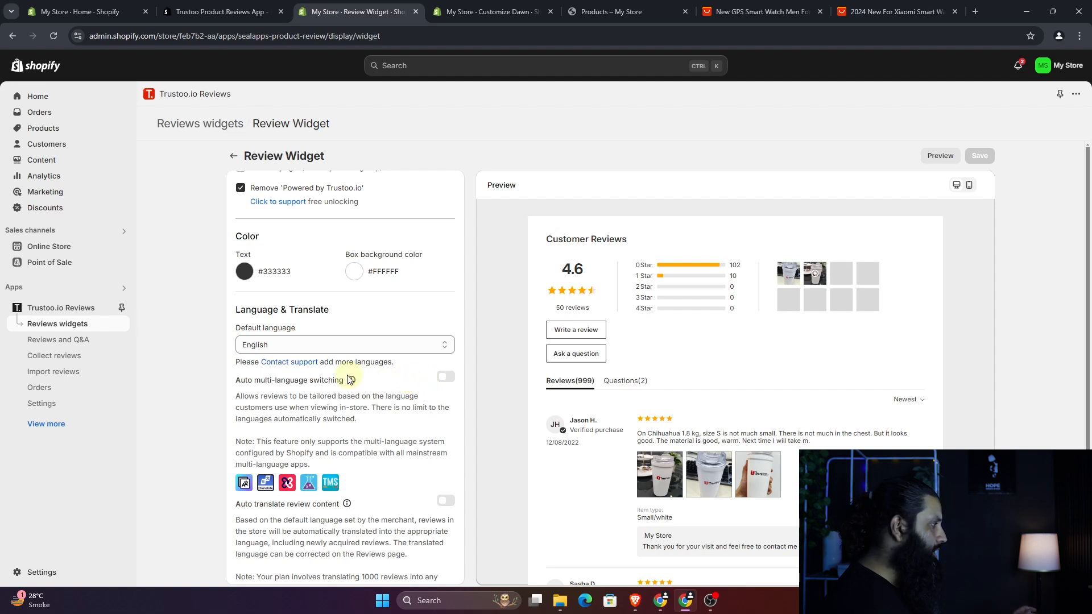
left_click(440, 380)
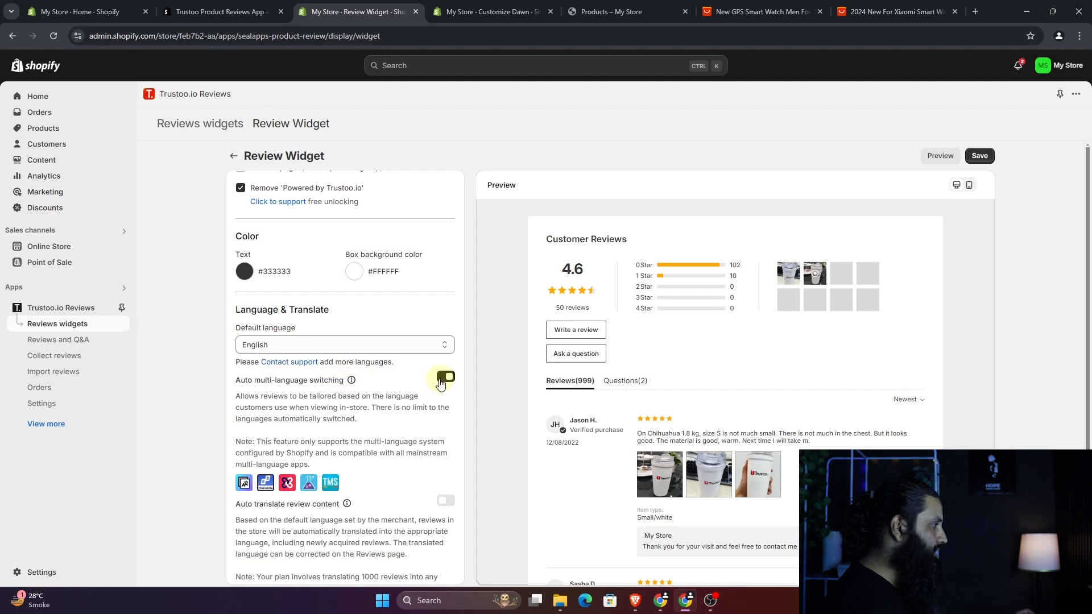
scroll(440, 384, "down", 2)
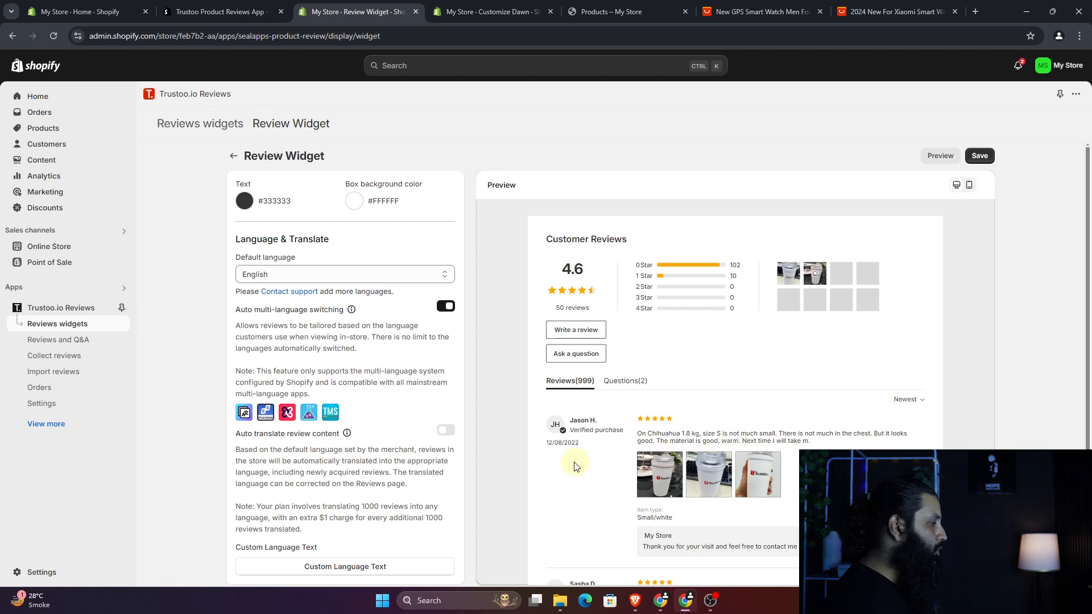
scroll(575, 465, "down", 4)
scroll(591, 430, "up", 3)
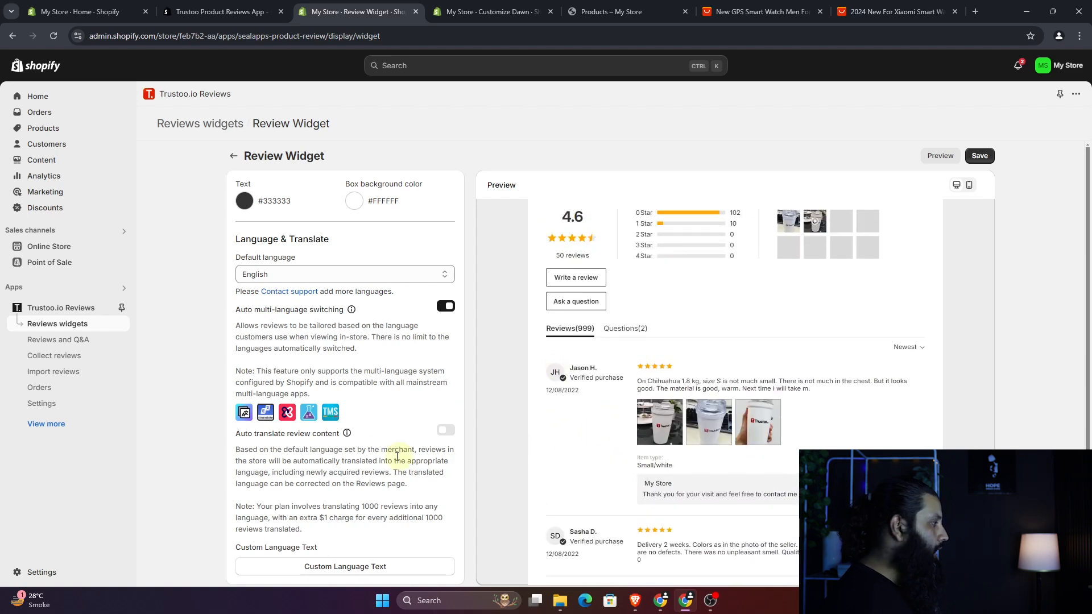
left_click(446, 431)
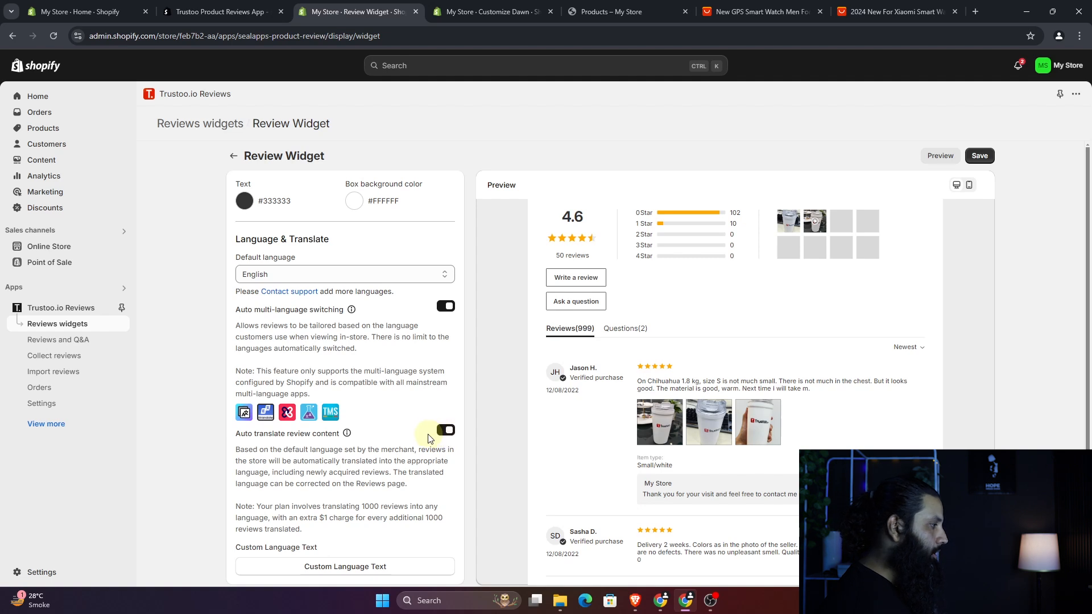
- Check the sample reviews in the widget preview and save the Review Widget settings
scroll(554, 429, "down", 3)
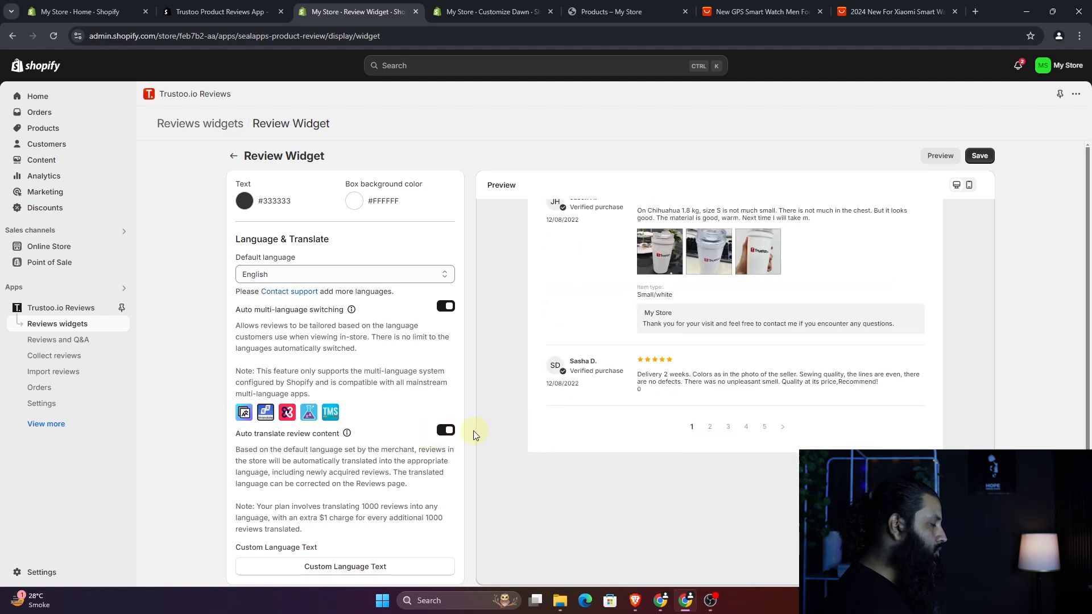
scroll(580, 424, "up", 4)
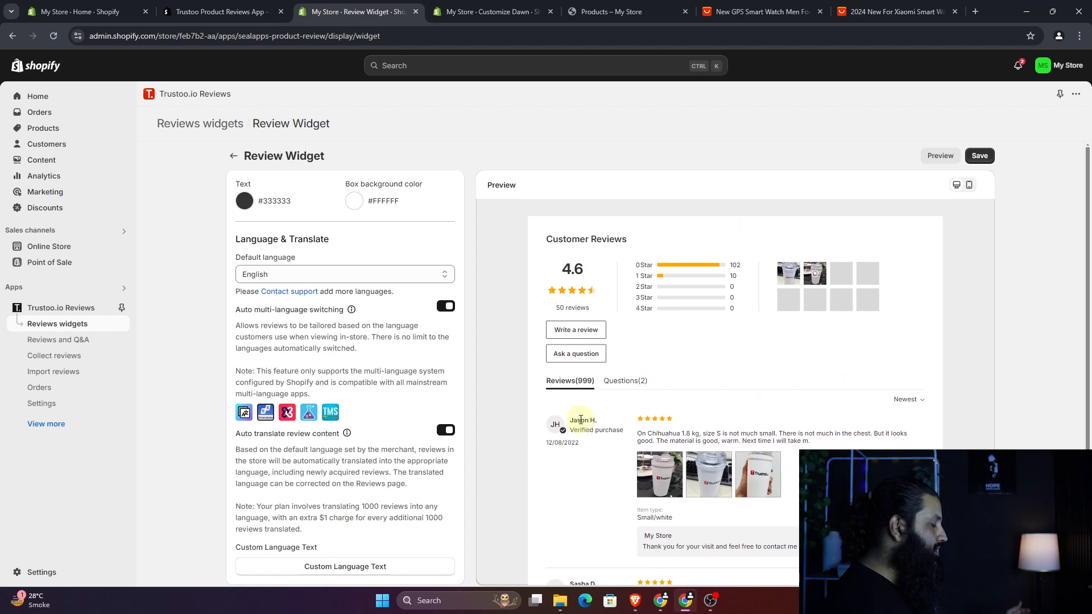
scroll(588, 441, "down", 2)
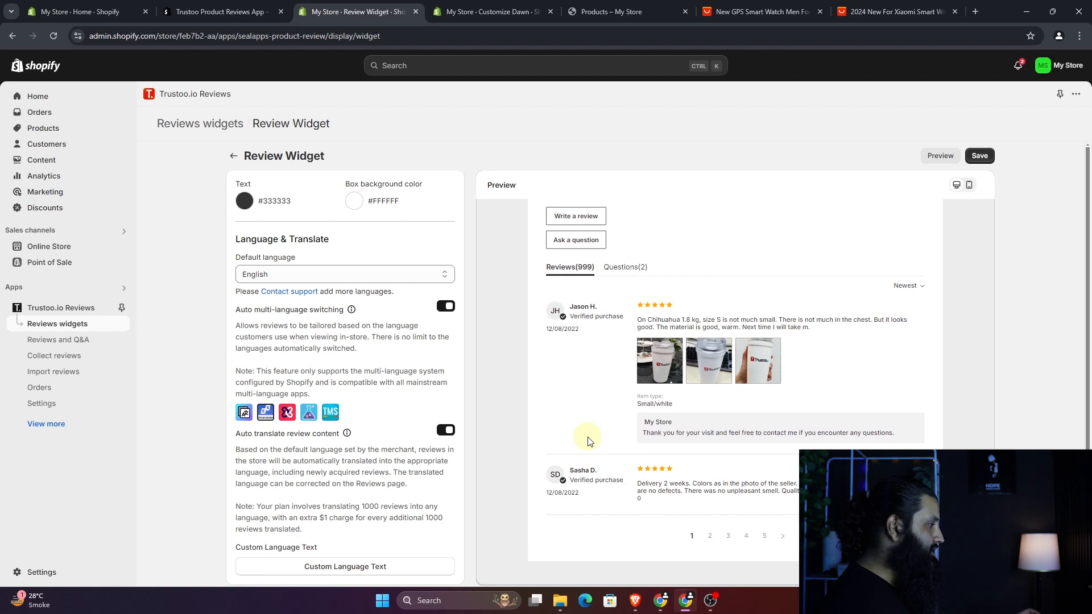
scroll(588, 442, "up", 1)
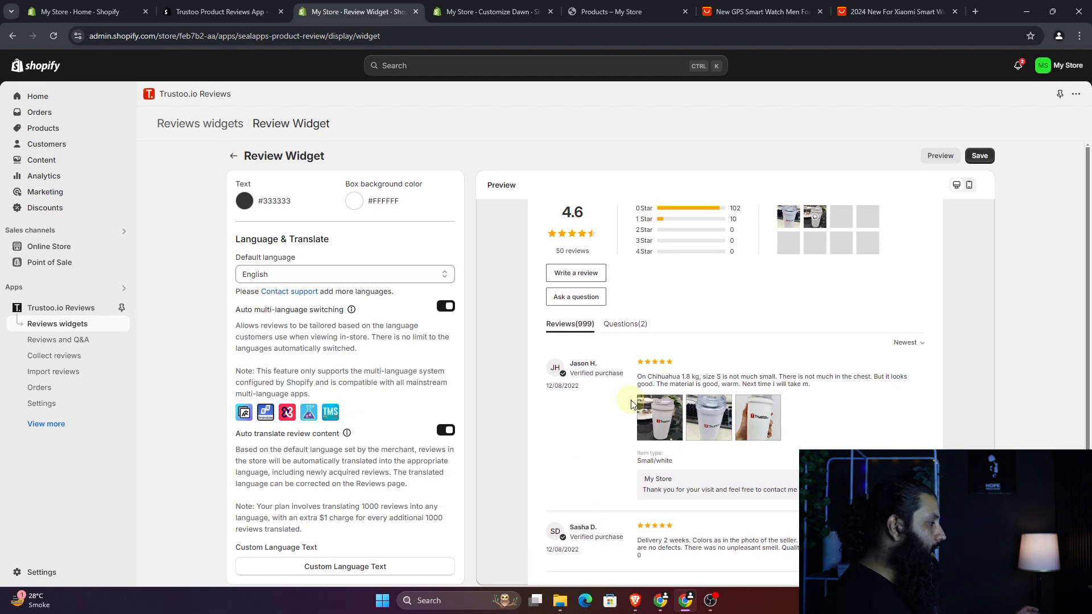
scroll(580, 432, "down", 2)
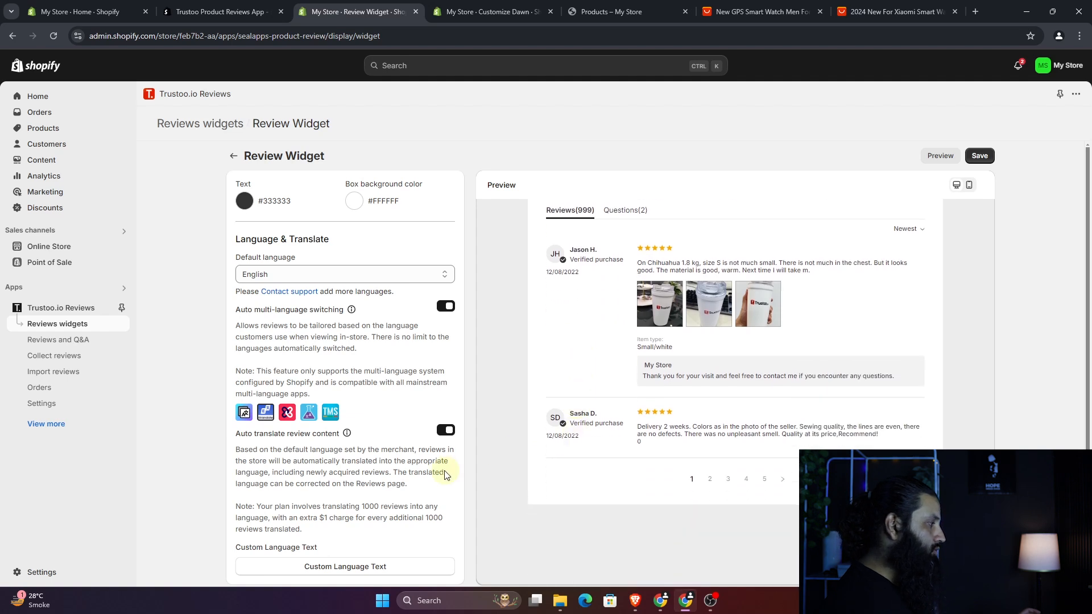
scroll(445, 475, "up", 15)
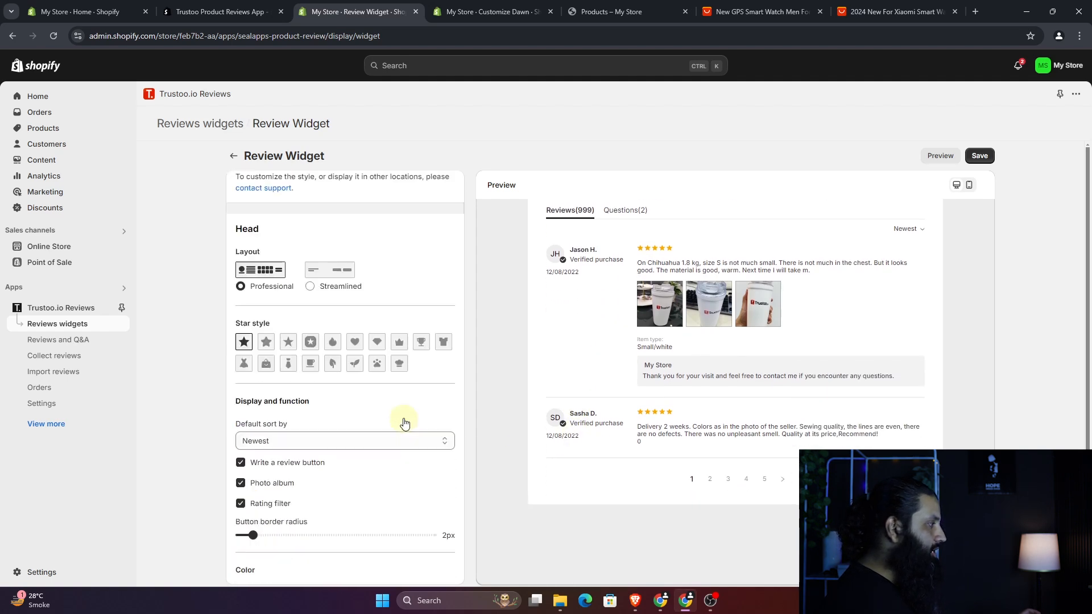
left_click(982, 158)
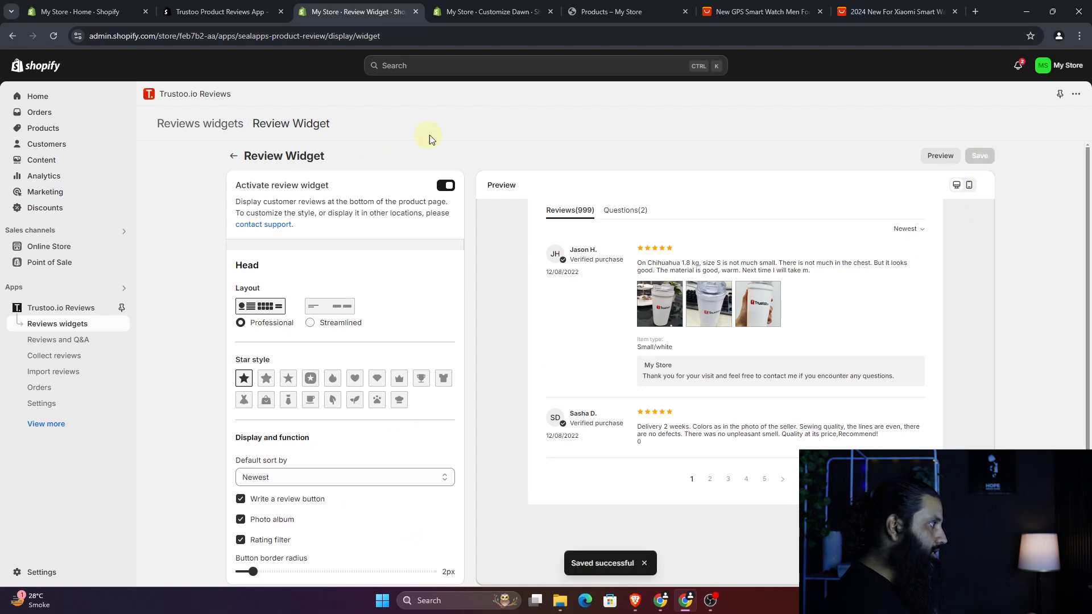
- Close the Trustoo app listing and theme customizer pages, and switch to the storefront's Products page
left_click(280, 12)
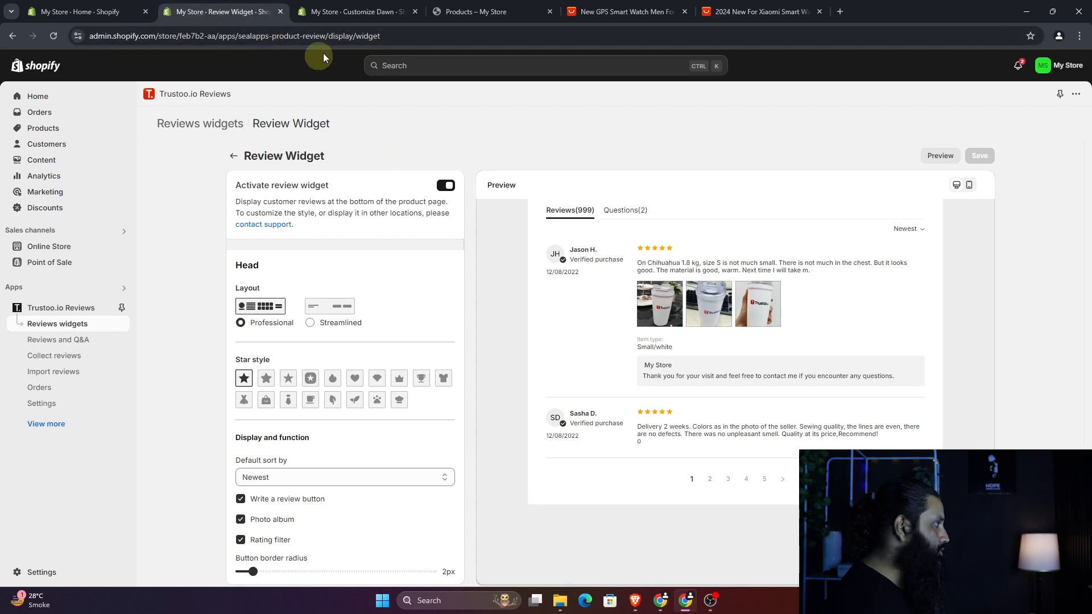
left_click(415, 11)
left_click(353, 11)
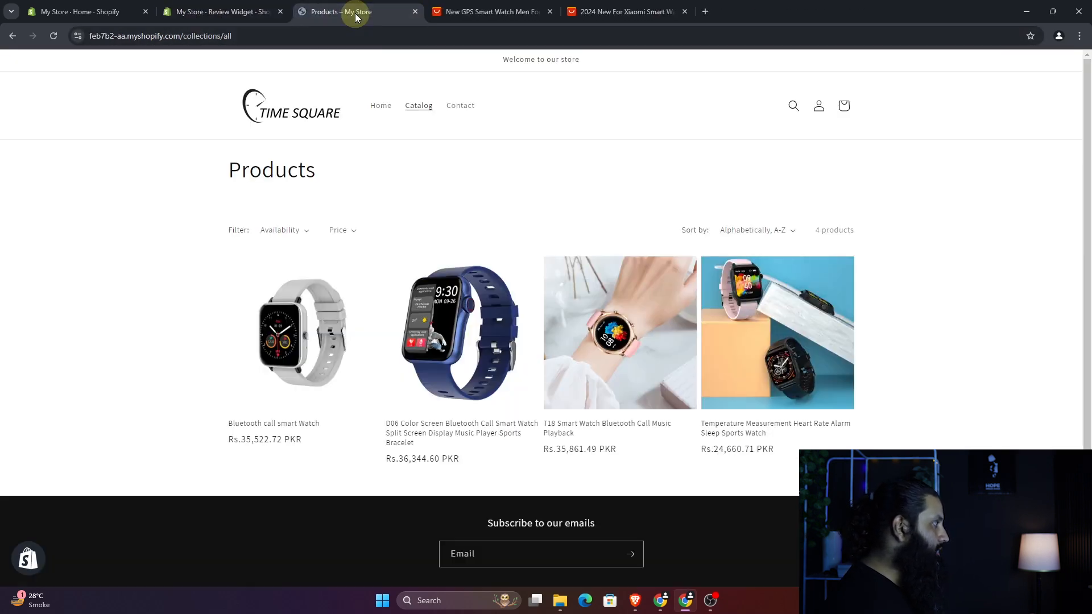
- Open the storefront's home page and look through its sections with the review widgets active
left_click(310, 117)
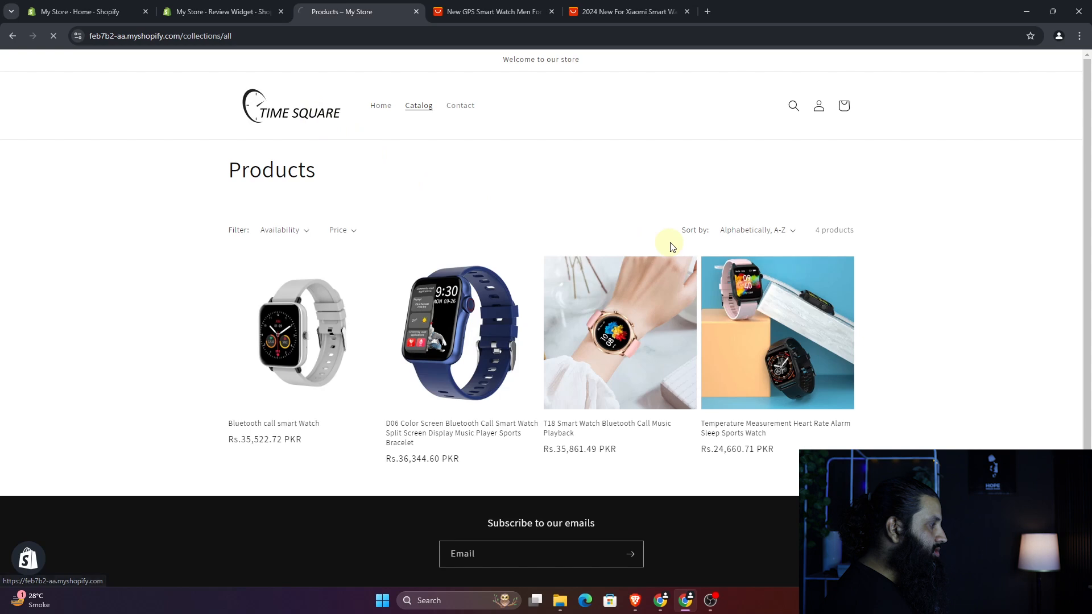
scroll(712, 253, "down", 15)
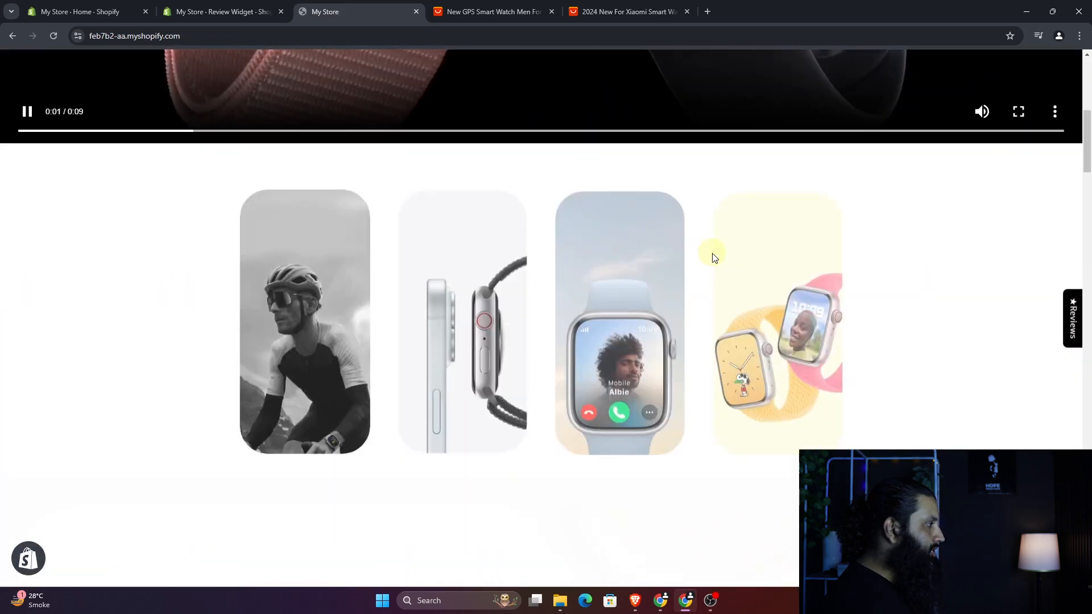
scroll(741, 258, "down", 15)
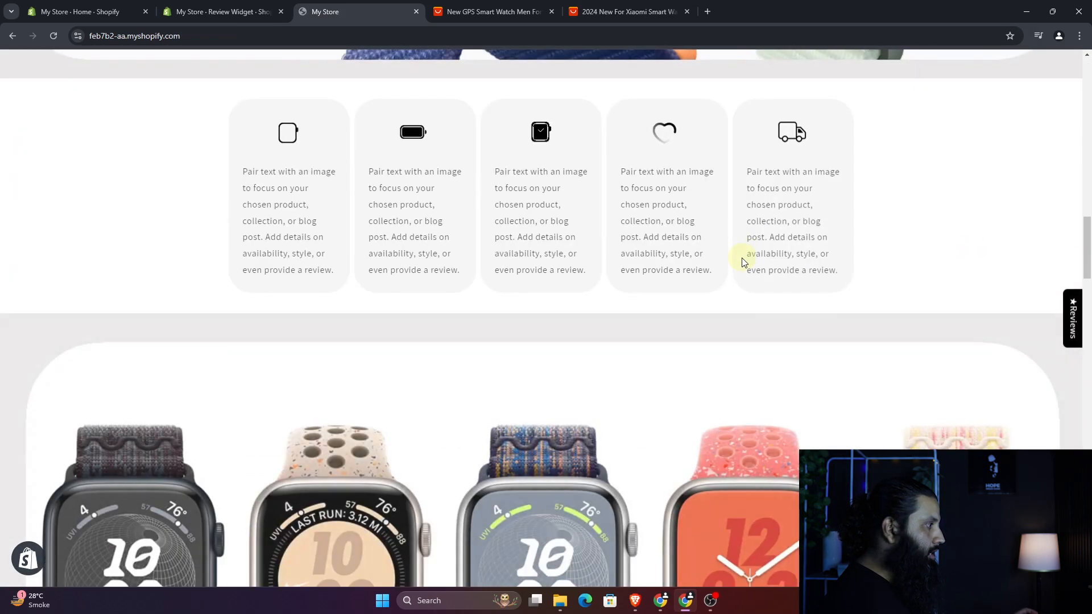
scroll(741, 262, "down", 15)
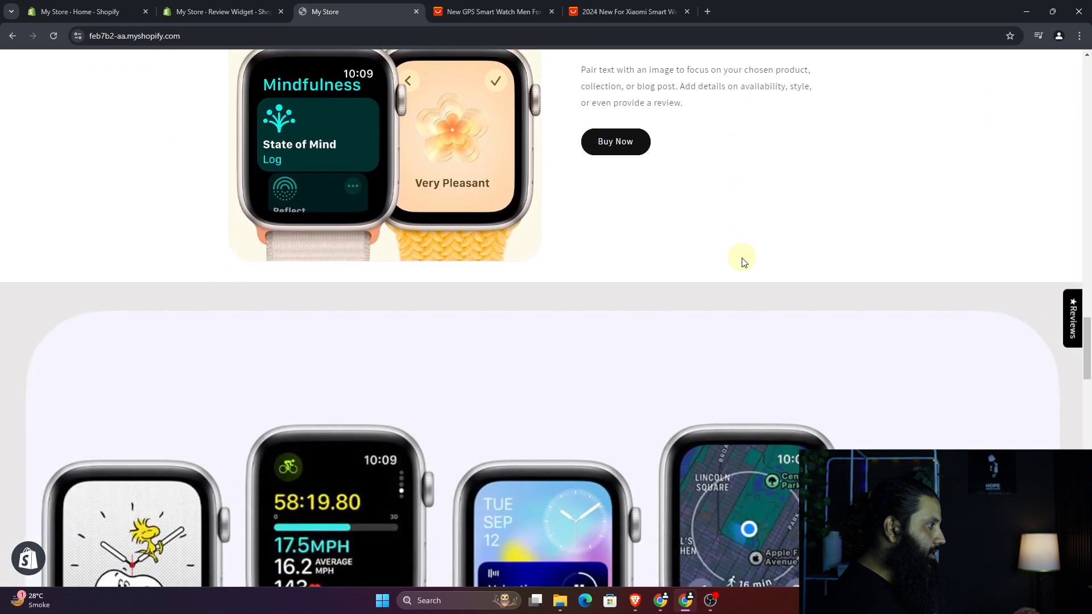
scroll(742, 262, "down", 15)
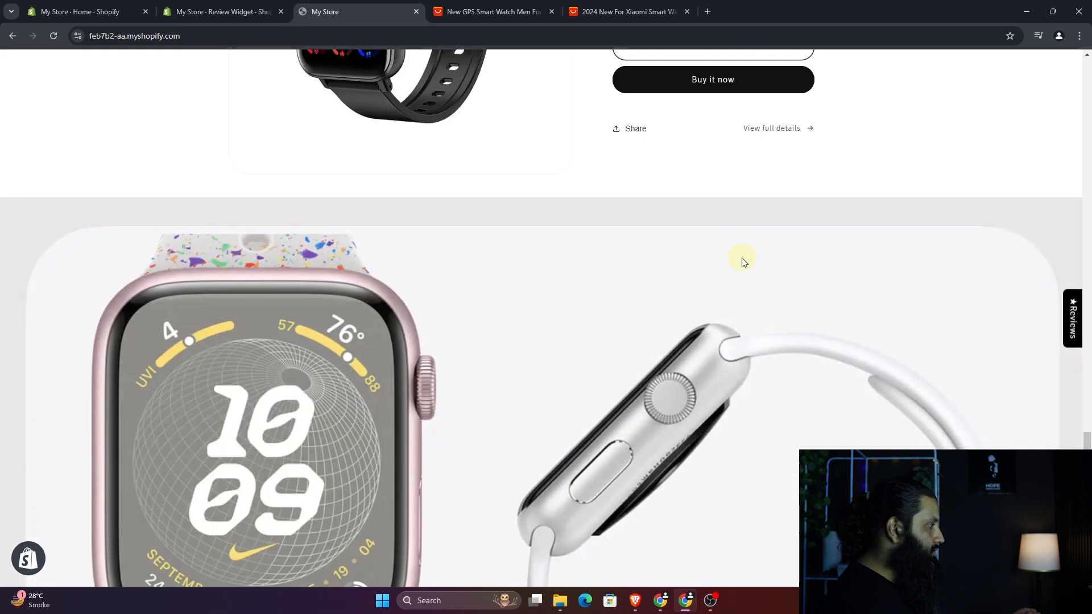
scroll(741, 261, "up", 15)
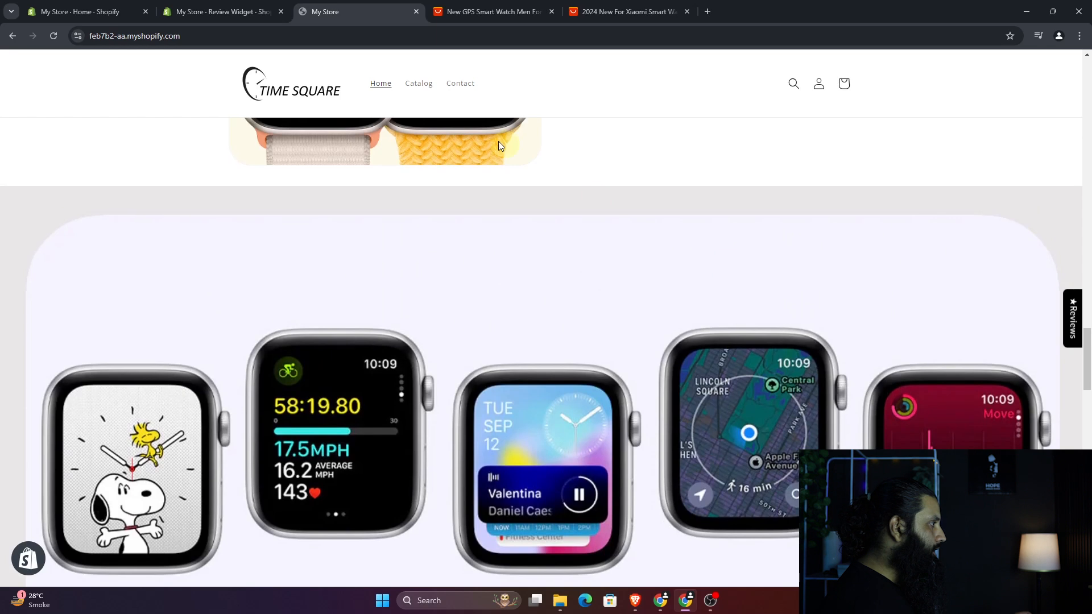
- Open the T18 Smart Watch Bluetooth Call Music Playback product from the catalog and examine its Customer Reviews section
left_click(419, 83)
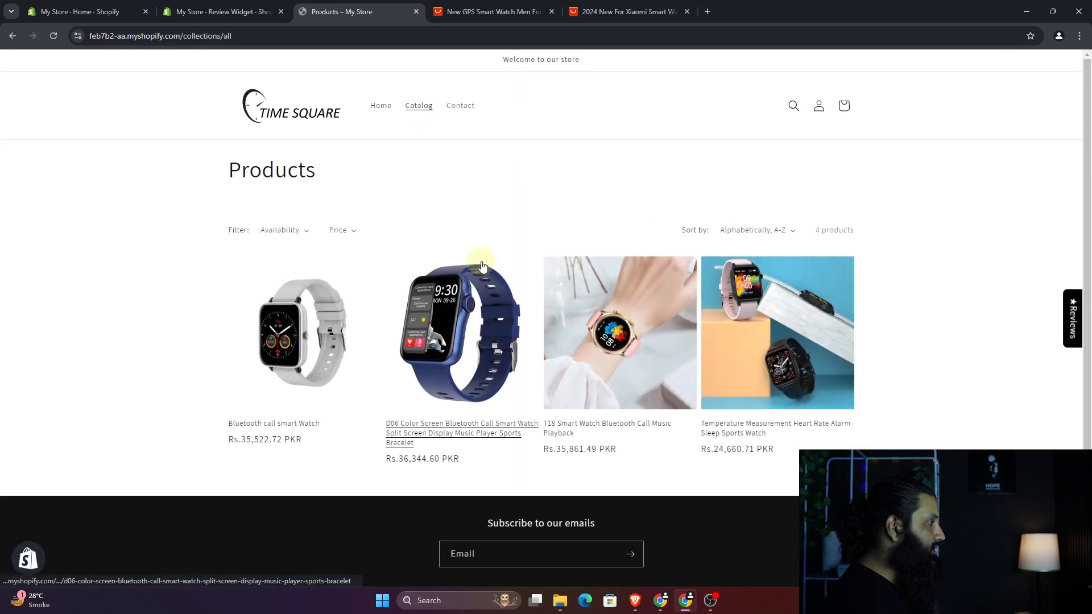
left_click(652, 355)
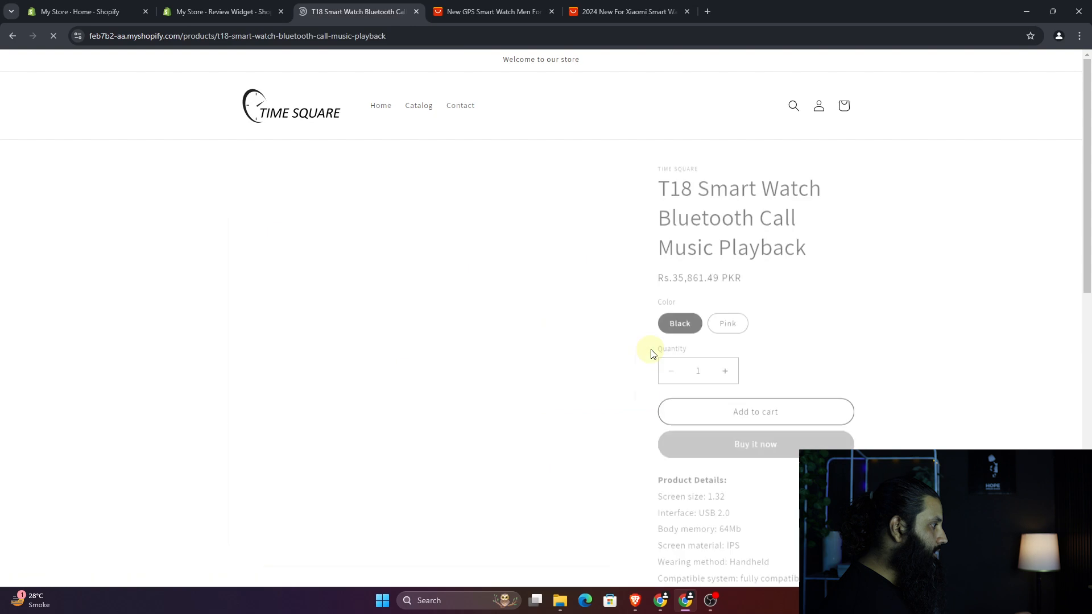
scroll(653, 353, "down", 10)
scroll(928, 367, "down", 15)
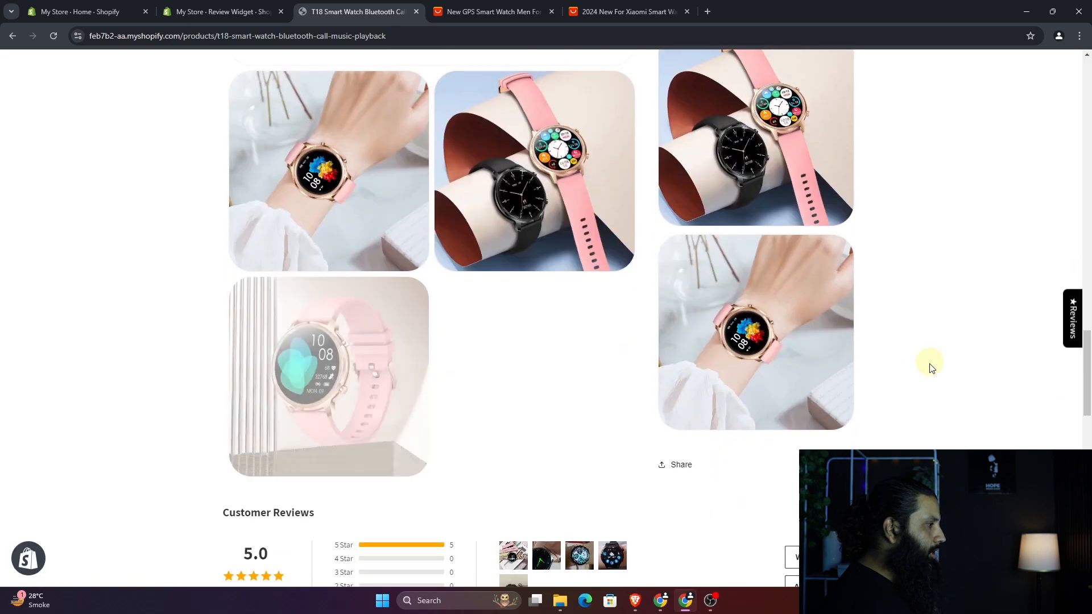
scroll(581, 330, "down", 5)
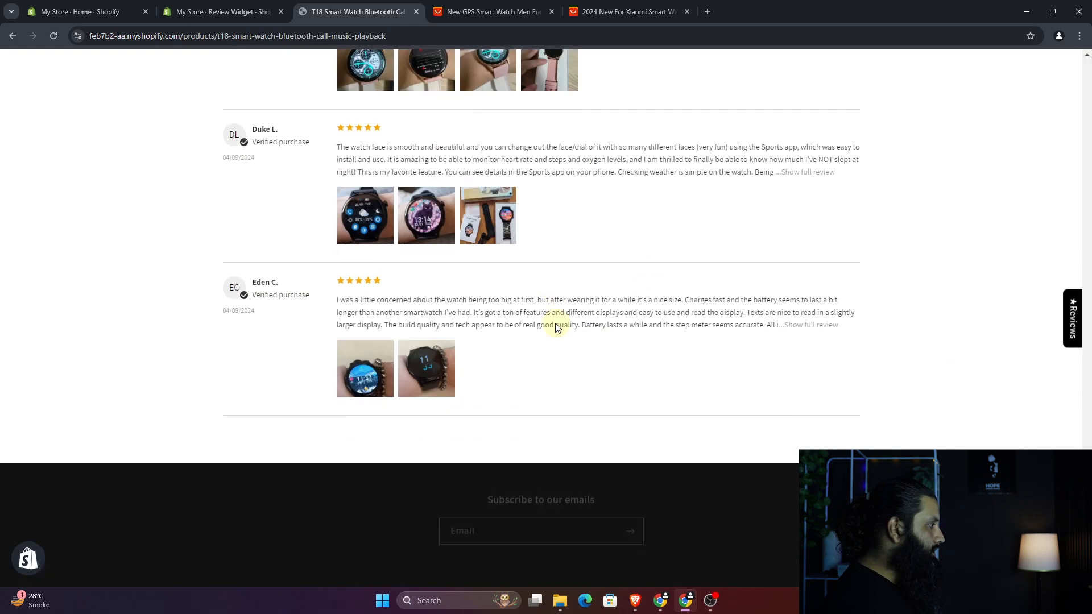
scroll(563, 329, "up", 10)
scroll(554, 328, "up", 2)
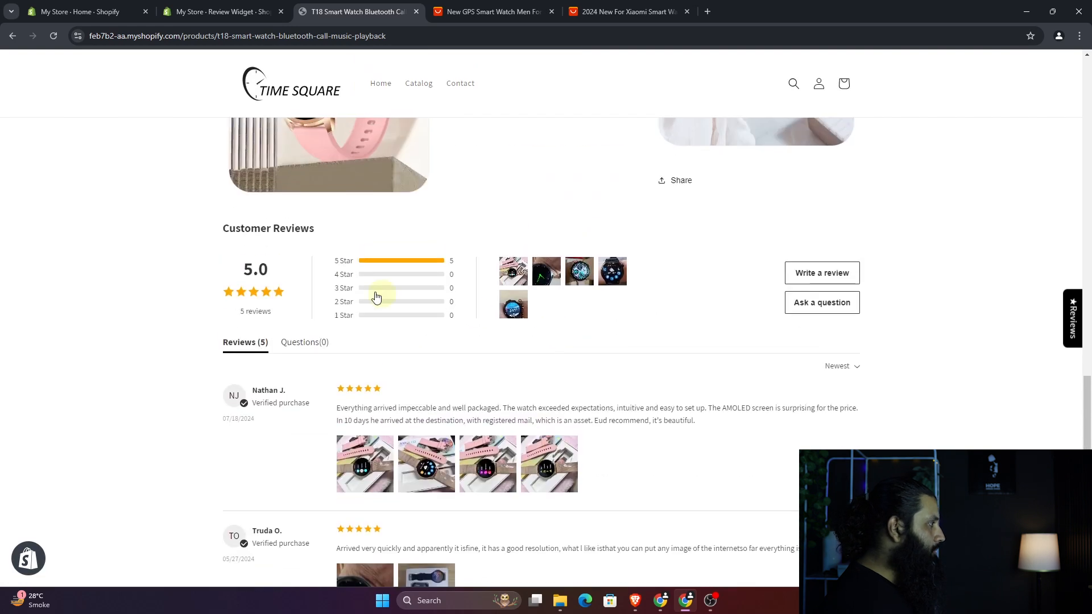
scroll(662, 360, "down", 7)
- Compare the Review Widget preview in the app with the reviews on the T18 Smart Watch product page
left_click(168, 9)
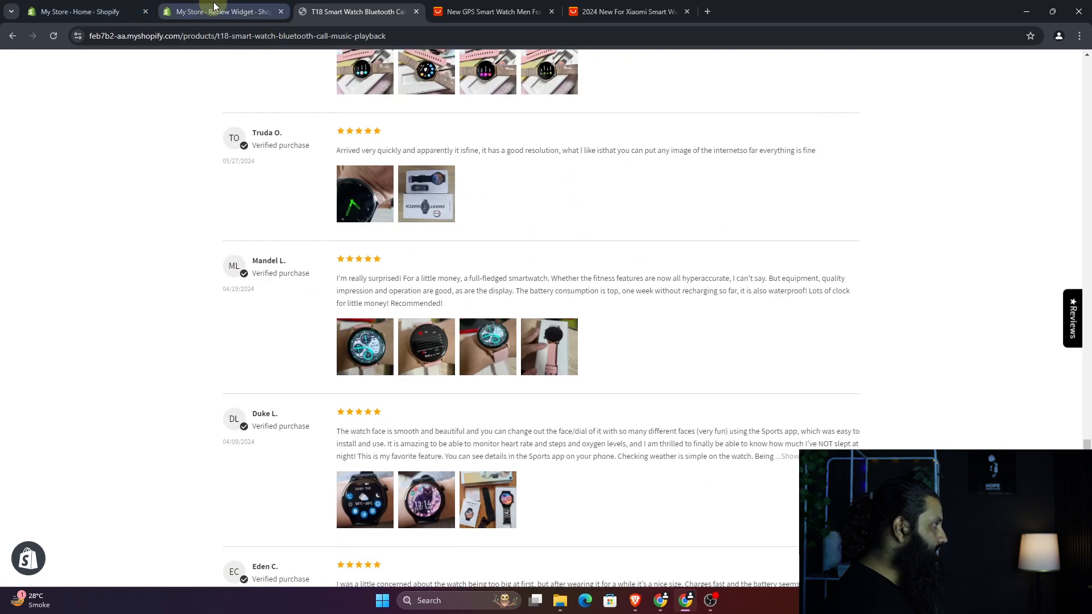
scroll(597, 323, "down", 2)
scroll(671, 326, "up", 4)
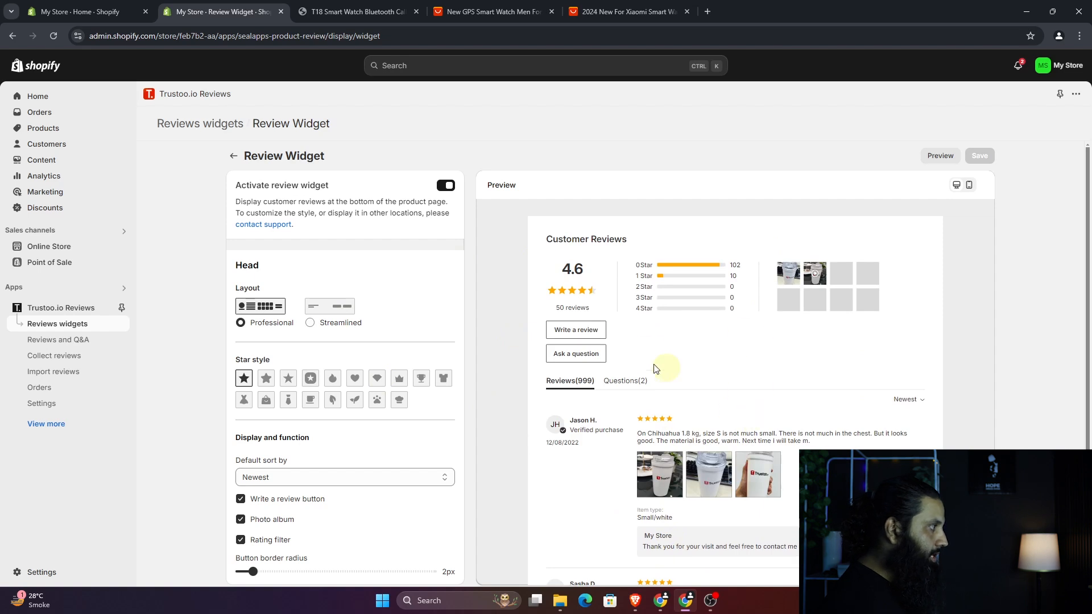
key("ctrl+Tab")
scroll(507, 261, "up", 8)
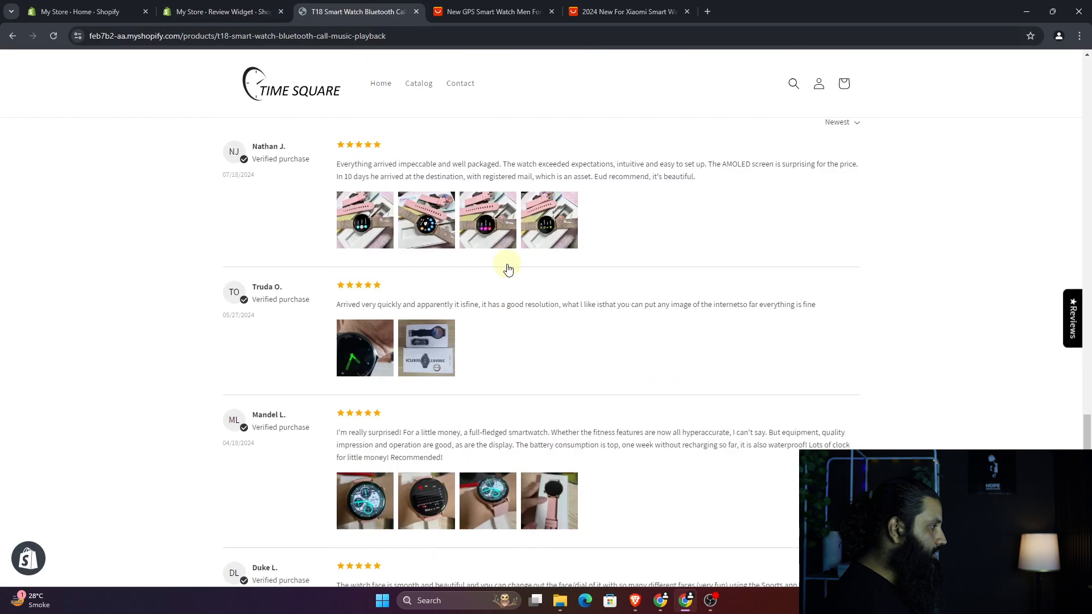
- Examine the customer reviews, review photos and rating summary on the T18 Smart Watch product page
scroll(462, 336, "down", 3)
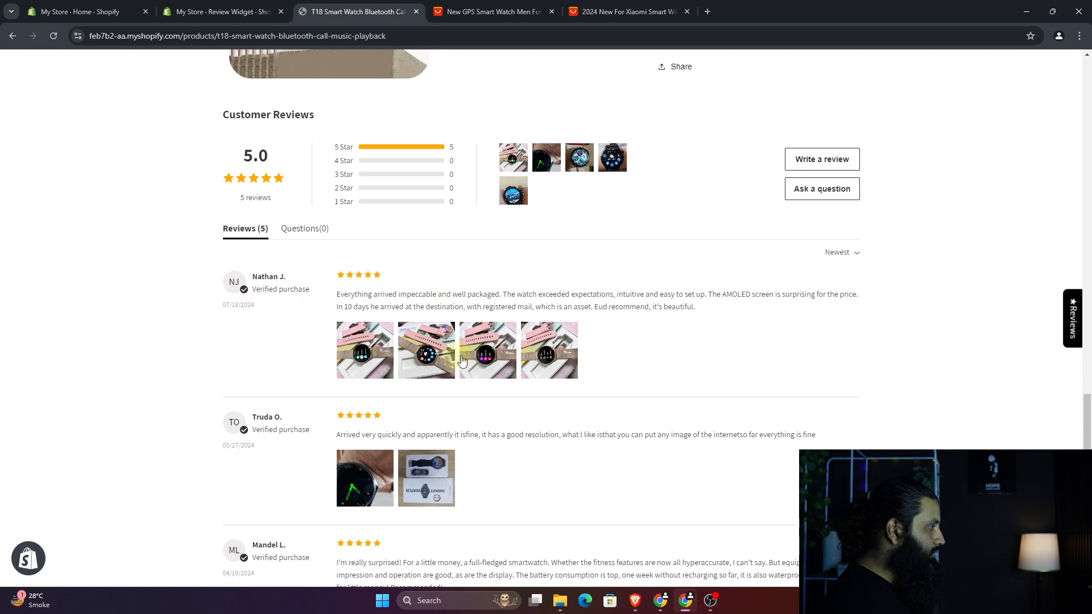
scroll(575, 356, "down", 10)
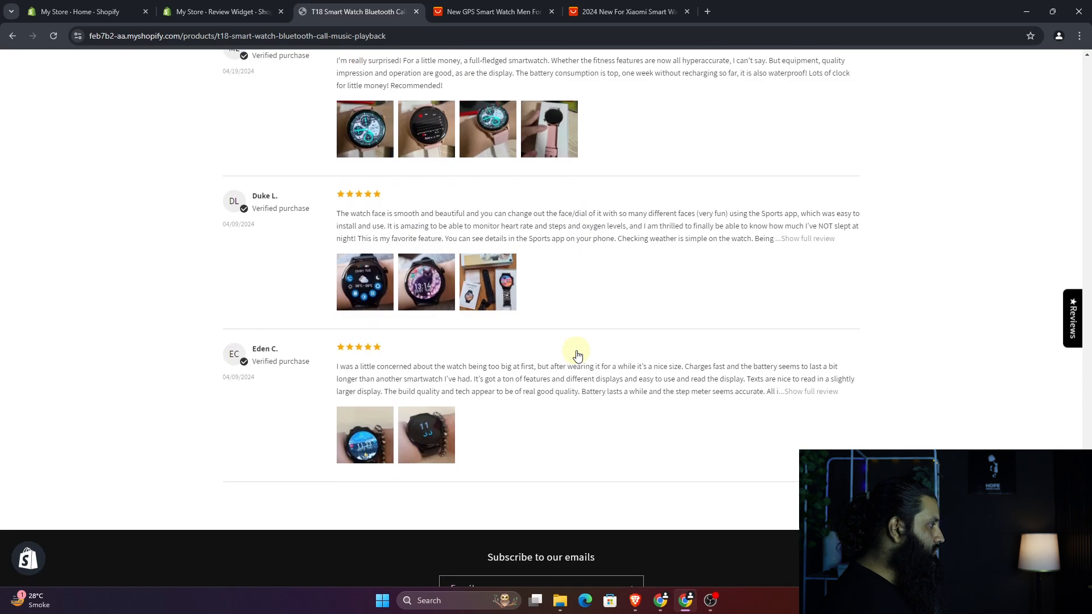
scroll(534, 347, "up", 7)
scroll(524, 341, "up", 15)
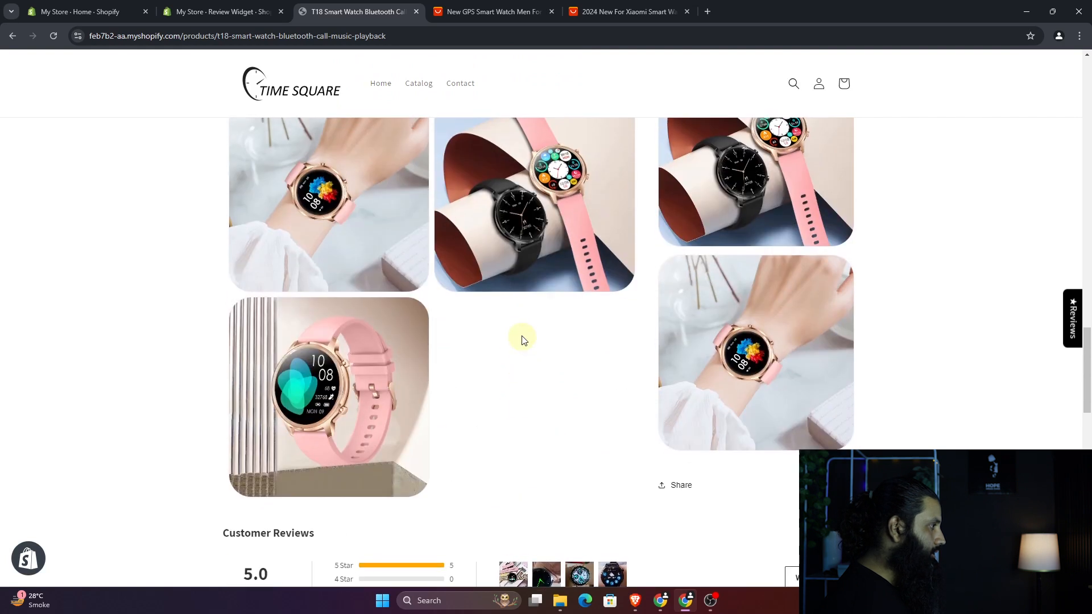
scroll(504, 284, "down", 10)
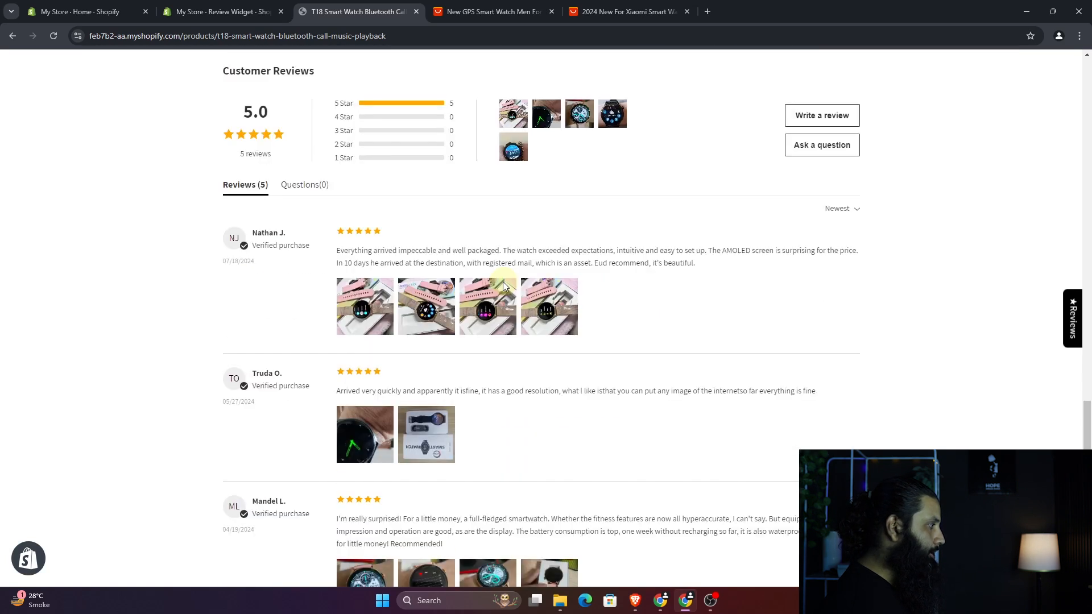
- Open the Star Rating Badge settings in Trustoo.io Reviews and compare its preview with the rating under the T18 Smart Watch title
left_click(228, 11)
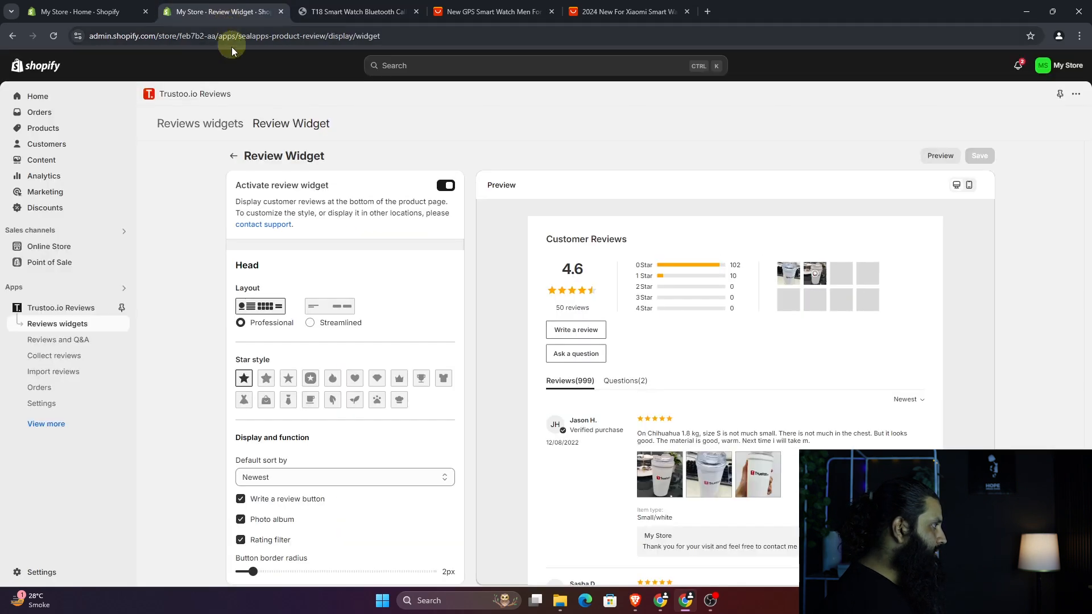
left_click(233, 156)
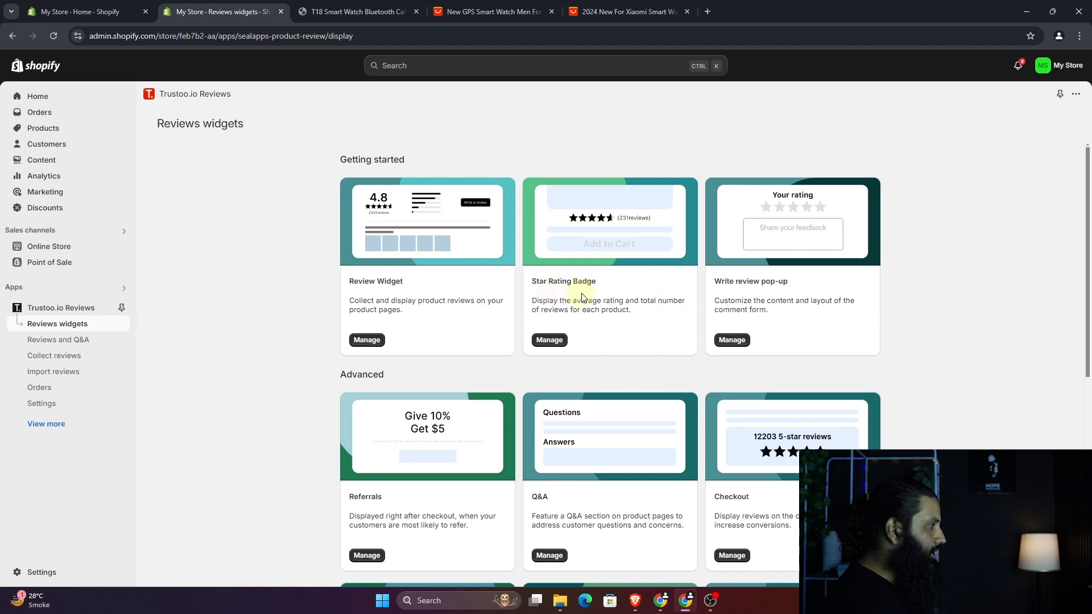
left_click(549, 340)
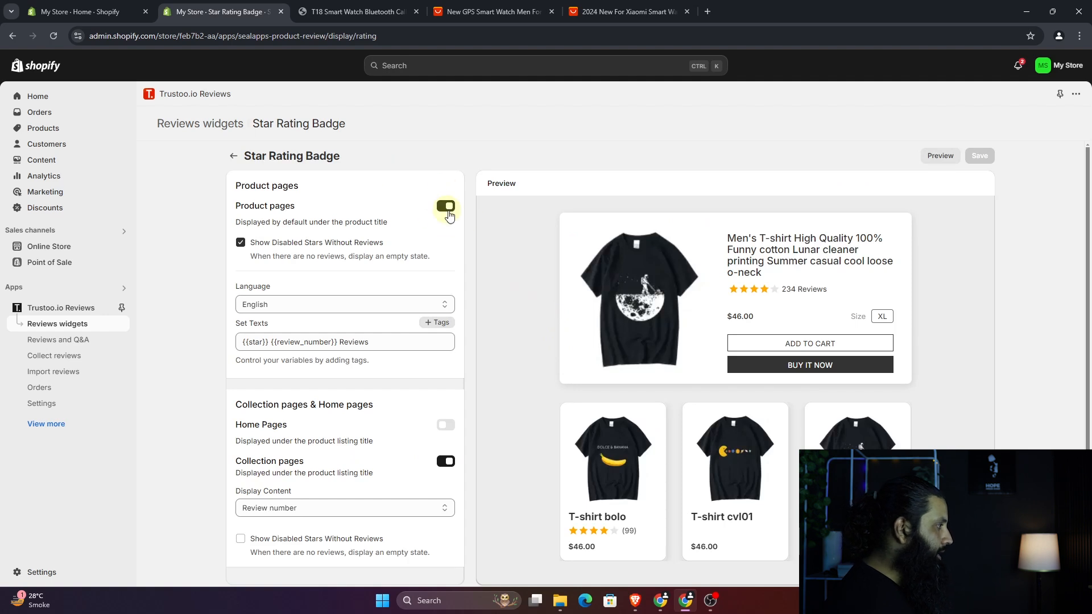
scroll(500, 251, "down", 2)
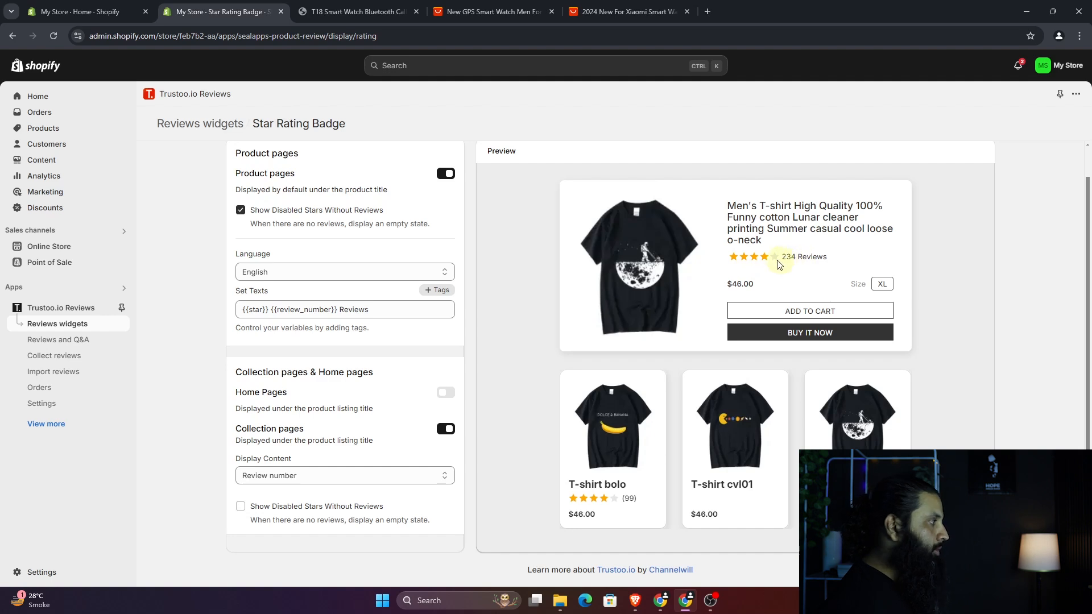
left_click(358, 11)
scroll(568, 308, "up", 15)
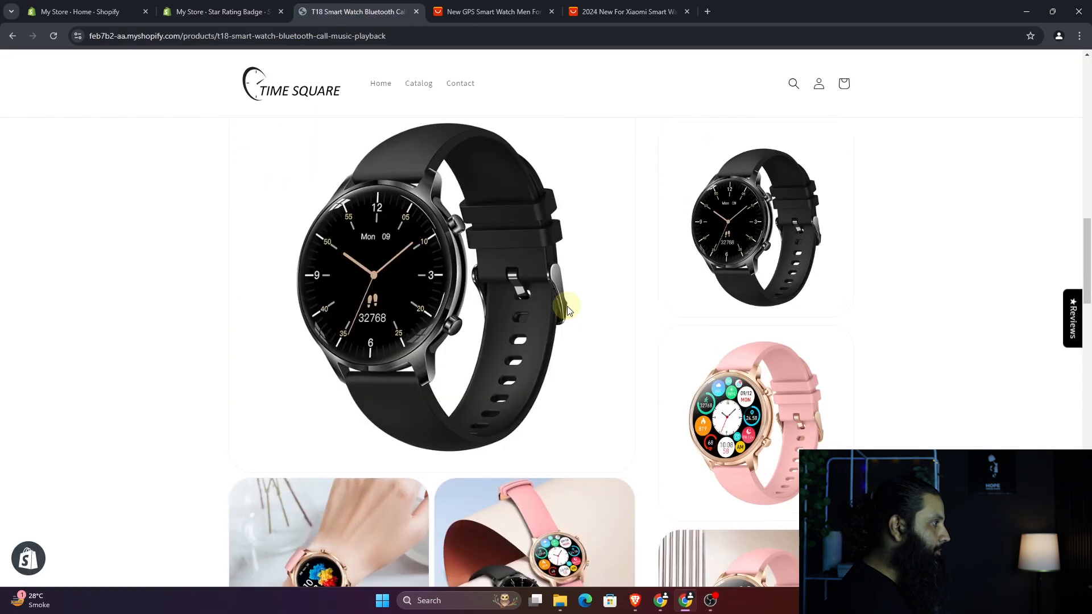
scroll(567, 305, "up", 5)
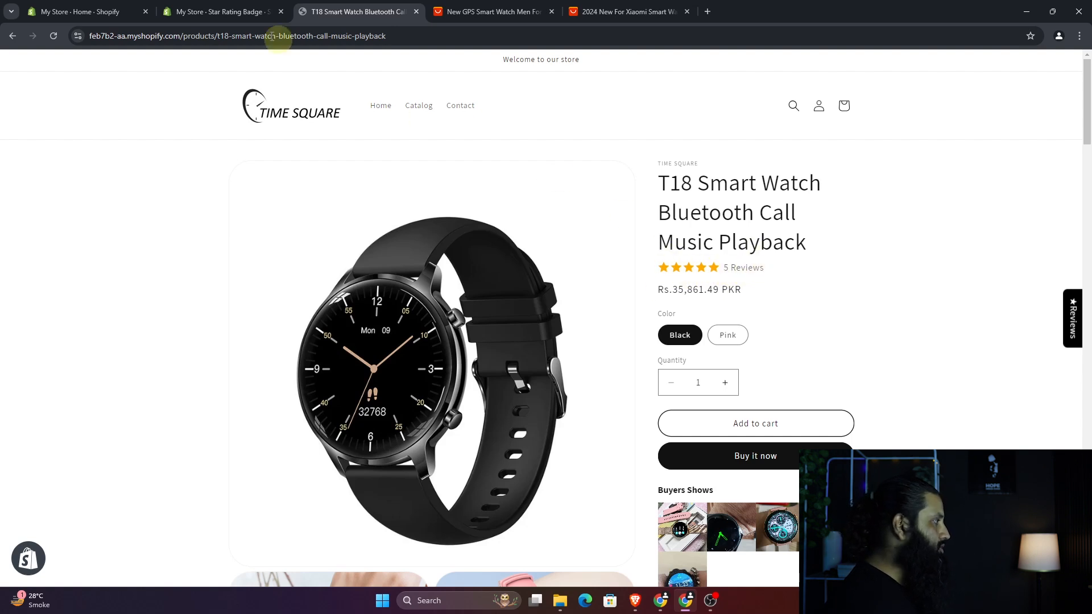
- Enable the Star Rating Badge for Home Pages, save the change and return to the Reviews widgets overview
left_click(267, 12)
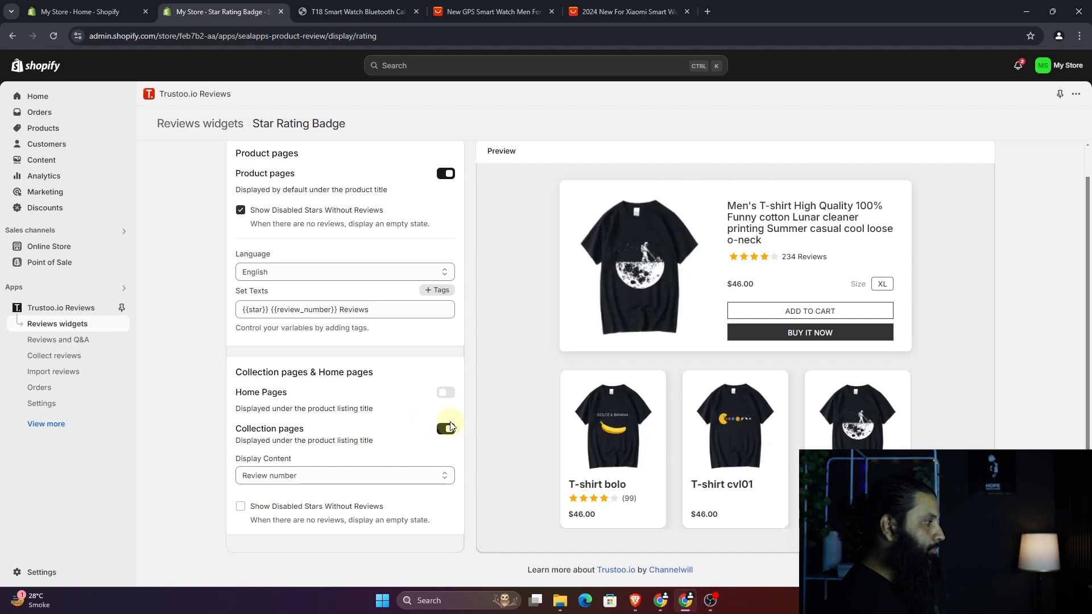
left_click(445, 393)
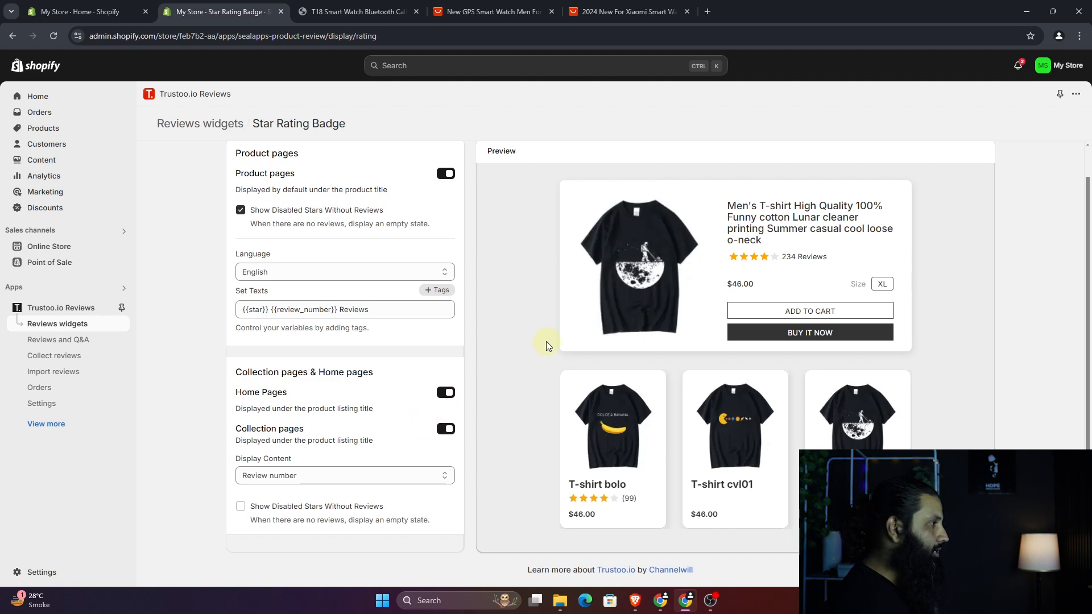
scroll(524, 345, "up", 1)
left_click(978, 156)
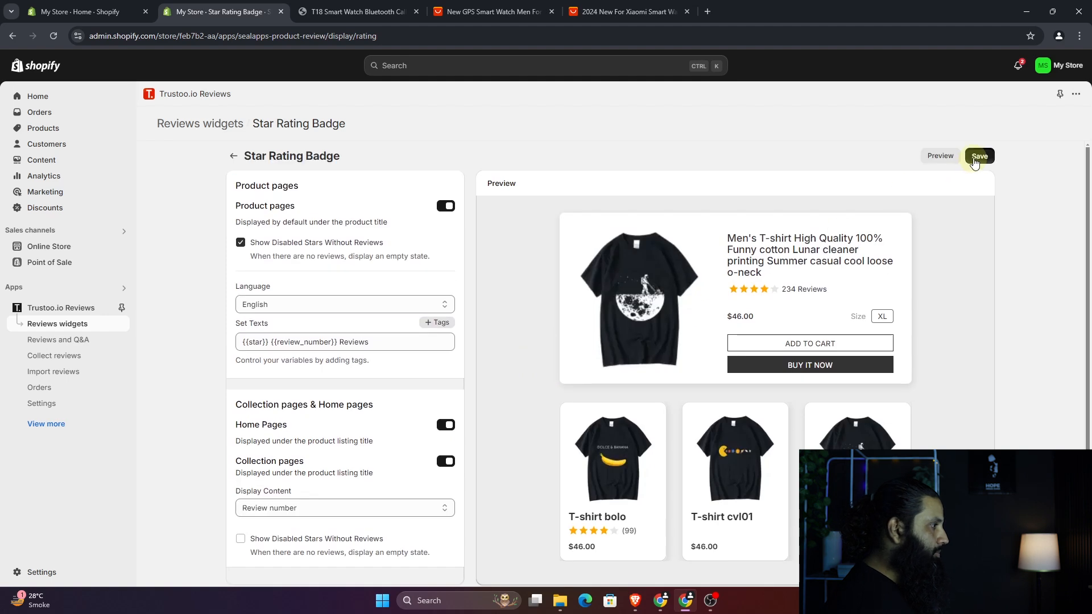
left_click(238, 159)
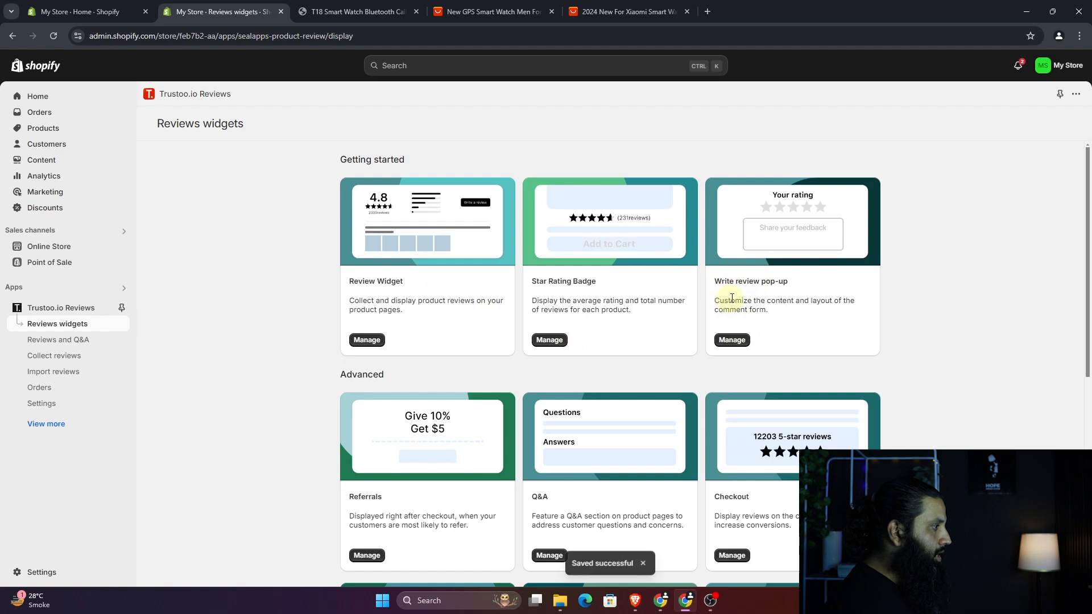
- Open the Write review pop-up settings and examine the form fields in the Write a Review preview
left_click(735, 340)
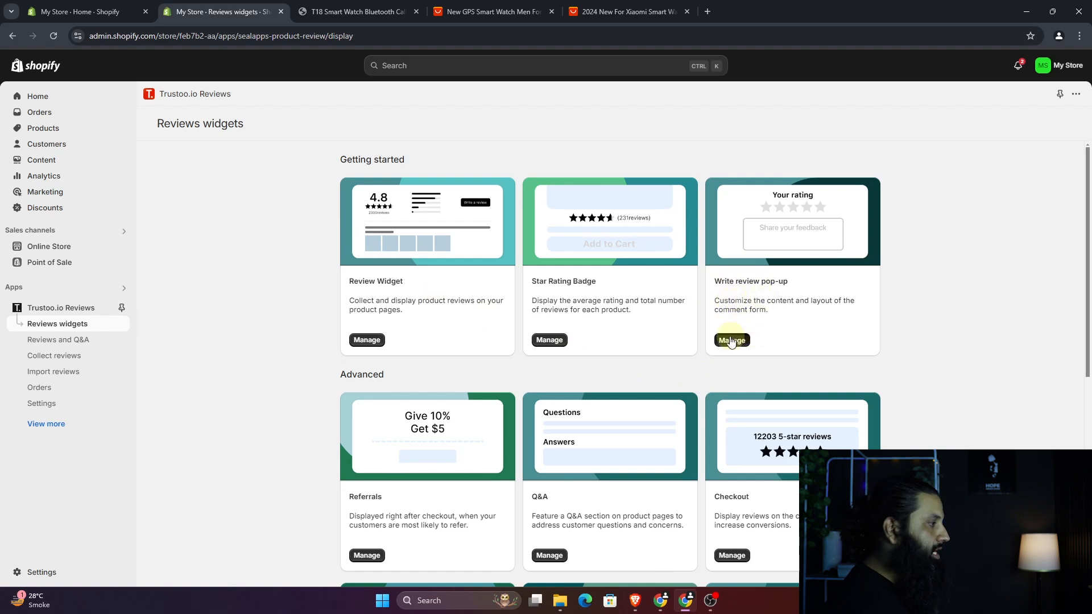
scroll(512, 303, "down", 2)
scroll(573, 299, "up", 2)
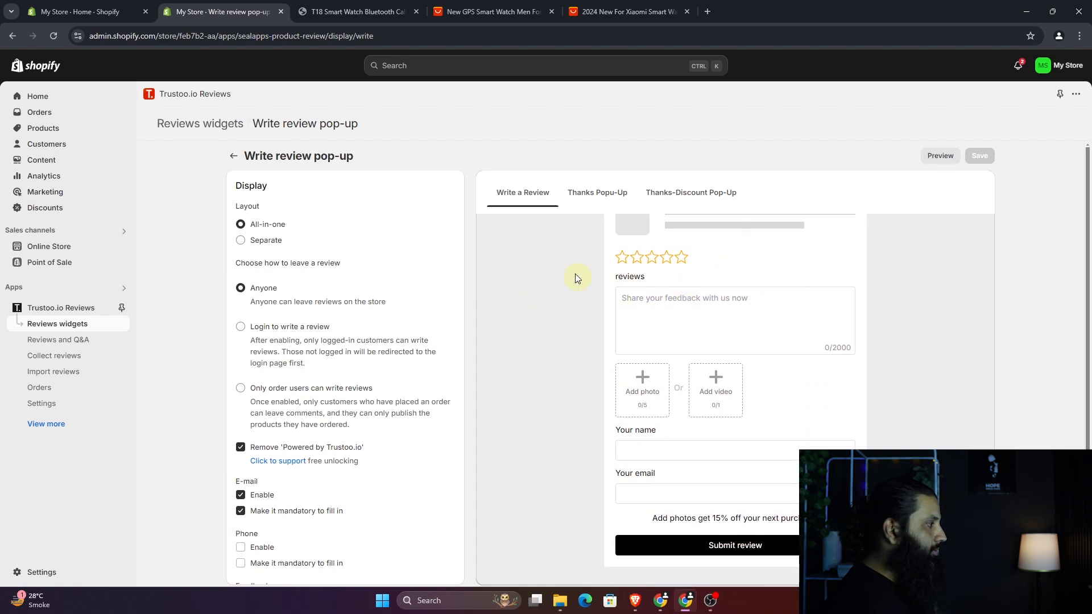
scroll(636, 364, "up", 2)
scroll(733, 373, "down", 2)
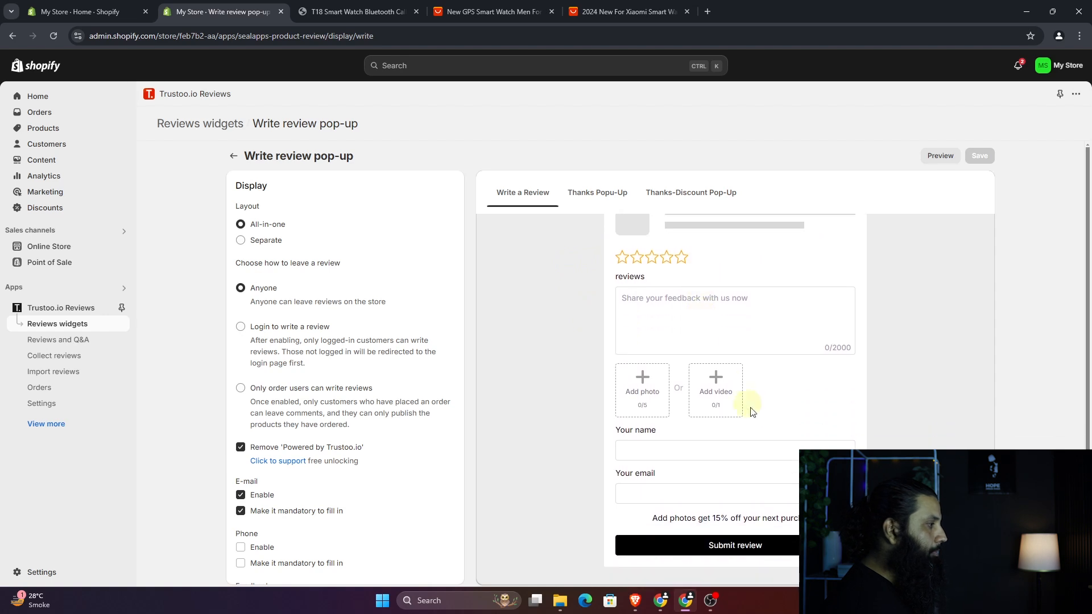
scroll(804, 421, "up", 2)
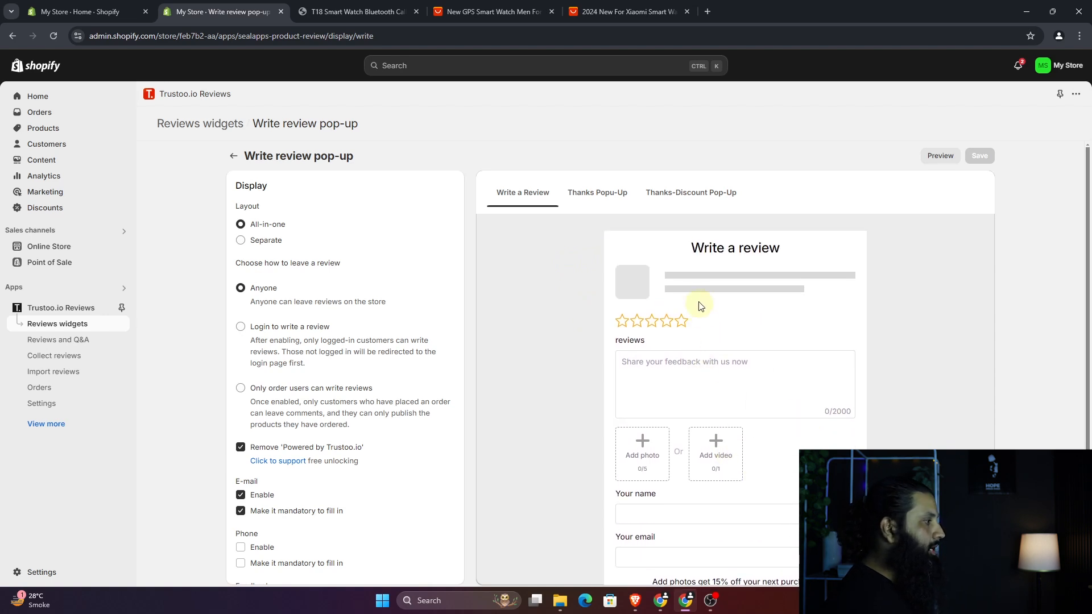
scroll(693, 350, "down", 2)
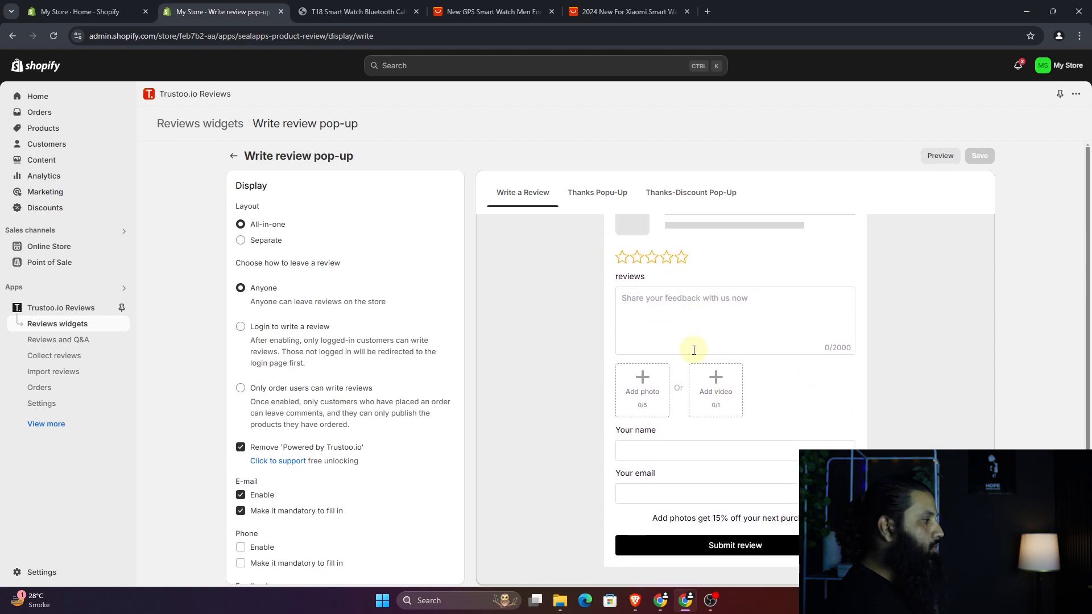
- Preview the Separate layout for the Write review pop-up and switch back to the All-in-one layout
scroll(705, 329, "down", 1)
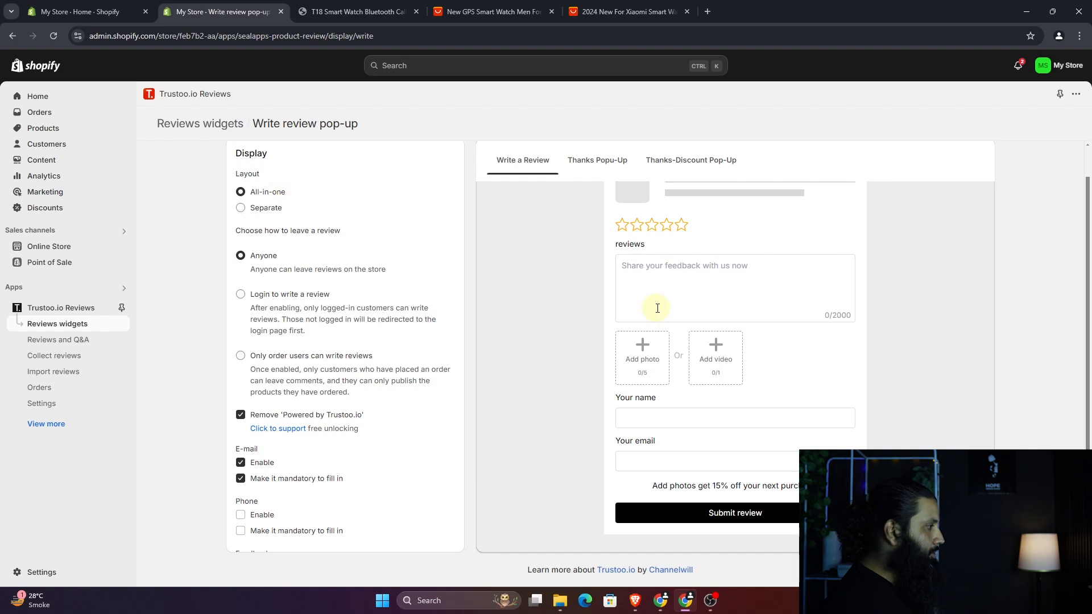
left_click(262, 209)
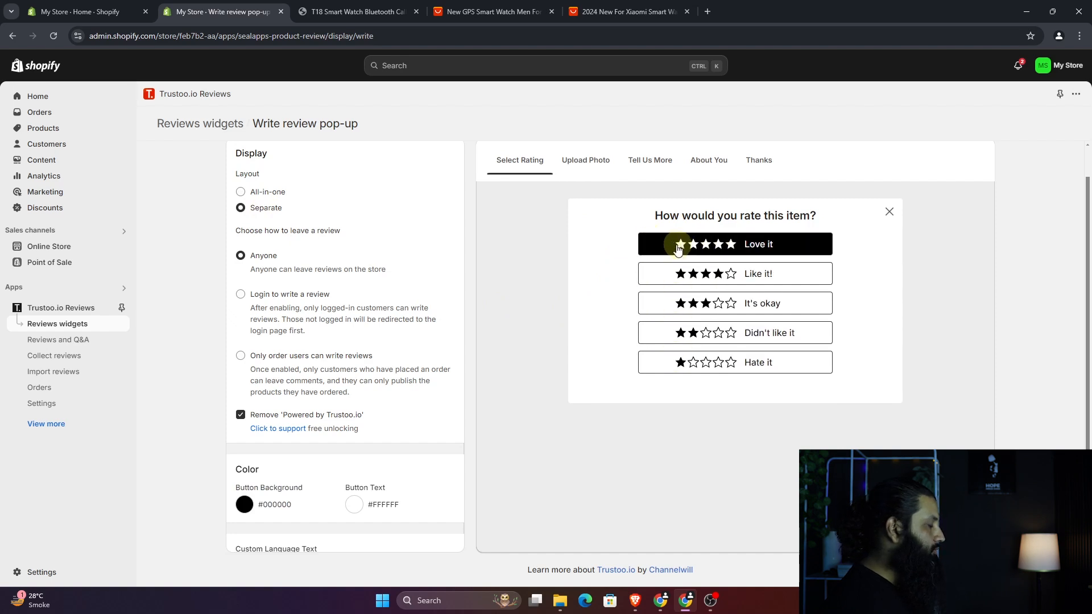
left_click(261, 194)
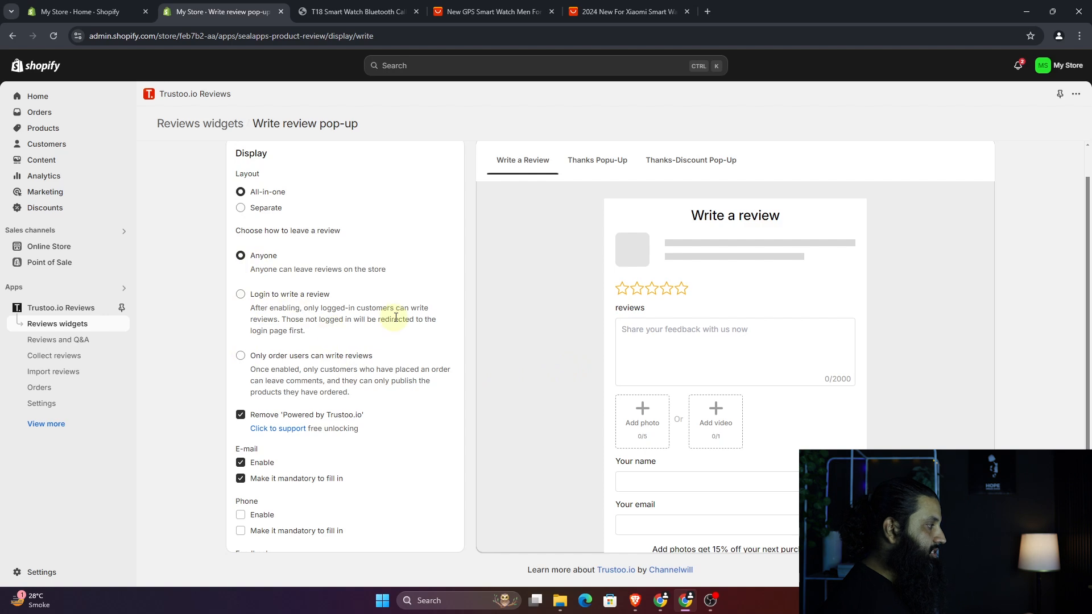
- Review the pop-up's e-mail, phone, feedback and color options, and return to the Reviews widgets overview
scroll(393, 316, "down", 3)
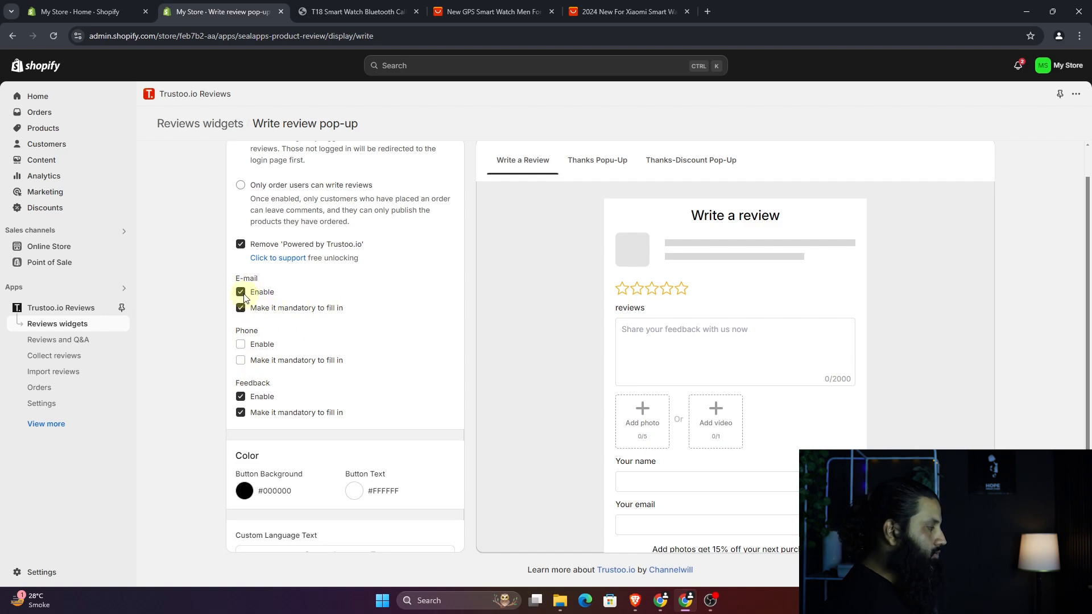
scroll(688, 369, "down", 1)
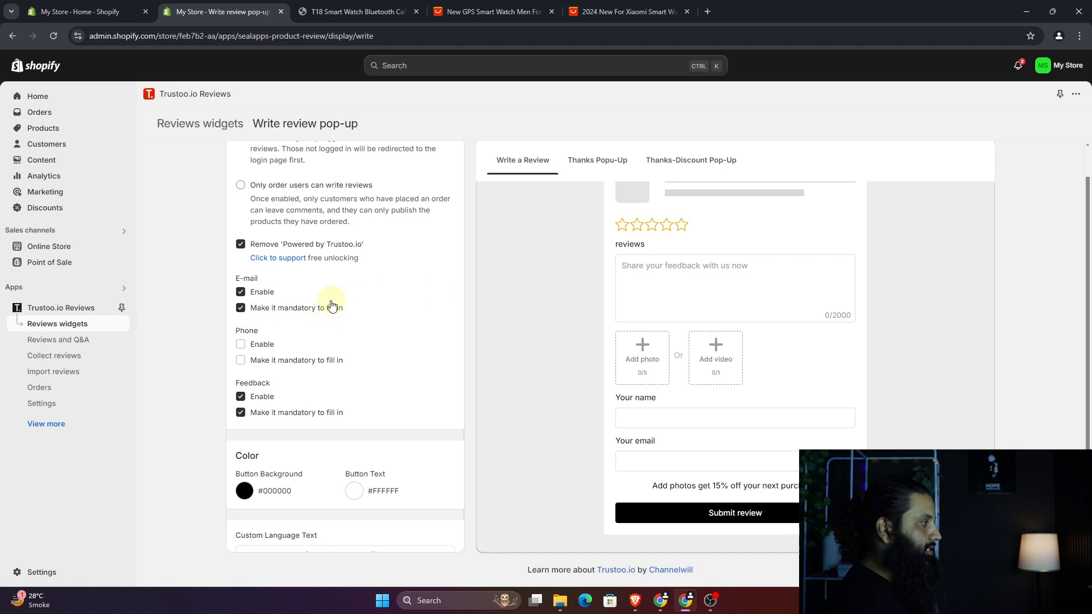
left_click(241, 308)
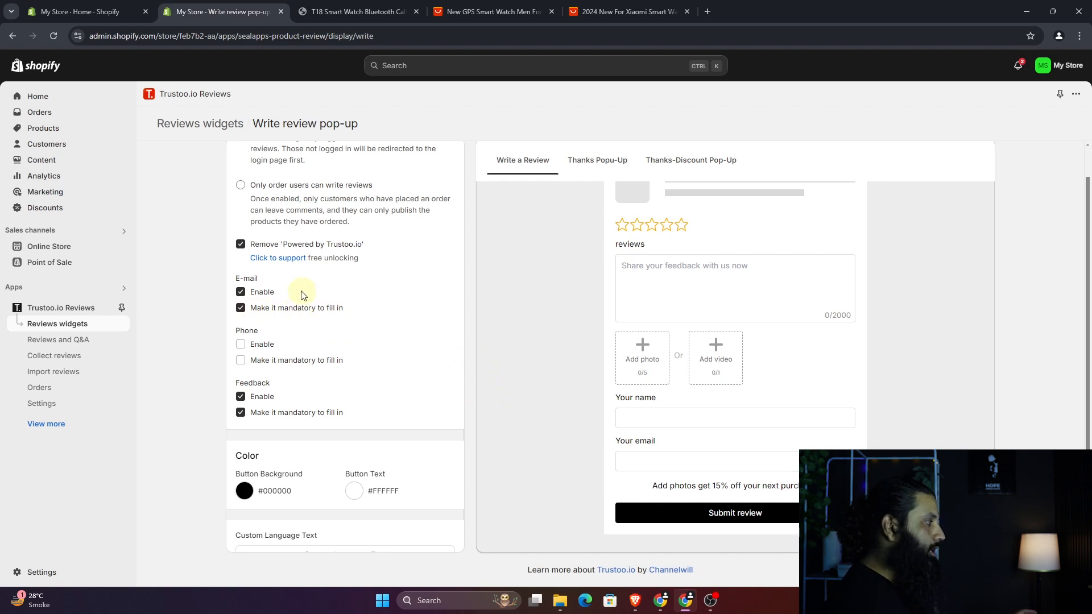
scroll(349, 313, "down", 1)
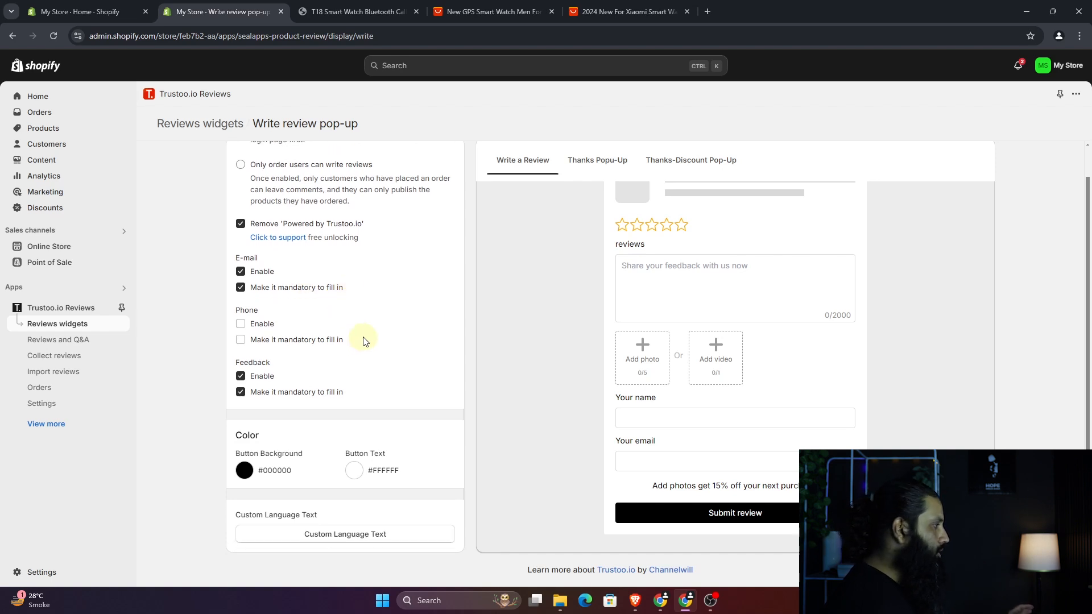
scroll(364, 340, "up", 3)
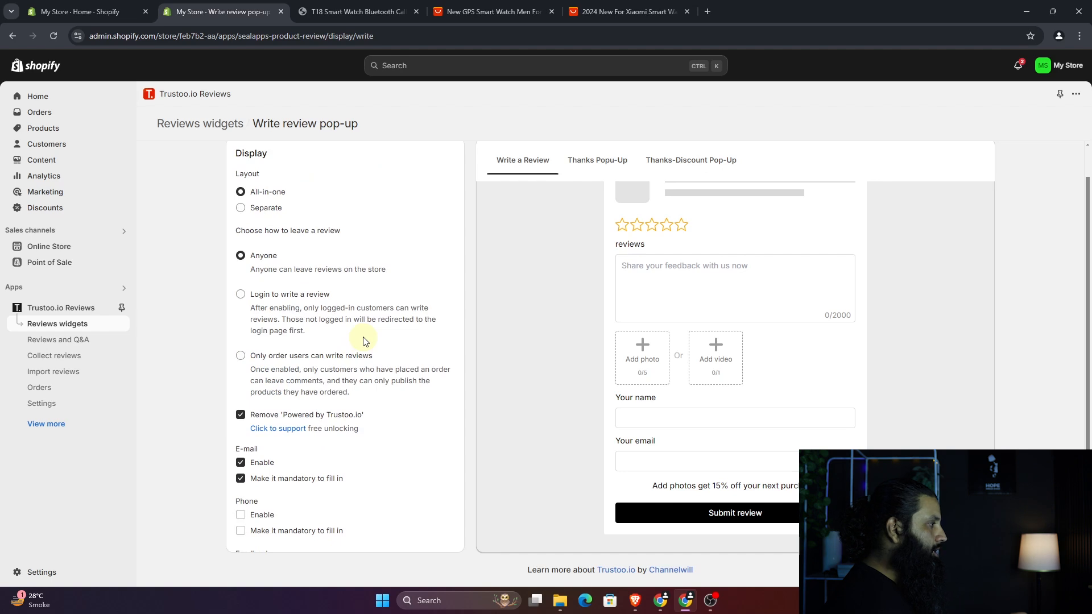
scroll(739, 341, "up", 3)
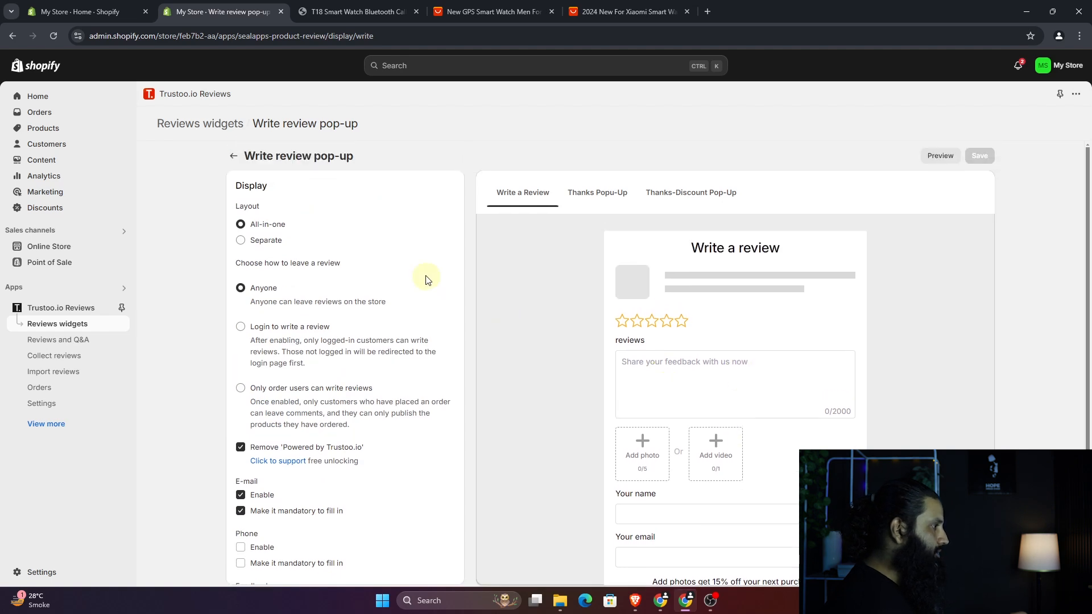
left_click(230, 159)
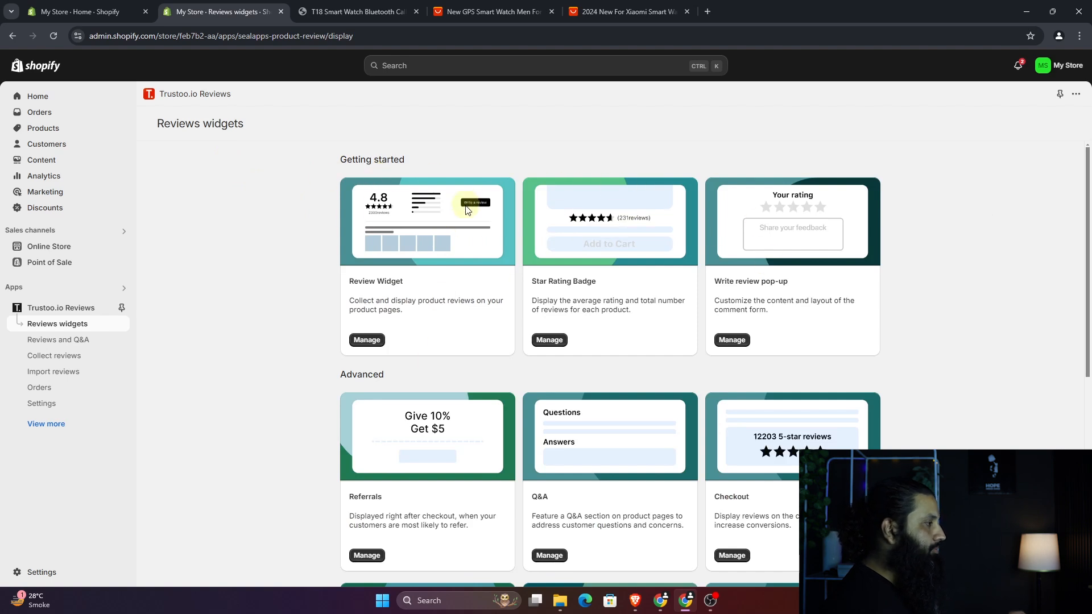
- Open the Referrals widget settings, examine the discount card preview and display options, and return to the Advanced widgets in the overview
scroll(541, 373, "down", 3)
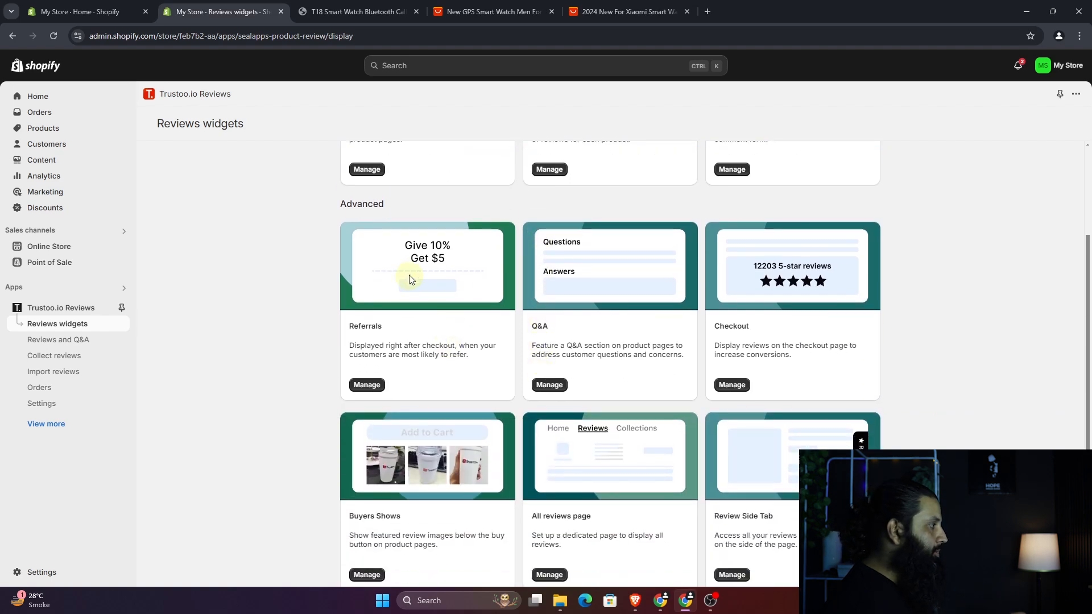
left_click(367, 384)
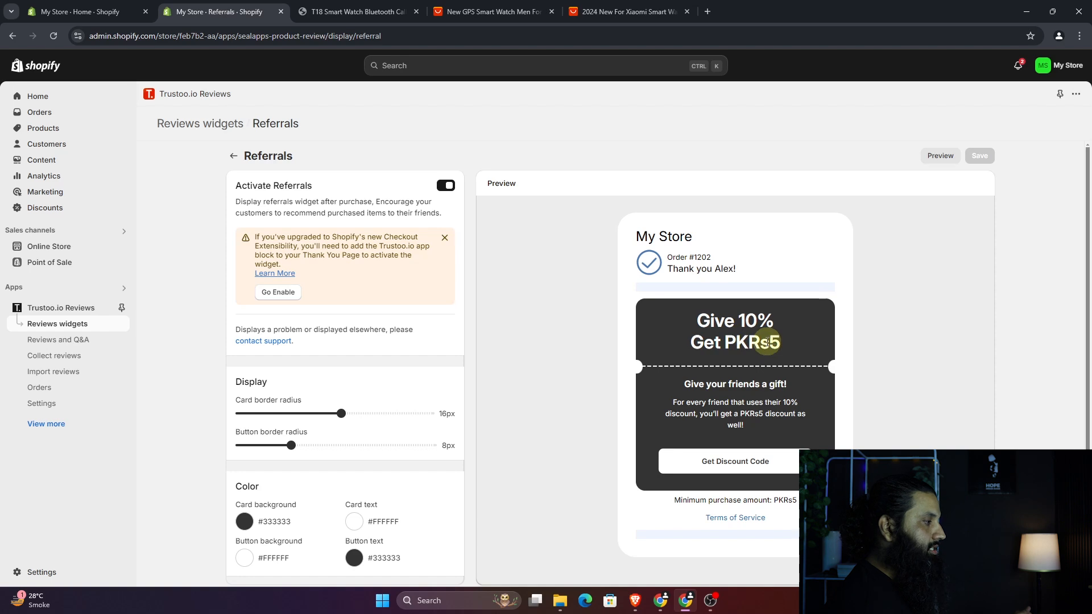
scroll(605, 268, "down", 1)
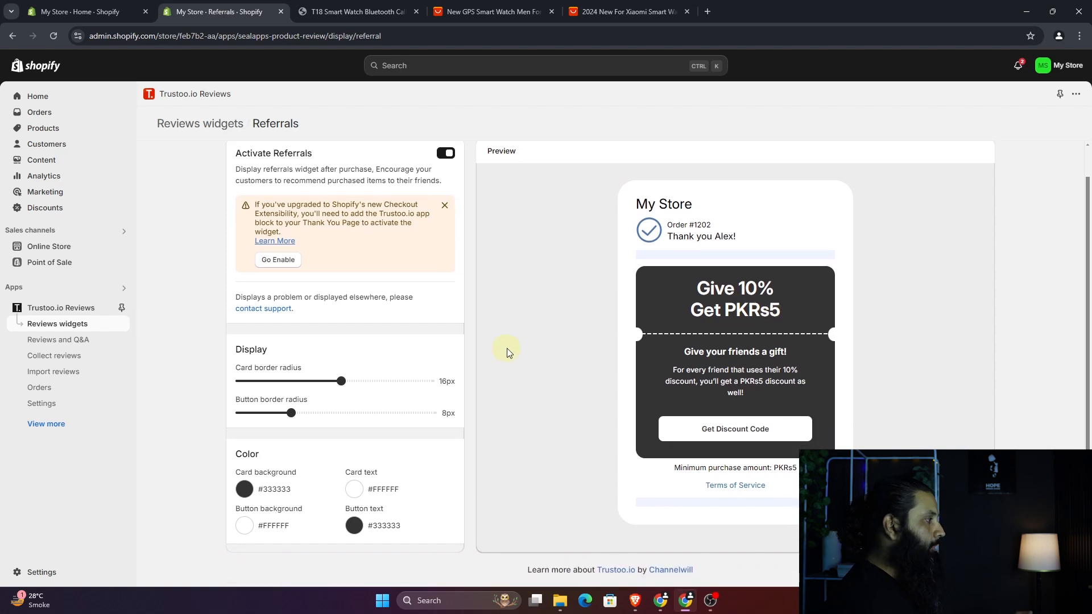
scroll(507, 348, "up", 1)
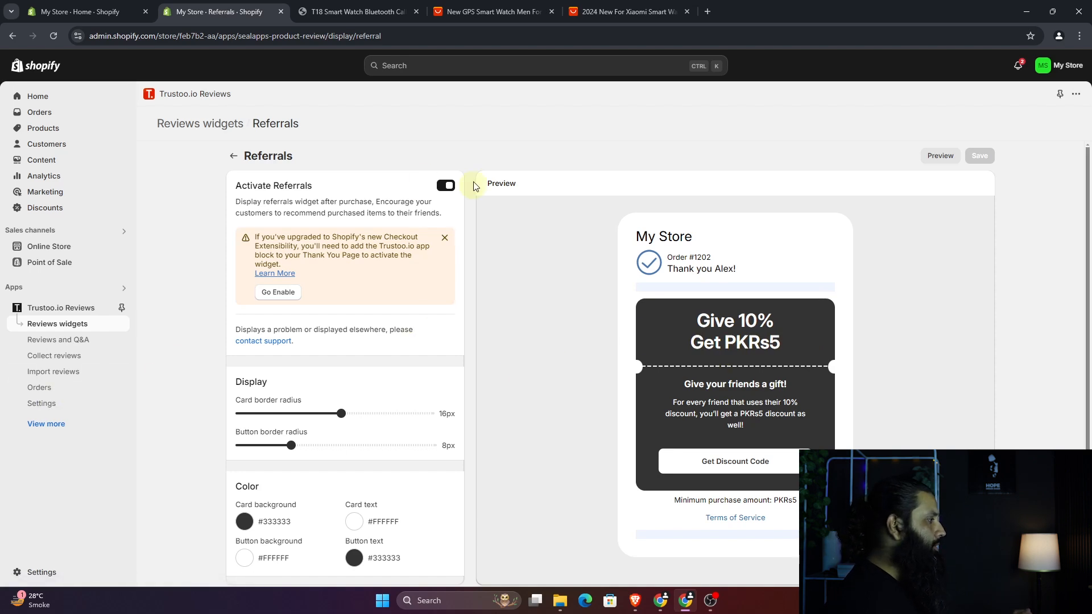
left_click(233, 157)
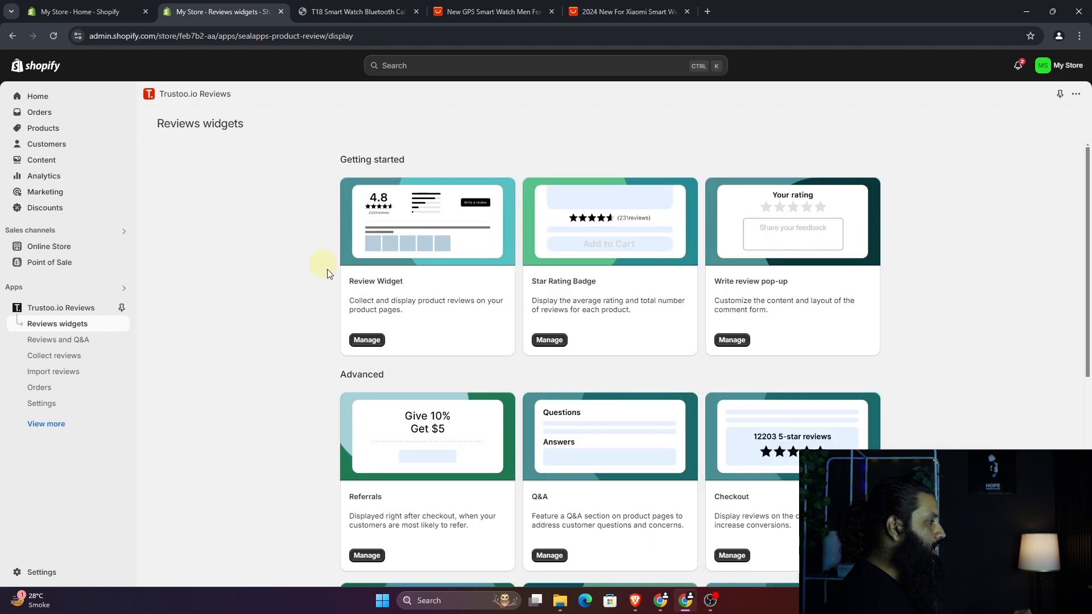
scroll(499, 356, "down", 2)
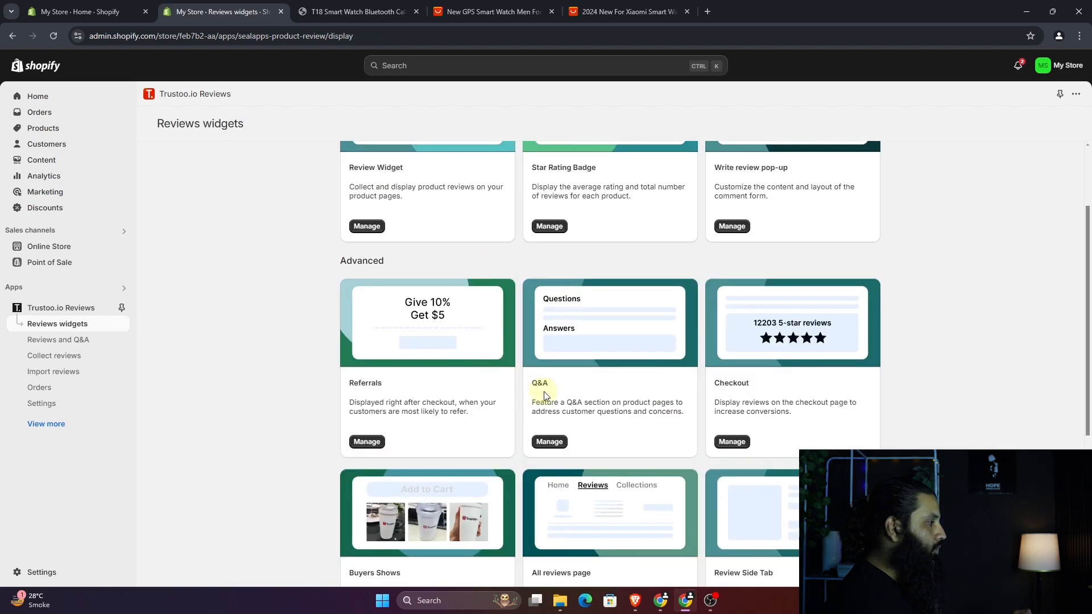
- Open the Q&A widget settings, then check the Questions section and Ask a question form on the T18 Smart Watch storefront page
left_click(550, 441)
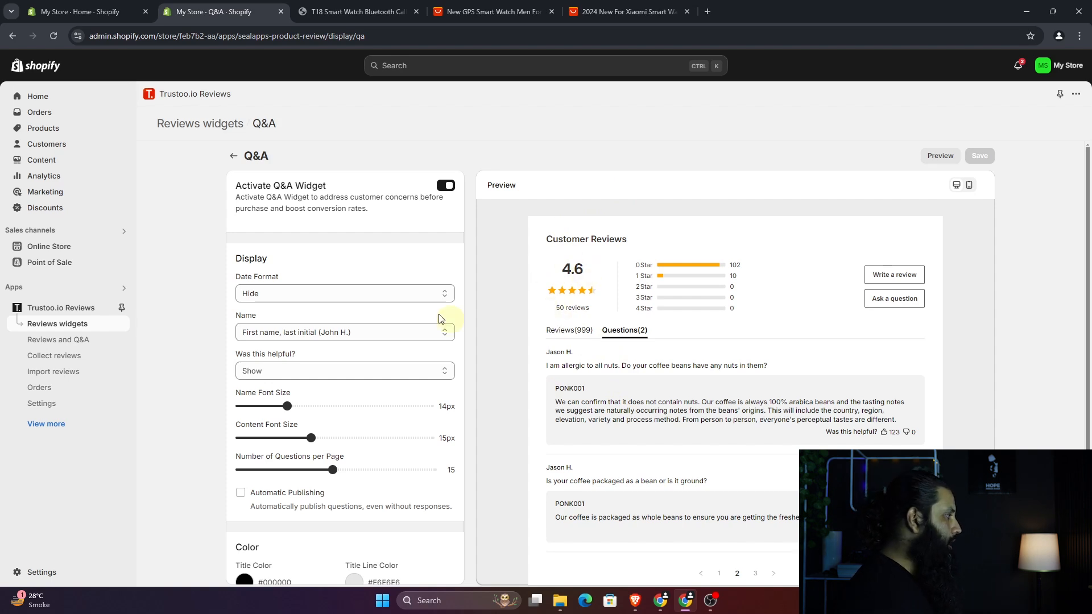
left_click(327, 11)
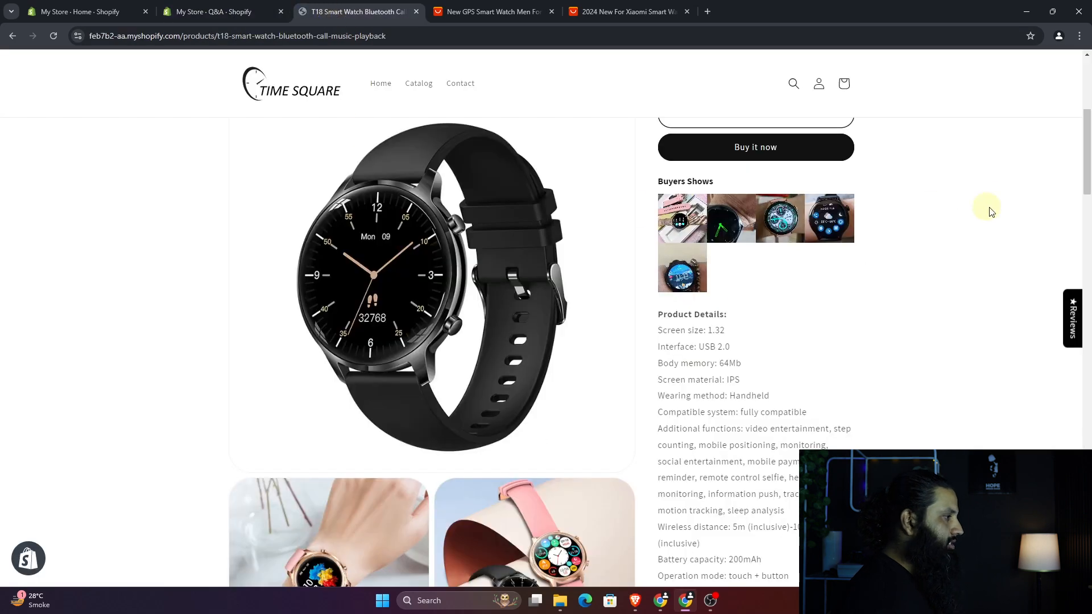
left_click_drag(1087, 141, 1089, 410)
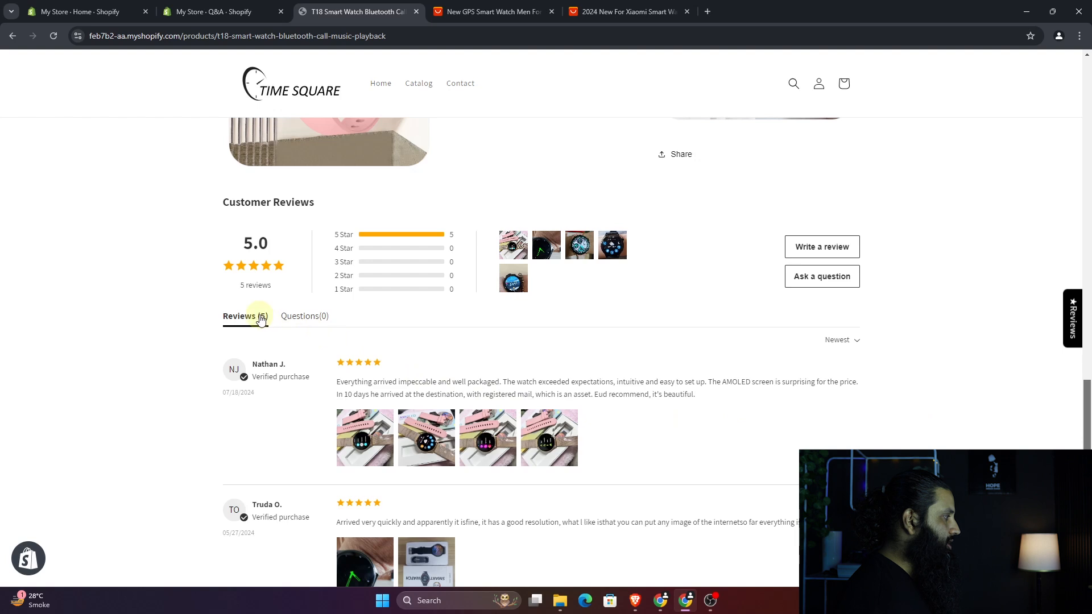
left_click(316, 320)
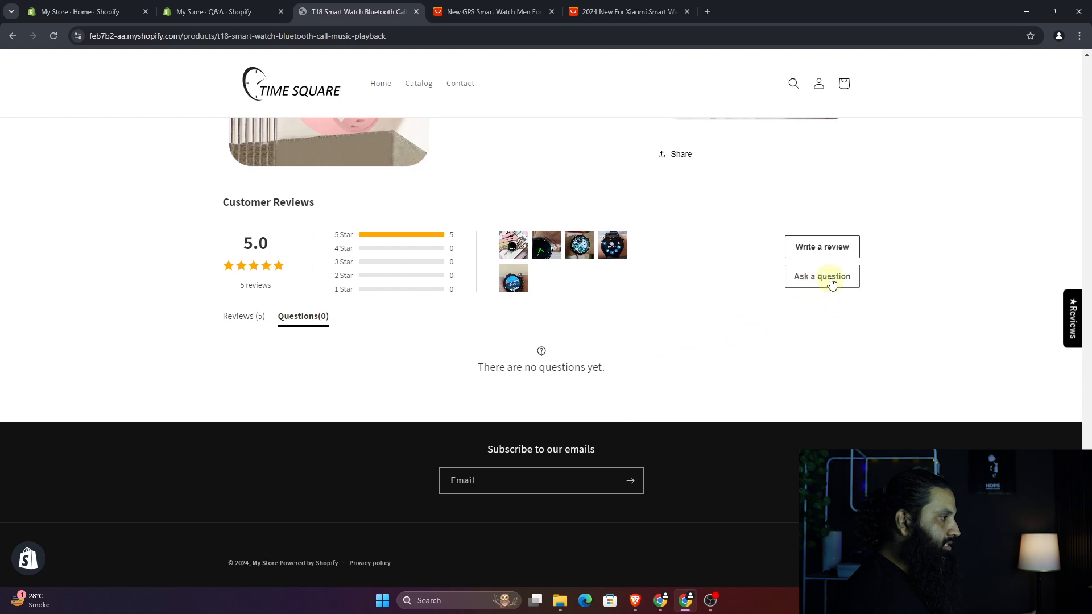
left_click(808, 283)
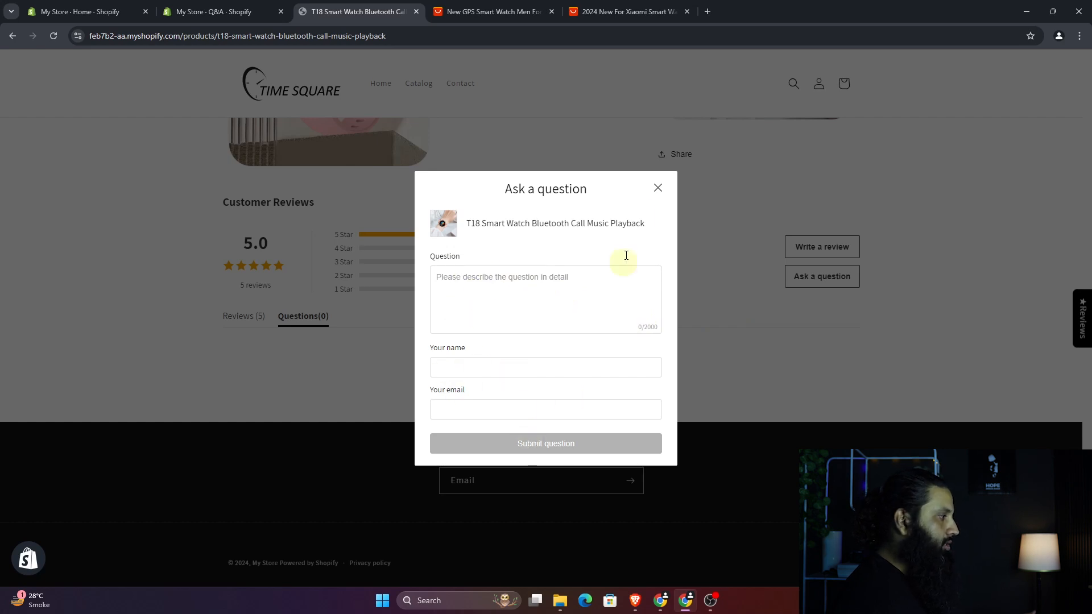
left_click(658, 188)
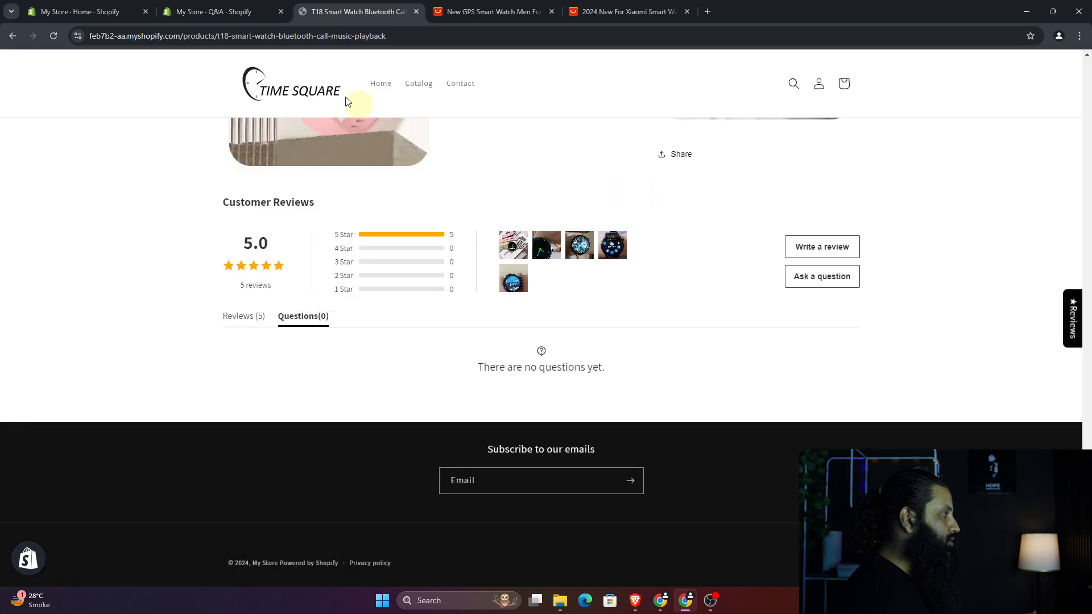
- Review the Q&A widget's display, automatic publishing, color and custom language options, and return to the Reviews widgets overview
left_click(204, 11)
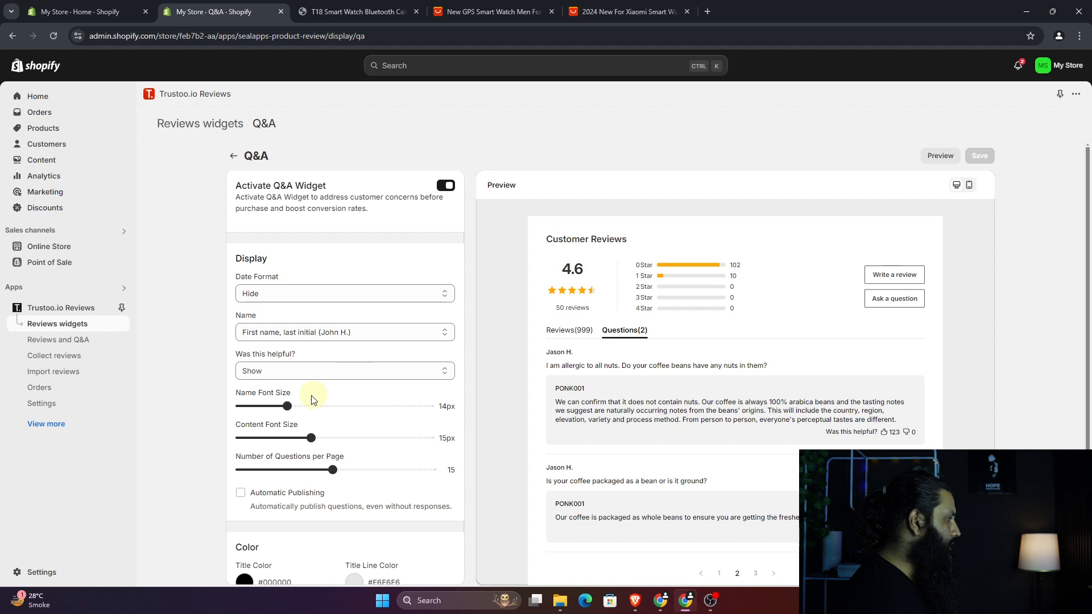
scroll(390, 418, "down", 3)
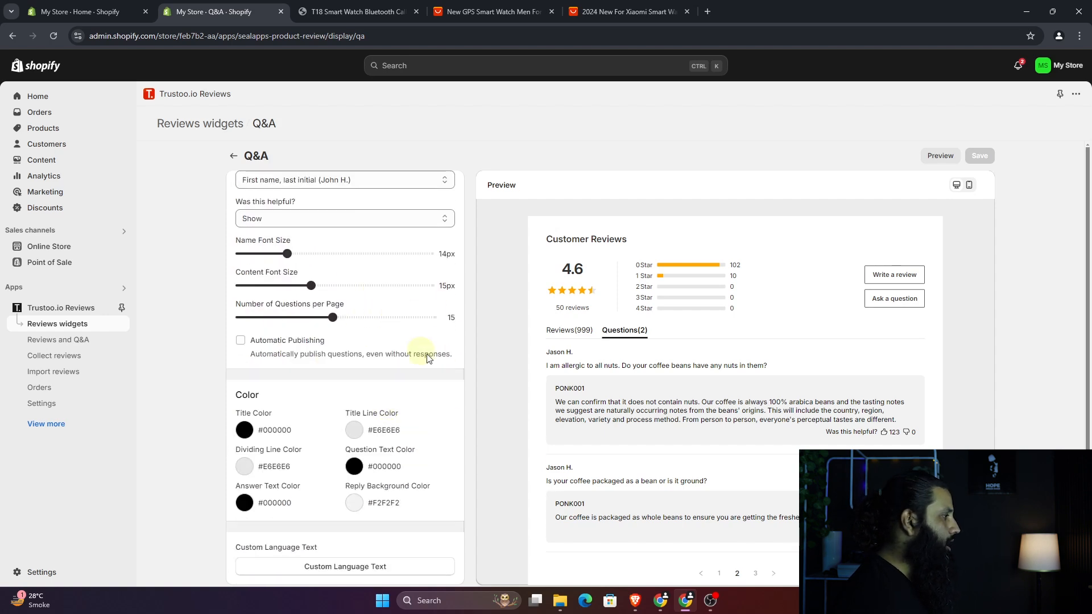
scroll(335, 332, "down", 1)
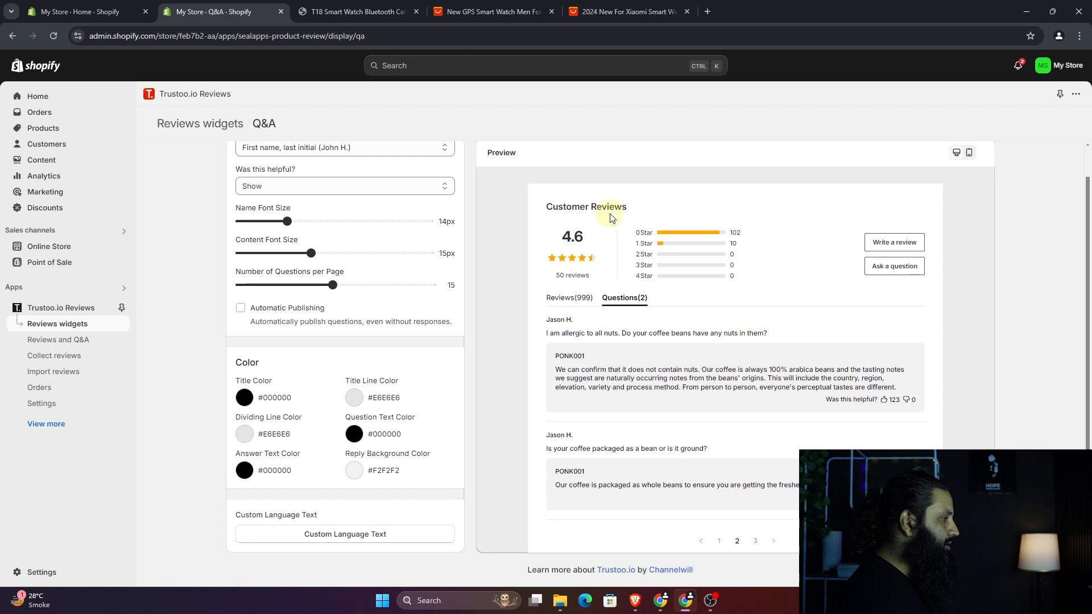
scroll(384, 412, "up", 3)
scroll(385, 412, "up", 1)
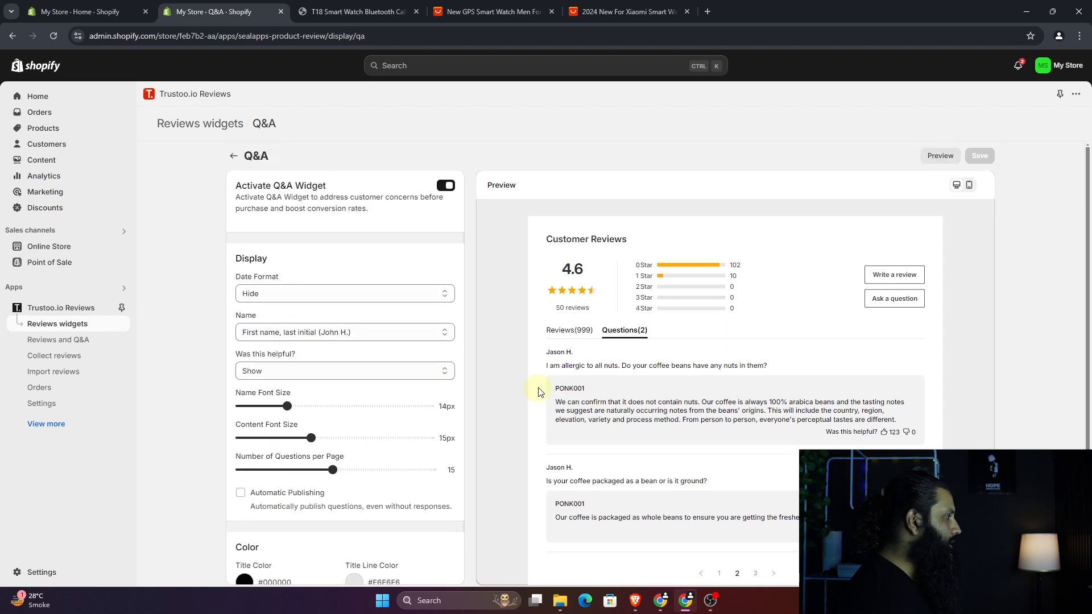
left_click(233, 152)
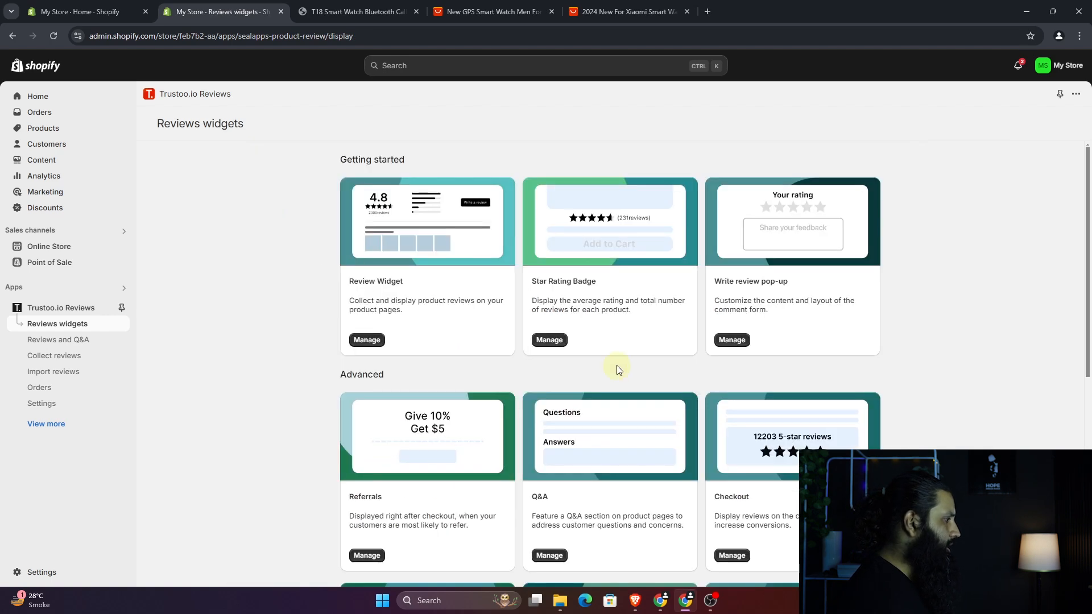
- Open the Checkout widget settings, examine the badge options and review preview, and return to the Reviews widgets overview
scroll(693, 363, "down", 2)
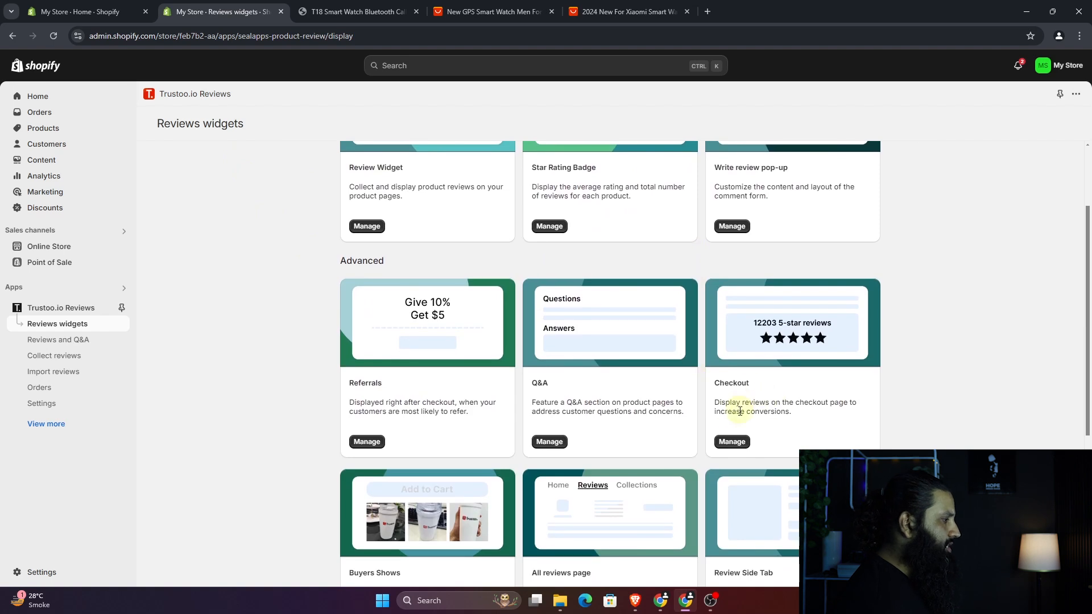
left_click(732, 442)
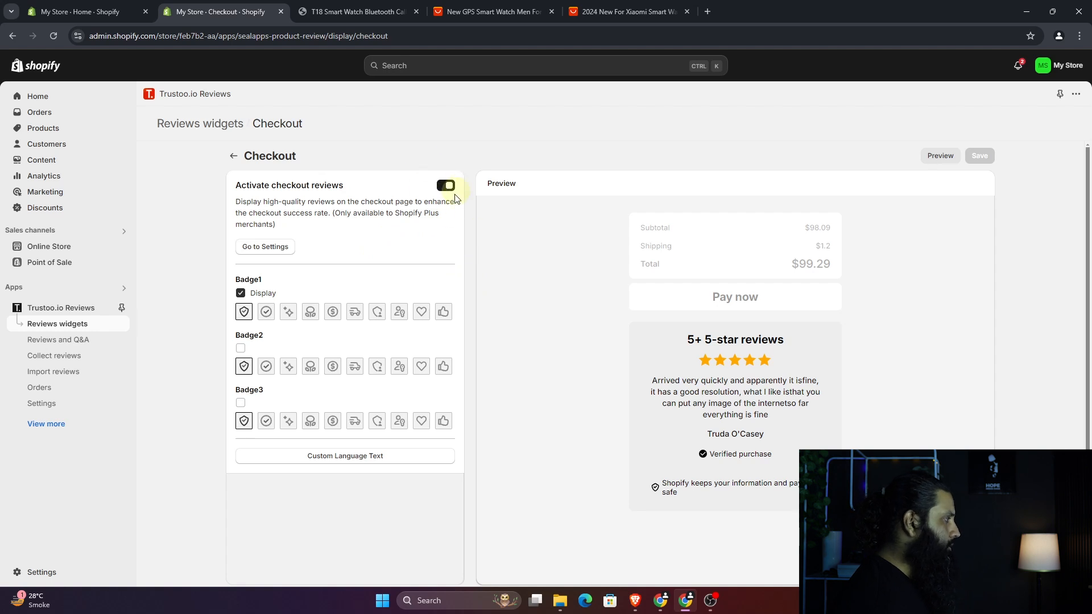
scroll(680, 332, "down", 1)
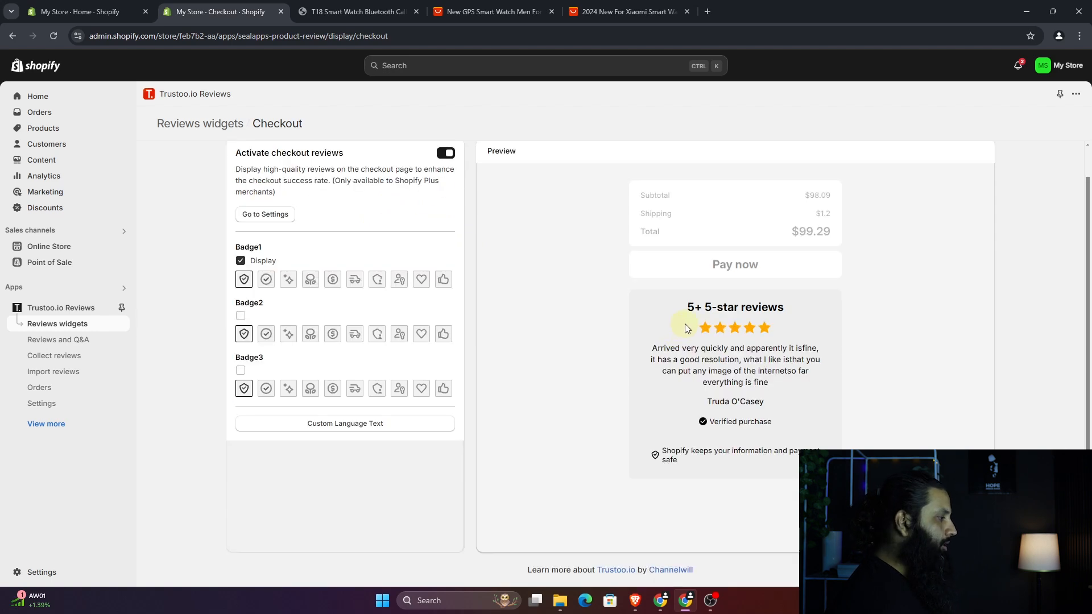
scroll(694, 341, "up", 1)
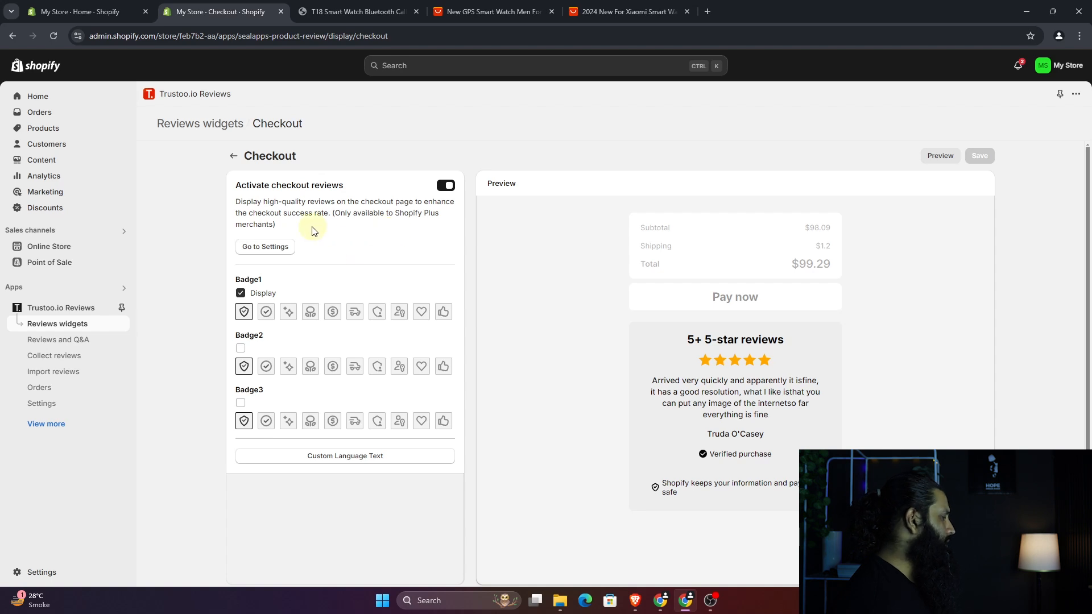
left_click(234, 156)
- Open the Buyers Shows widget settings and check the review images below the buy button on the T18 Smart Watch storefront page
scroll(449, 316, "down", 5)
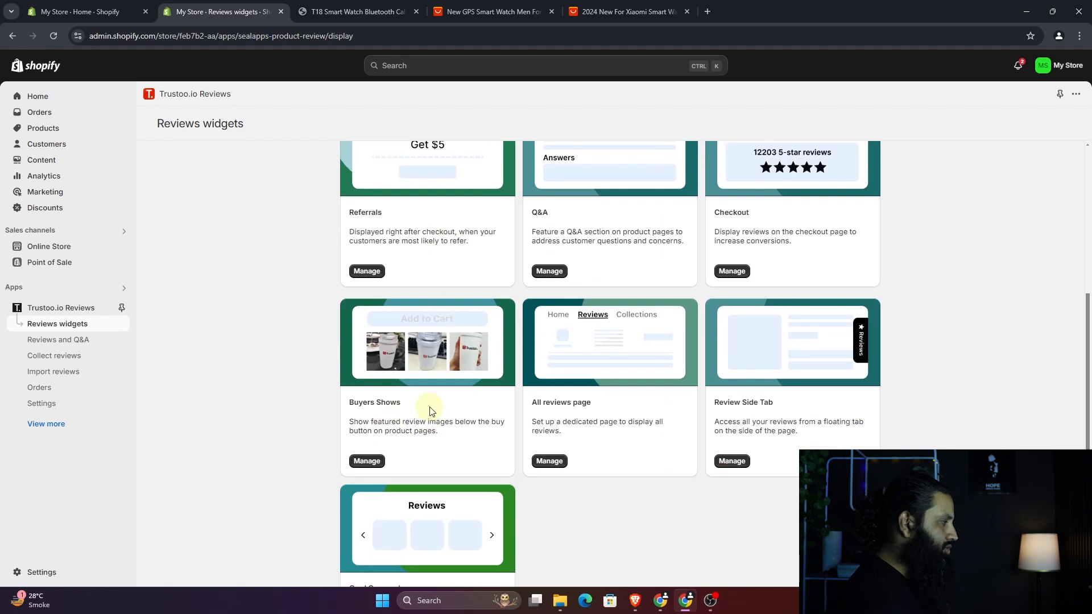
left_click(367, 460)
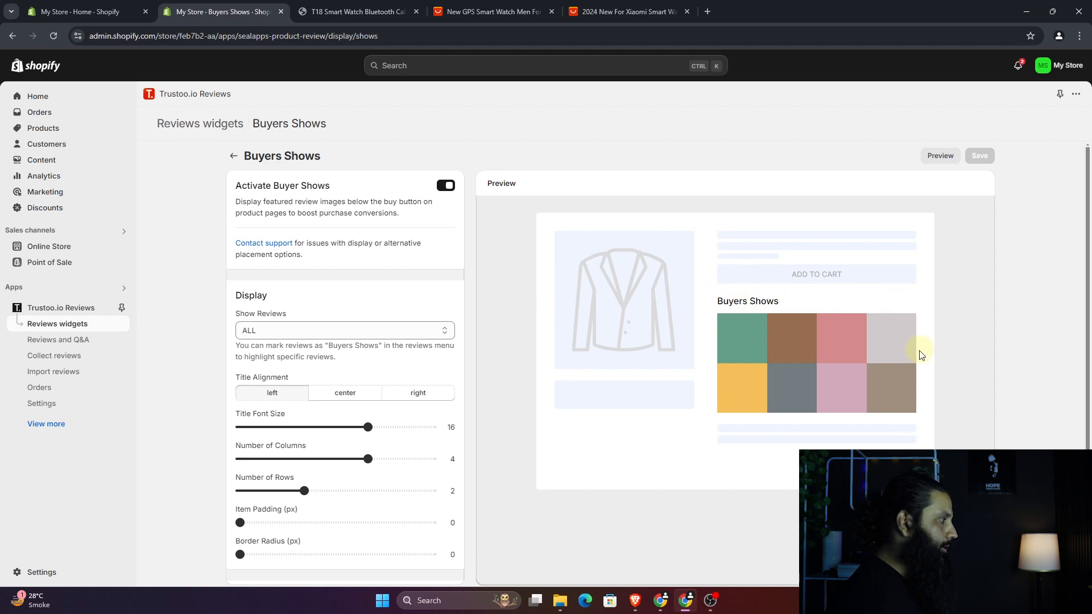
left_click(350, 13)
scroll(770, 243, "down", 3)
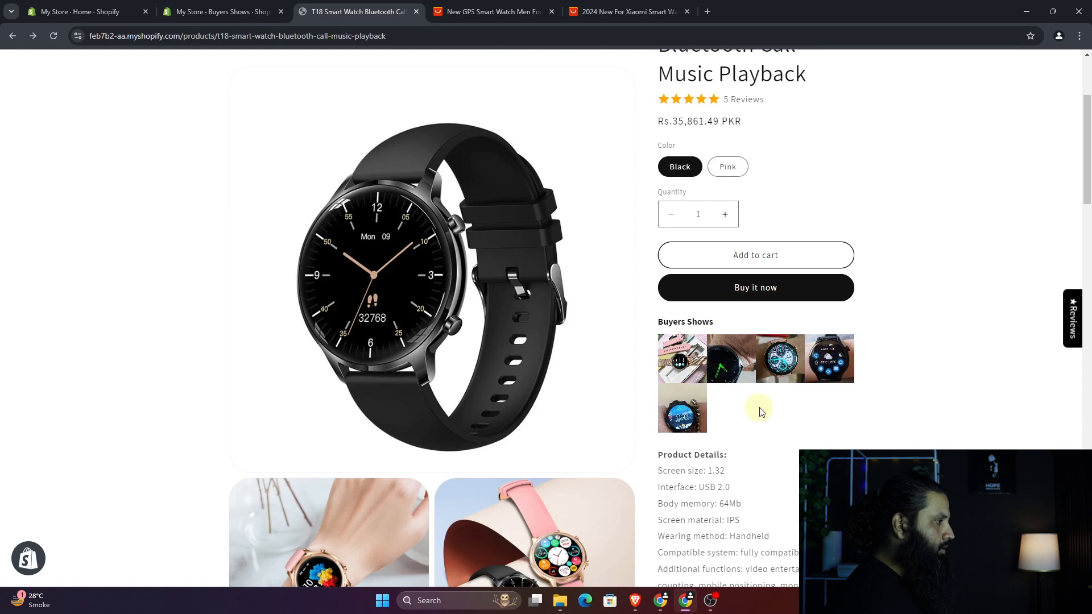
scroll(762, 410, "down", 7)
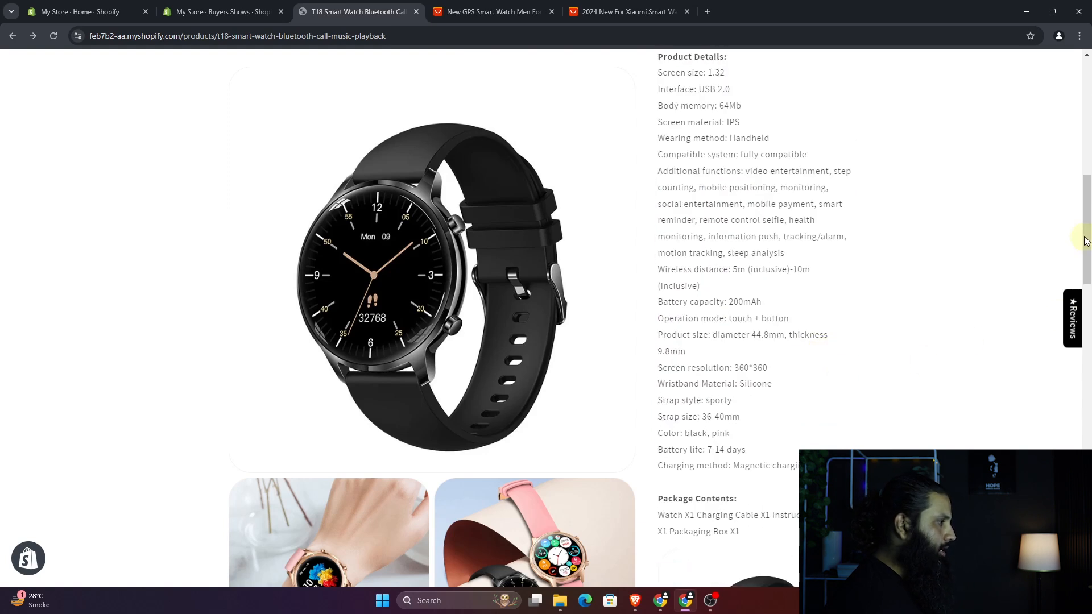
left_click_drag(1084, 236, 1084, 535)
scroll(585, 302, "up", 4)
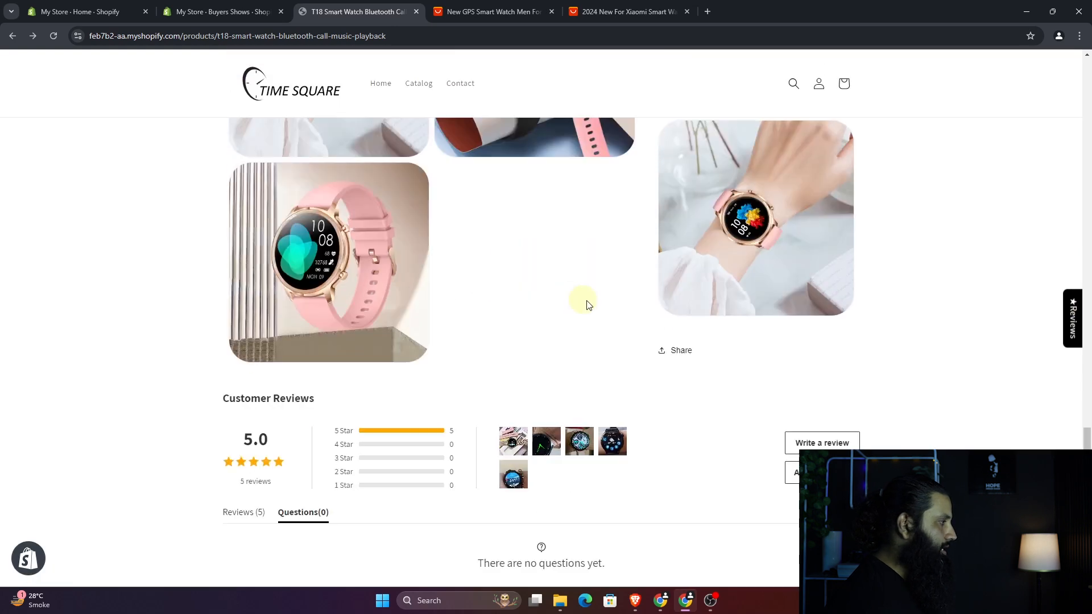
scroll(838, 288, "up", 12)
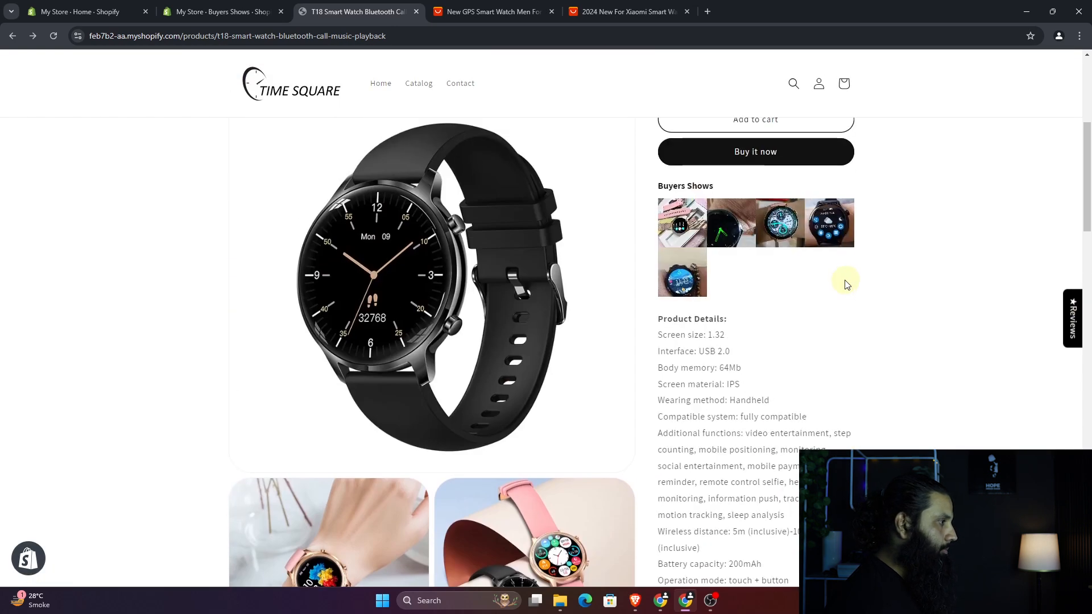
scroll(846, 284, "up", 5)
scroll(796, 377, "down", 3)
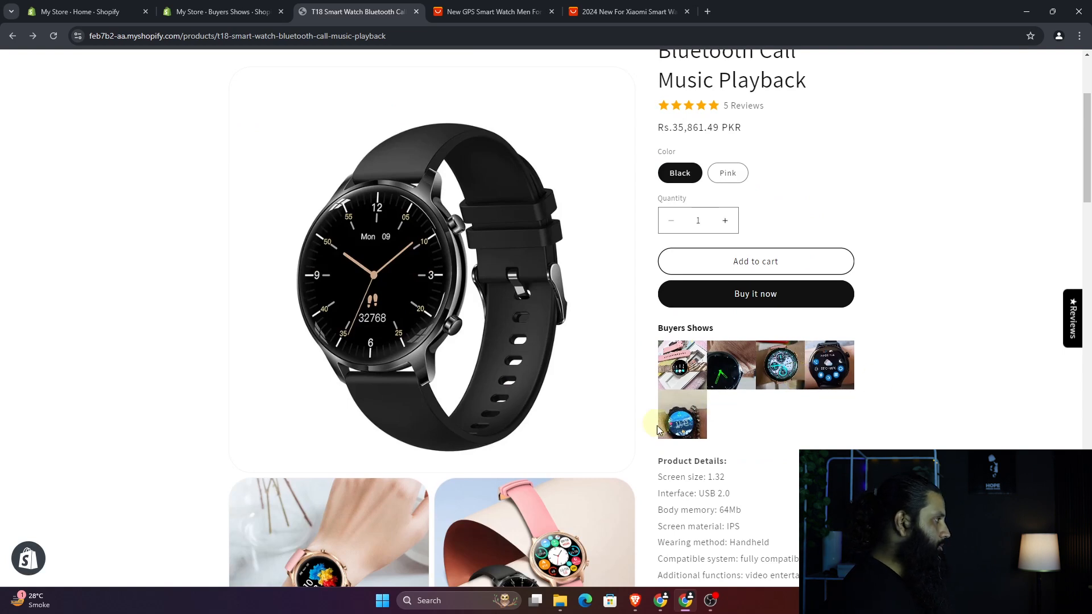
- Review the Buyers Shows options for shown reviews, title alignment, grid size and color, and return to the Reviews widgets overview
left_click(193, 11)
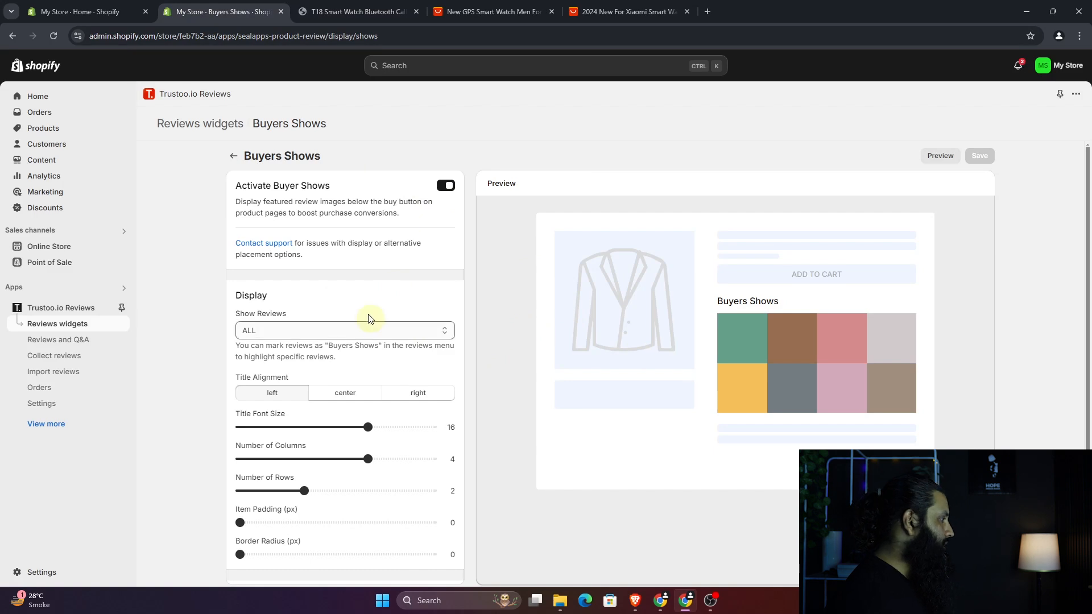
scroll(371, 317, "down", 2)
scroll(355, 299, "up", 2)
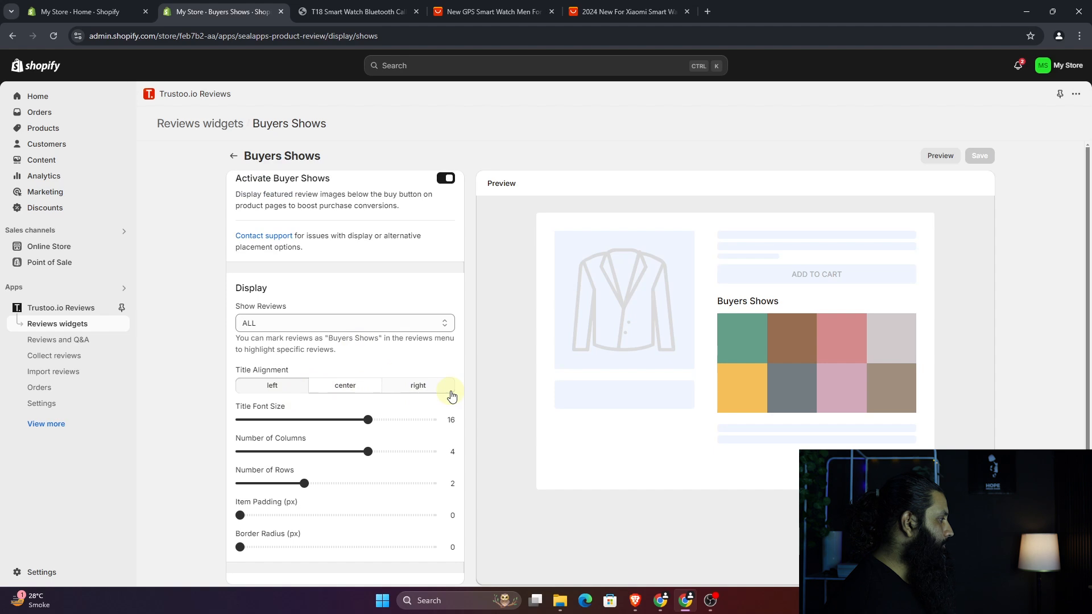
left_click(405, 326)
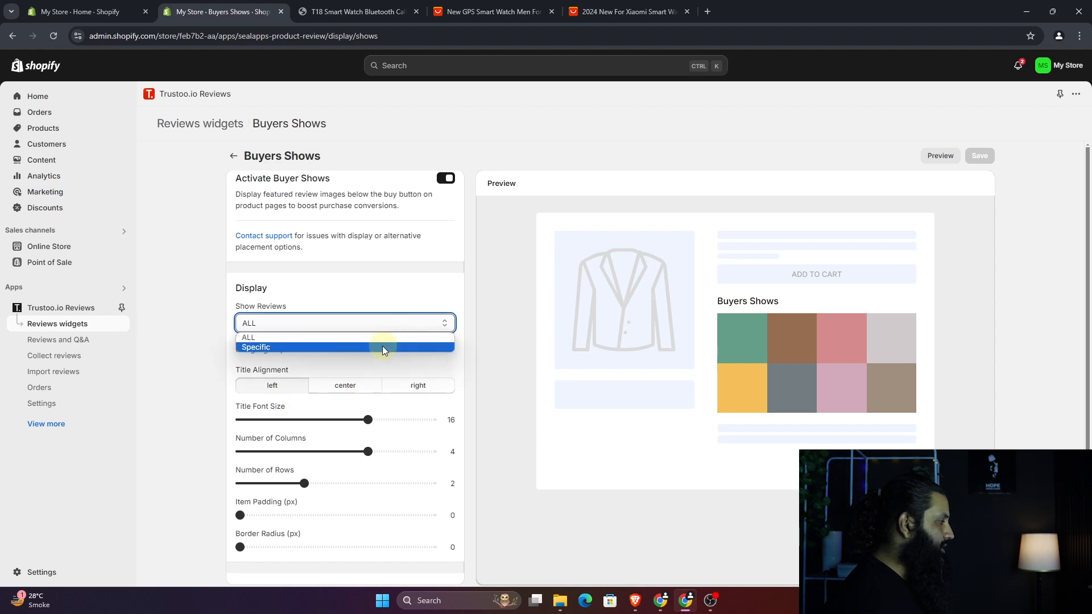
left_click(413, 286)
scroll(447, 326, "down", 2)
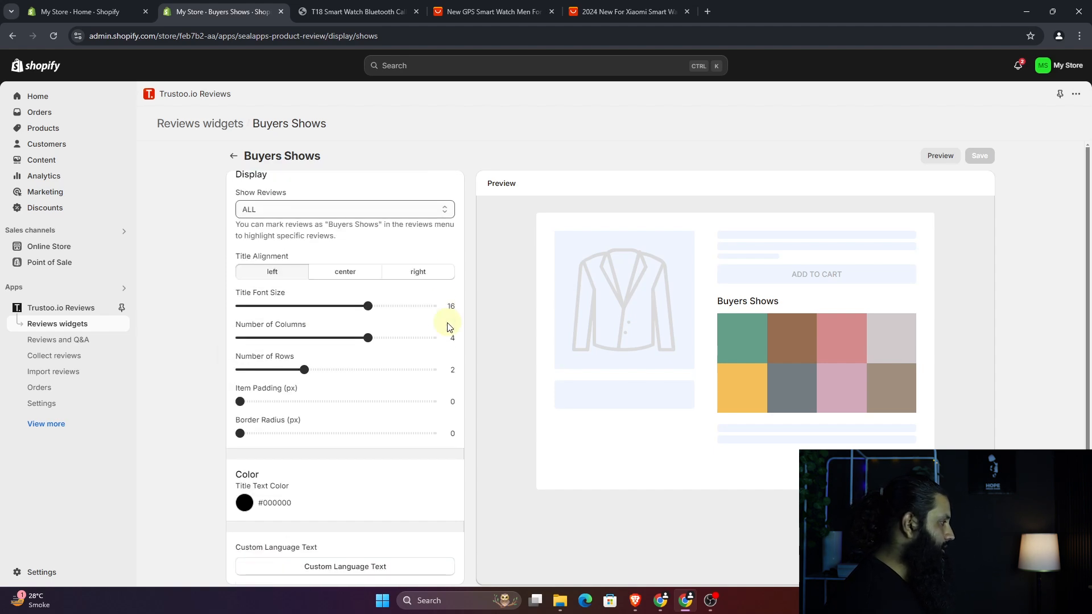
scroll(447, 326, "down", 1)
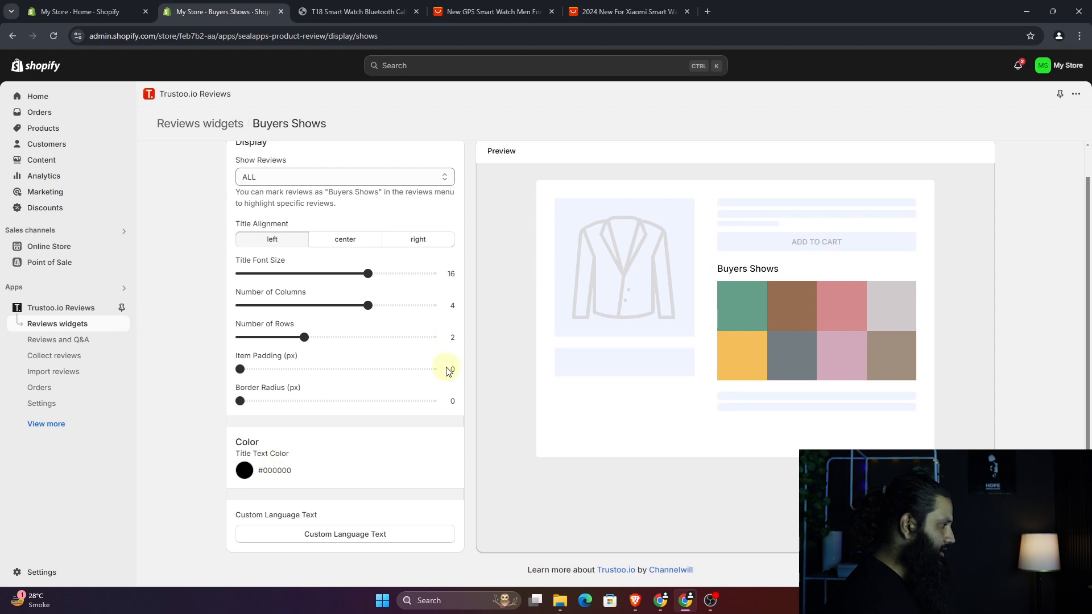
scroll(432, 352, "up", 2)
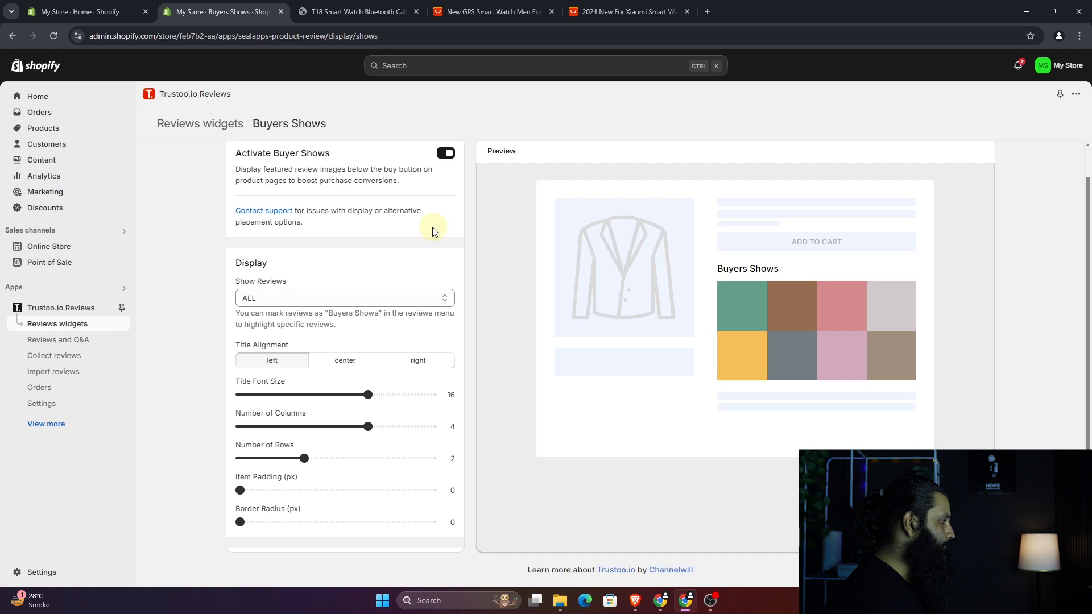
scroll(432, 231, "up", 1)
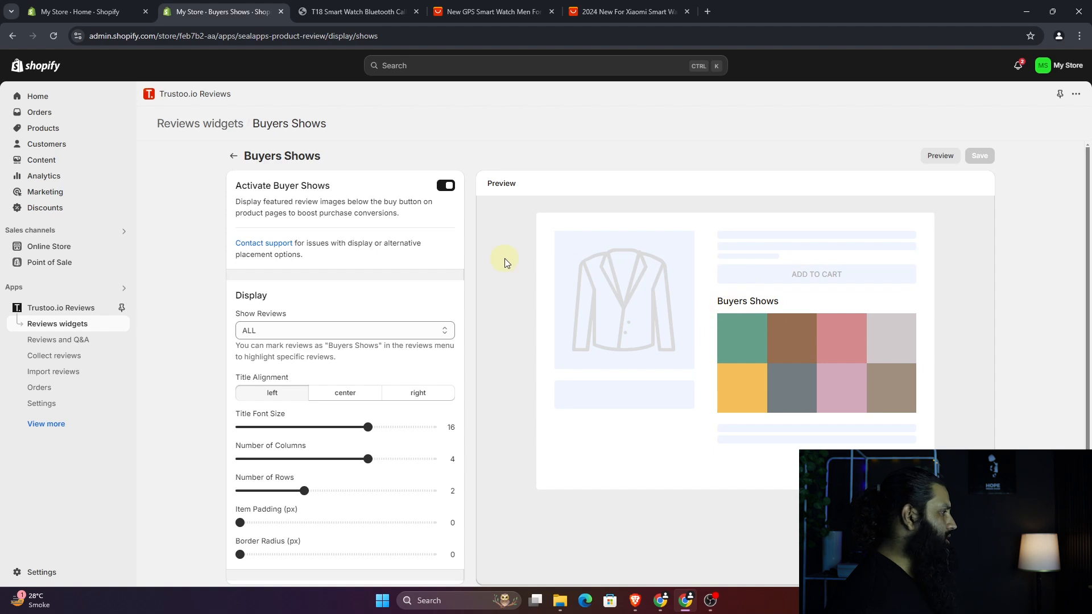
left_click(231, 157)
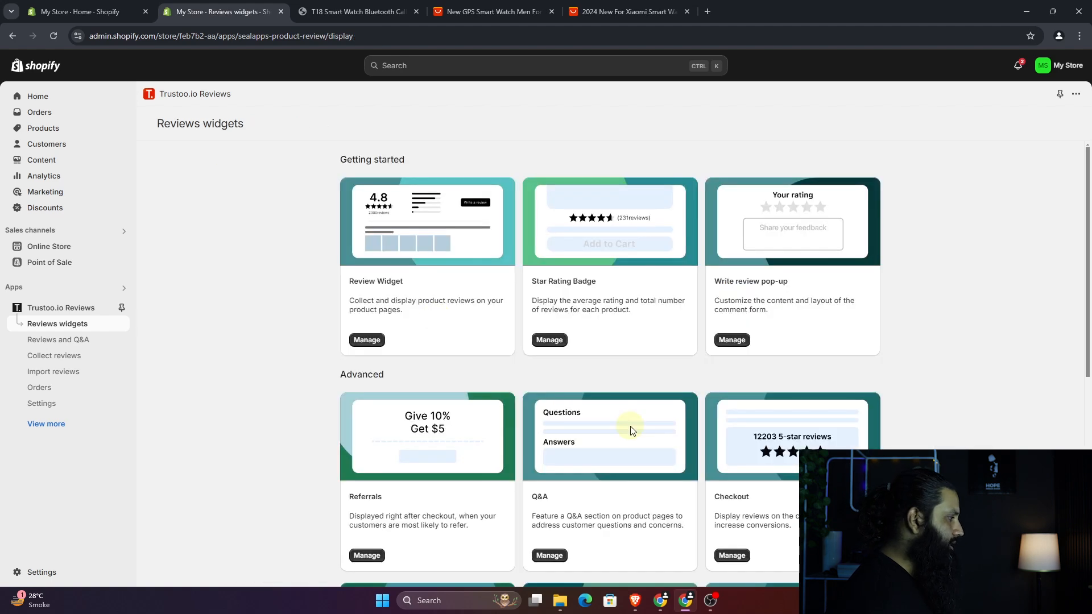
- Open the All reviews page settings and view the setup steps for the Menu Page, closing the Setting Menu guide
scroll(630, 431, "down", 5)
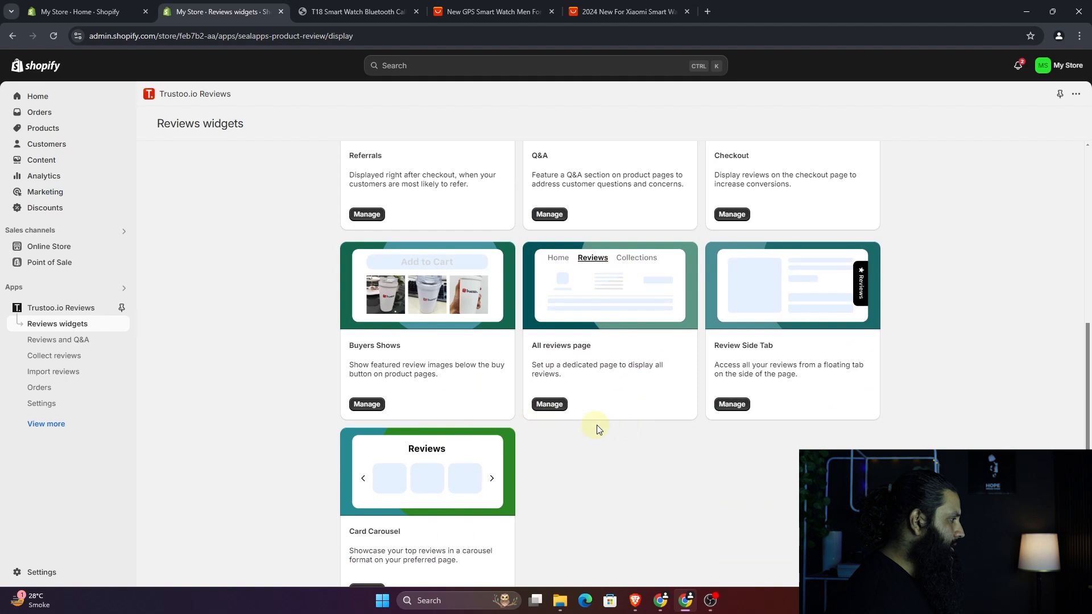
left_click(550, 405)
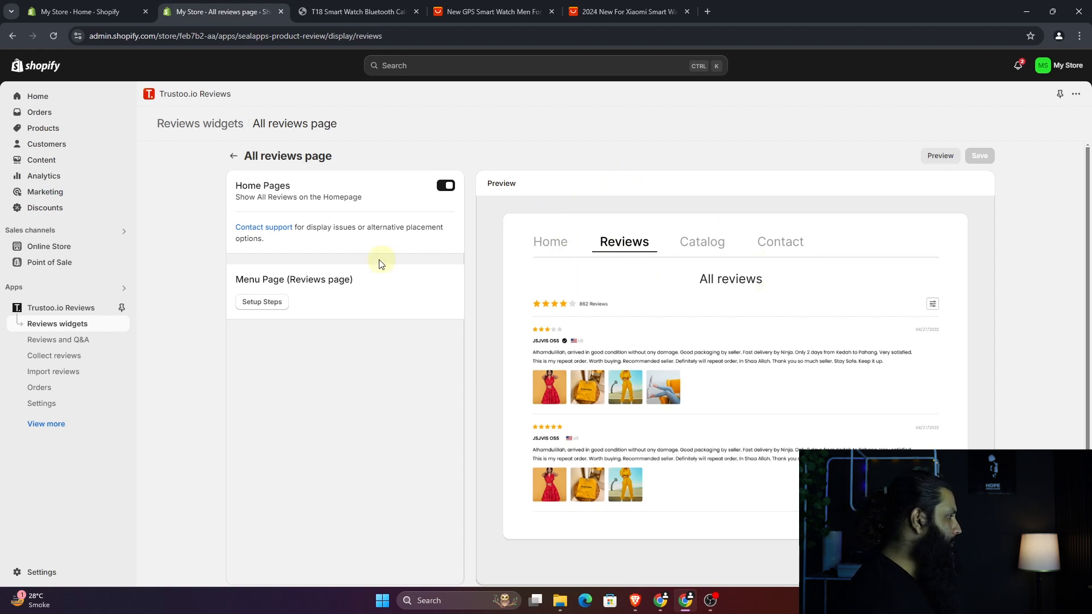
left_click(277, 305)
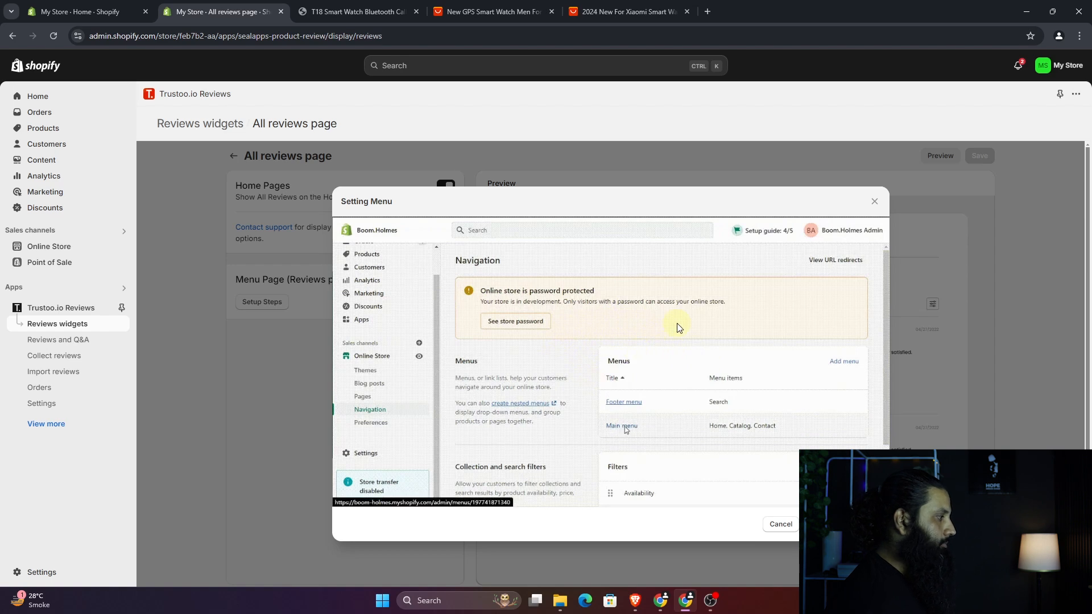
left_click(874, 201)
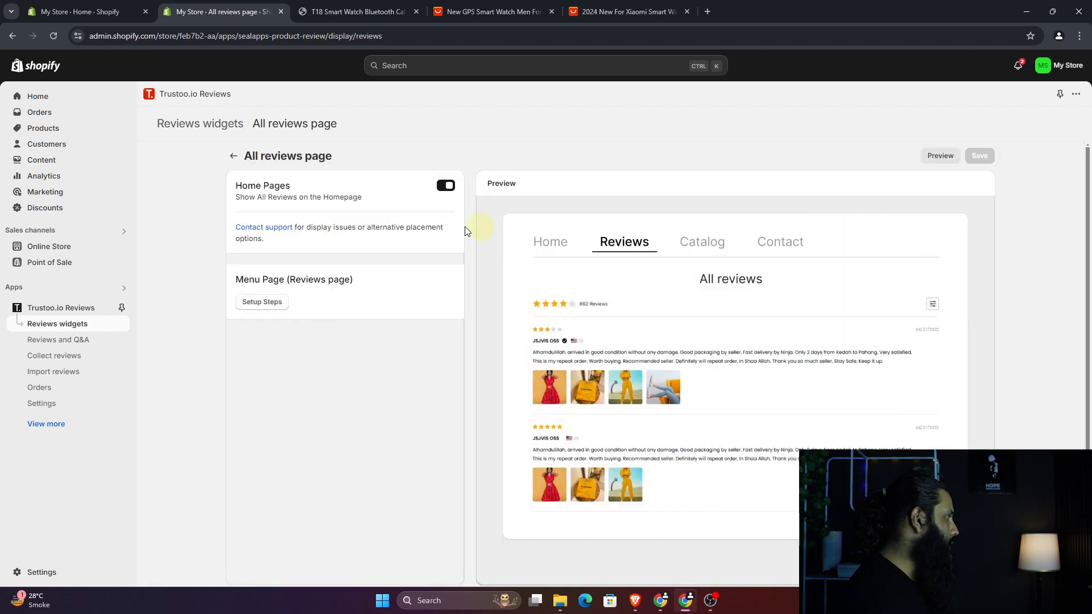
- Add a menu item named Reviews, linked to the trustoo customer reviews page, to the store's Main menu and save the menu
left_click(87, 246)
left_click(64, 313)
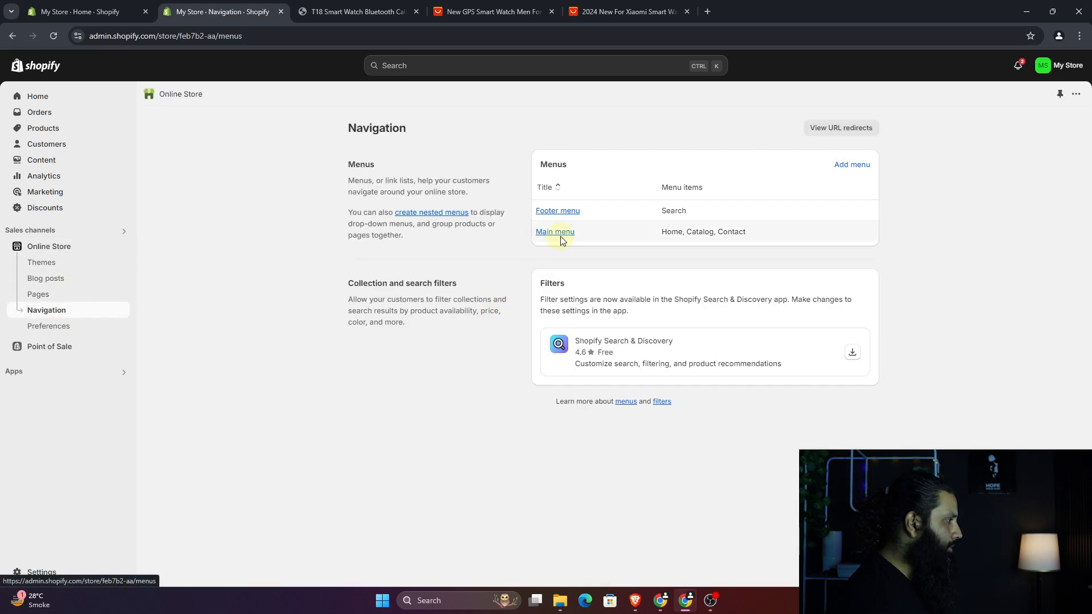
left_click(560, 233)
left_click(368, 373)
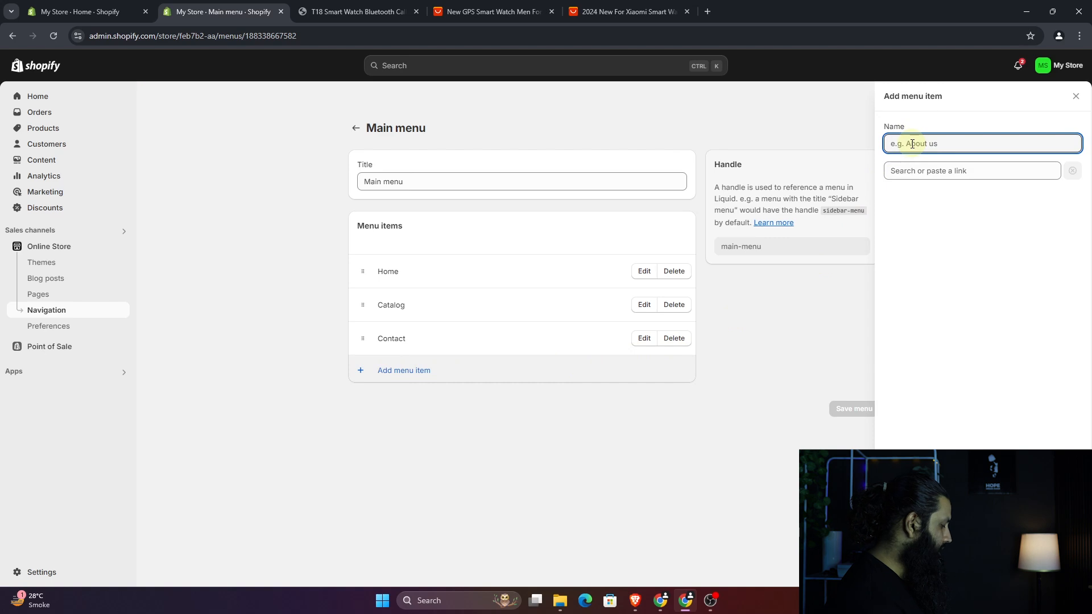
type("Reviews")
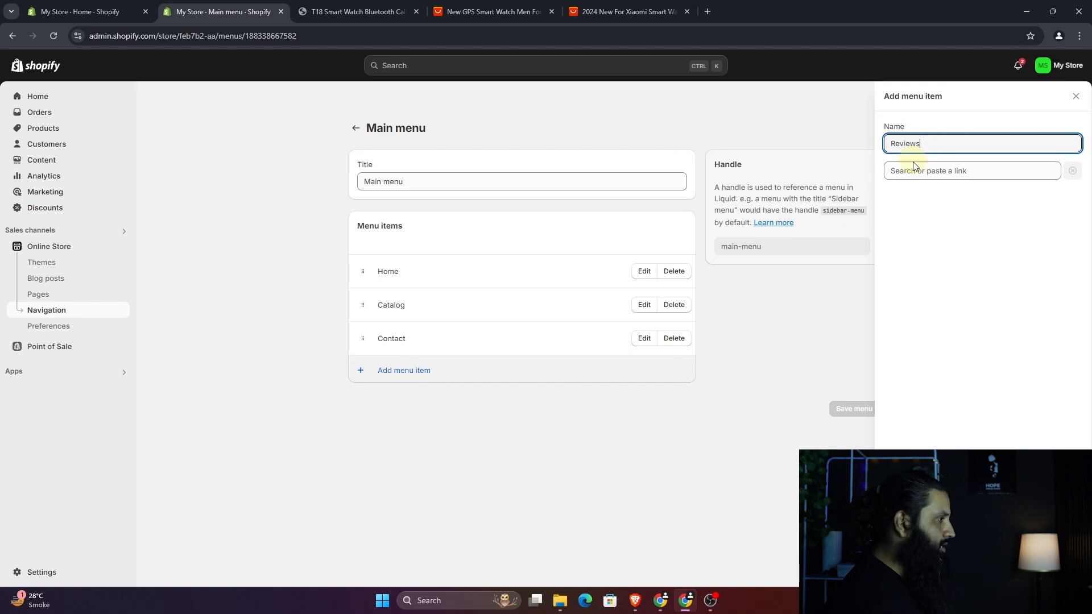
left_click(916, 171)
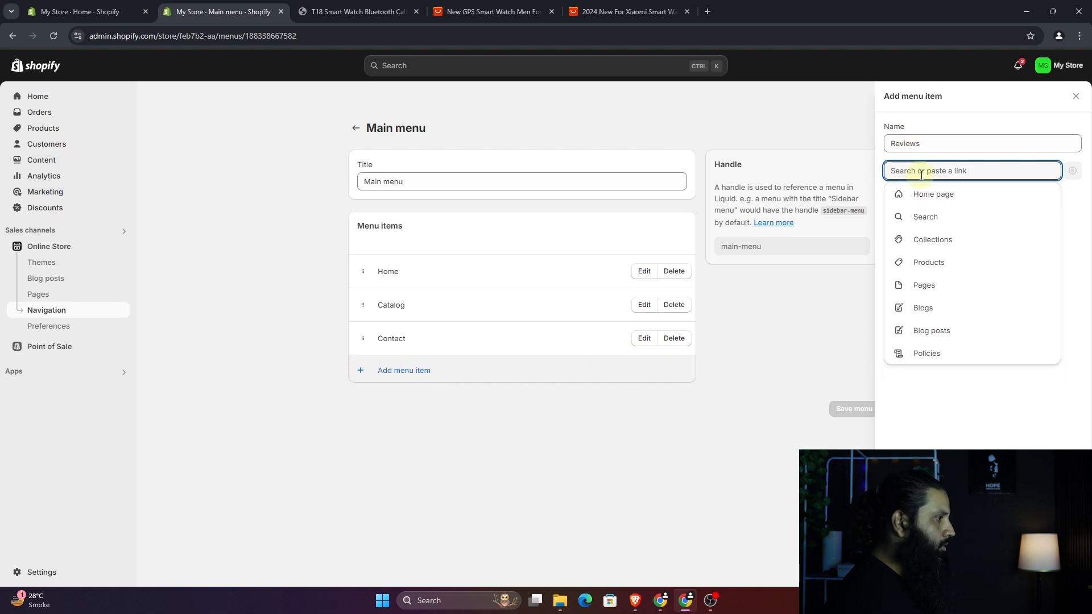
left_click(926, 285)
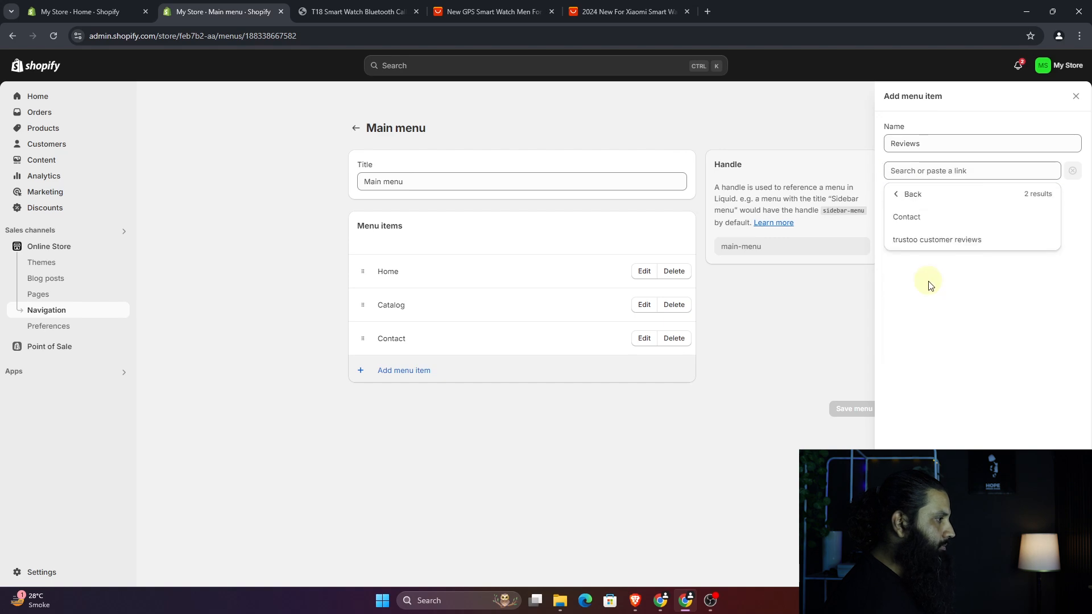
left_click(948, 241)
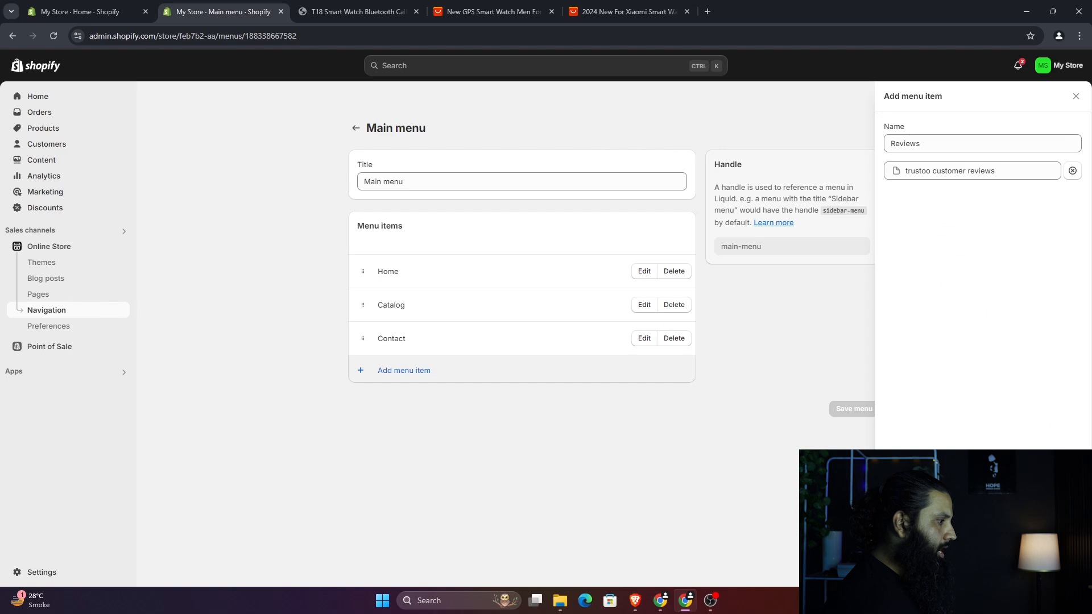
left_click(1068, 572)
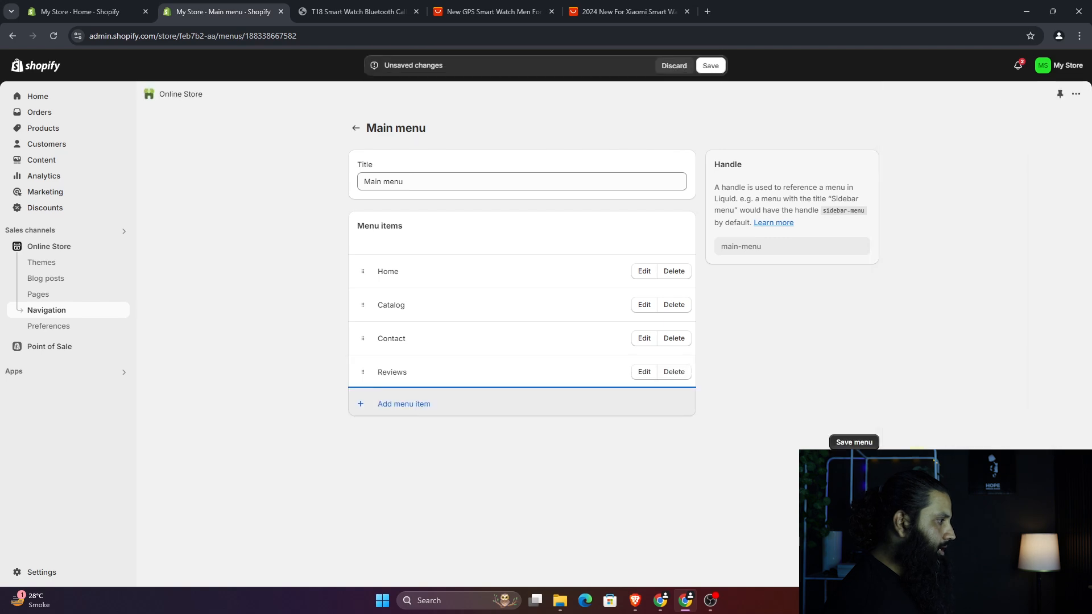
left_click(847, 442)
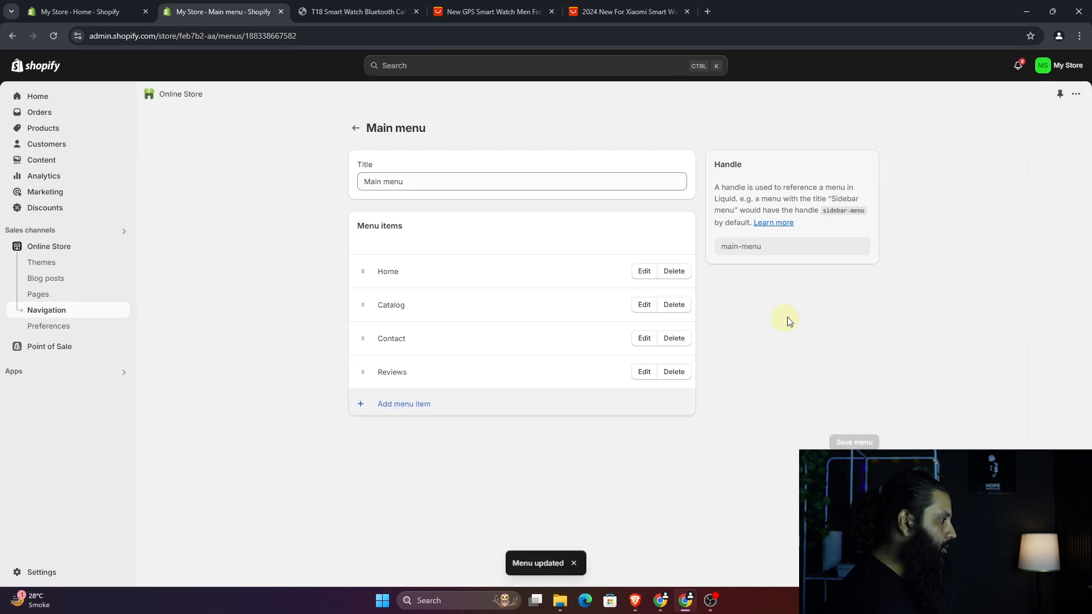
left_click(355, 128)
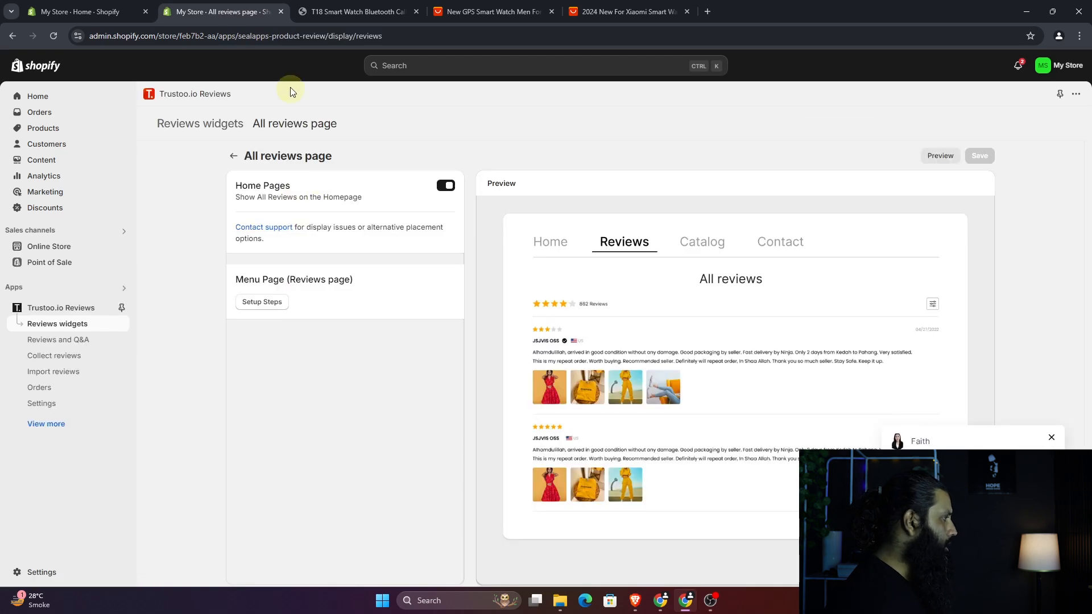
- Reload the T18 Smart Watch storefront page, look through the Reviews page from the store menu, and return to the product
left_click(348, 12)
scroll(329, 183, "up", 3)
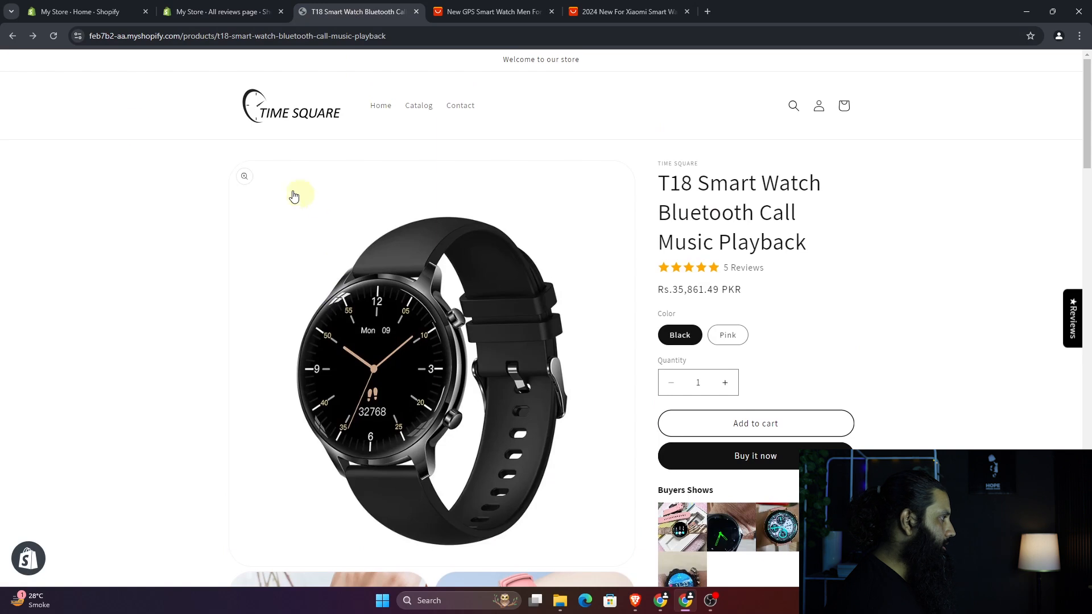
left_click(54, 35)
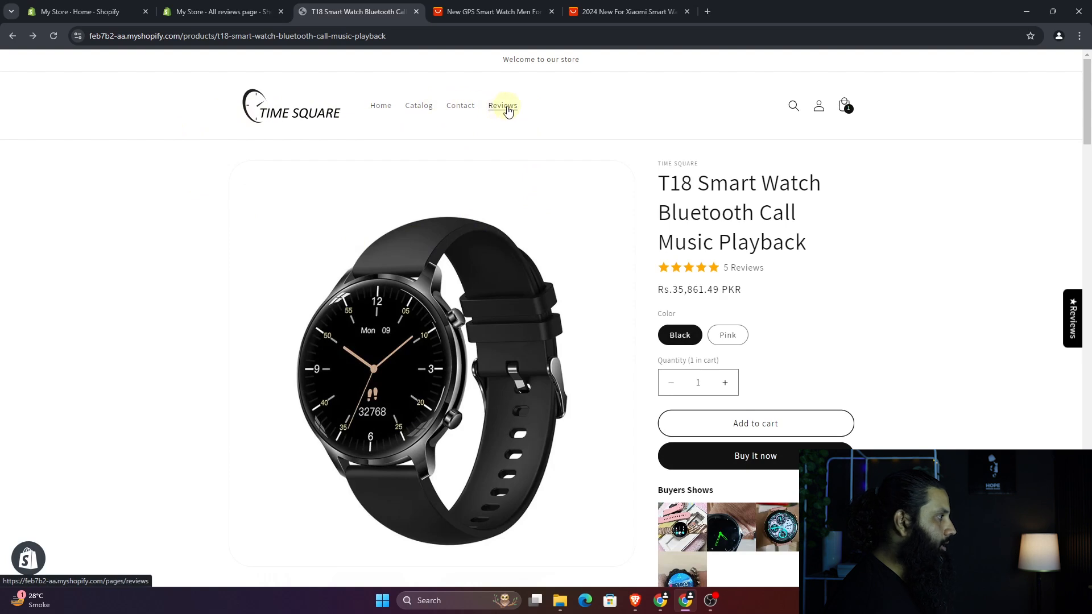
scroll(544, 244, "down", 8)
scroll(546, 245, "down", 3)
scroll(545, 245, "up", 11)
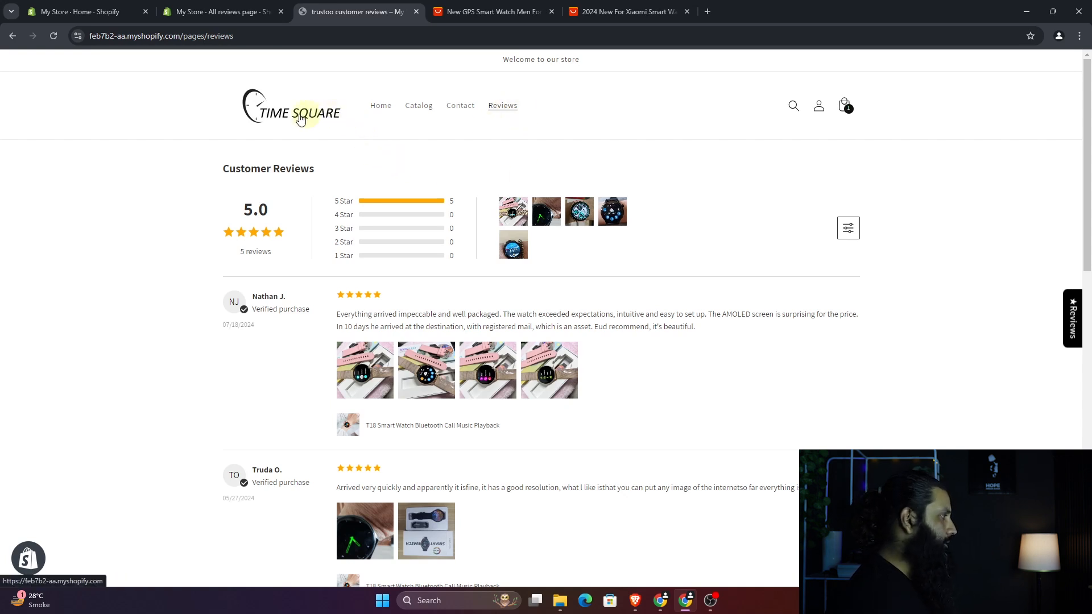
left_click(12, 37)
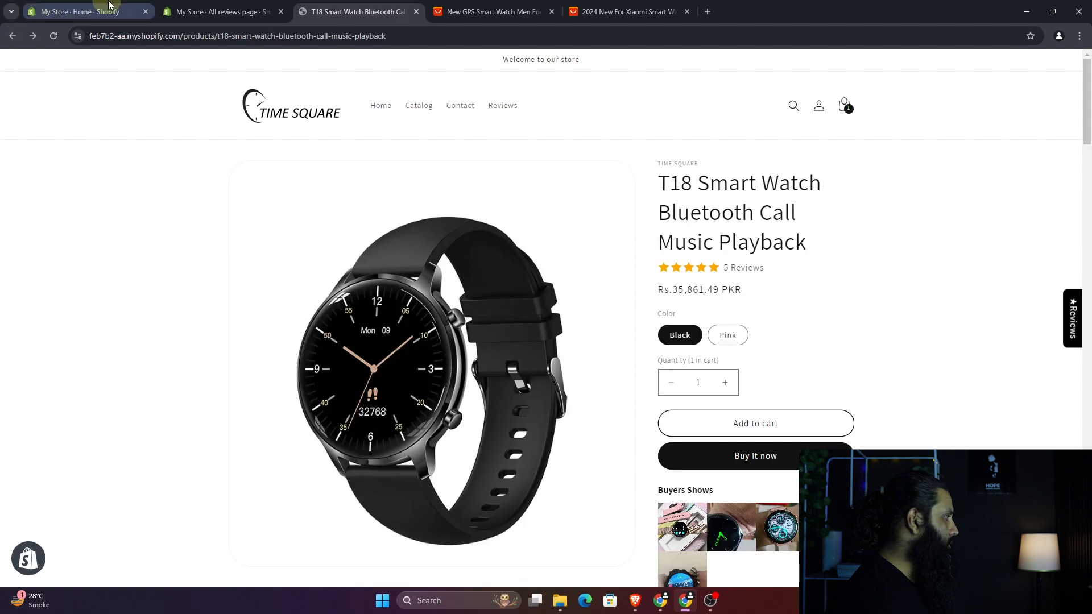
- Go back from the All reviews page settings to the Reviews widgets overview and open the Review Side Tab settings
left_click(219, 11)
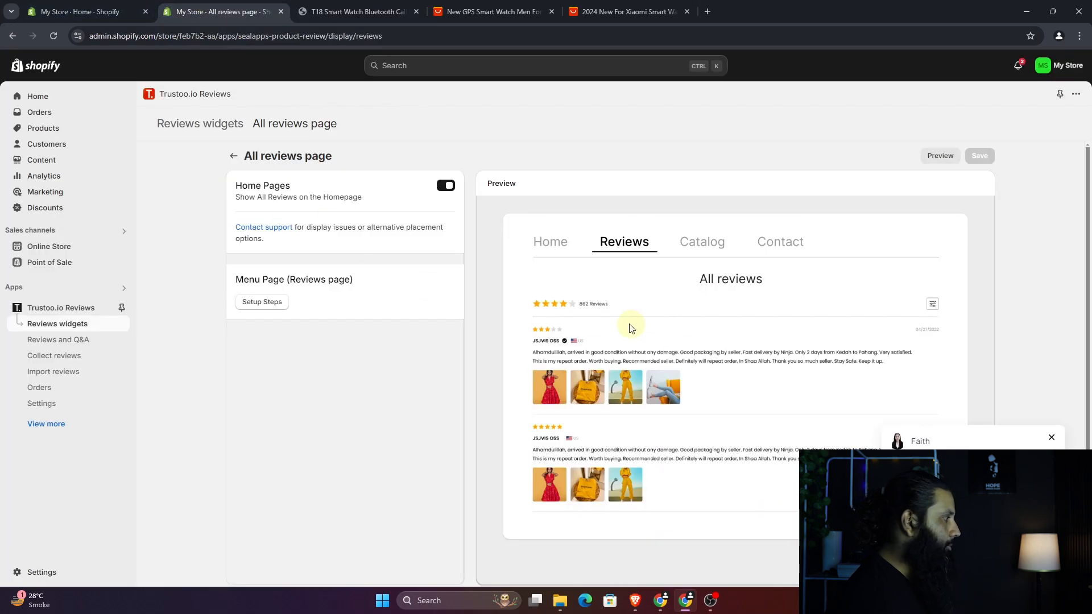
scroll(575, 298, "down", 1)
scroll(576, 297, "up", 1)
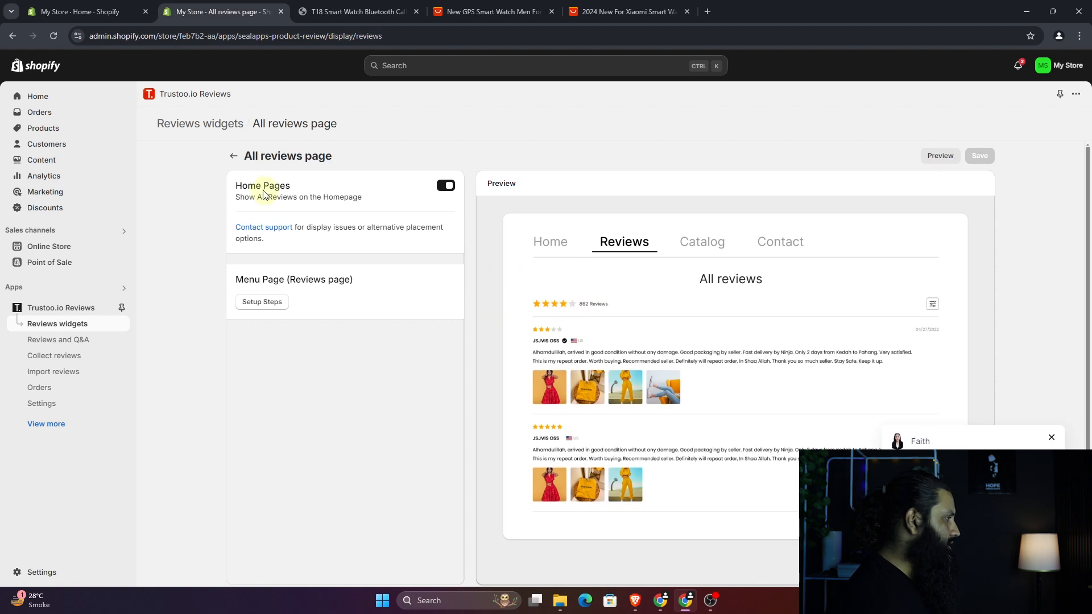
left_click(233, 156)
scroll(694, 437, "down", 4)
scroll(703, 440, "down", 3)
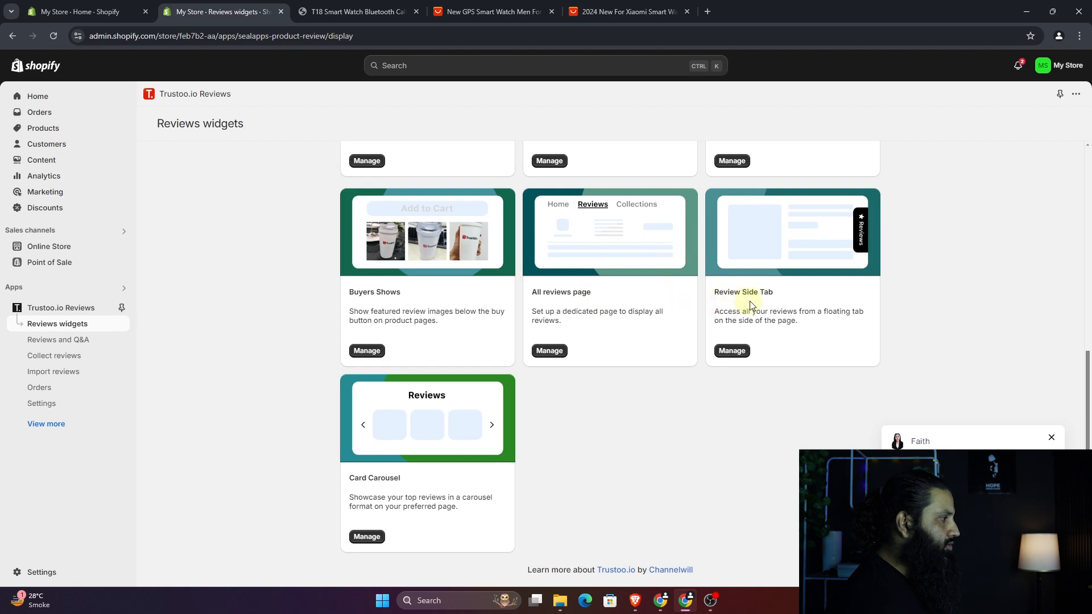
left_click(732, 350)
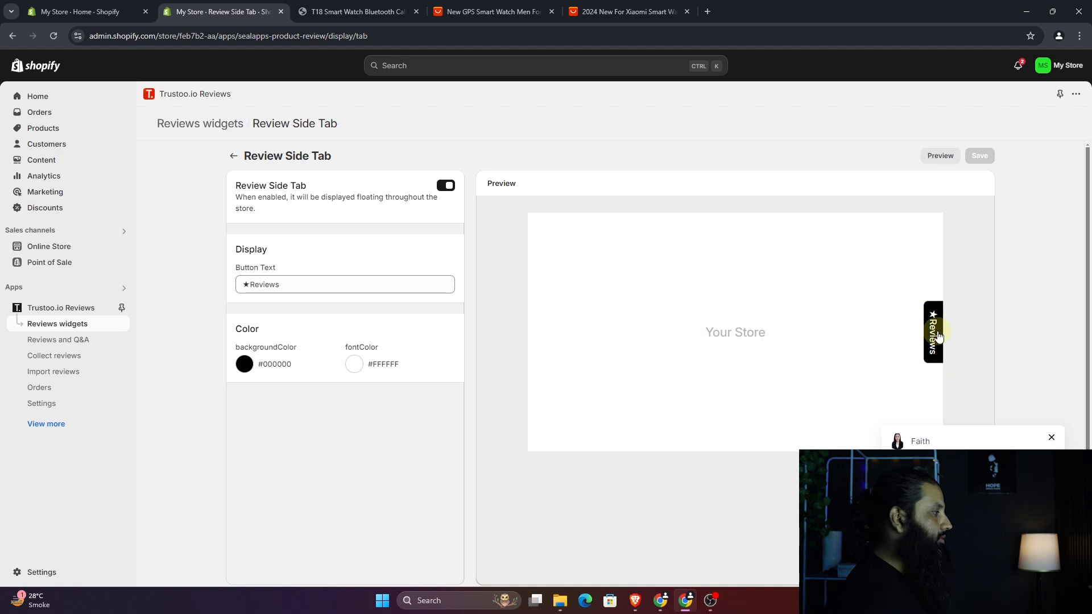
- Check the floating Reviews side tab on the T18 Smart Watch storefront page and read through the customer reviews it opens
left_click(341, 12)
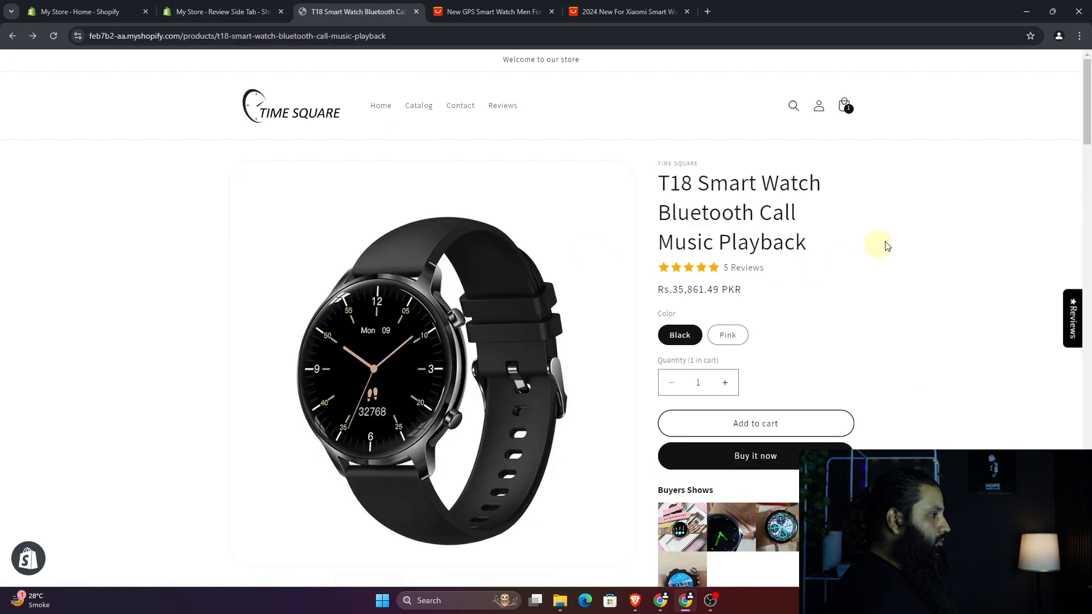
scroll(1041, 270, "down", 5)
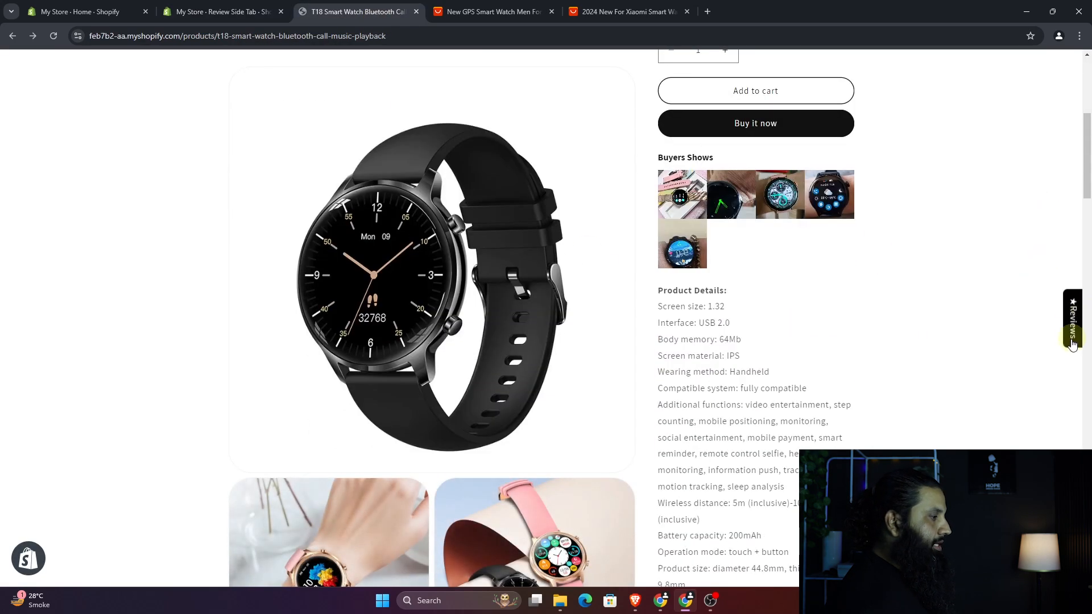
scroll(976, 308, "down", 3)
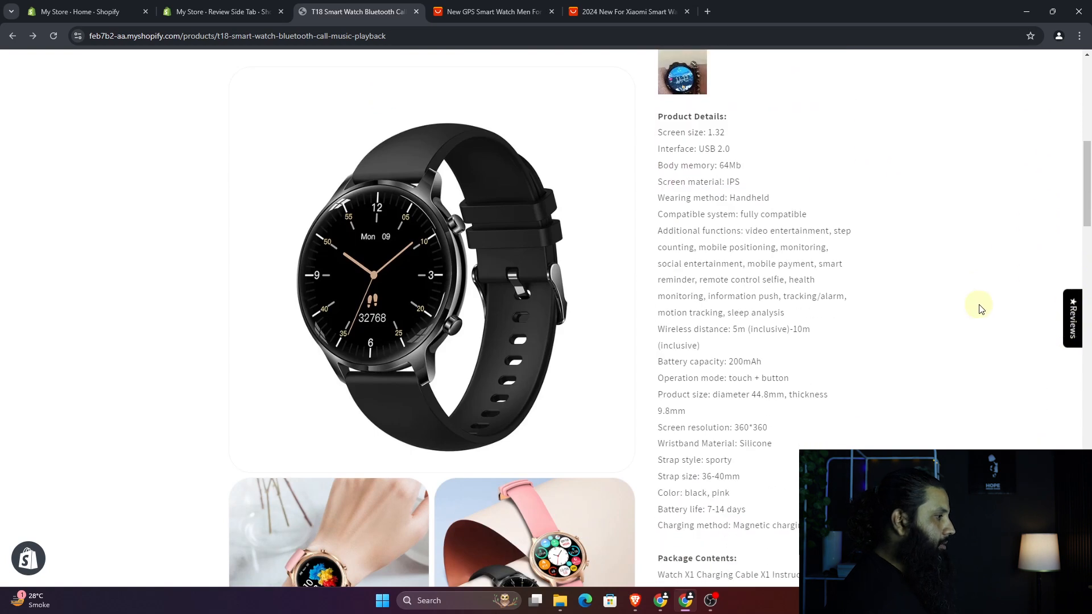
scroll(981, 309, "up", 5)
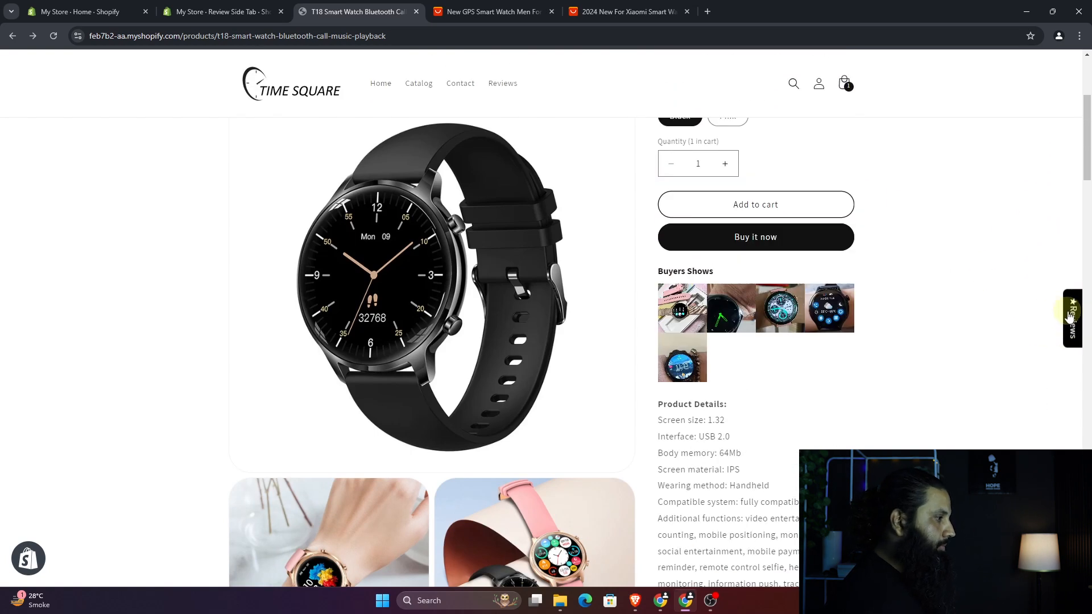
left_click(1073, 316)
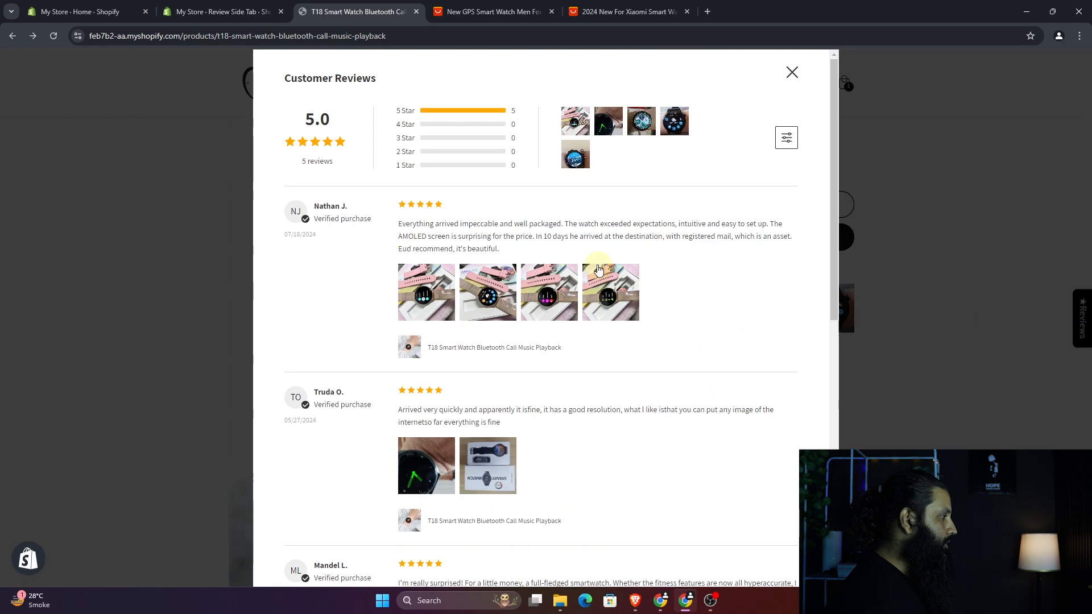
scroll(600, 272, "down", 4)
scroll(598, 269, "down", 5)
scroll(599, 269, "up", 8)
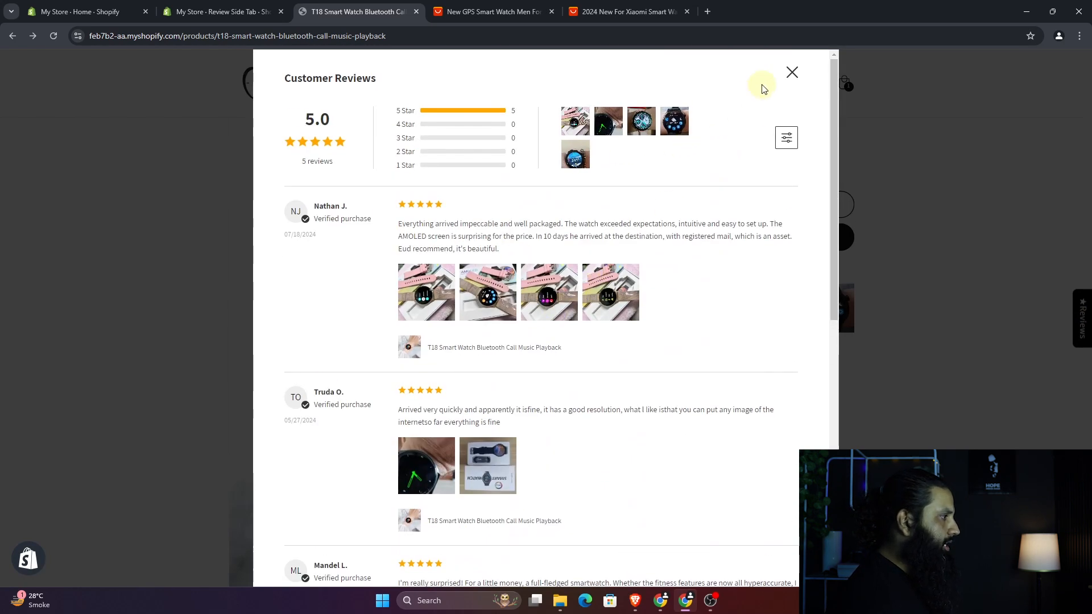
left_click(791, 73)
scroll(808, 159, "up", 4)
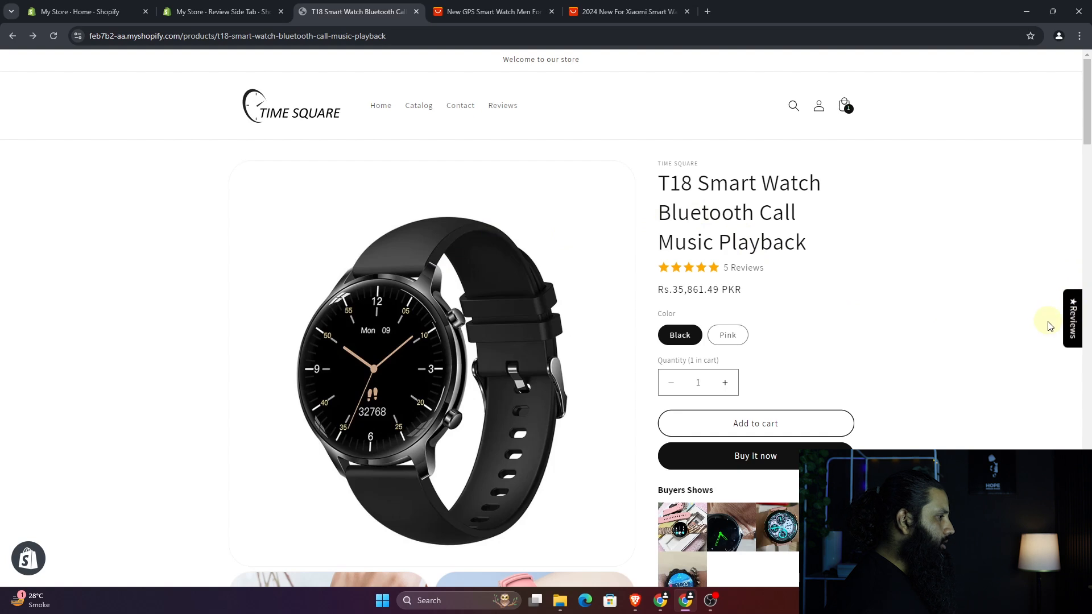
- Reopen the Customer Reviews pop-up from the storefront's side tab, look through its reviews again, and close it
left_click(1073, 321)
scroll(664, 278, "down", 8)
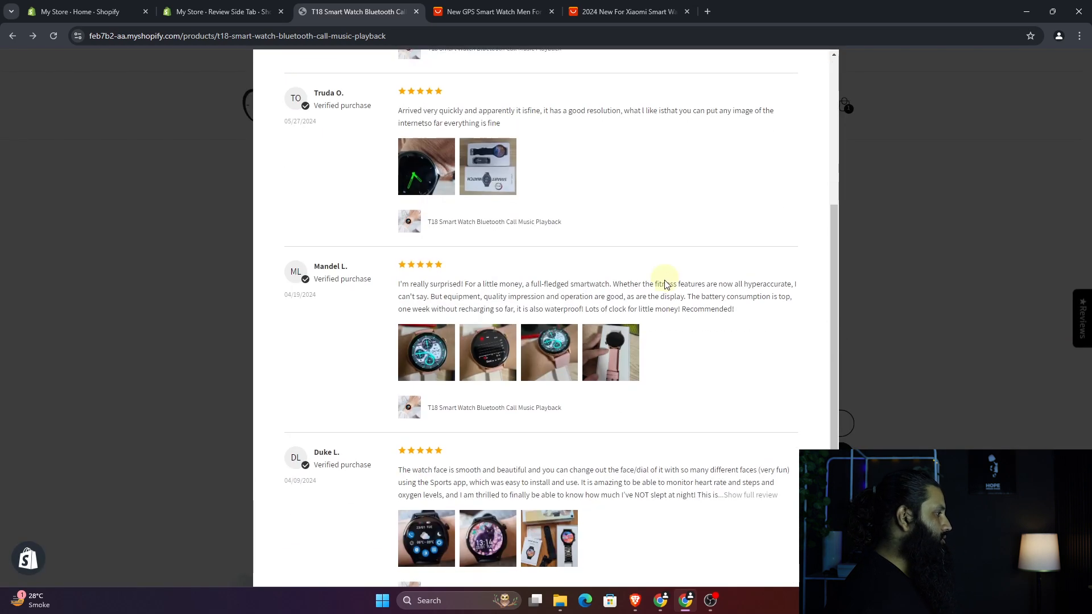
scroll(665, 282, "up", 6)
scroll(665, 283, "up", 2)
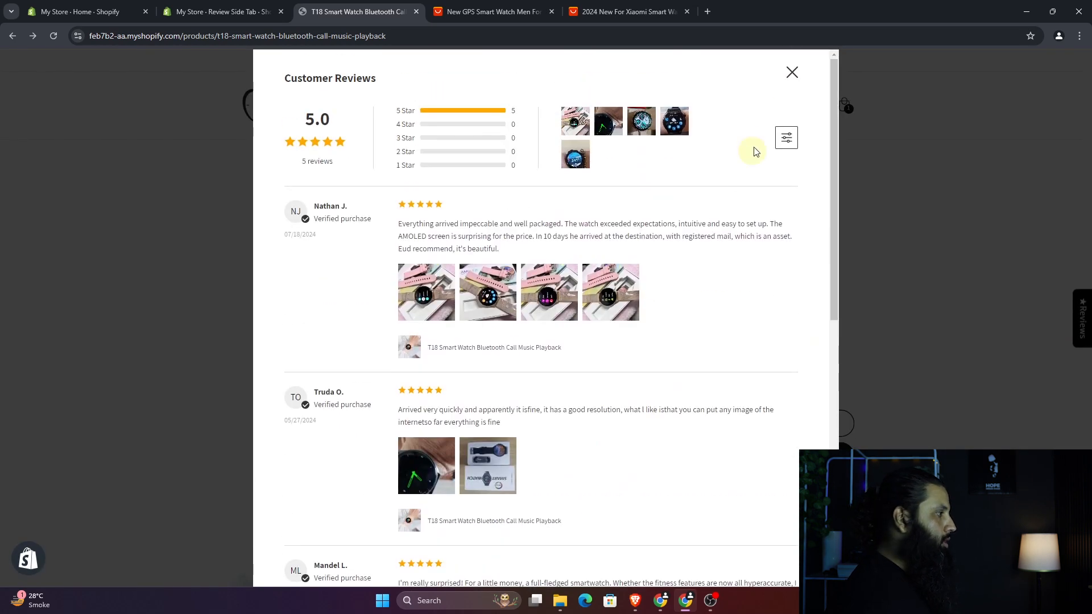
left_click(791, 72)
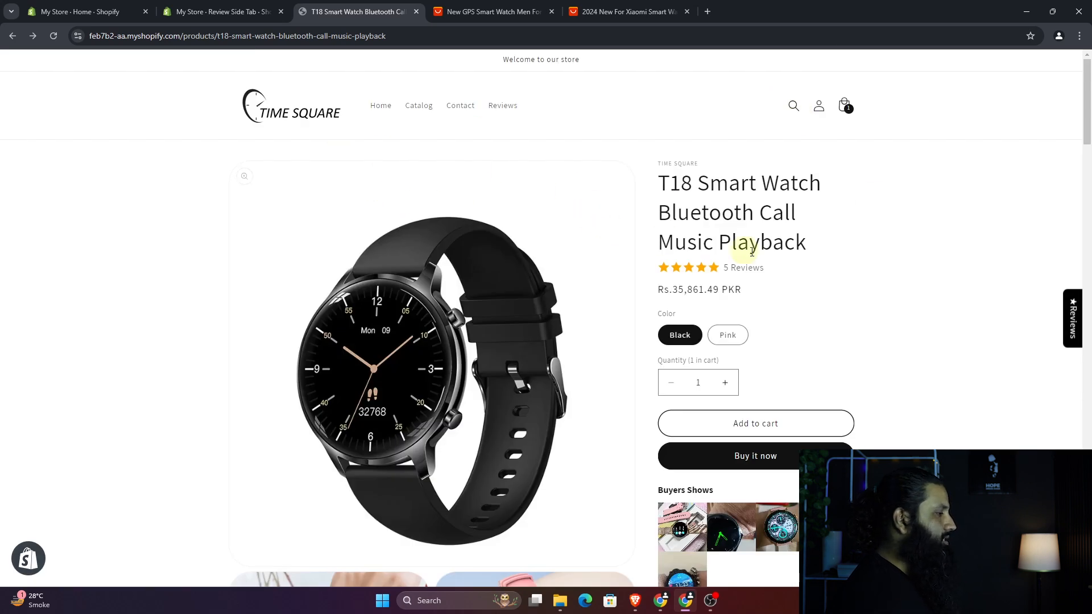
- Review the Review Side Tab's button text and color options, and return to the Reviews widgets overview
left_click(205, 11)
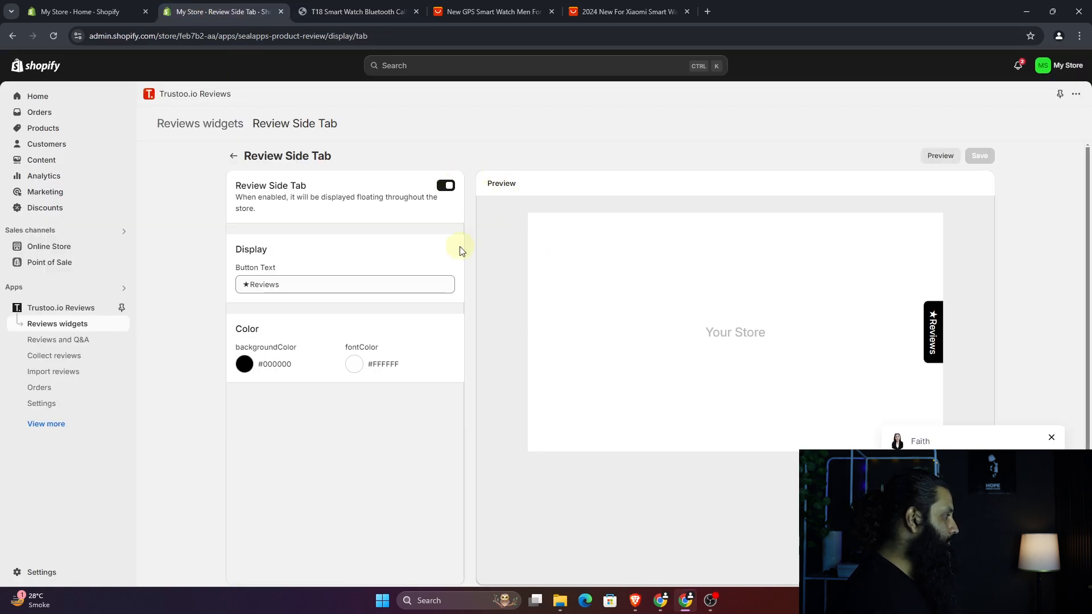
left_click(268, 284)
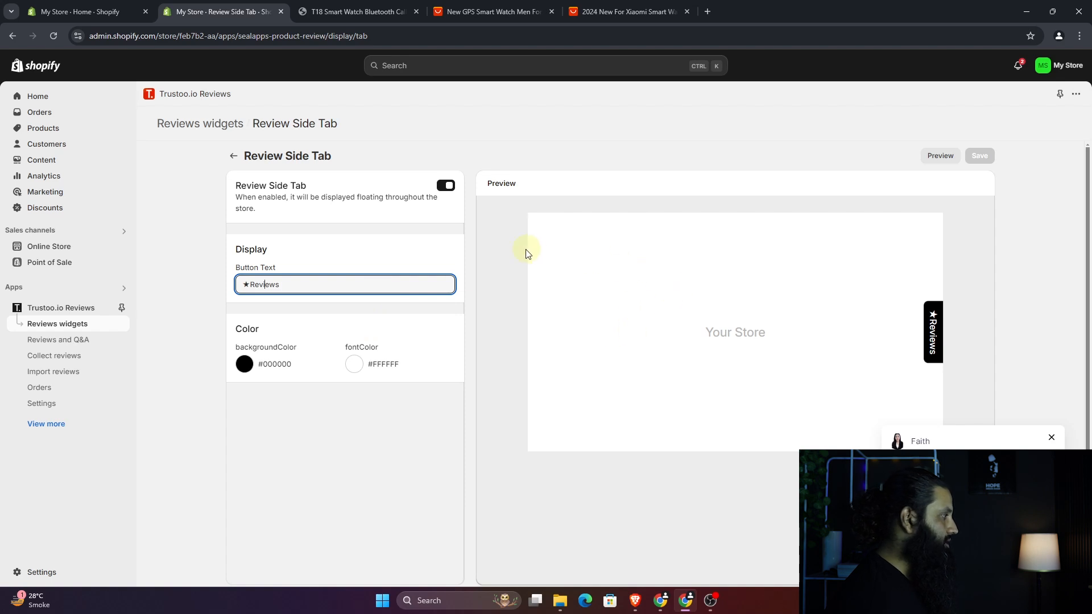
left_click(234, 156)
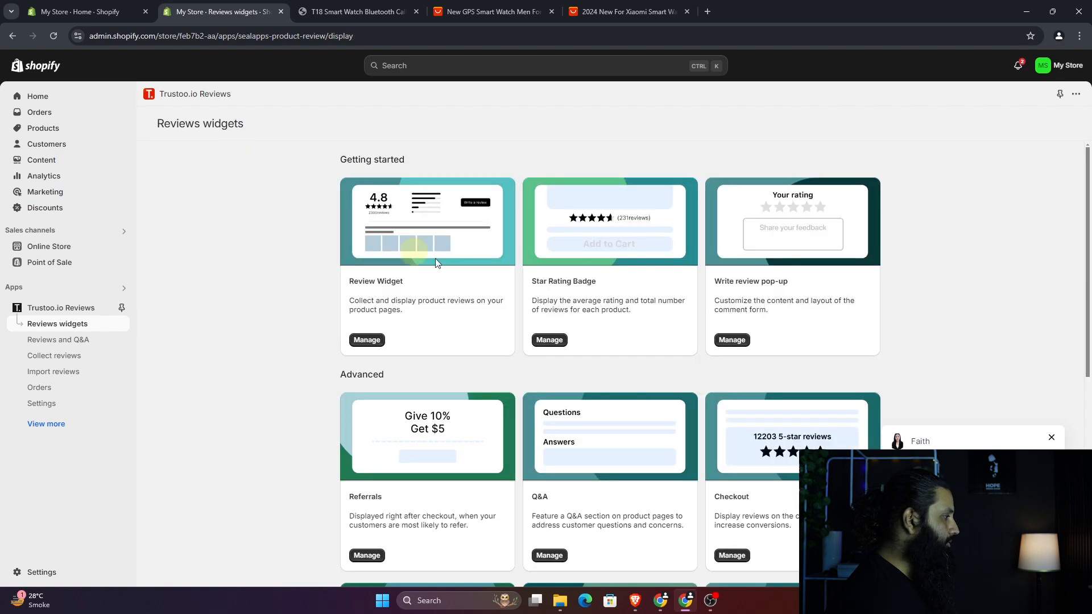
- Open the Card Carousel widget settings, enable its display on the product page, and save
scroll(563, 295, "down", 5)
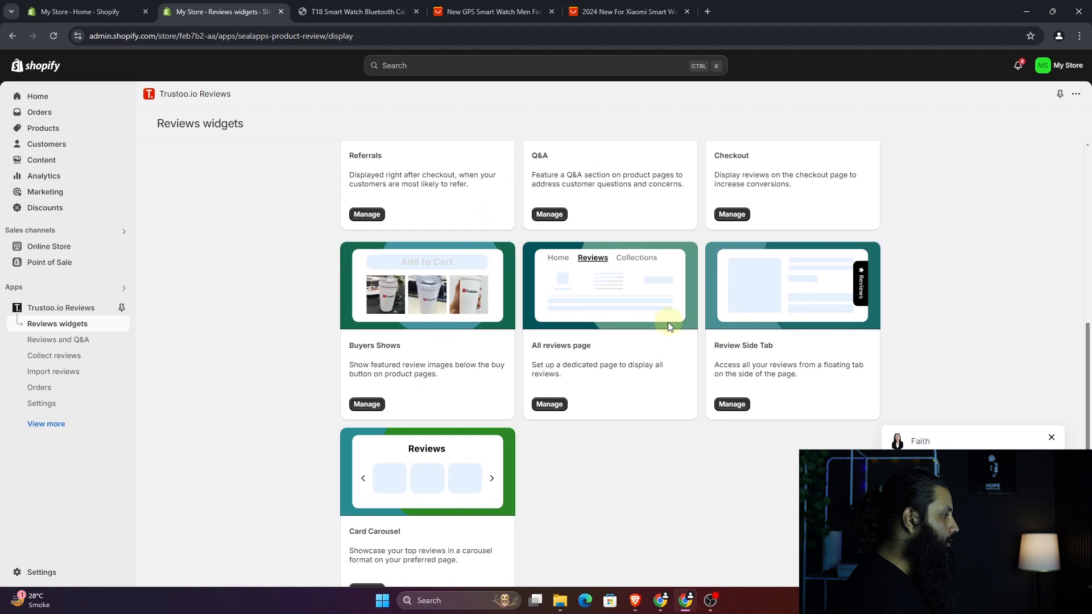
scroll(668, 322, "down", 1)
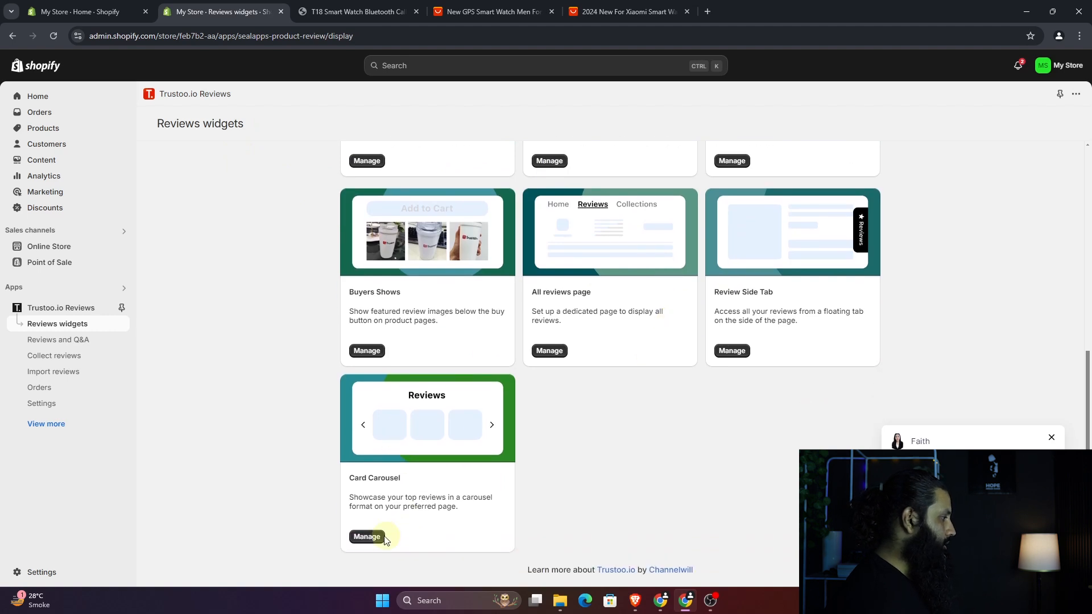
left_click(367, 536)
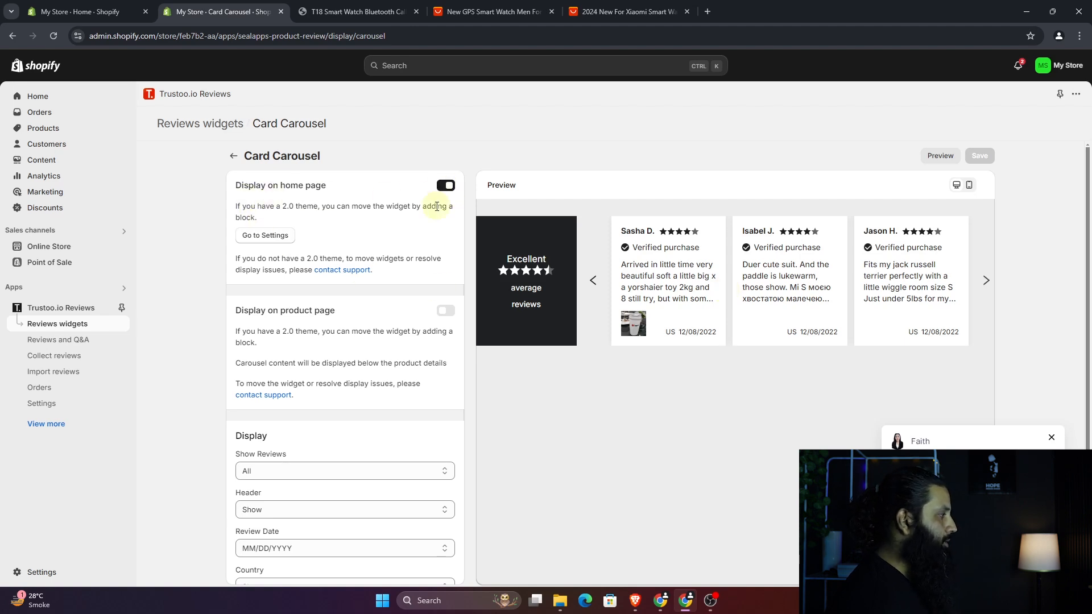
scroll(351, 275, "down", 2)
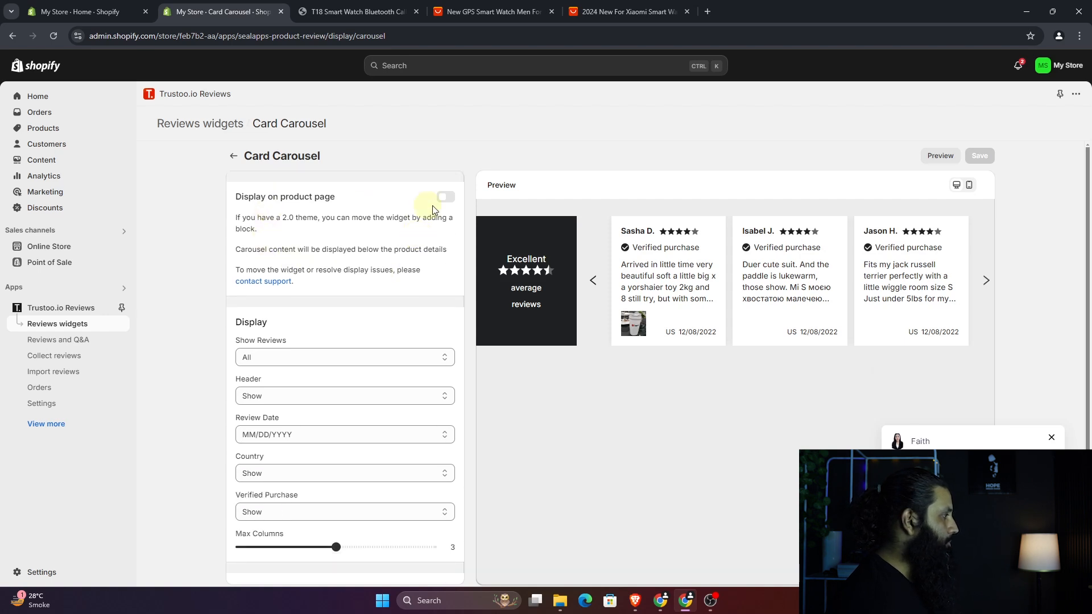
left_click(447, 197)
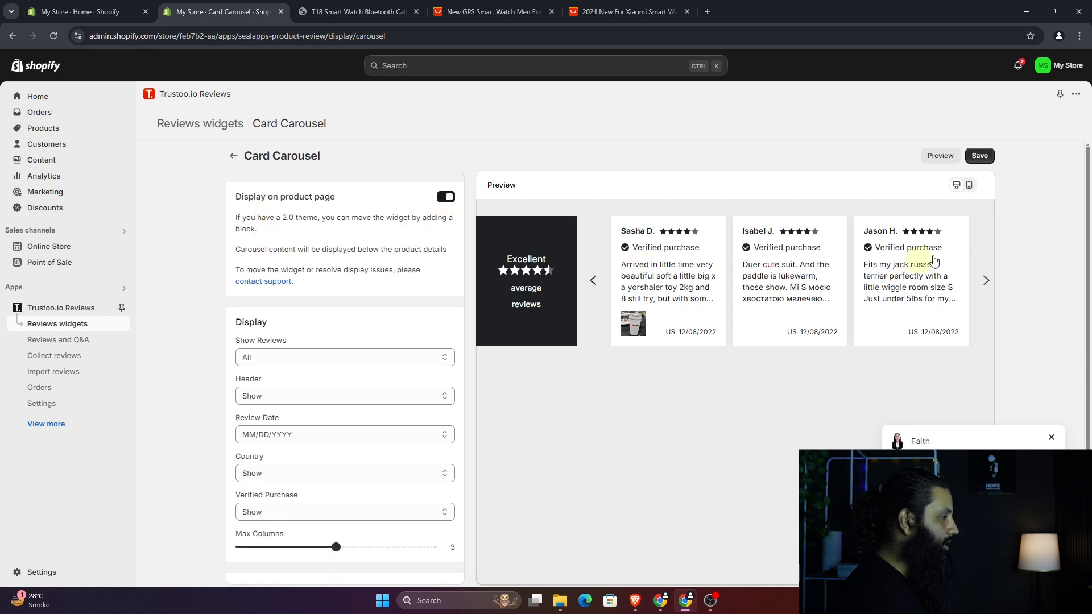
left_click(979, 157)
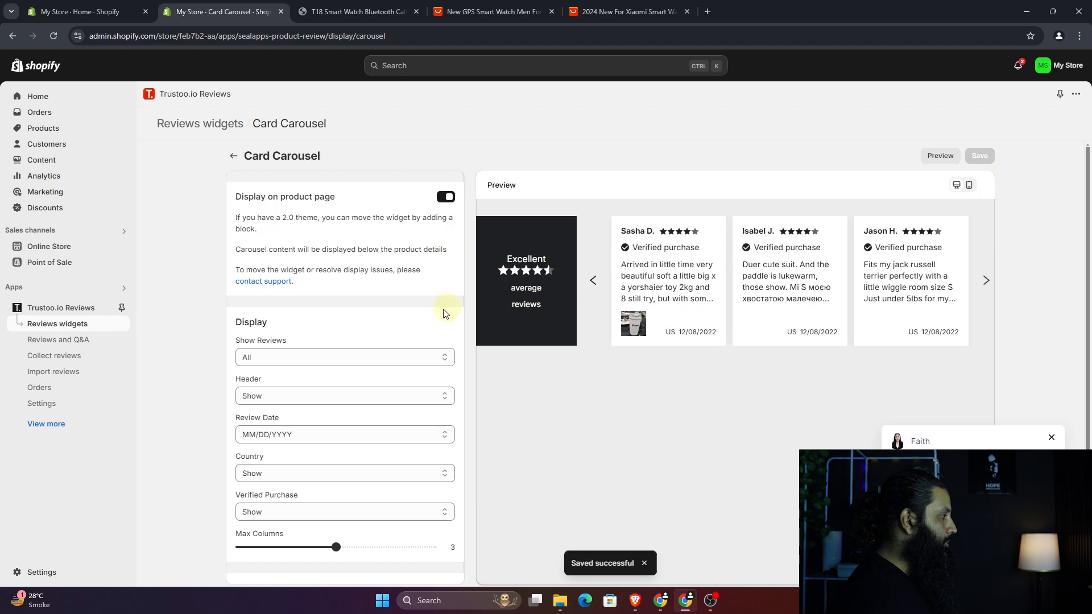
- Look through the Card Carousel's display, color and custom language text options
scroll(427, 316, "down", 3)
scroll(423, 319, "up", 2)
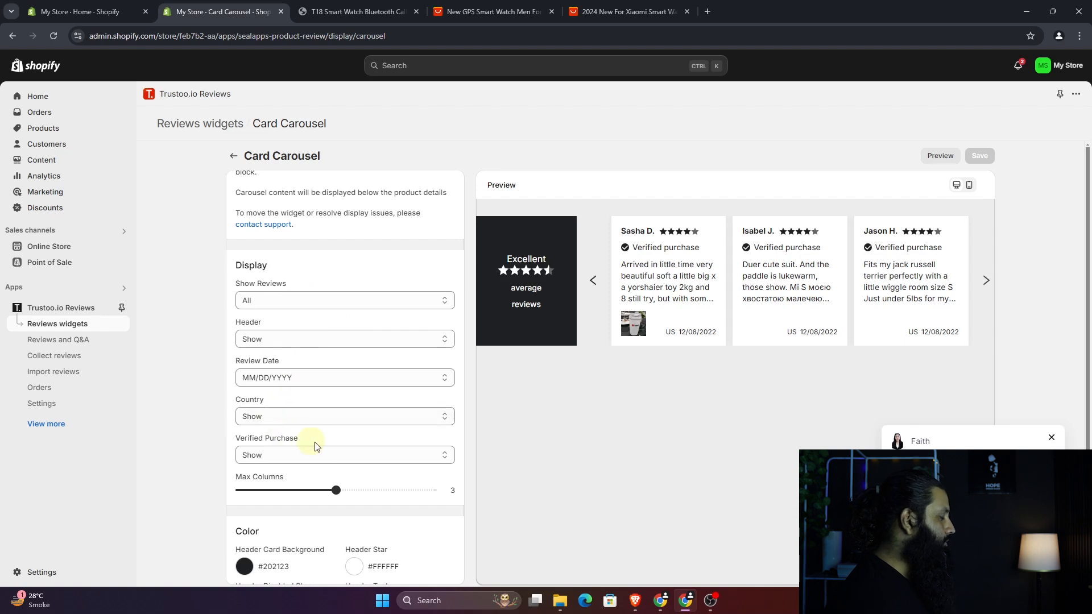
scroll(388, 378, "down", 4)
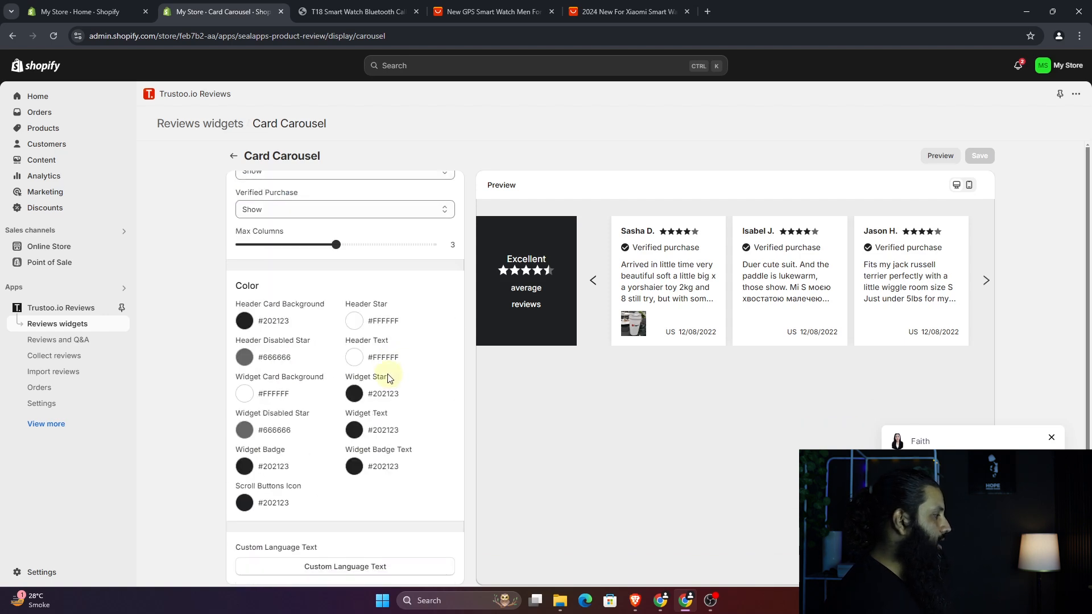
scroll(388, 378, "up", 8)
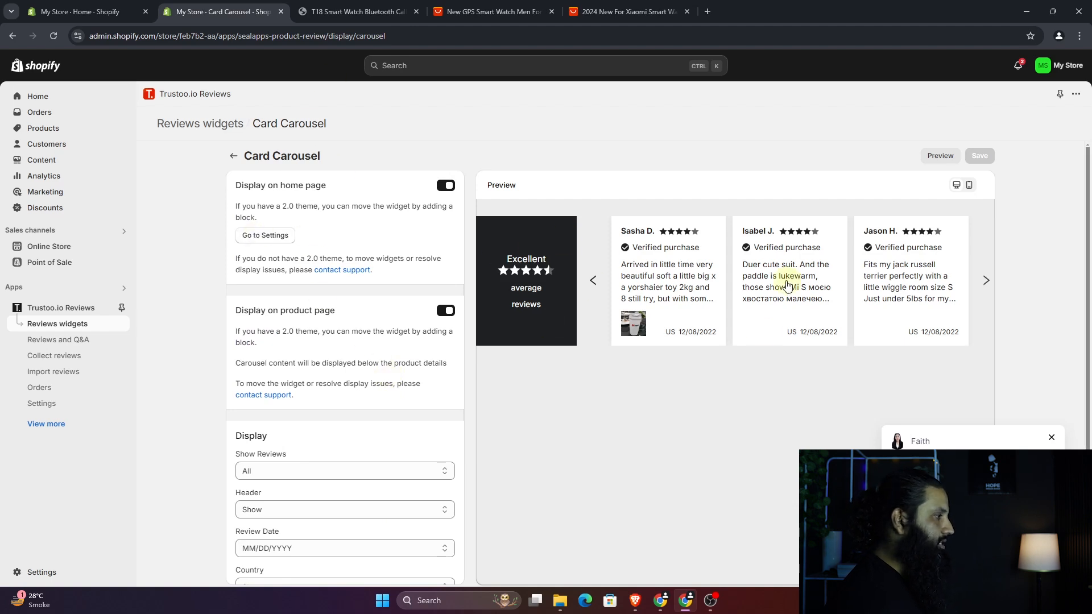
- Open the storefront home page and check the review carousel above the footer, paging through its review cards
left_click(359, 11)
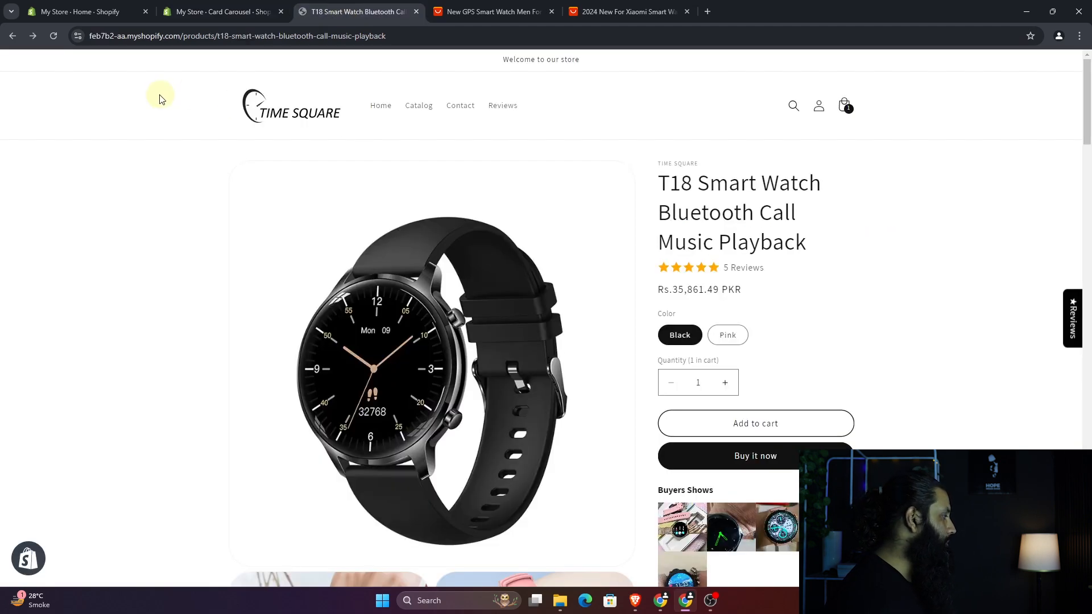
left_click(58, 38)
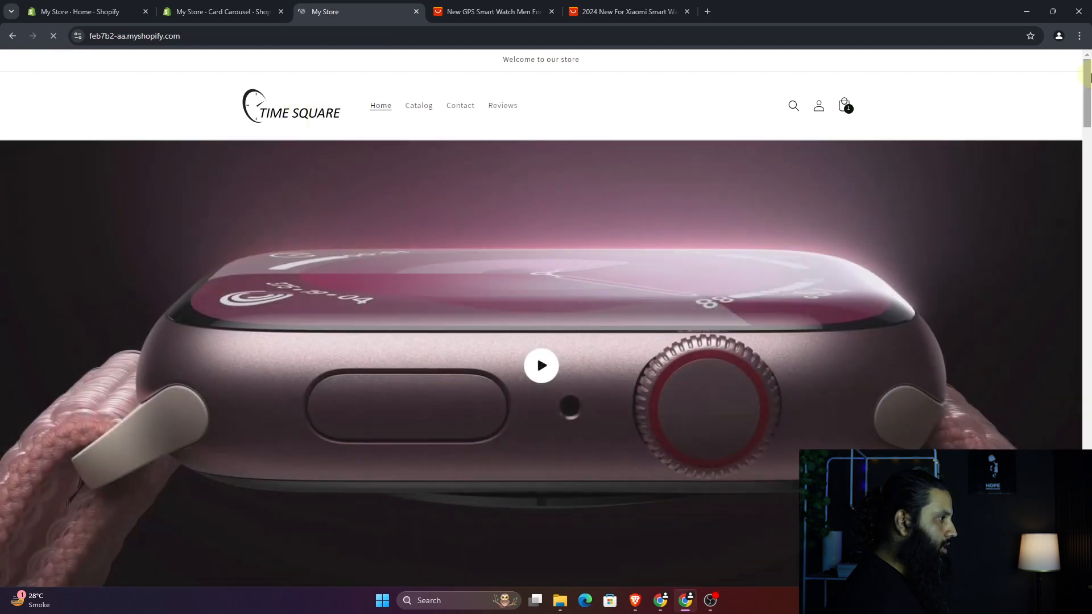
left_click_drag(1087, 94, 1087, 341)
scroll(541, 318, "down", 8)
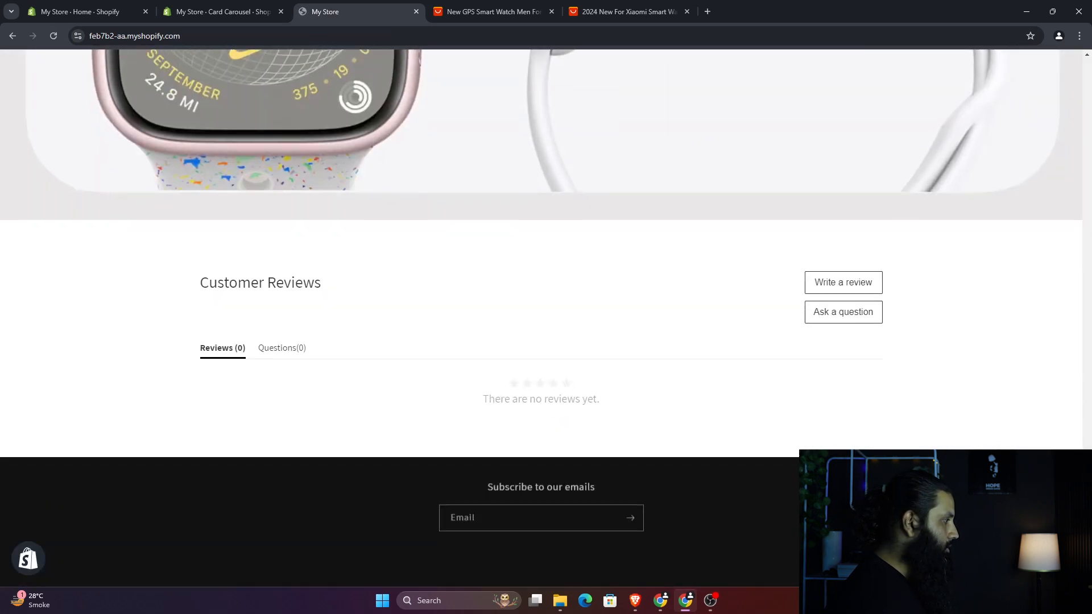
scroll(540, 318, "down", 2)
scroll(540, 319, "down", 2)
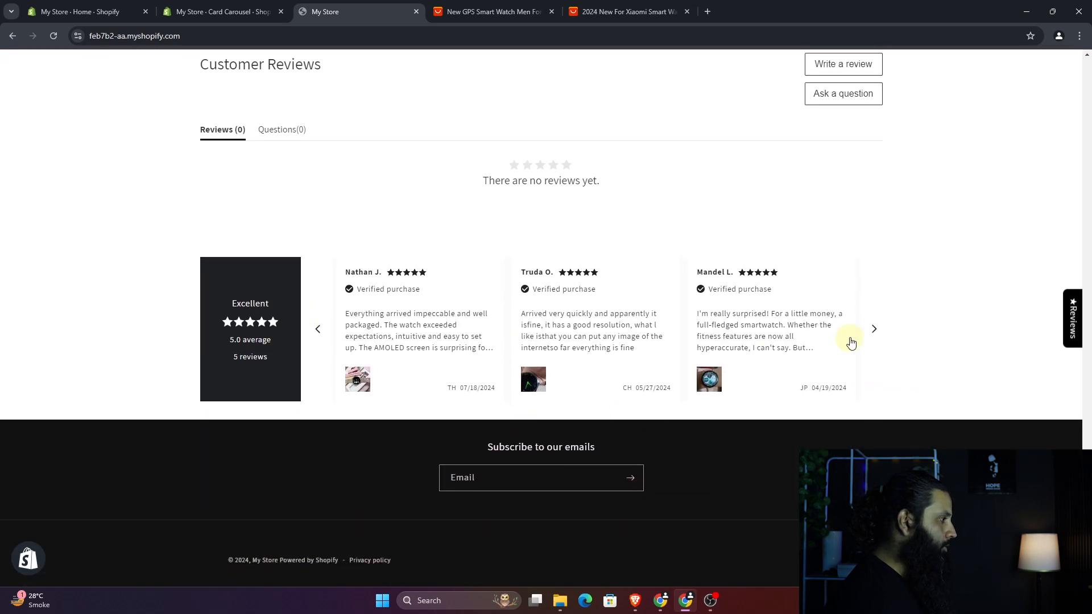
left_click(873, 329)
left_click(874, 329)
left_click(874, 330)
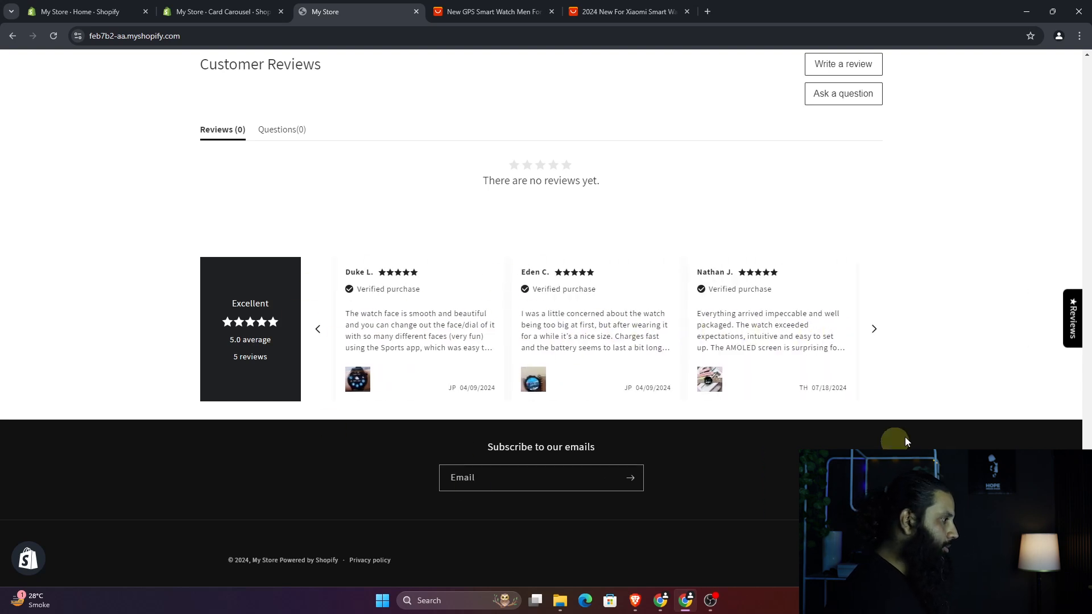
scroll(765, 410, "up", 15)
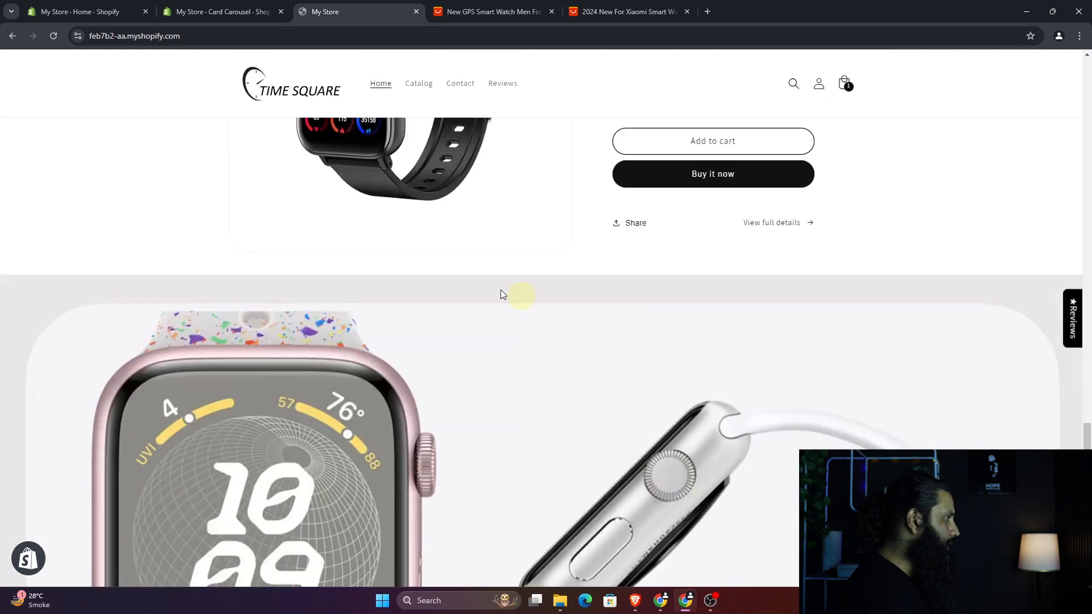
- Return from the storefront to the Card Carousel settings, go back to the Reviews widgets overview, and look over the available widgets
left_click(239, 11)
scroll(444, 284, "down", 7)
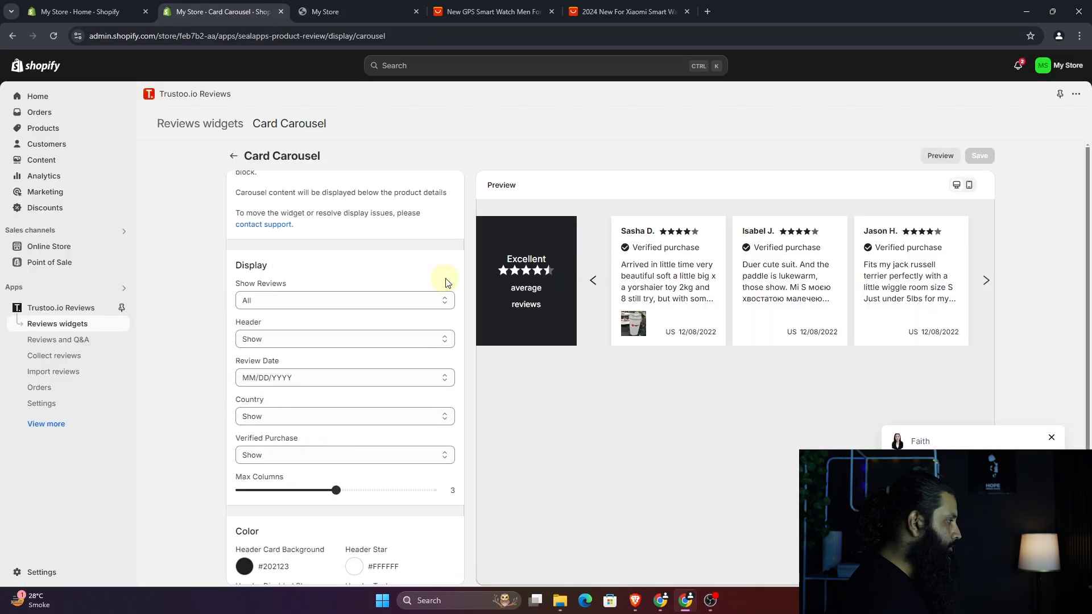
scroll(284, 267, "up", 10)
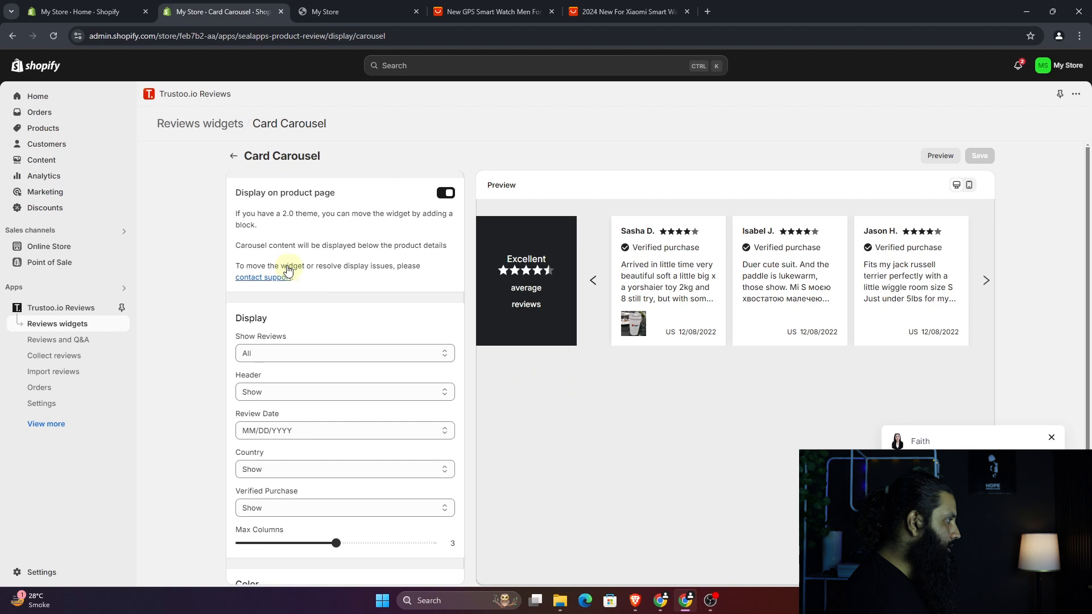
left_click(233, 155)
scroll(653, 415, "down", 7)
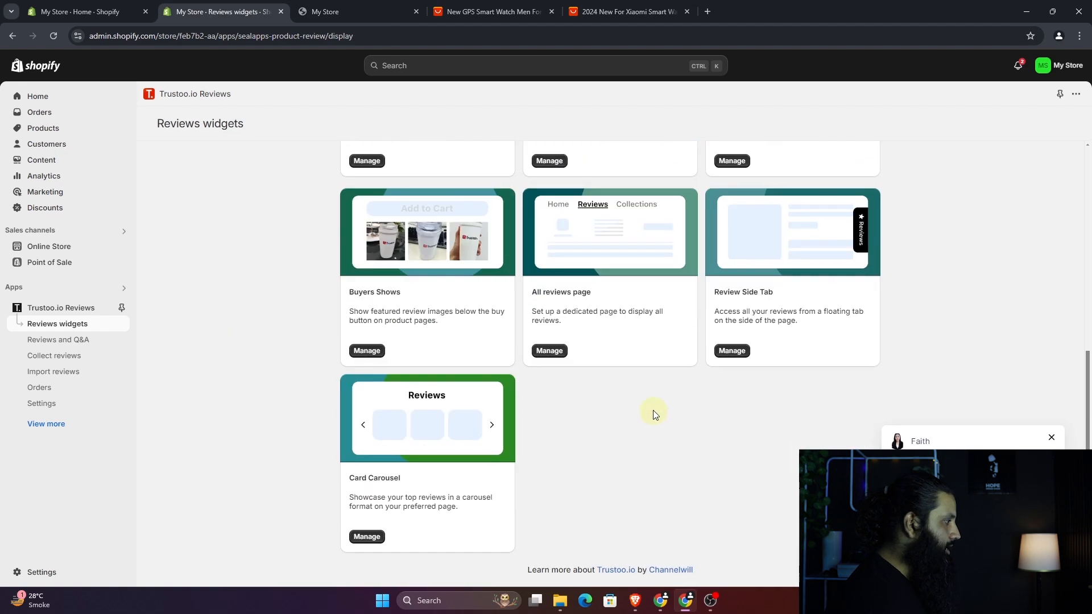
scroll(653, 282, "up", 7)
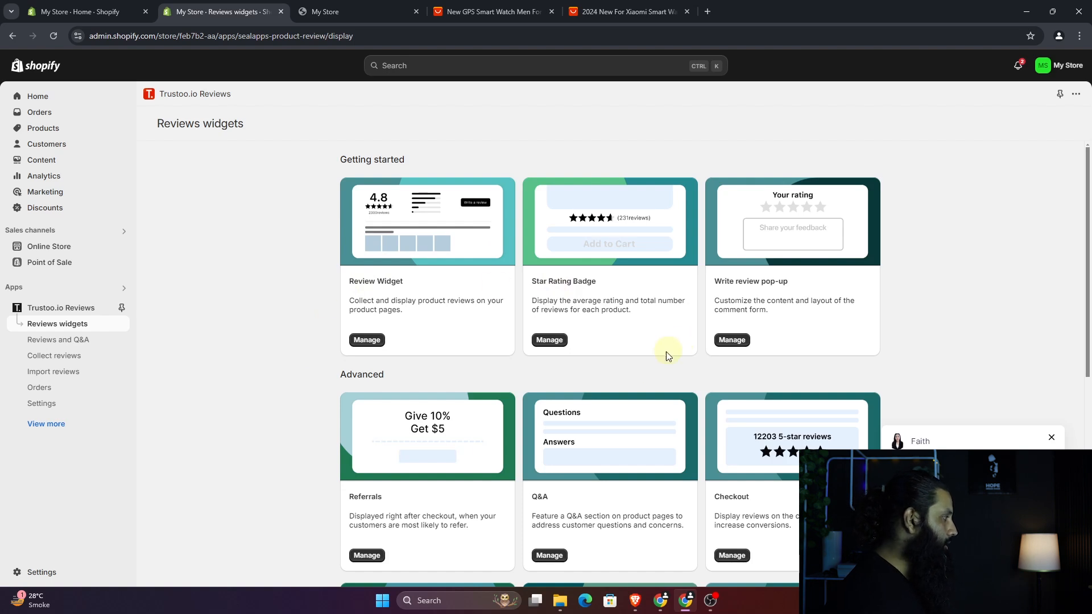
- Open Reviews and Q&A and examine the imported T18 Smart Watch reviews along with the search and filter options
left_click(69, 341)
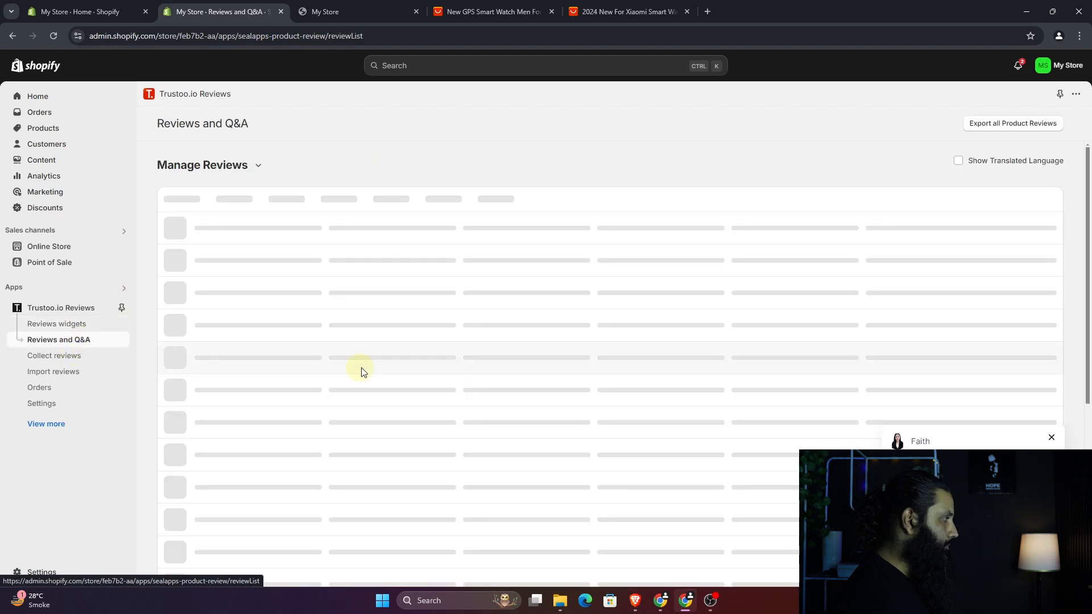
scroll(710, 330, "down", 3)
scroll(705, 324, "up", 3)
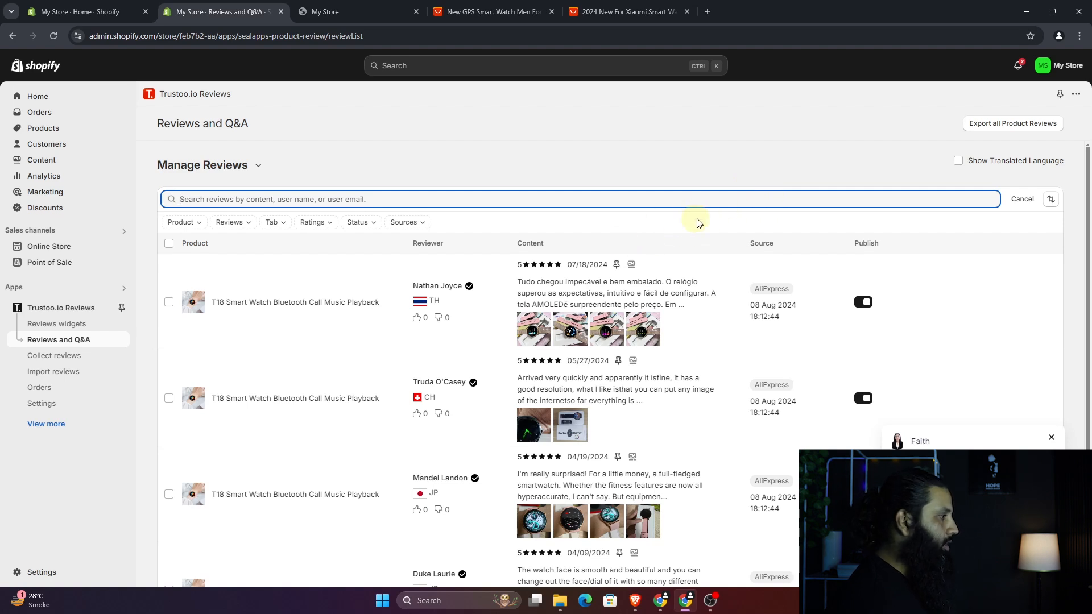
scroll(595, 287, "down", 1)
scroll(595, 288, "down", 2)
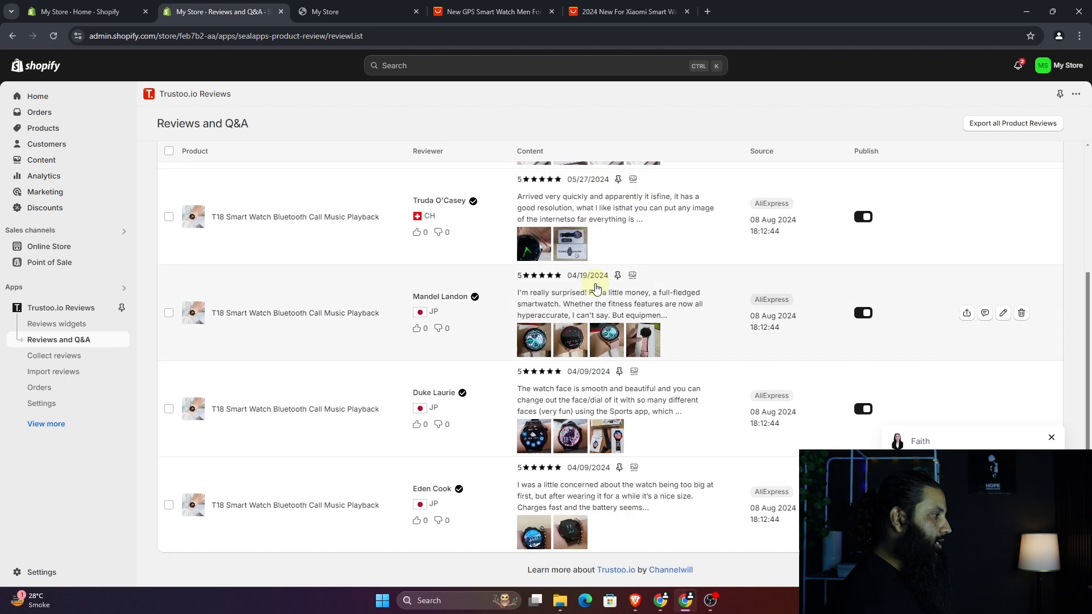
scroll(595, 287, "up", 3)
left_click(658, 200)
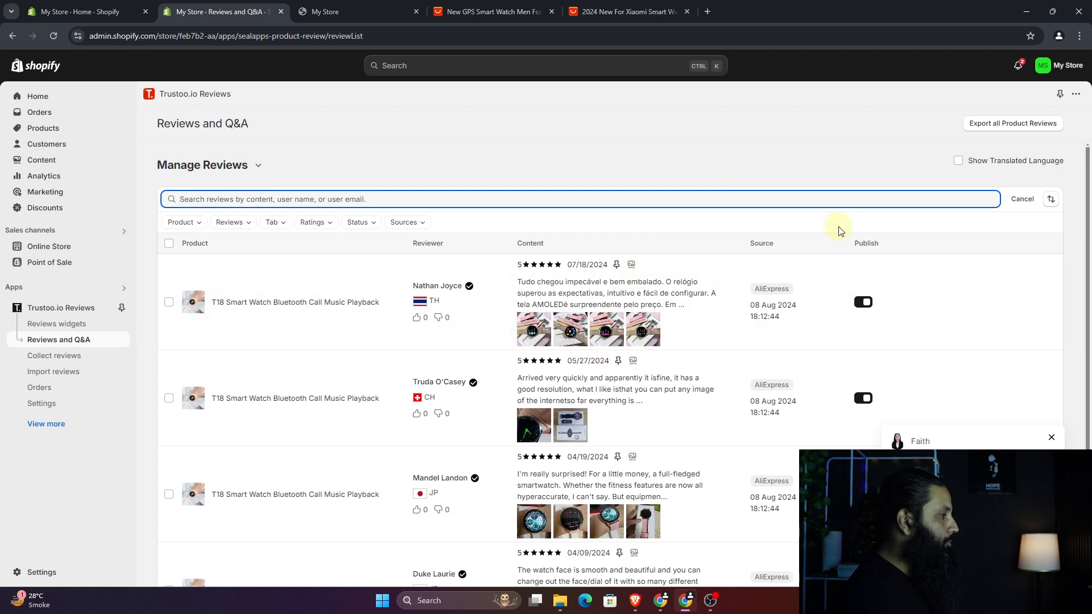
- Unpublish the first T18 Smart Watch review, publish it again, and look over the other reviews in the list
left_click(854, 306)
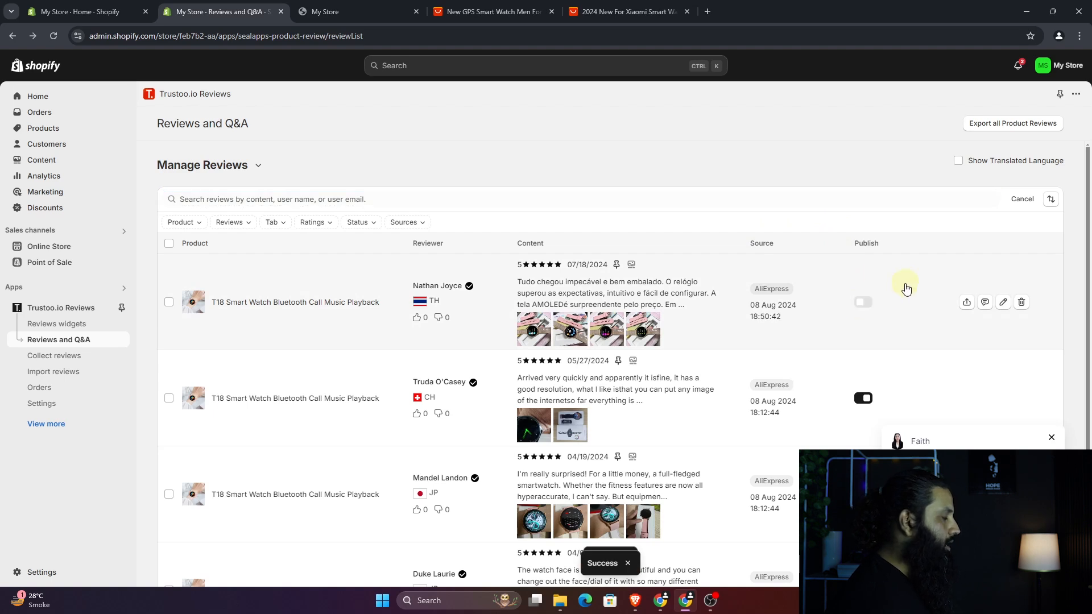
left_click(862, 308)
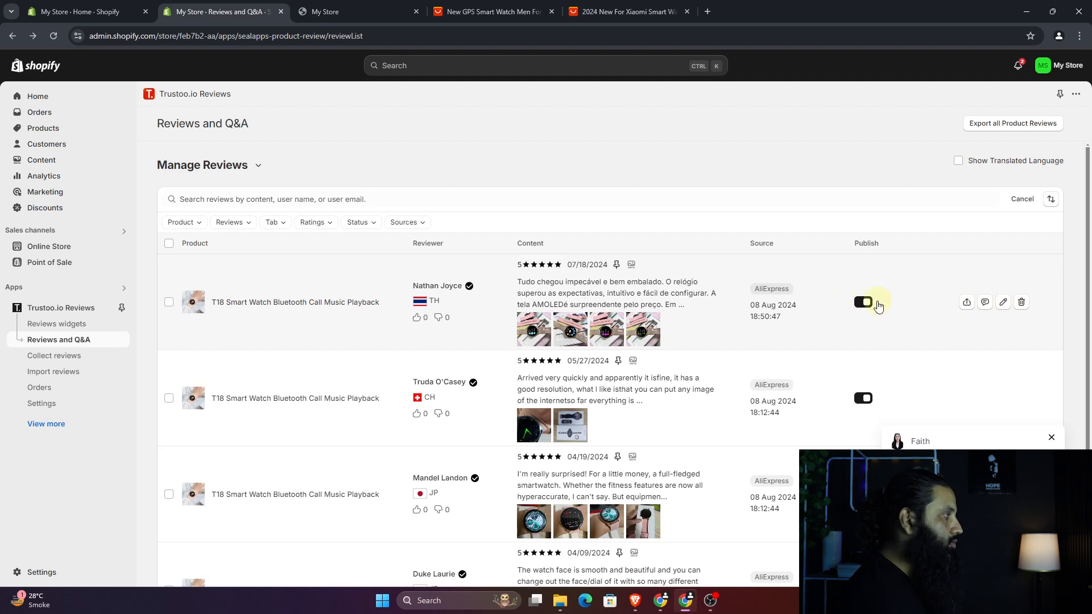
scroll(893, 307, "down", 3)
scroll(895, 307, "up", 3)
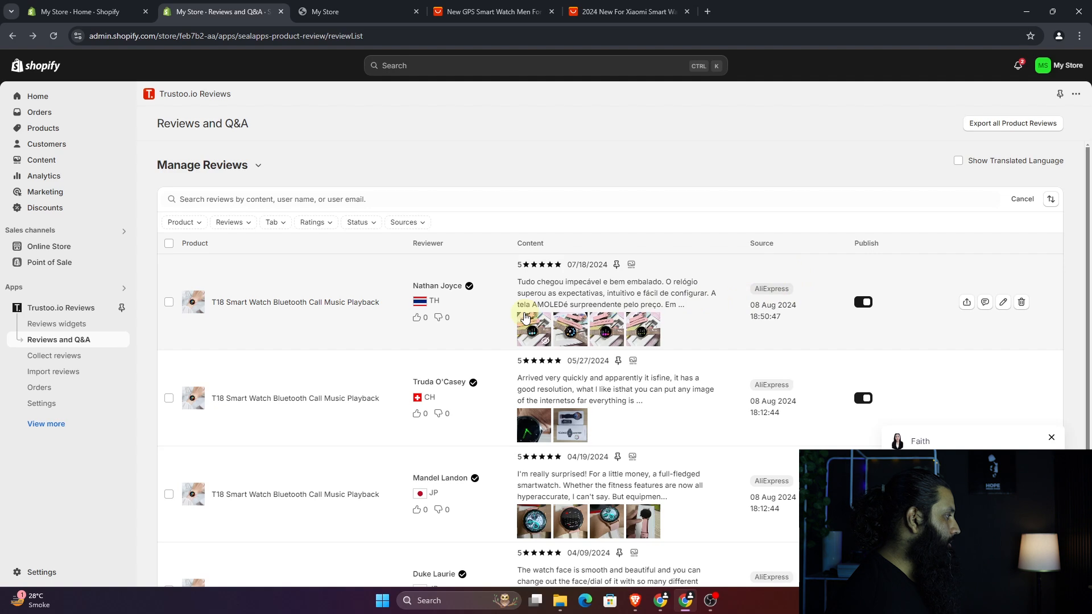
- Open the Collect reviews settings, try the Delivered option for automatic review requests, and switch back to Fulfillment
left_click(73, 356)
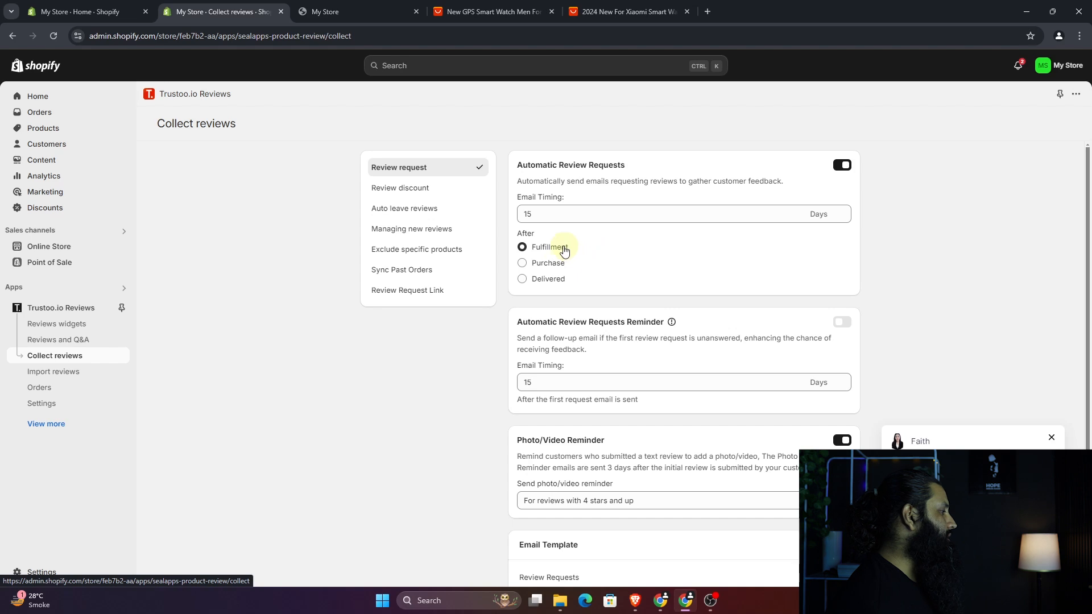
left_click(522, 280)
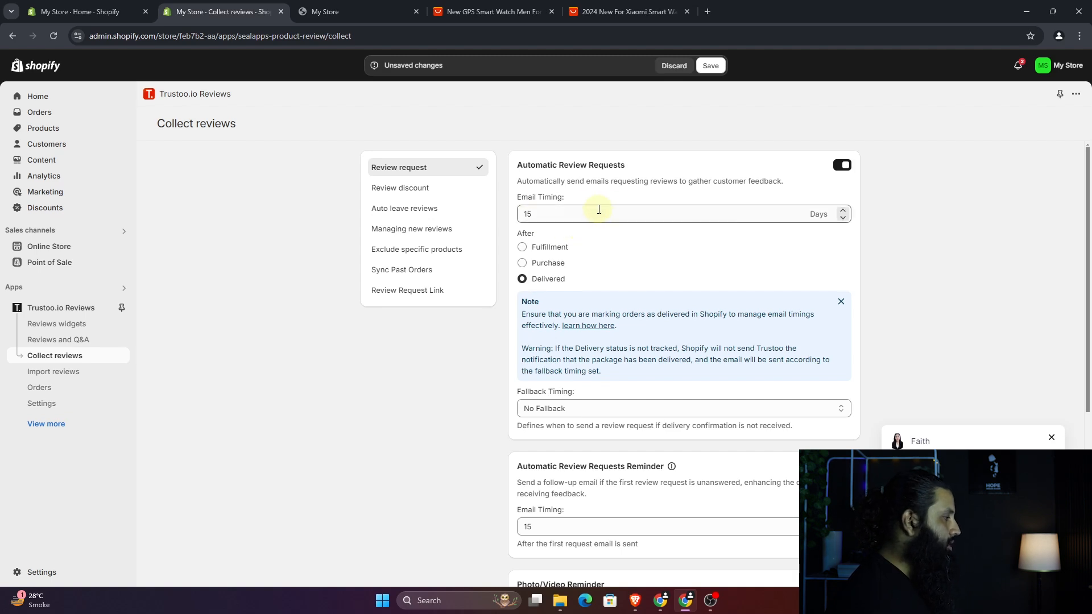
left_click(521, 247)
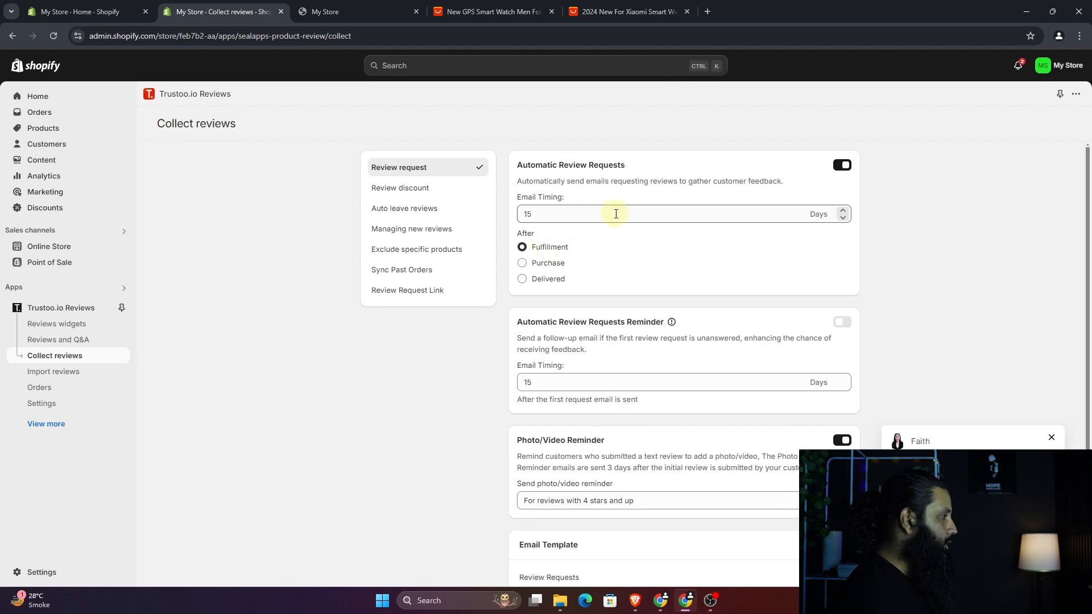
- Try an Email Timing of 2 days for Automatic Review Requests, restore it to 15 days, and view the reminder settings
left_click_drag(541, 217, 516, 214)
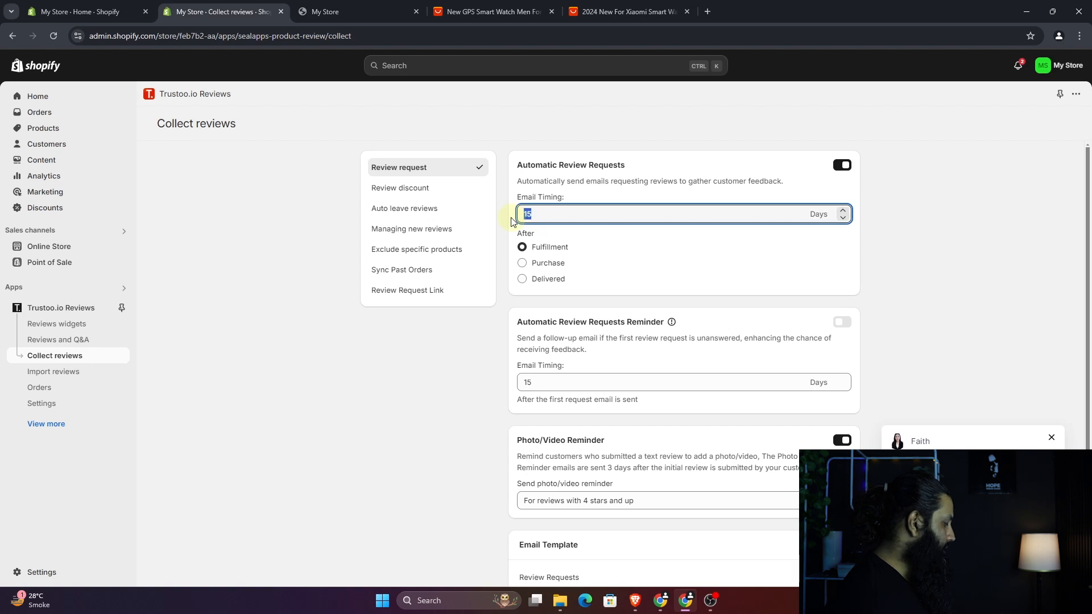
key("BackSpace")
type("5")
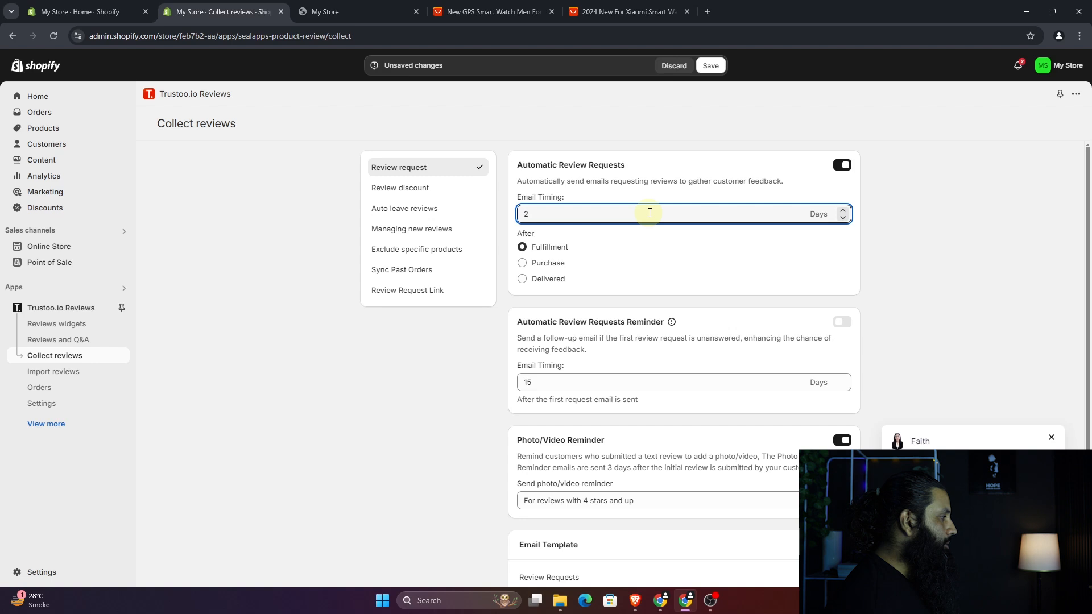
scroll(649, 212, "down", 2)
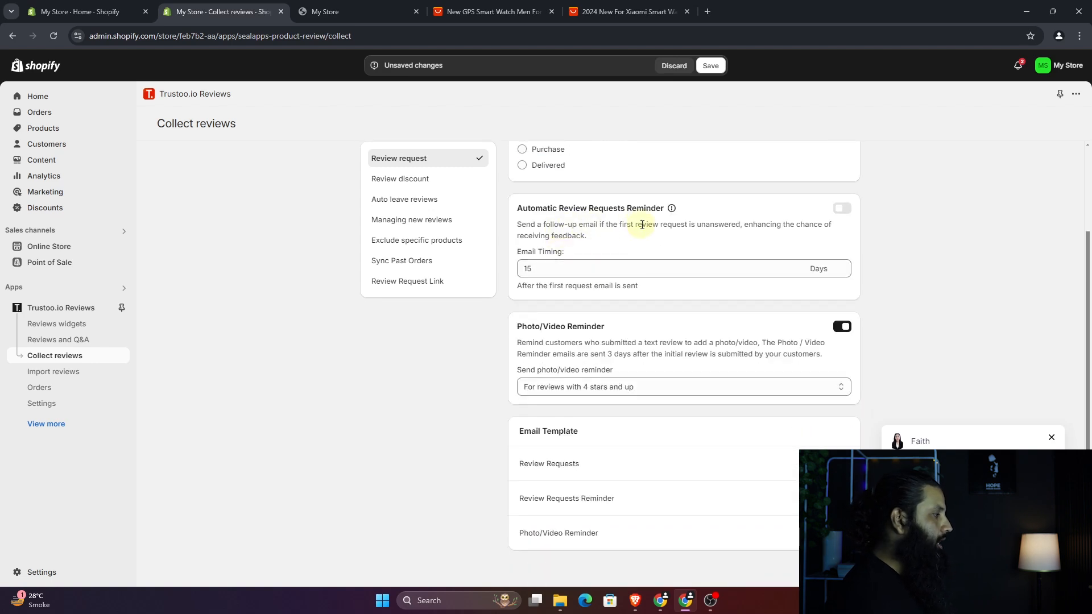
scroll(642, 225, "up", 2)
left_click_drag(547, 216, 517, 214)
type("1")
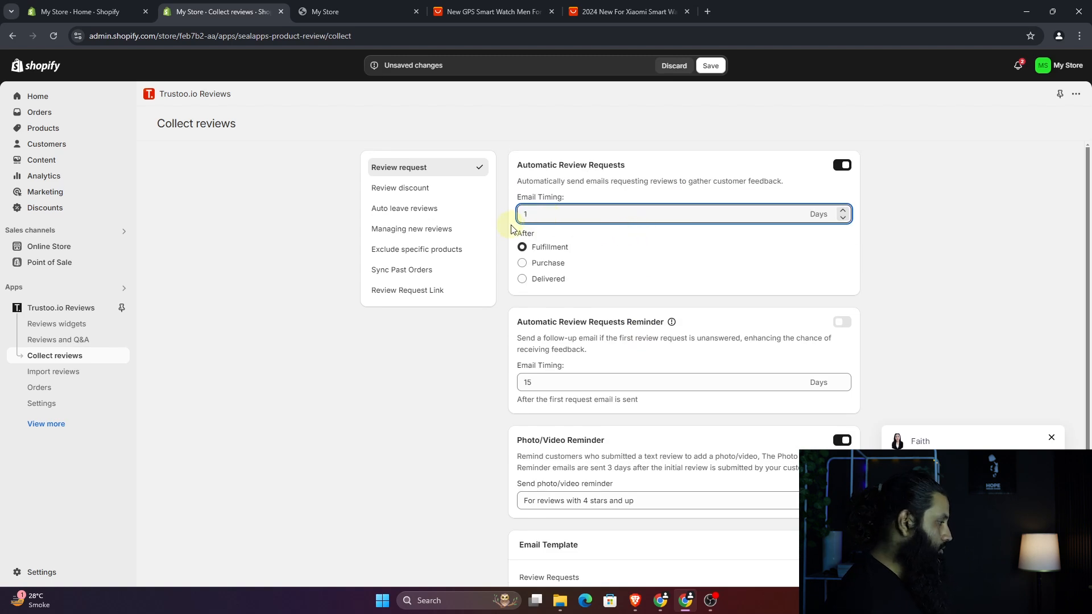
type("5")
left_click(581, 244)
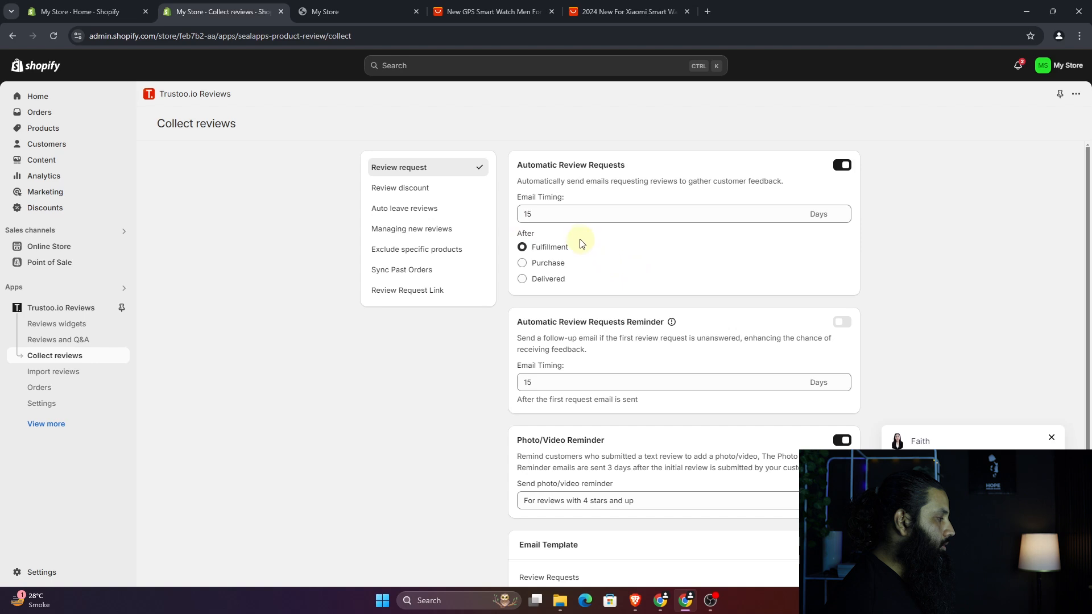
scroll(586, 238, "down", 2)
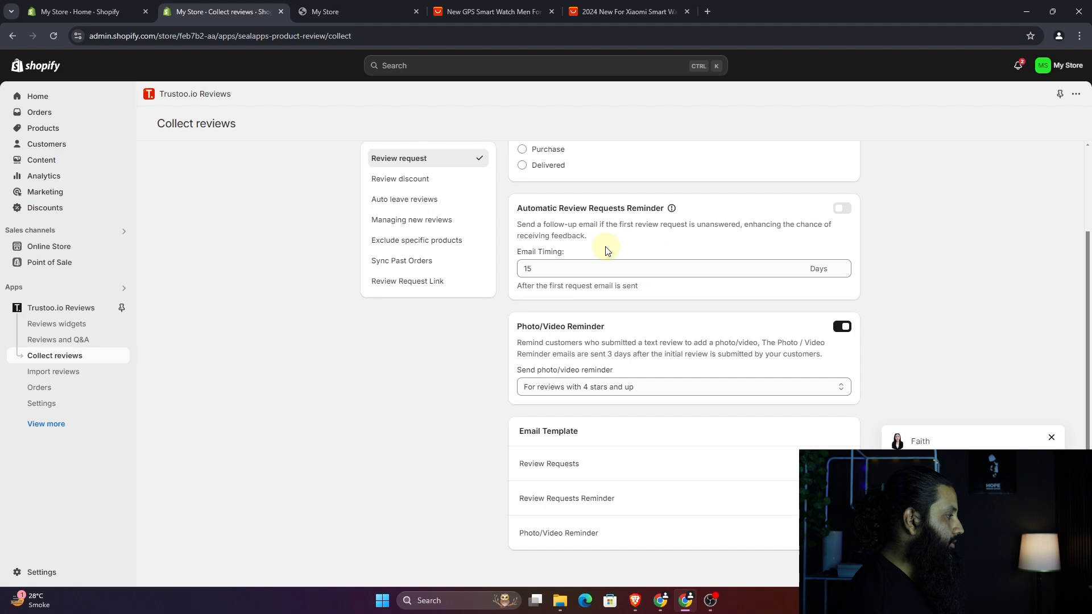
- Open the Review Requests email template for customization and examine the preview of the email
scroll(617, 273, "down", 1)
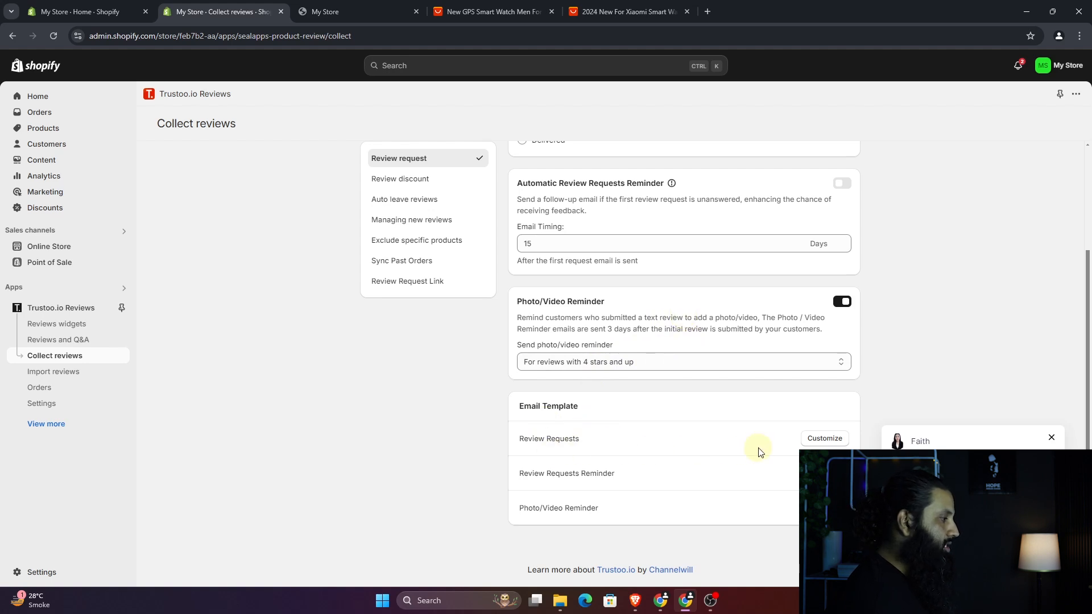
left_click(819, 440)
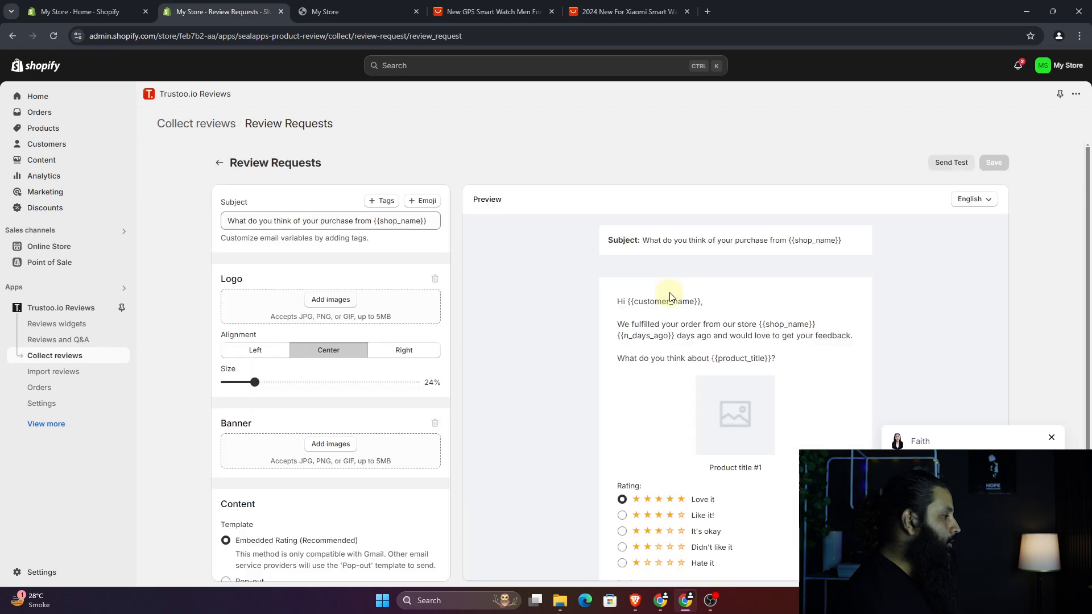
scroll(672, 310, "down", 1)
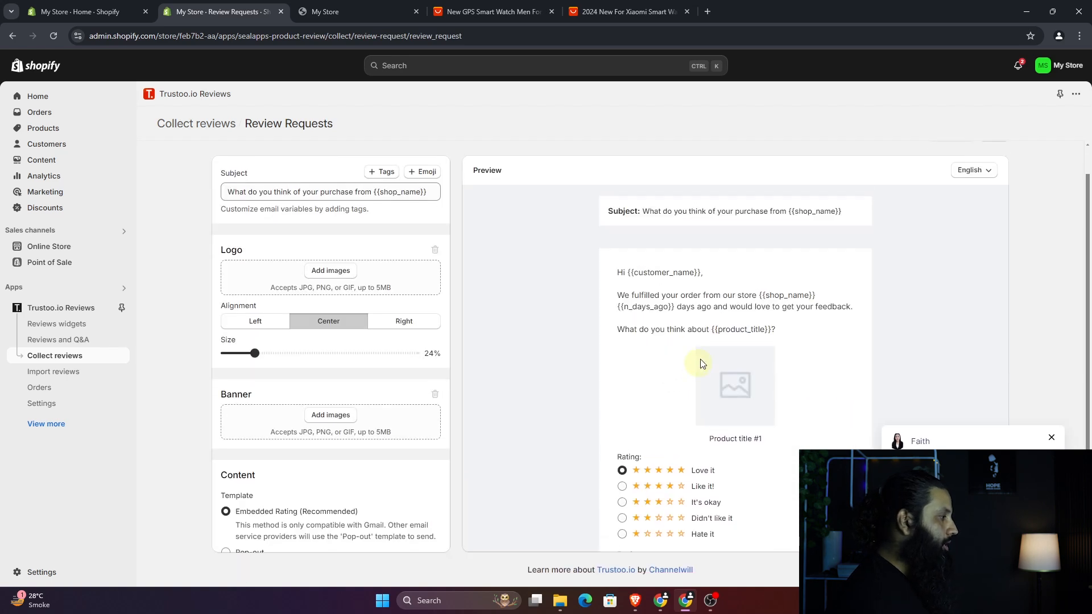
scroll(760, 348, "up", 1)
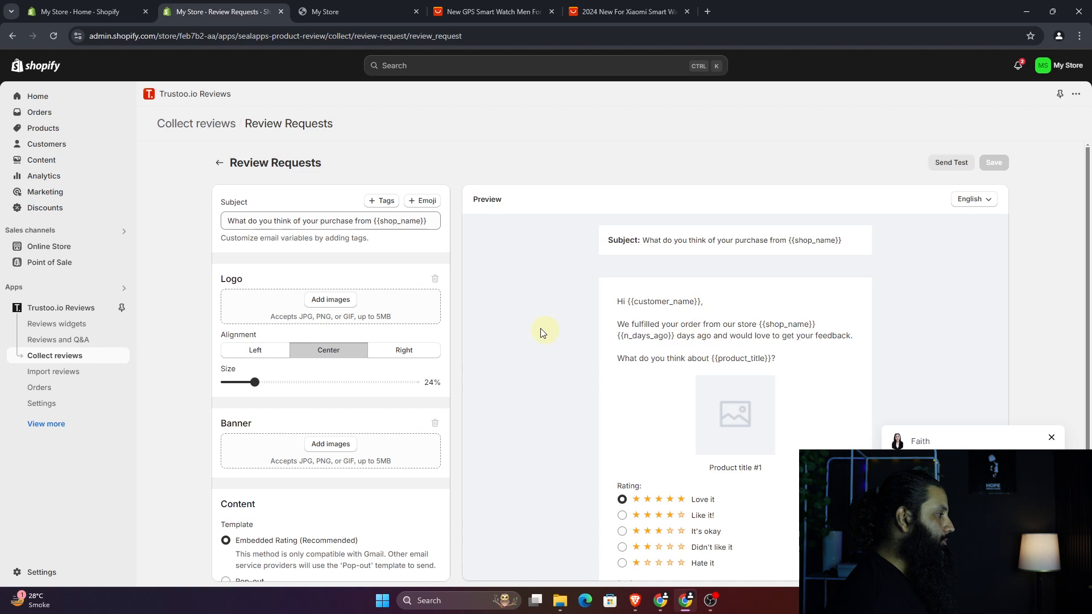
scroll(658, 350, "down", 3)
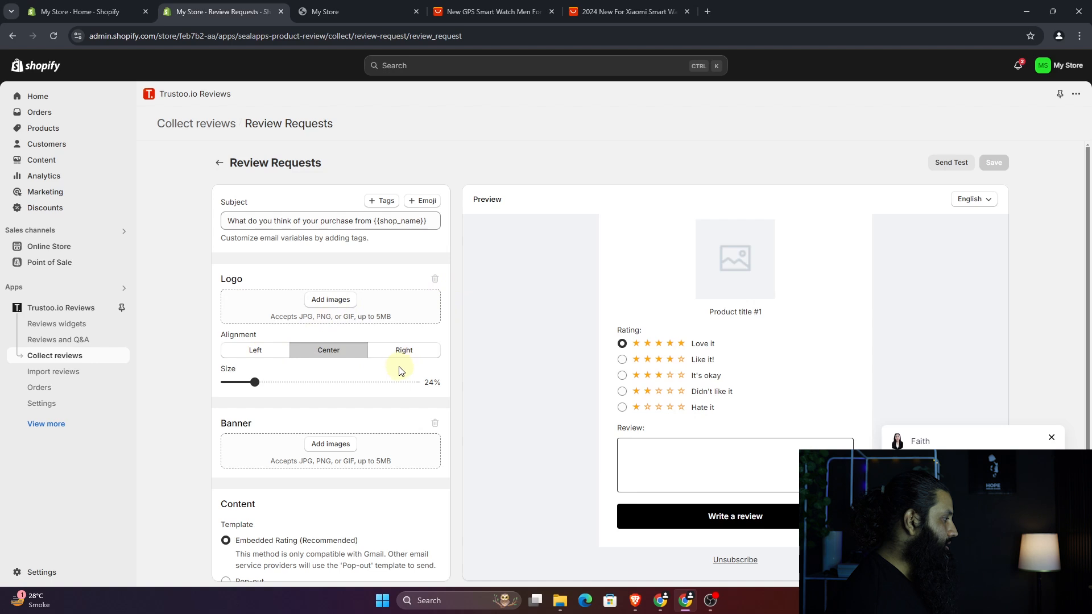
- Examine the template's banner, content, rating label, button and footer settings, and return to the Collect reviews page
scroll(352, 378, "down", 3)
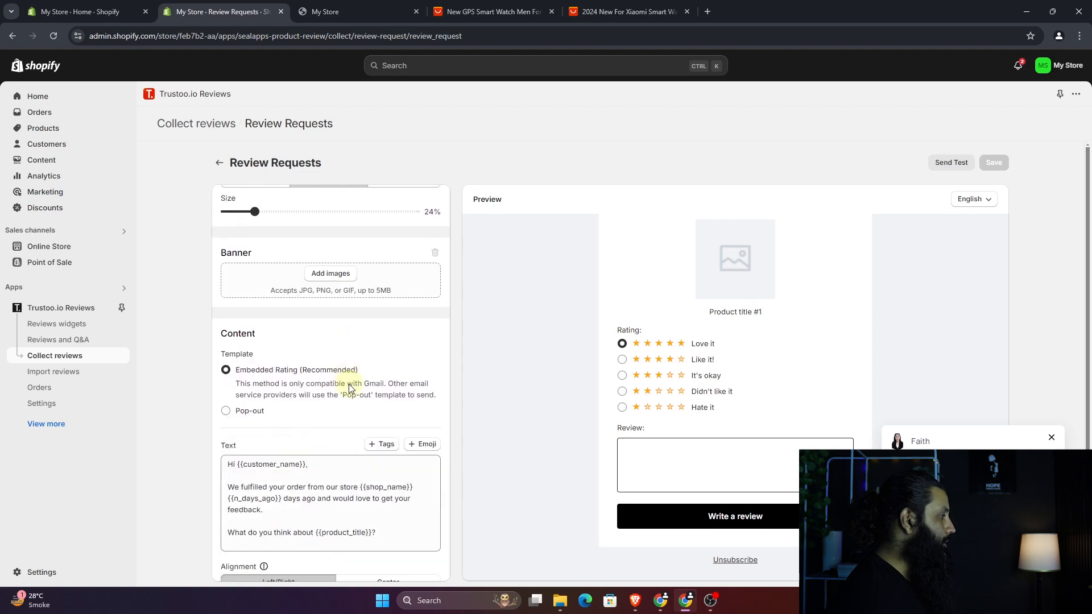
scroll(570, 364, "up", 3)
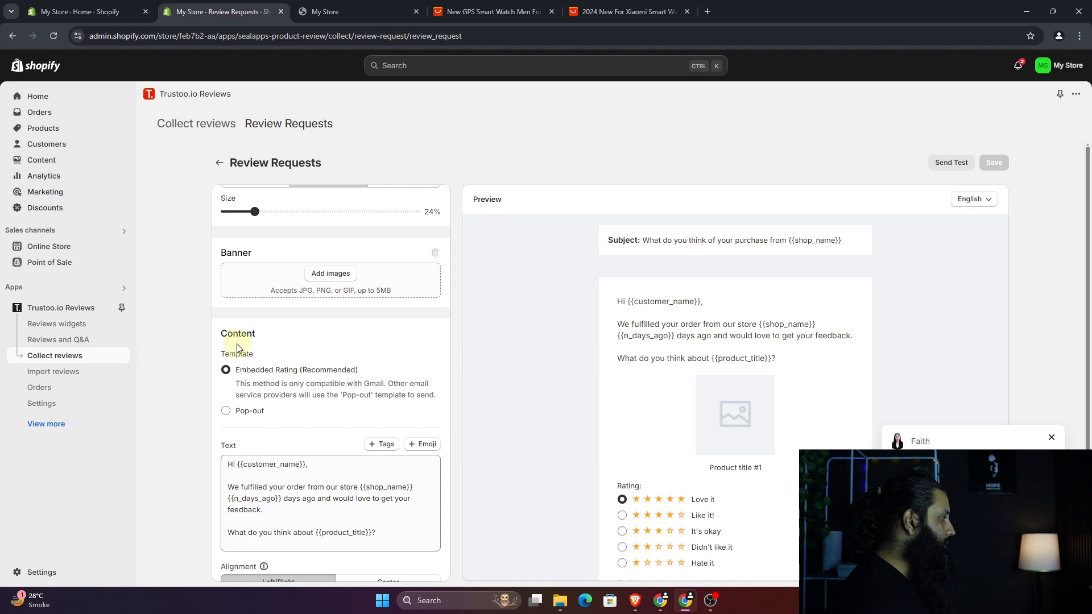
scroll(310, 348, "down", 1)
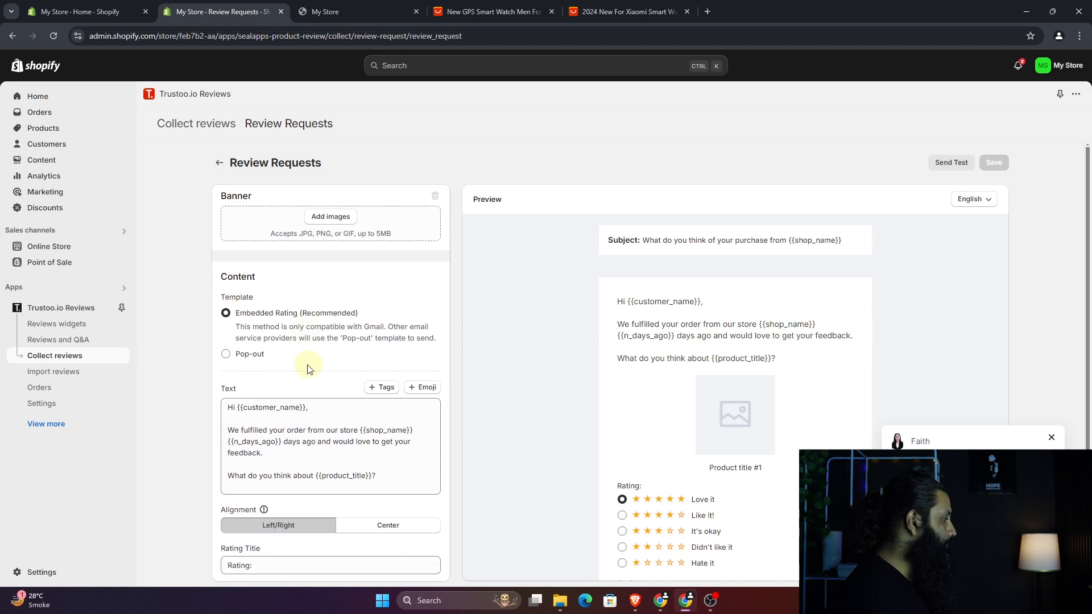
scroll(309, 398, "down", 5)
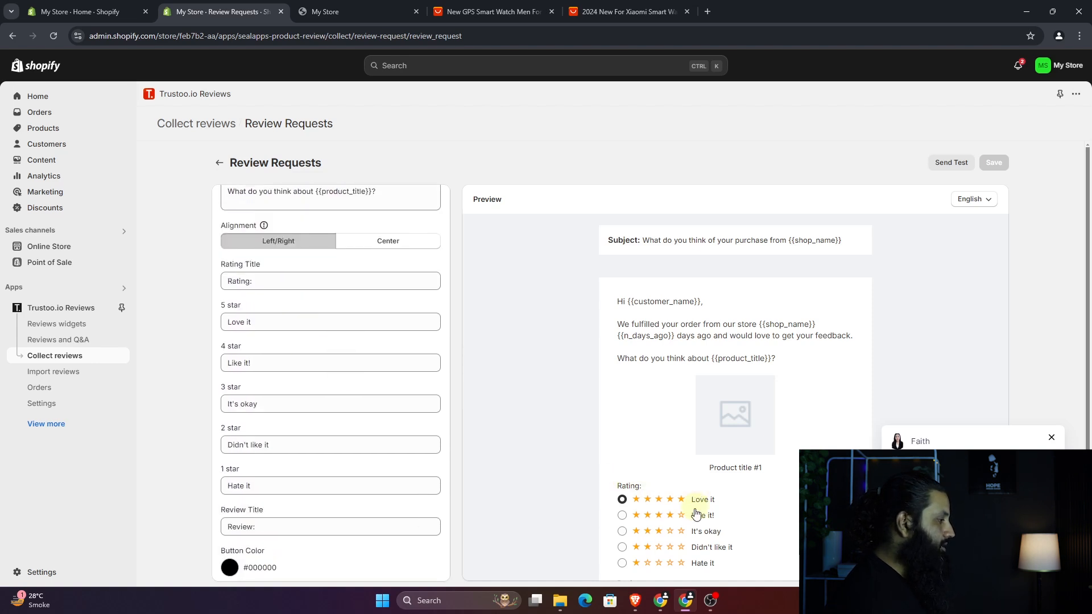
scroll(333, 358, "down", 1)
scroll(333, 358, "down", 5)
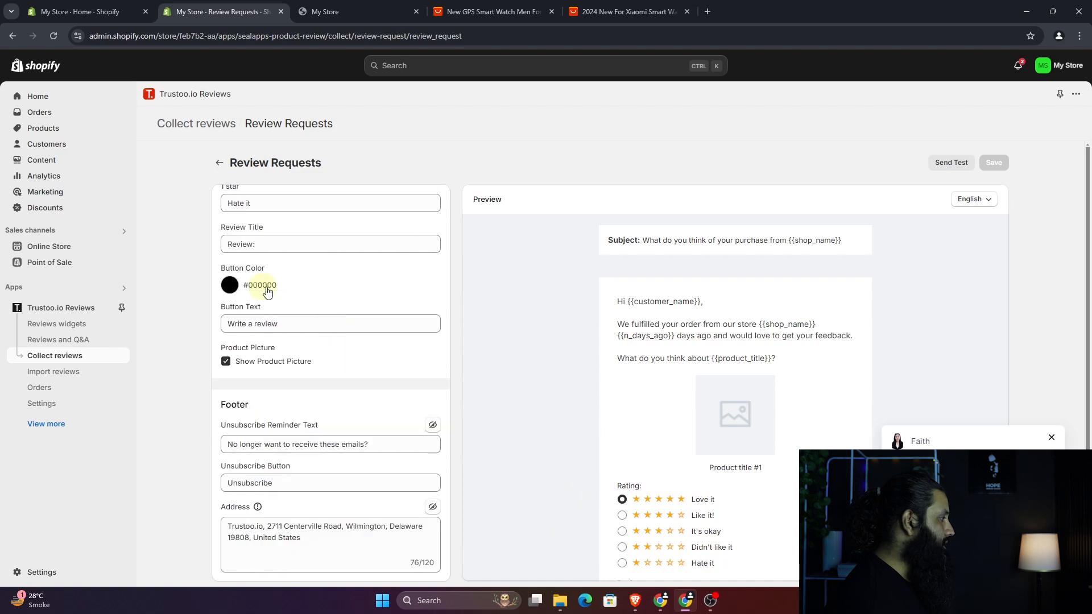
scroll(341, 347, "down", 1)
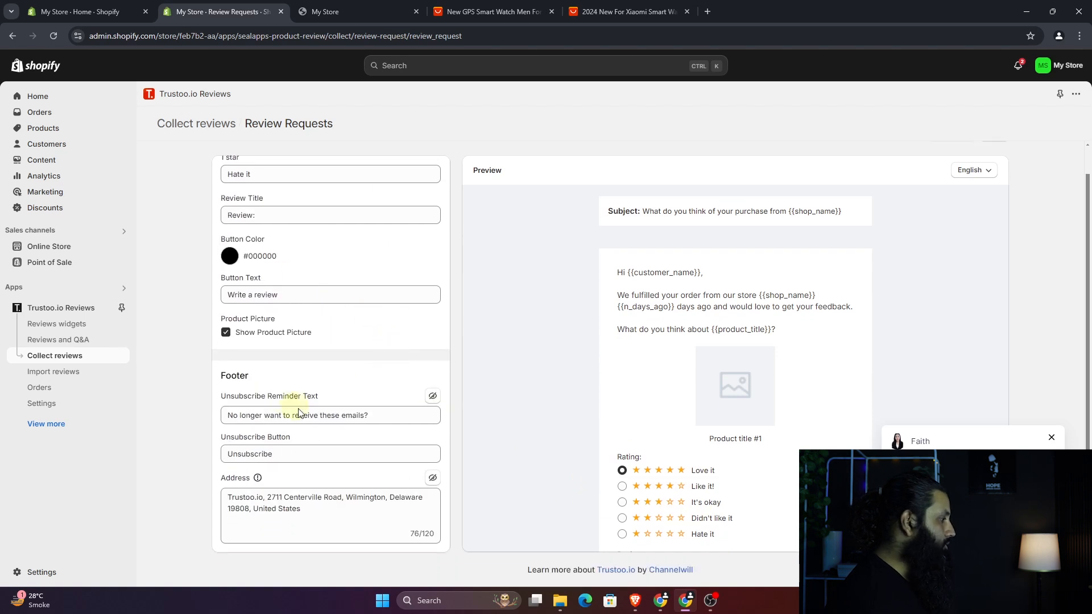
scroll(739, 523, "down", 3)
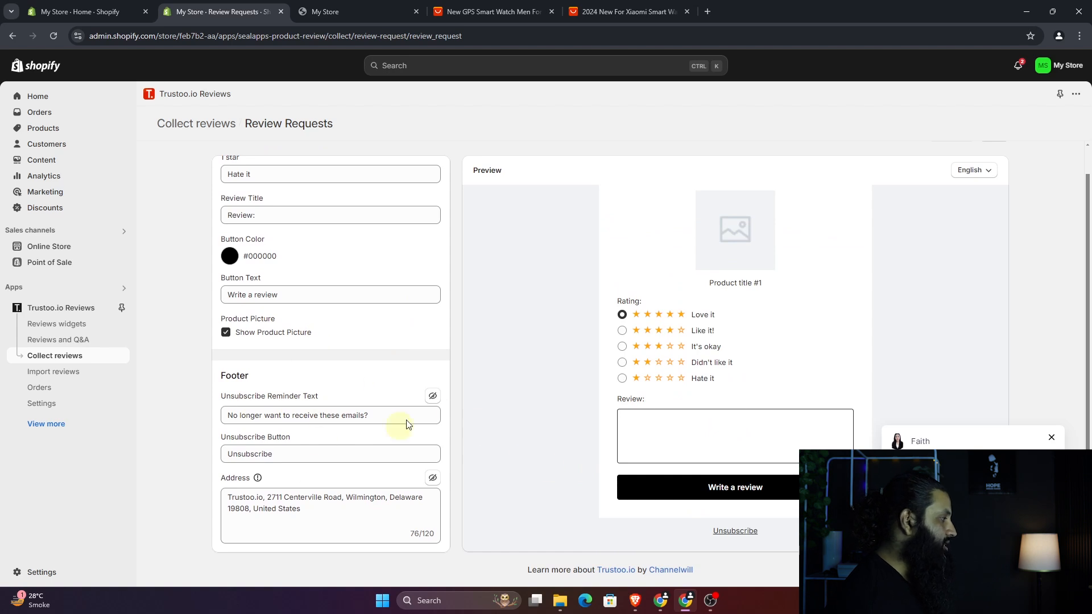
scroll(392, 437, "up", 10)
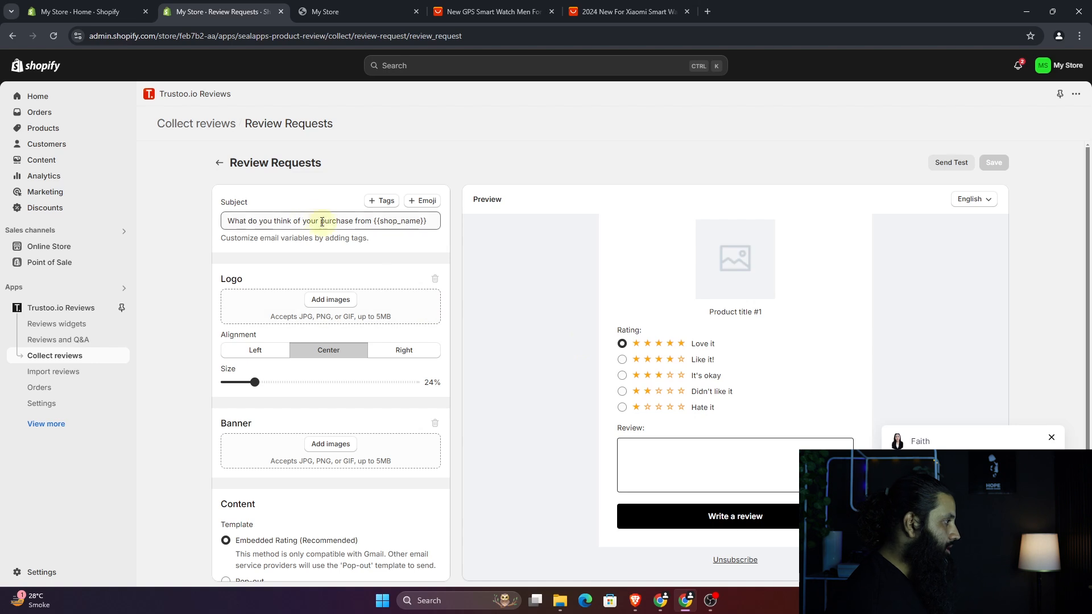
left_click(219, 162)
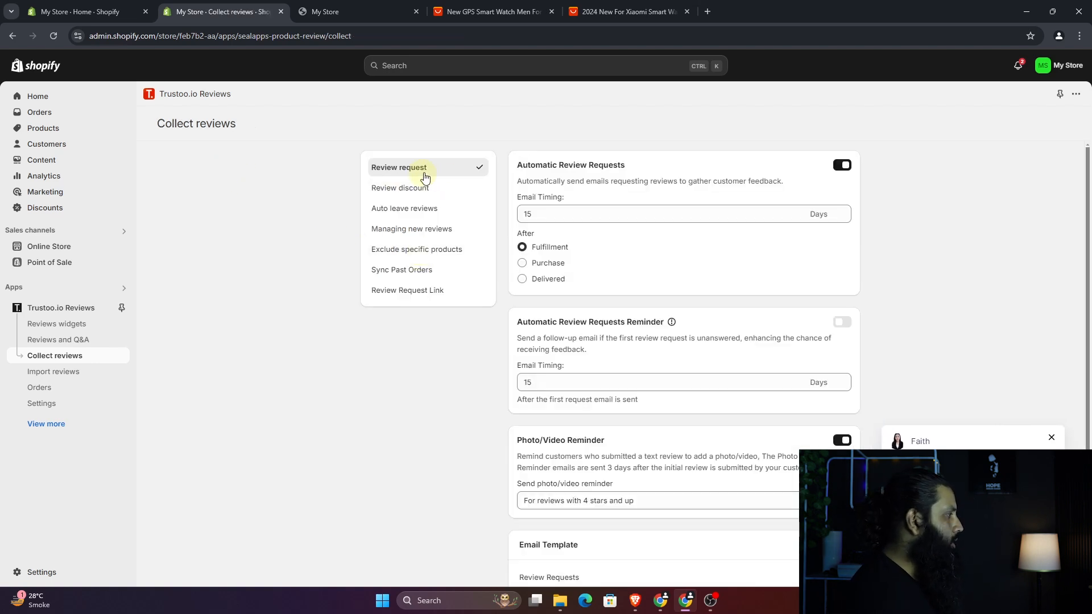
- In the Review discount settings, keep Percentage off as the discount type and set the discount amount to 5
left_click(408, 192)
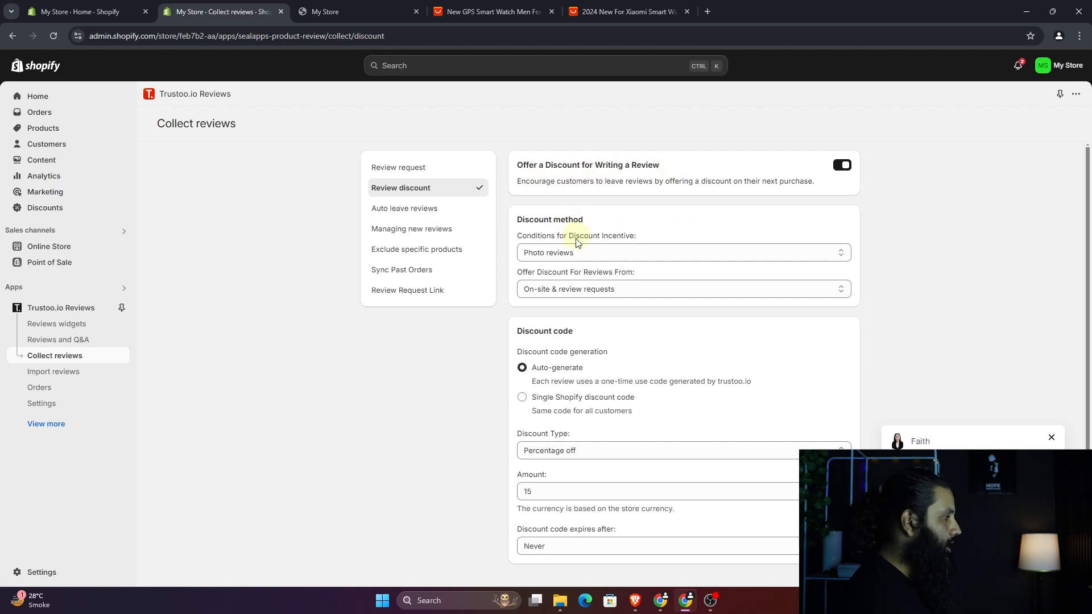
scroll(625, 327, "down", 1)
scroll(640, 349, "down", 1)
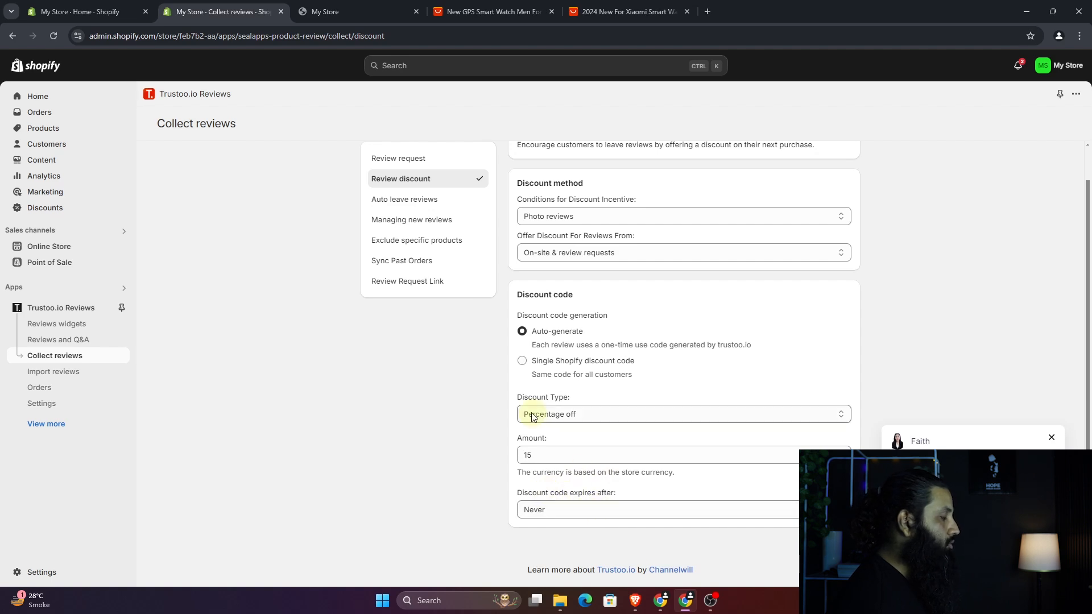
left_click(631, 419)
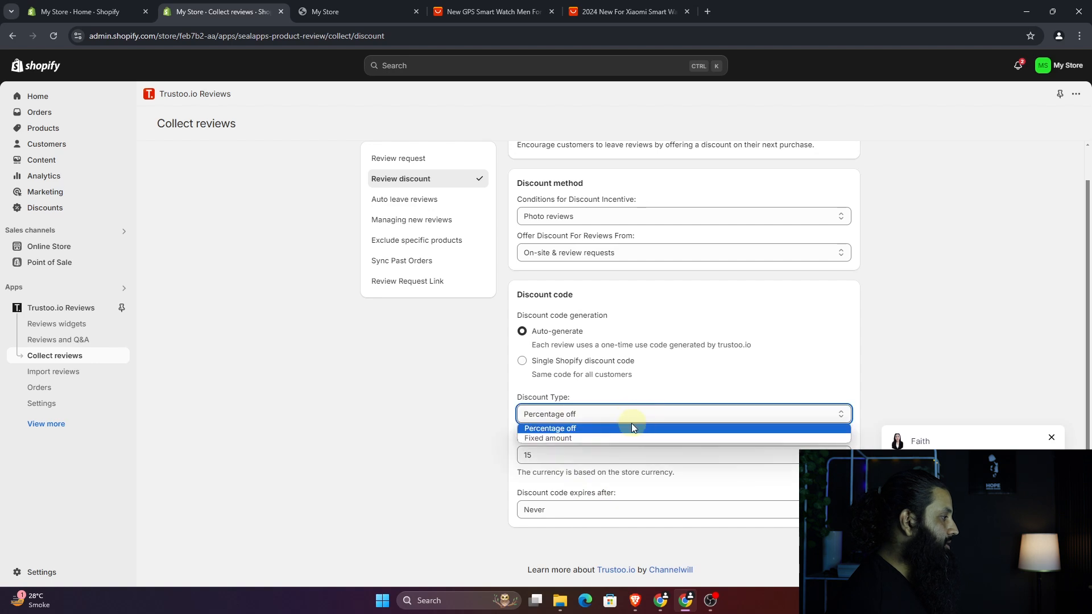
left_click(686, 382)
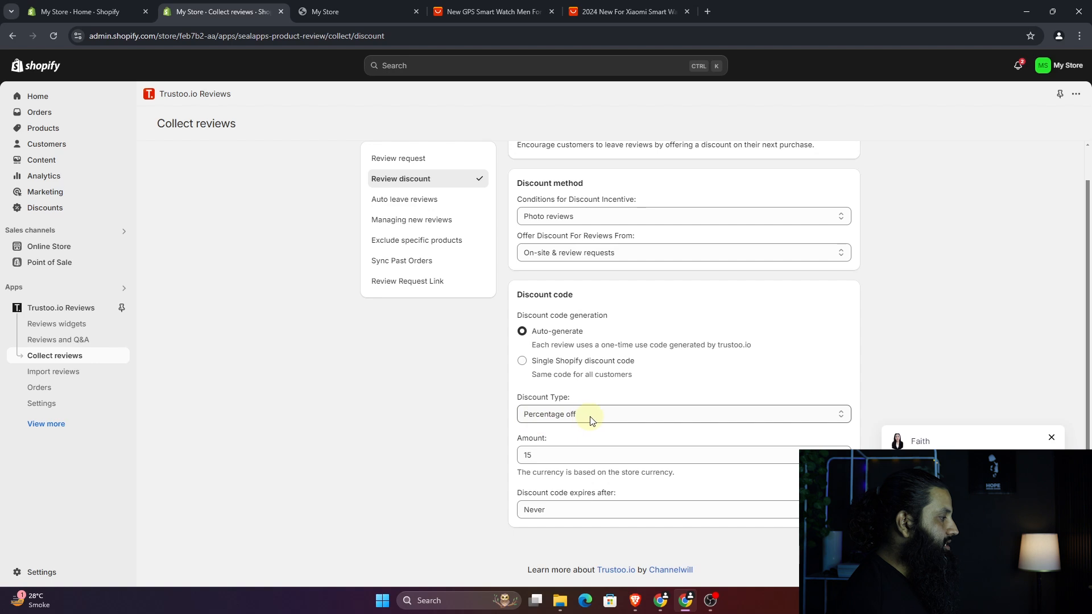
left_click_drag(551, 456, 503, 462)
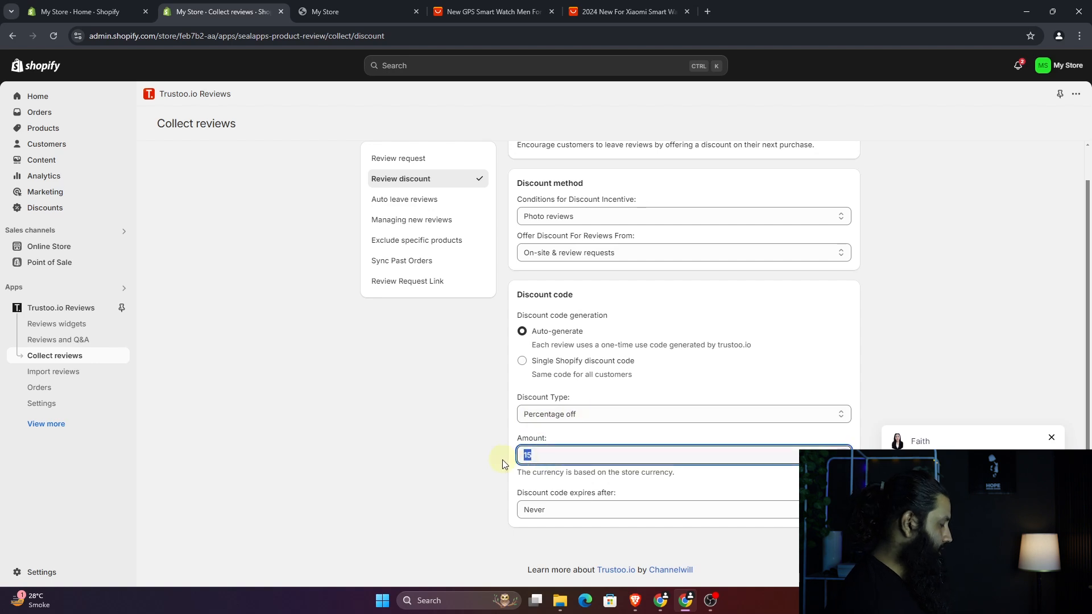
type("5")
key("Return")
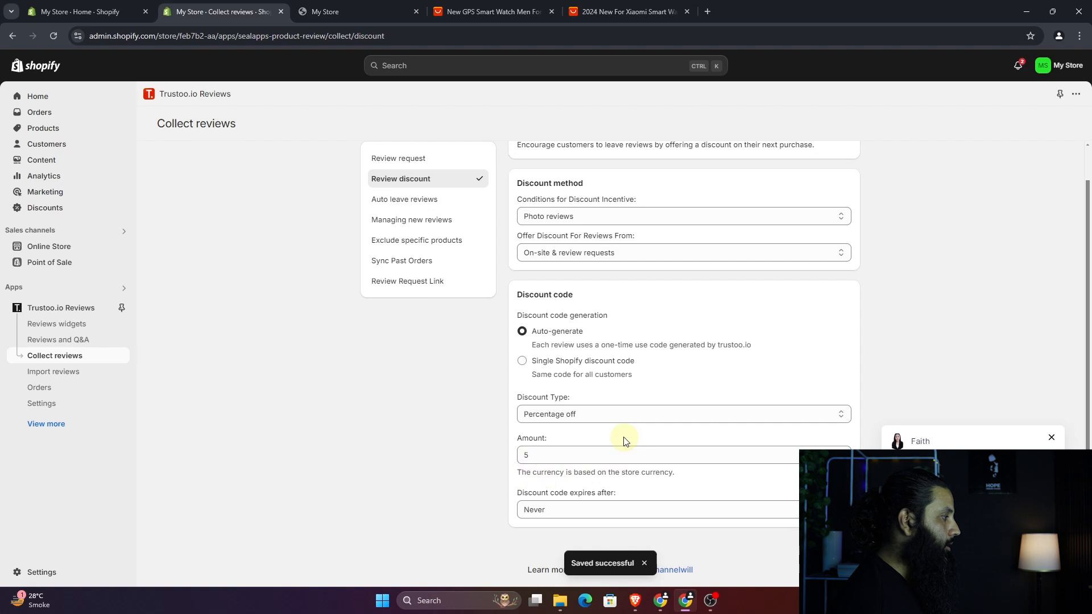
scroll(680, 370, "up", 1)
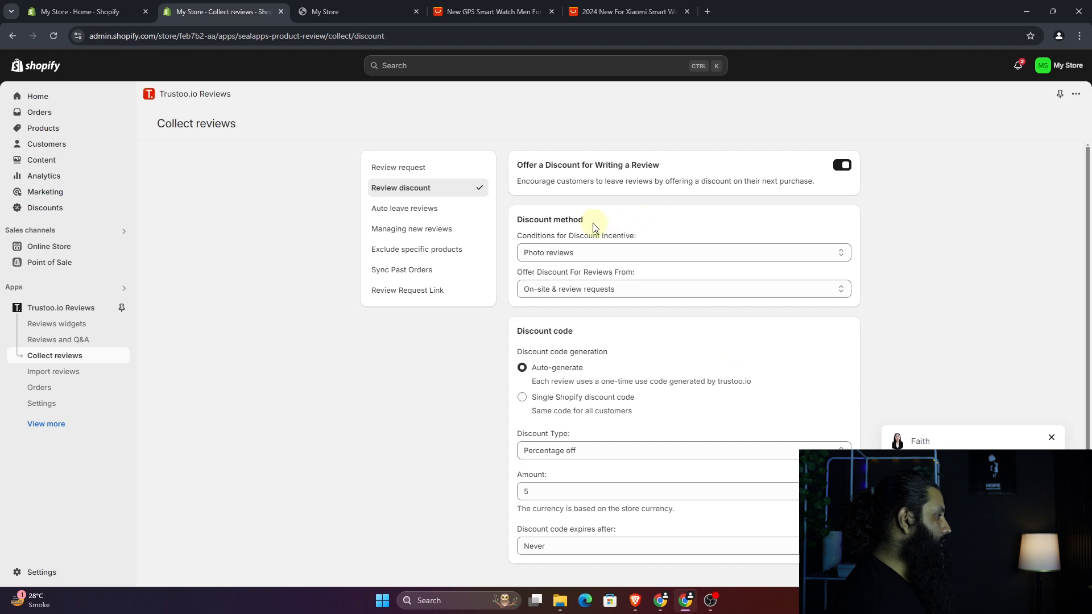
- View Auto leave reviews, try the 5 Stars Reviews, 4 Stars and Up, and All Reviews auto-publish options for new reviews, and restore Disabled
left_click(415, 211)
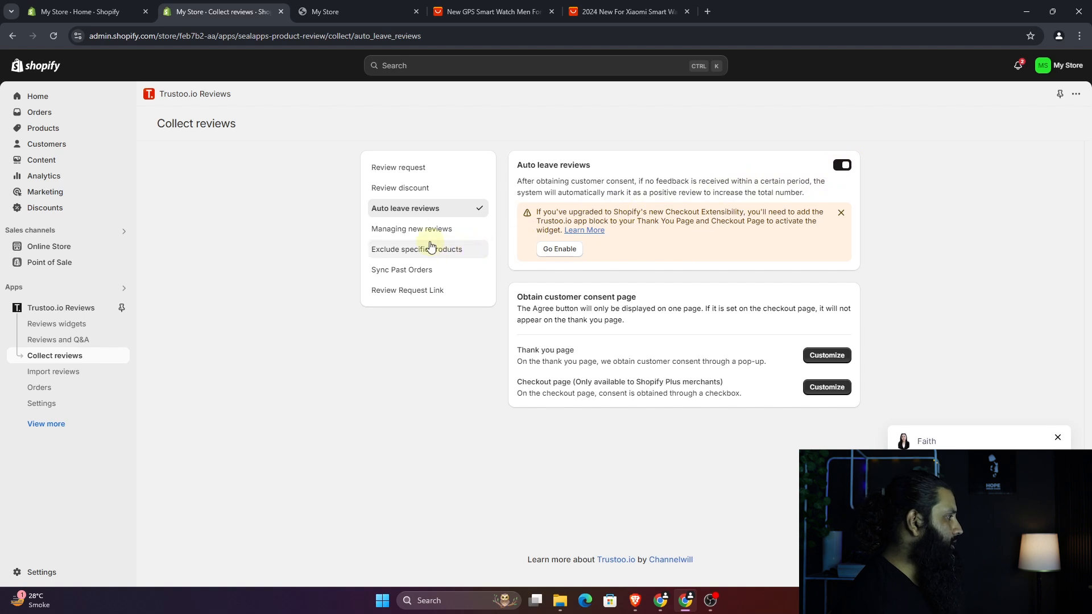
left_click(438, 233)
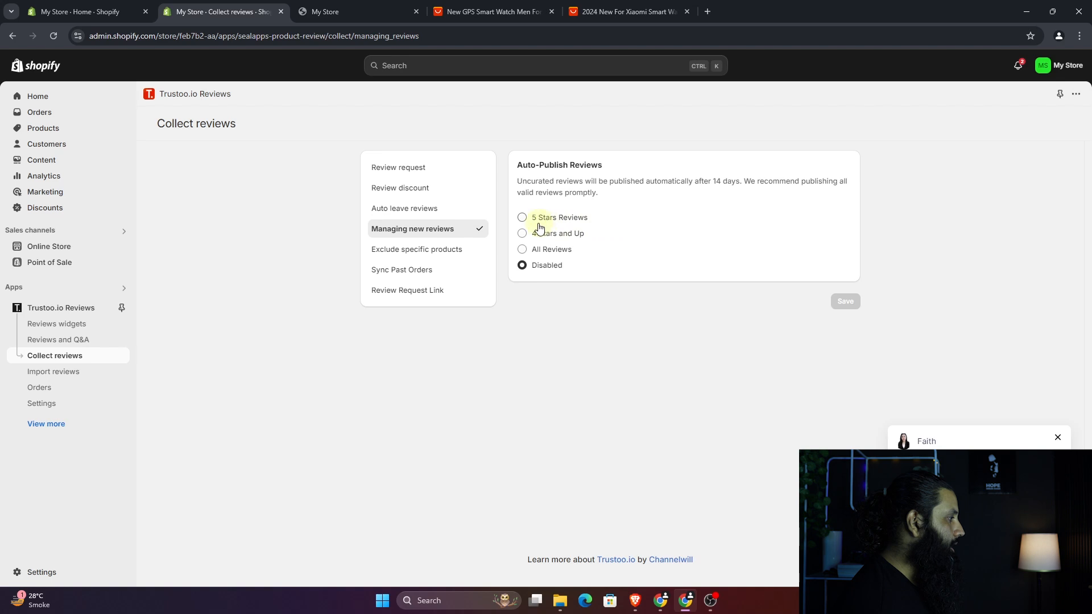
left_click(521, 218)
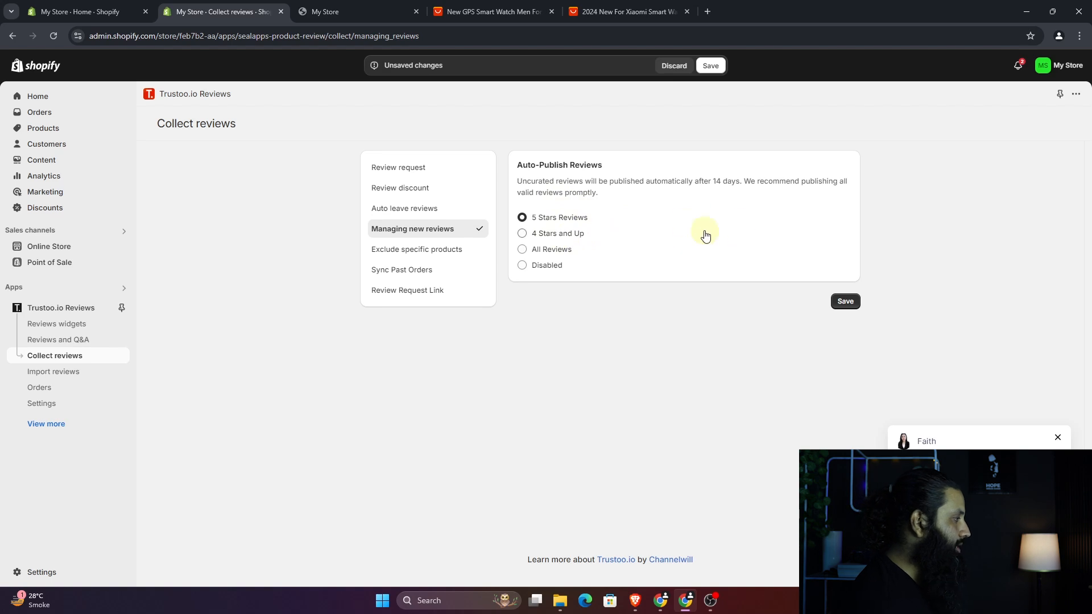
left_click(544, 242)
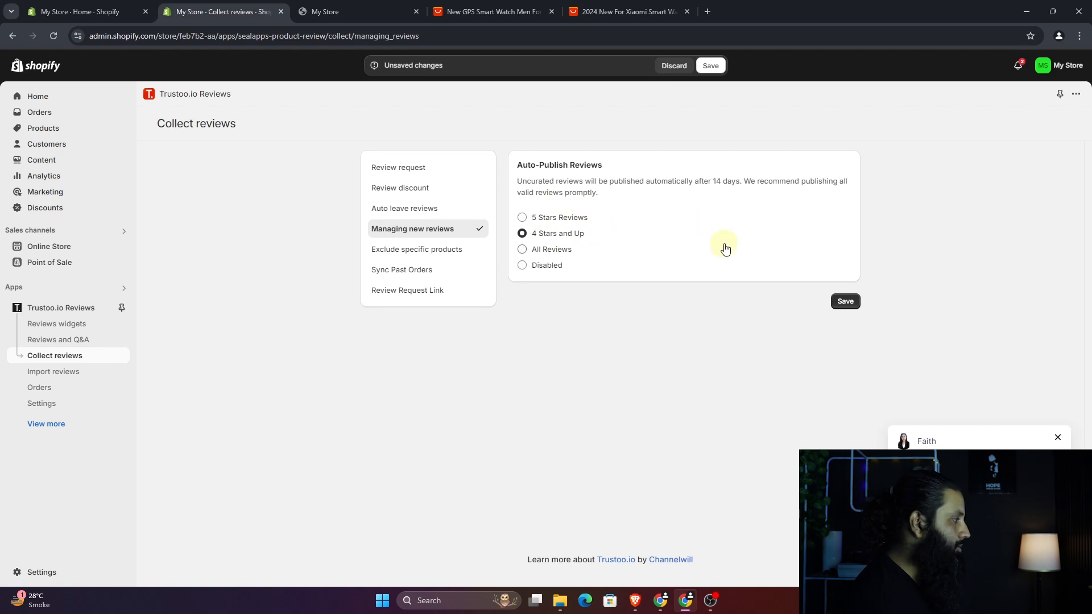
left_click(563, 251)
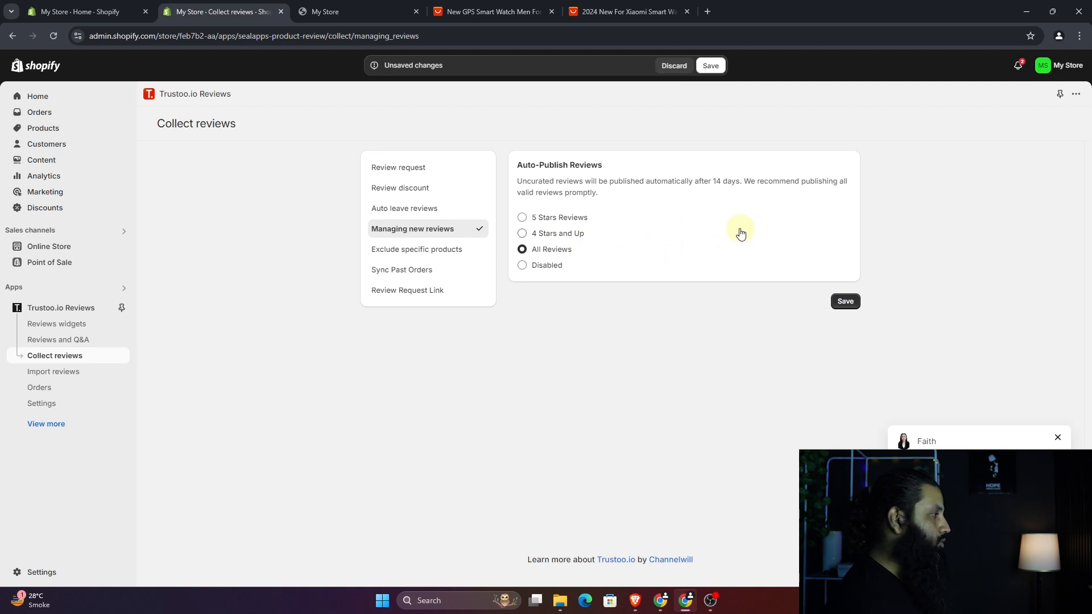
left_click(522, 265)
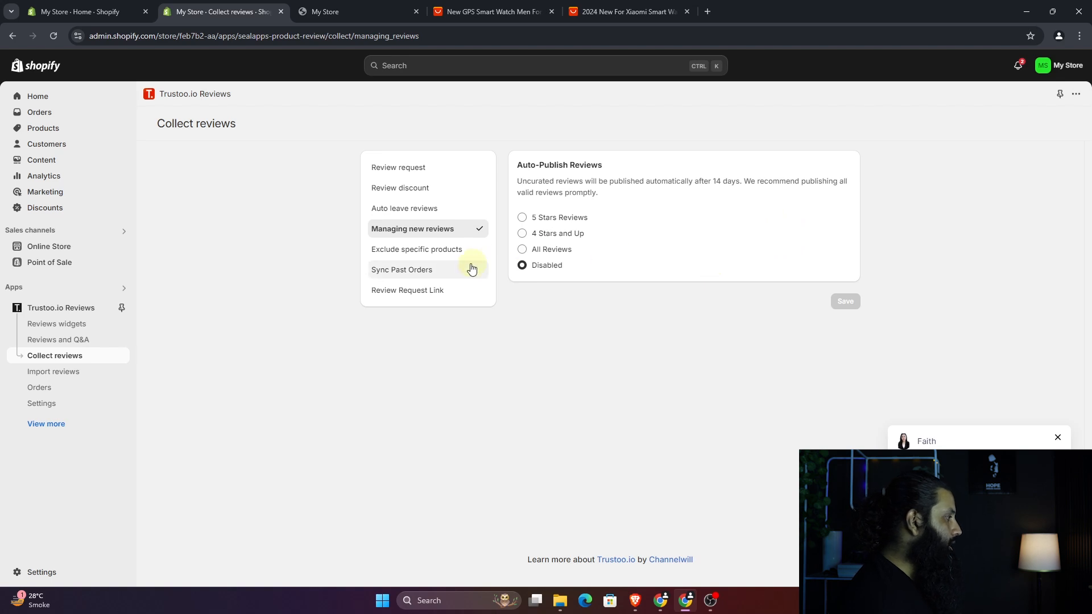
- Look through the Exclude specific products settings and product picker, the Sync Past Orders options and the Review Request Link instructions
left_click(455, 254)
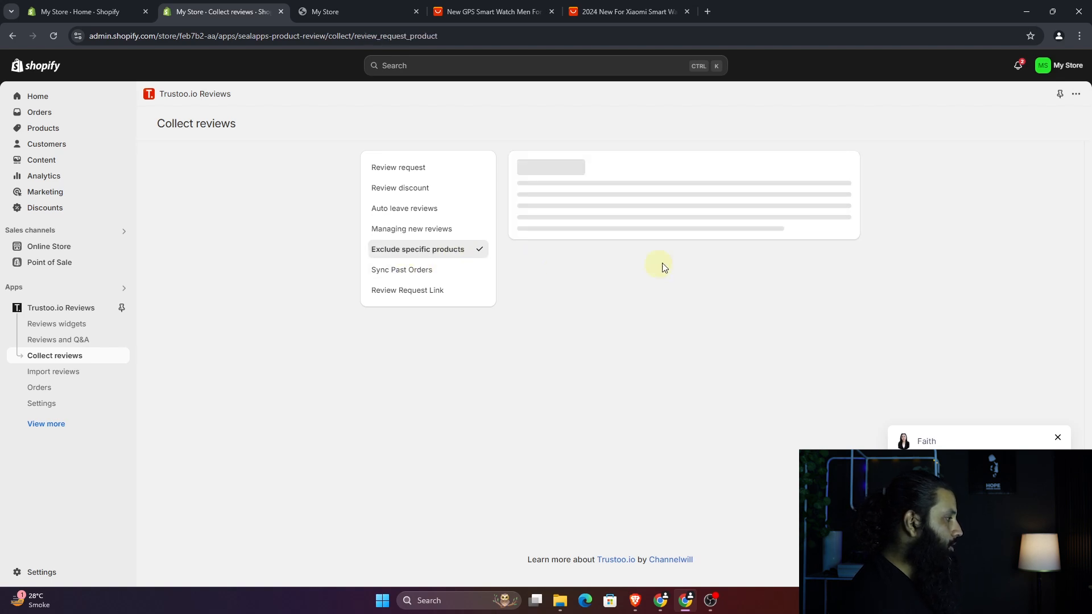
left_click(555, 203)
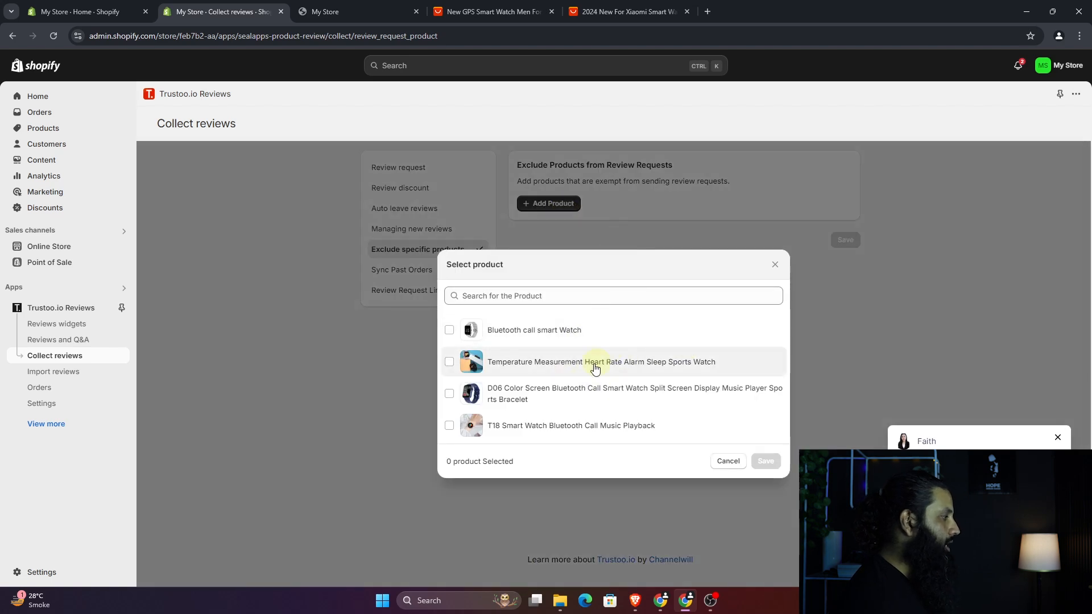
left_click(775, 264)
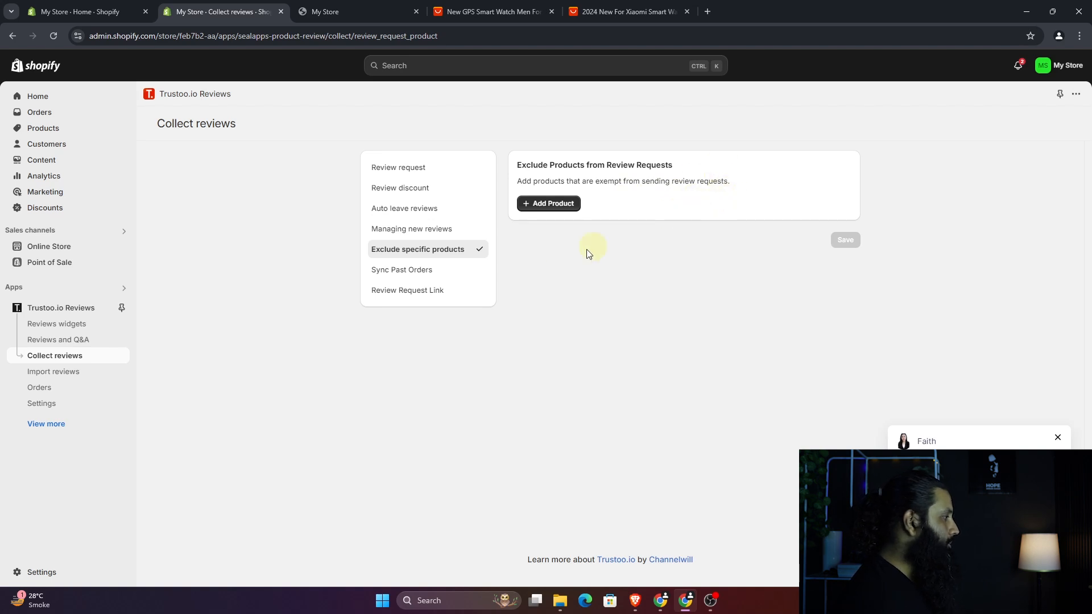
left_click(436, 275)
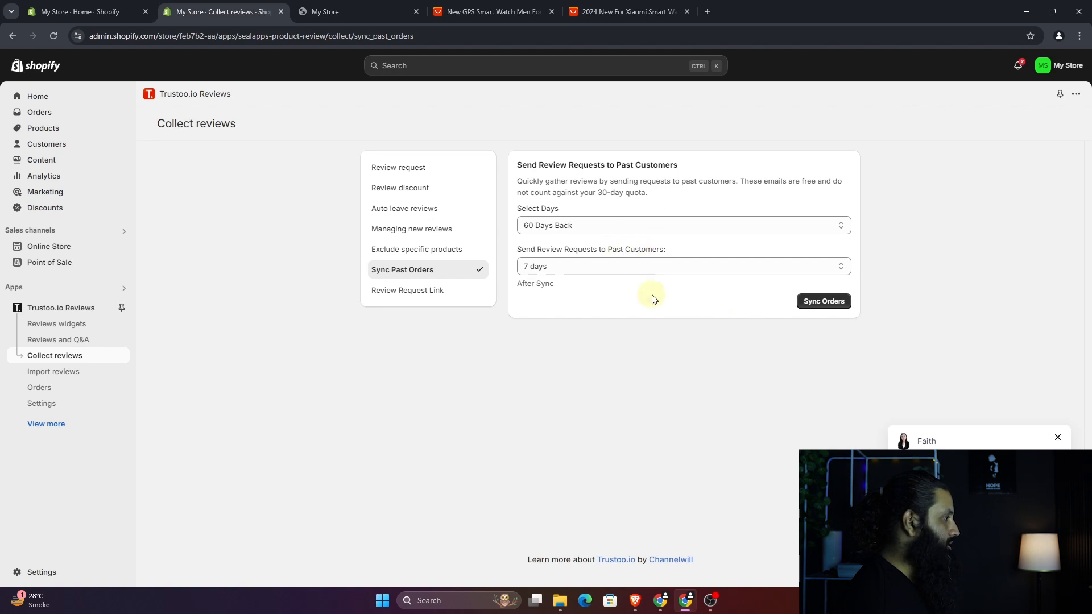
left_click(443, 292)
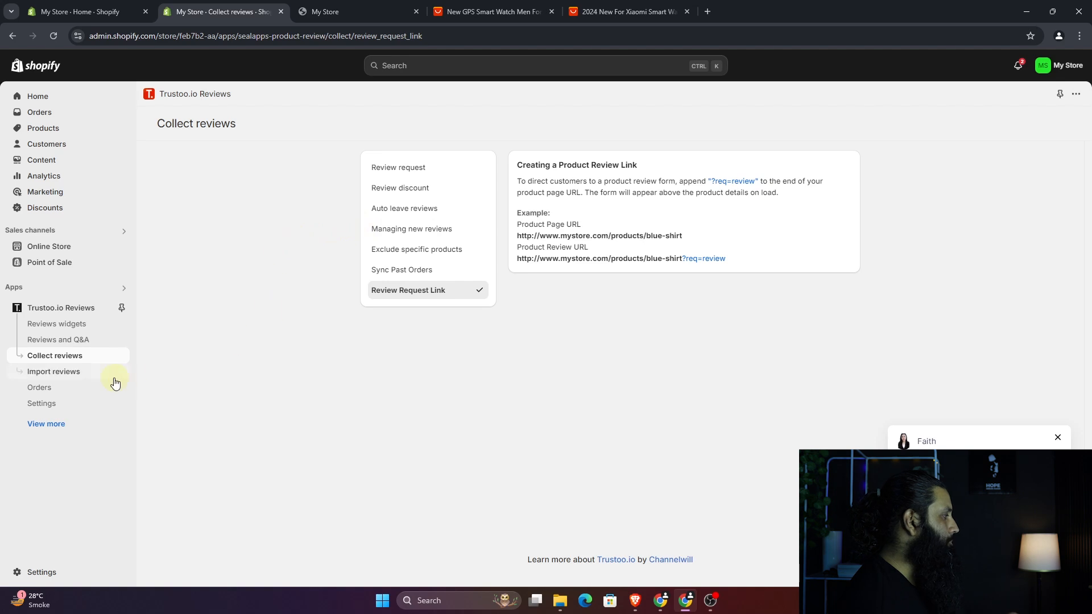
- Open Import reviews and examine the import methods, the product list and the import task
left_click(93, 372)
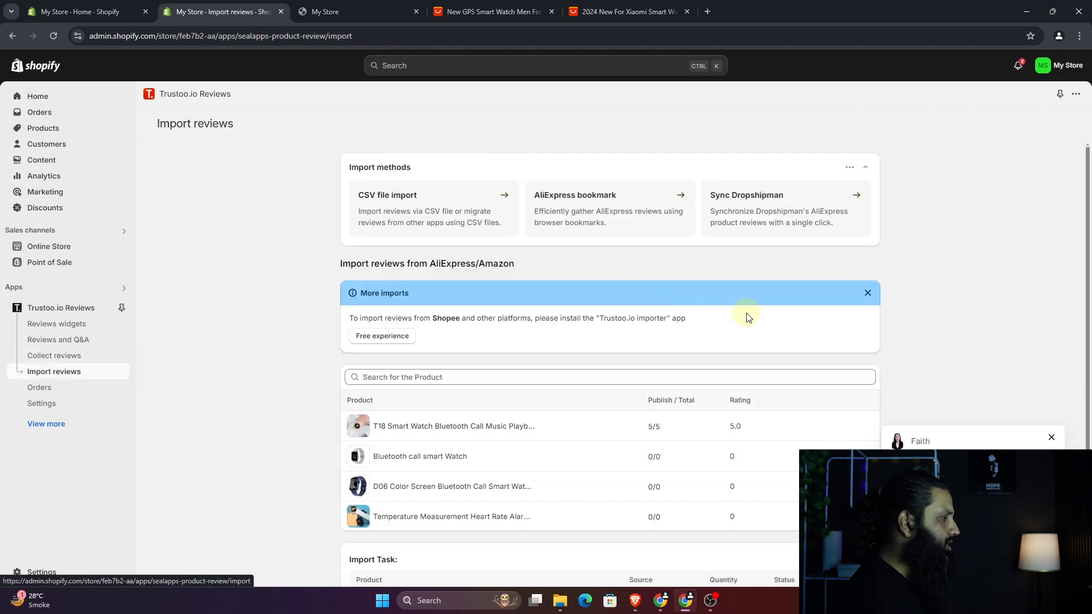
scroll(747, 317, "down", 2)
scroll(755, 353, "up", 2)
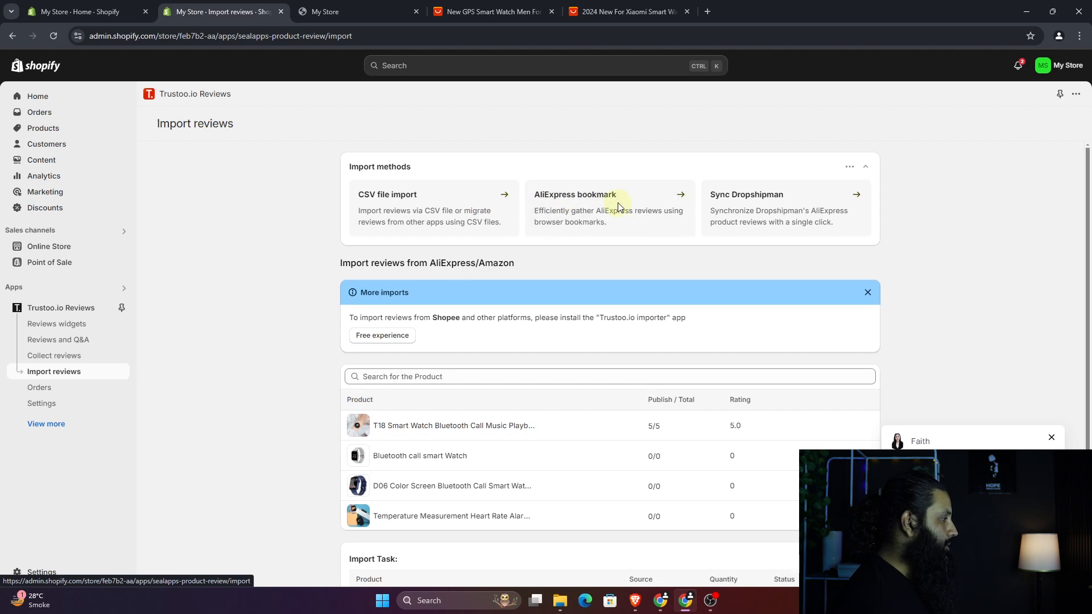
scroll(599, 249, "down", 2)
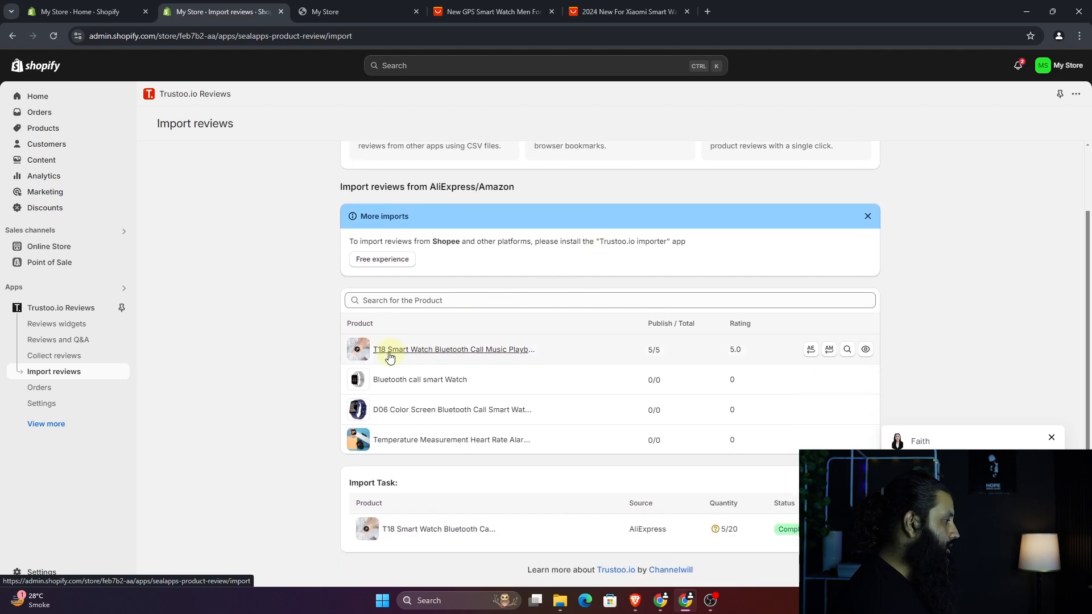
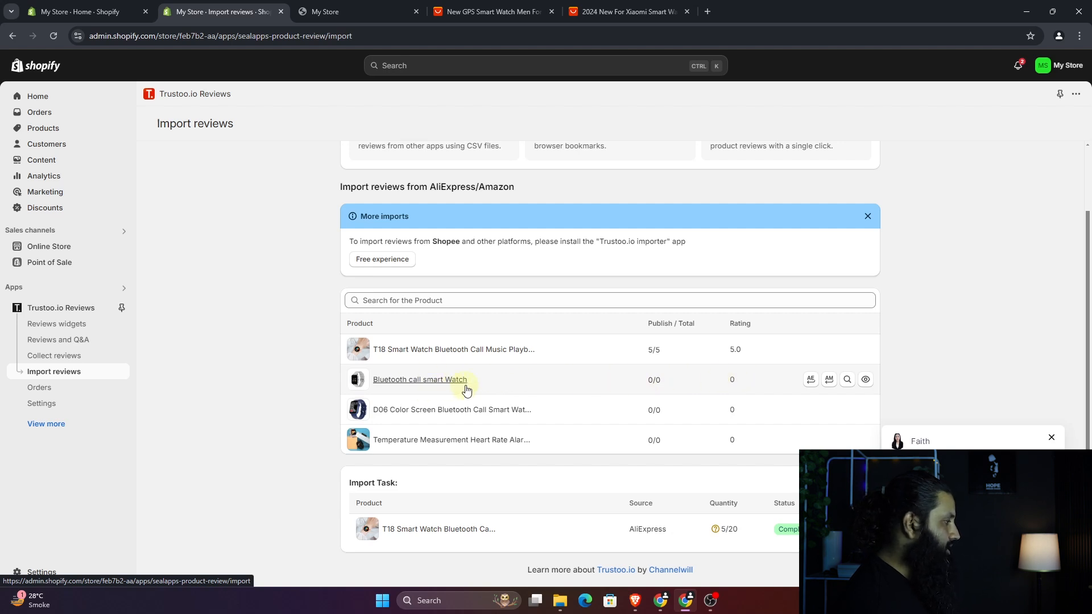
- Look over the New GPS Smart Watch listing on AliExpress, examining its product details and customer reviews
left_click(487, 12)
scroll(530, 262, "up", 3)
scroll(528, 261, "up", 3)
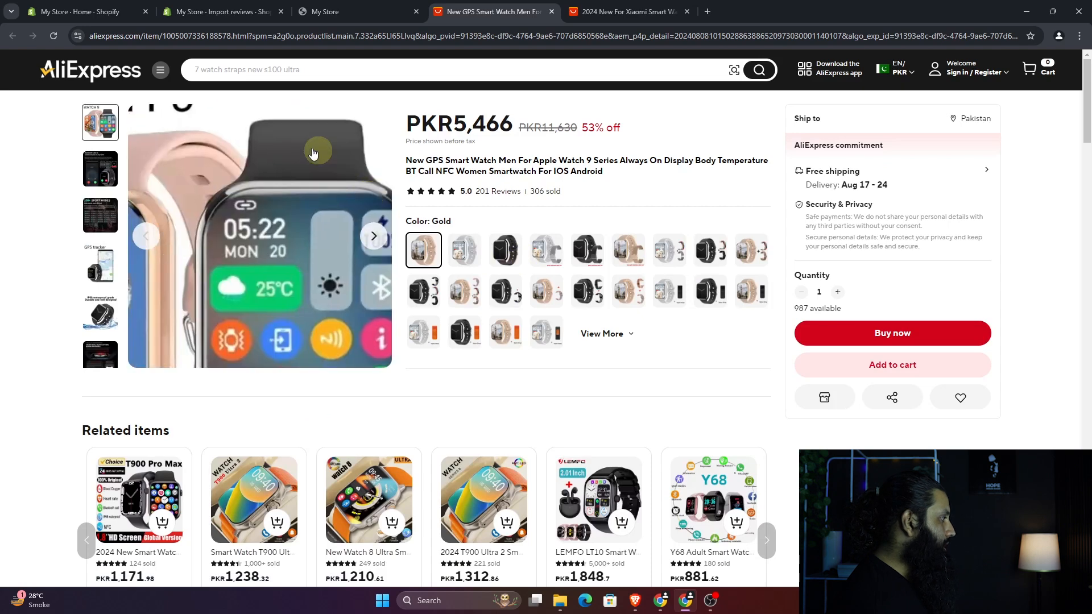
scroll(595, 243, "down", 10)
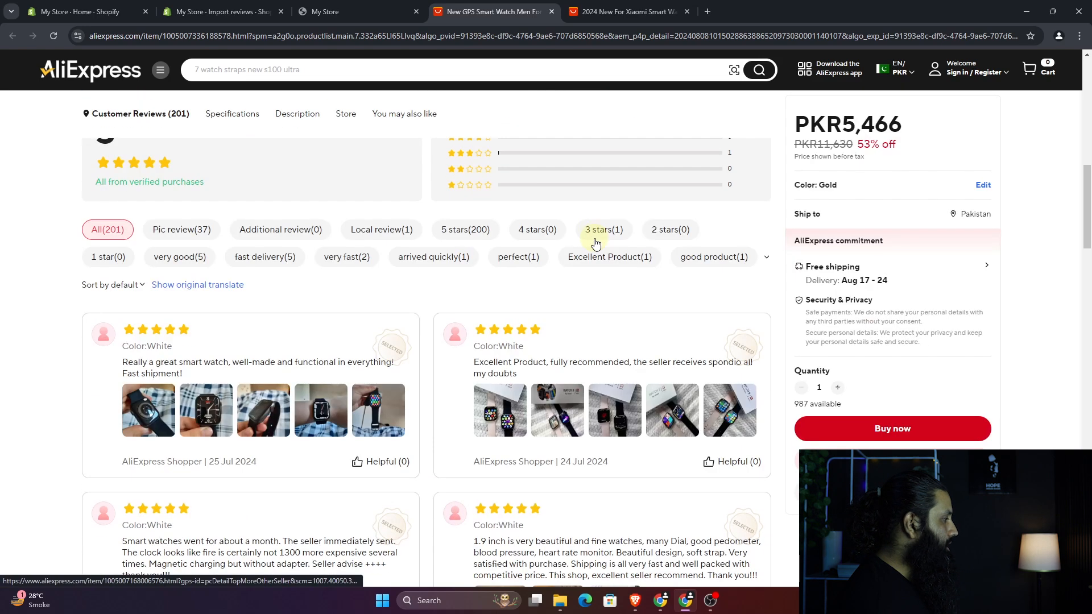
scroll(595, 243, "up", 10)
scroll(538, 284, "down", 10)
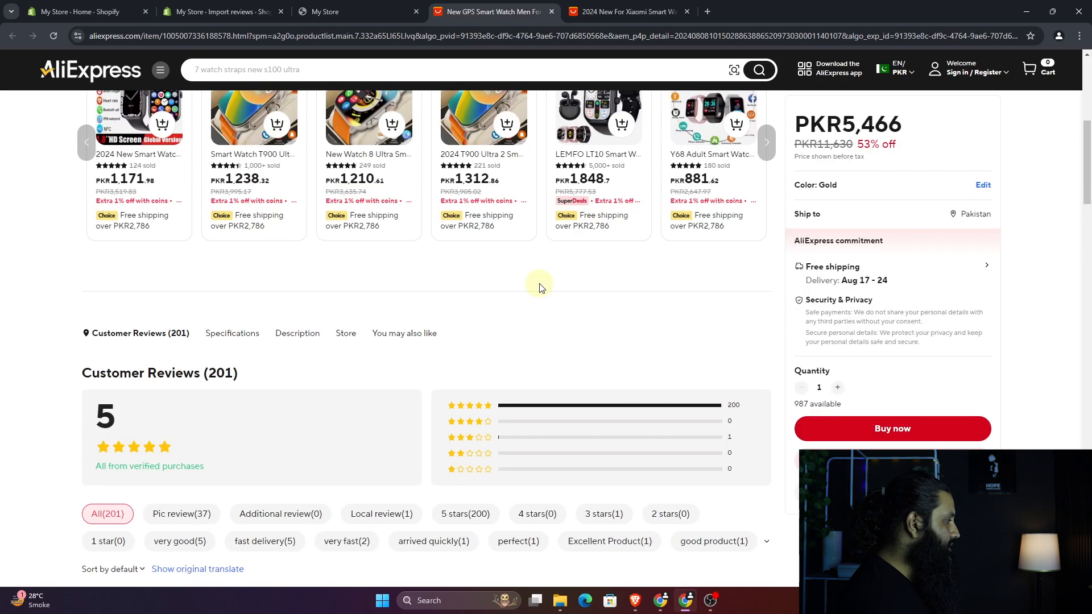
scroll(398, 364, "down", 5)
scroll(451, 309, "up", 6)
scroll(444, 309, "up", 10)
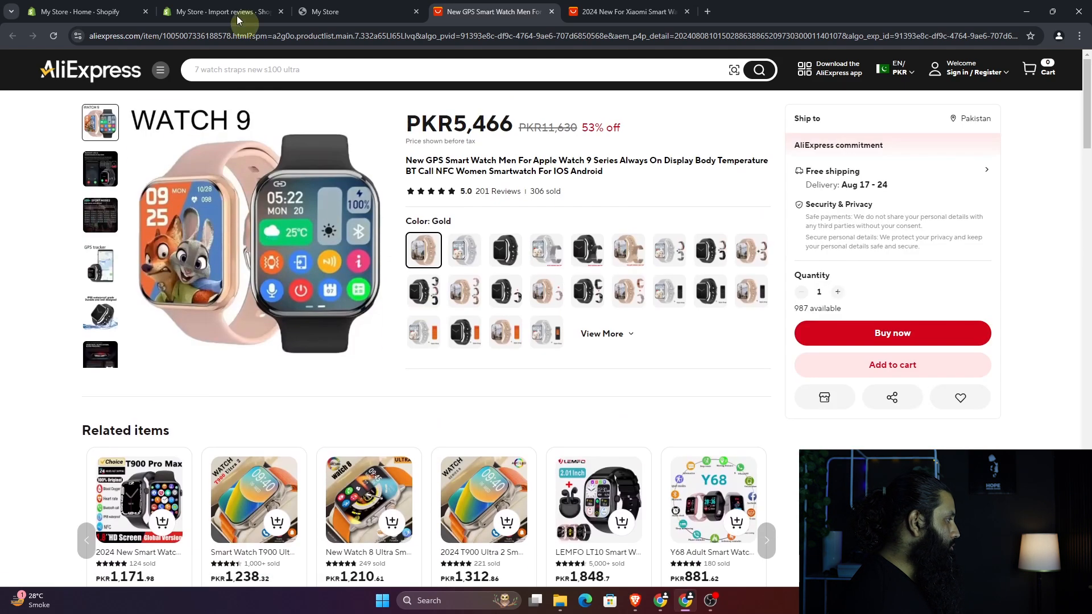
- Start an AliExpress review import for Bluetooth call smart Watch, using the New GPS Smart Watch listing's URL as the product link
left_click(219, 12)
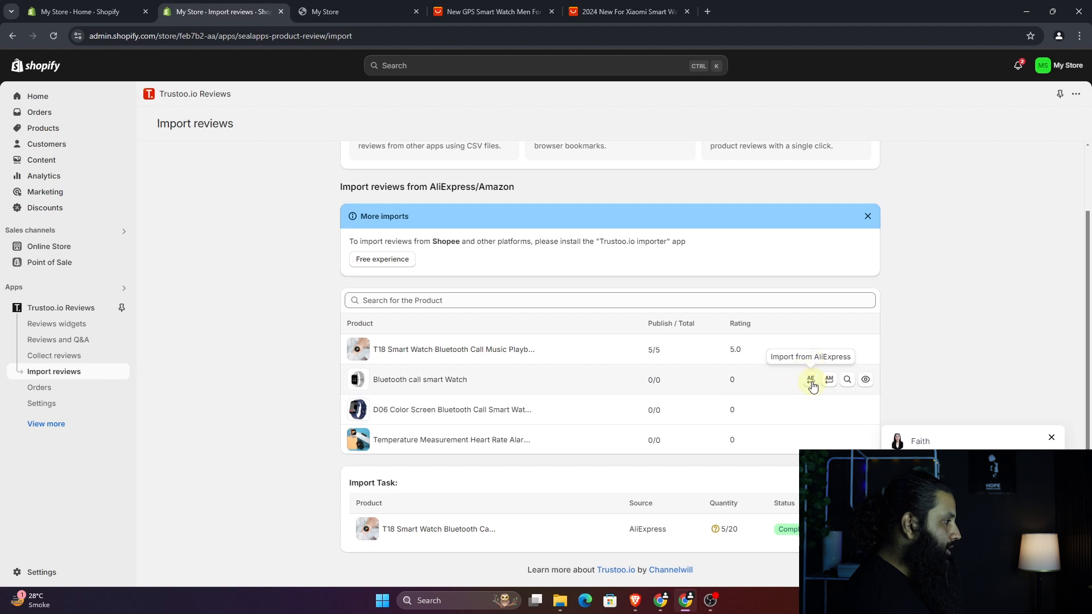
left_click(811, 382)
left_click(460, 6)
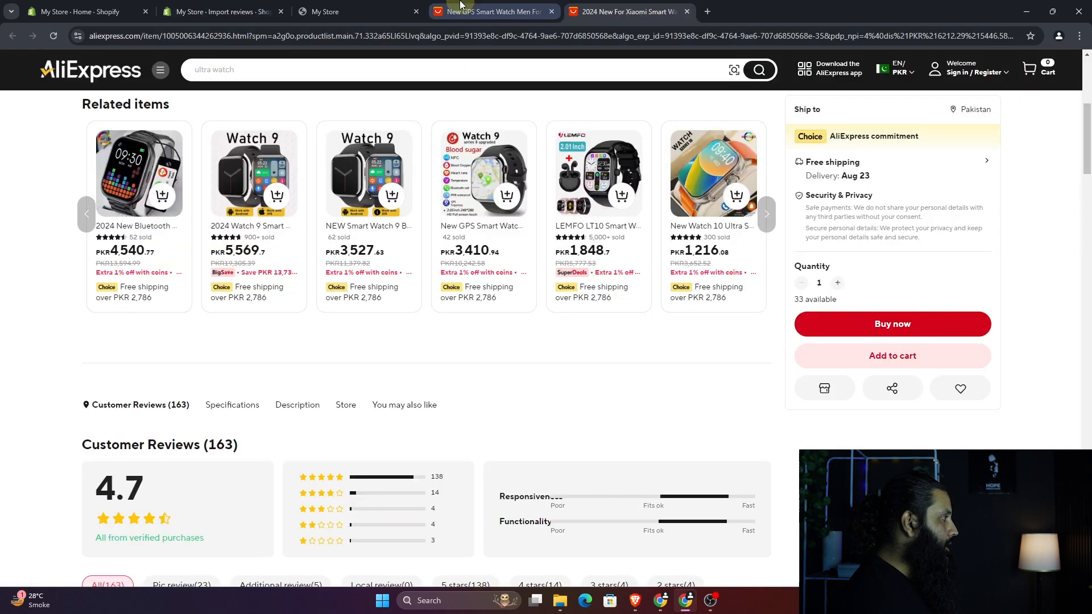
left_click(388, 36)
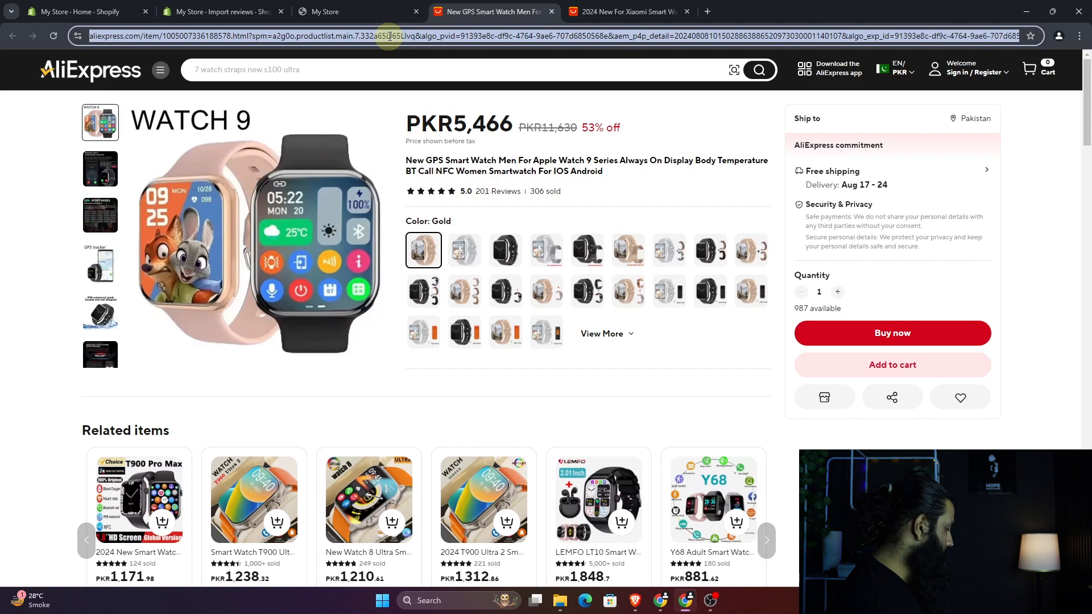
key("ctrl+c")
left_click(221, 11)
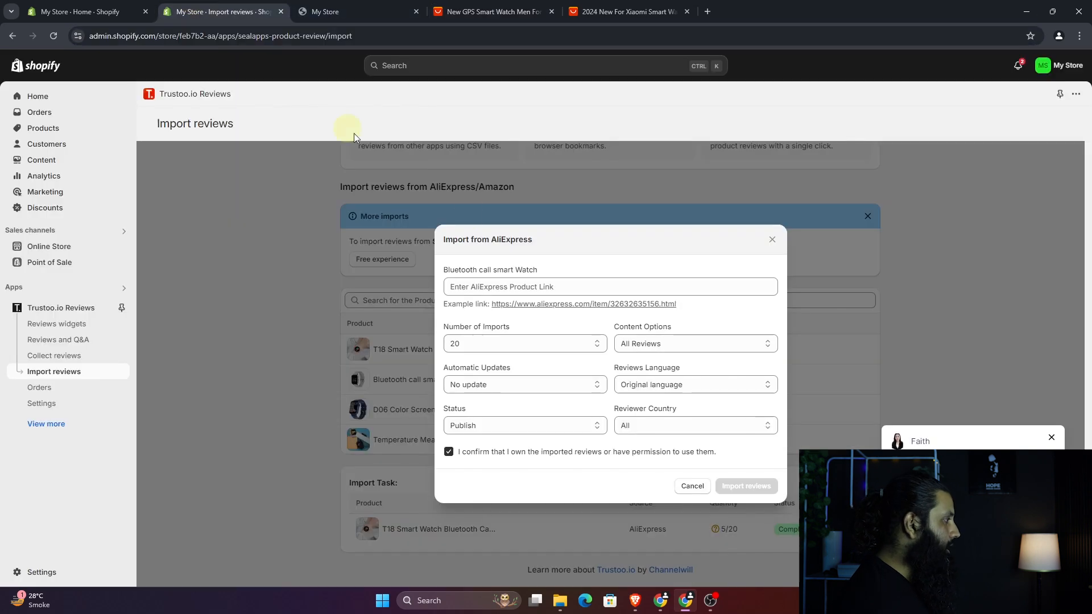
left_click(541, 286)
key("ctrl+v")
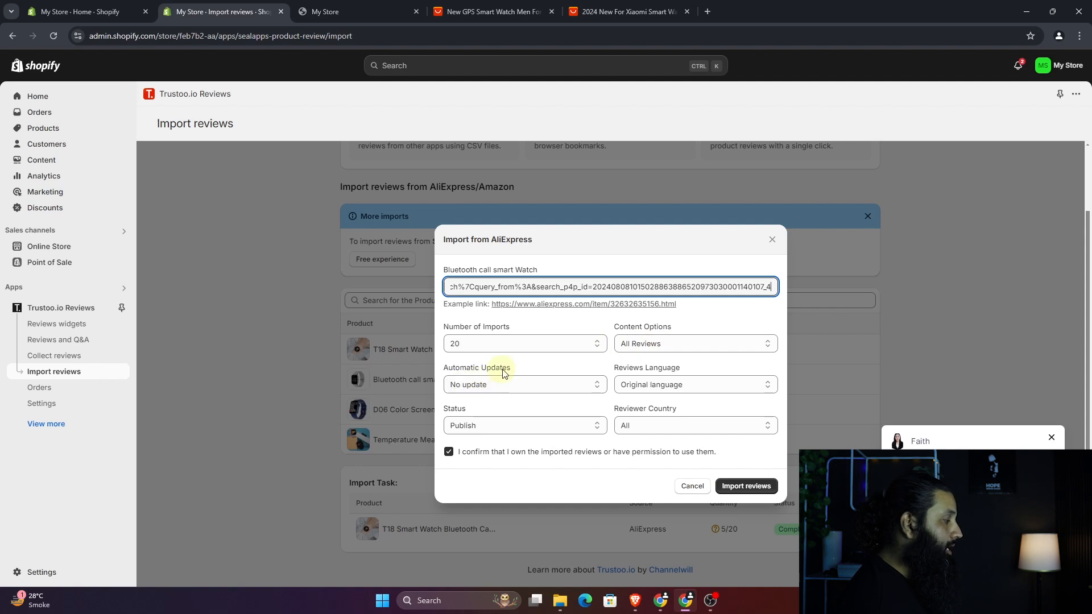
- Keep Automatic Updates at No update and run the review import for Bluetooth call smart Watch
left_click(595, 389)
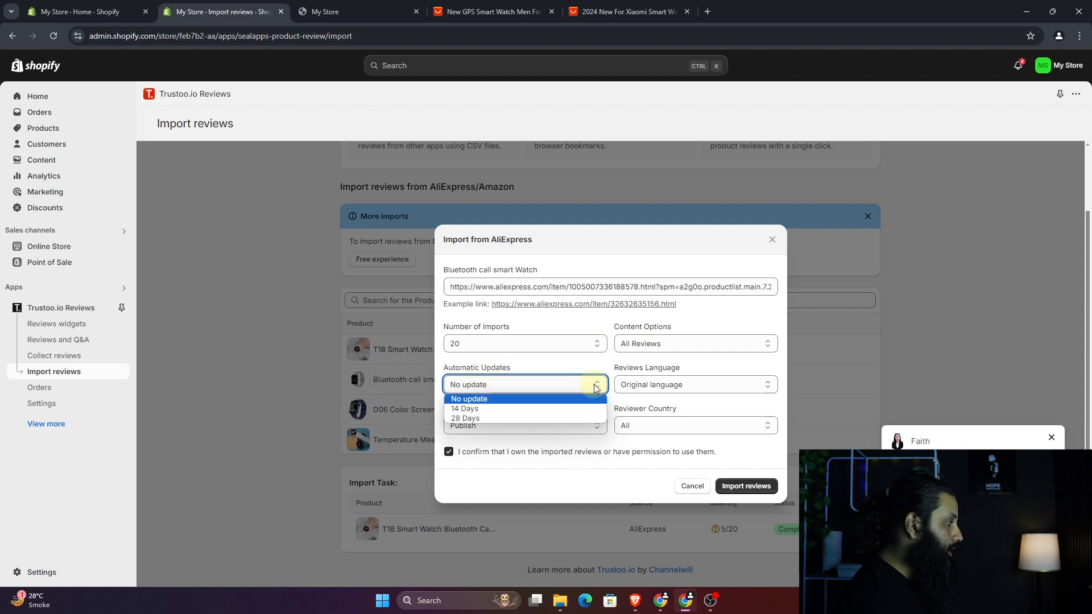
left_click(549, 399)
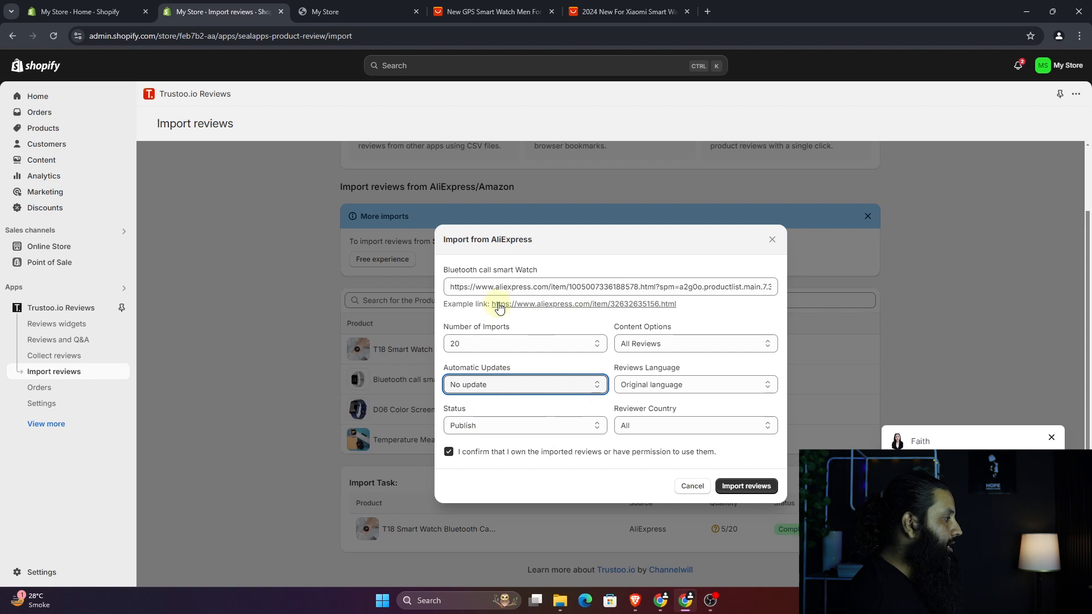
left_click(735, 487)
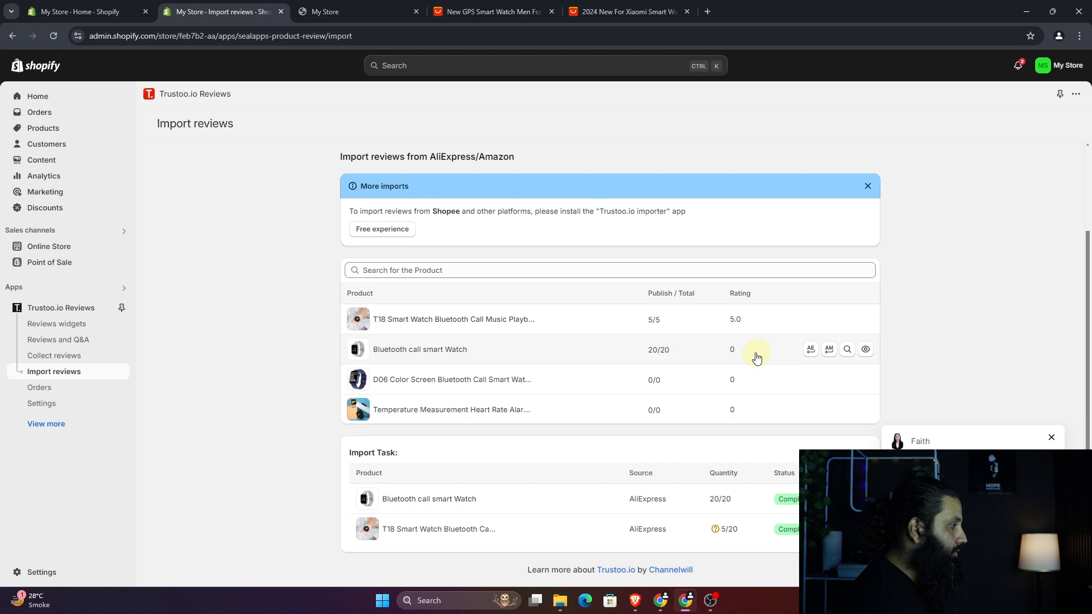
- Open the Bluetooth call smart Watch page in the storefront and view its star rating, Buyers Shows photos and review carousel
left_click(865, 350)
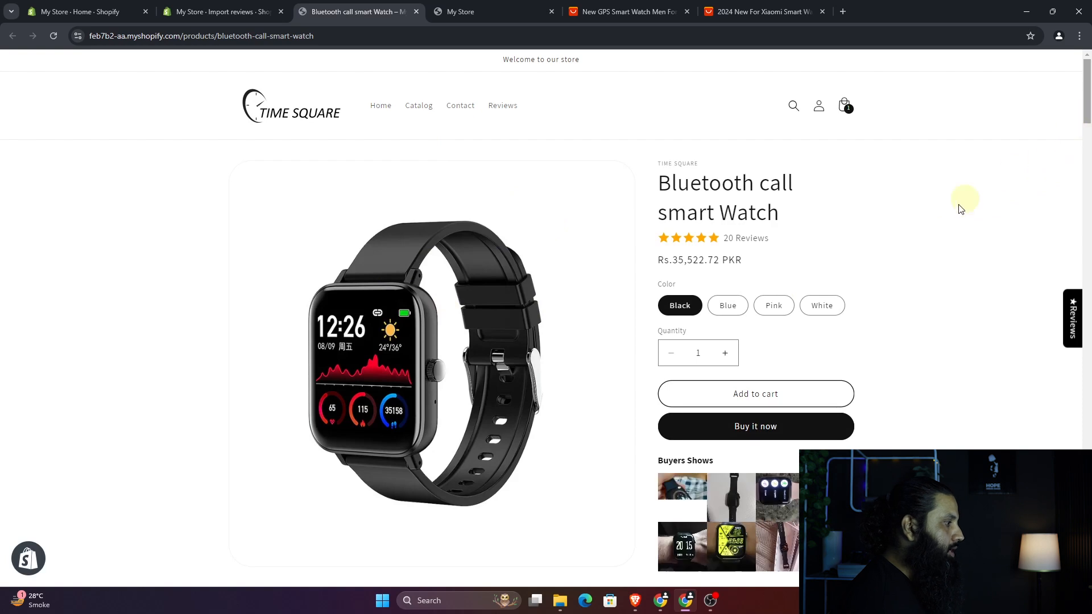
scroll(963, 263, "down", 1)
scroll(964, 262, "down", 1)
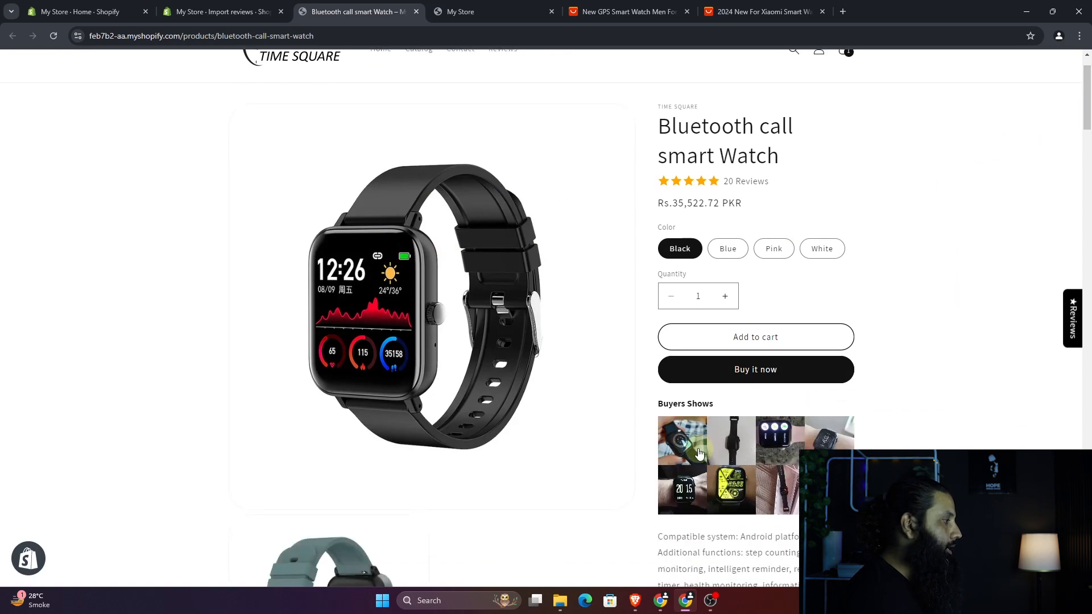
scroll(836, 425, "down", 2)
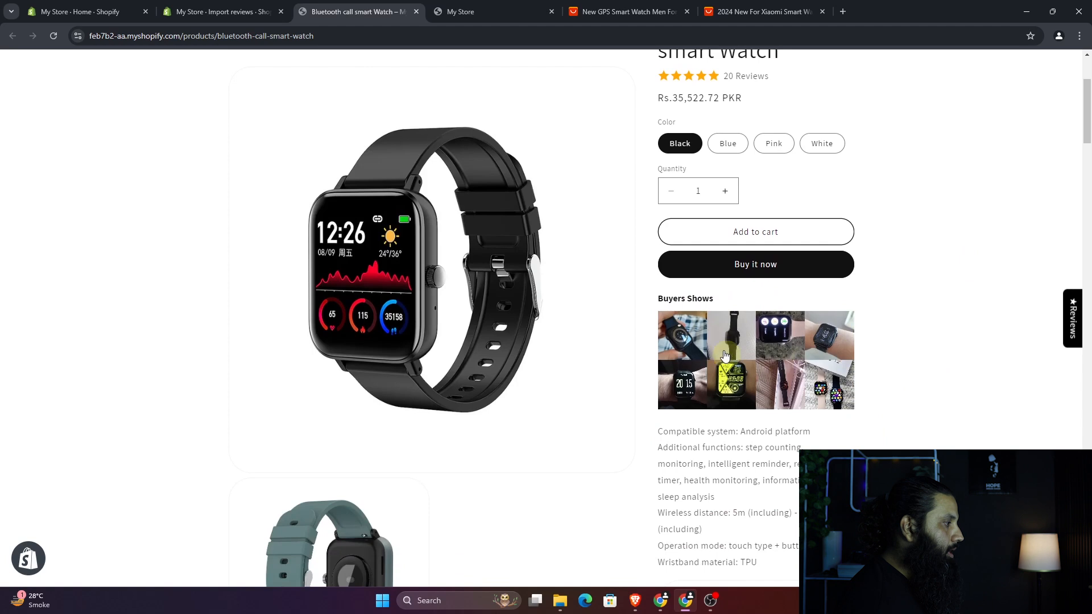
scroll(842, 354, "down", 6)
scroll(842, 354, "down", 20)
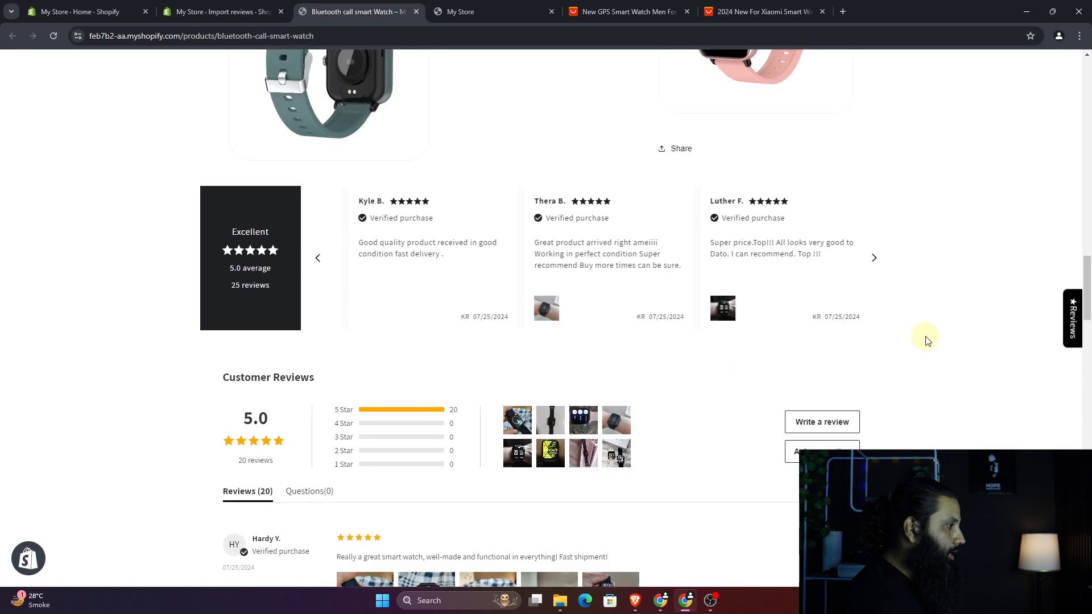
scroll(926, 339, "up", 4)
scroll(439, 275, "up", 2)
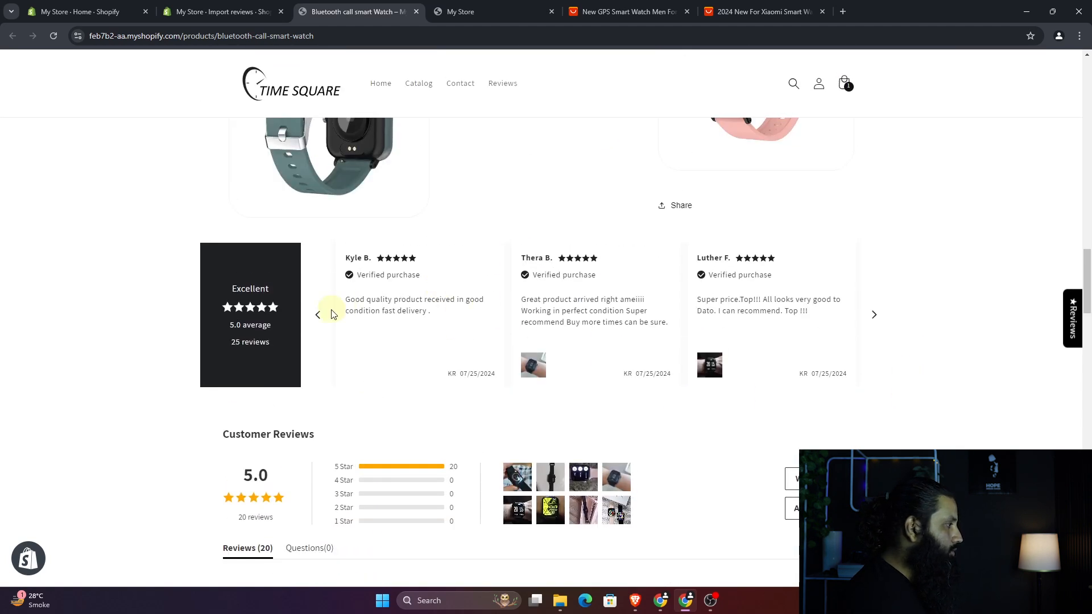
scroll(739, 340, "down", 4)
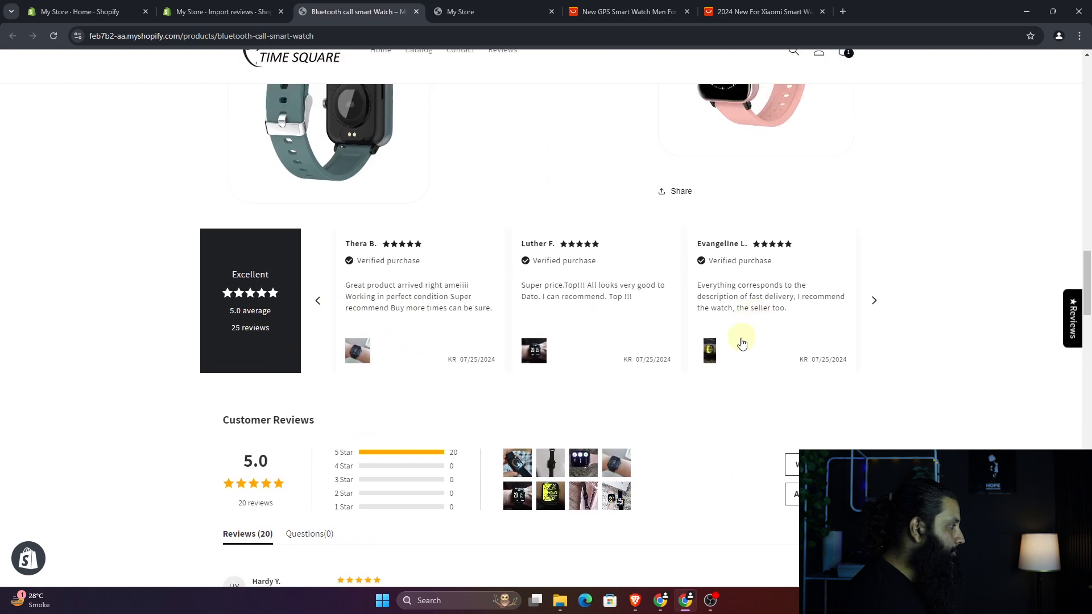
- Read through the Customer Reviews section on the product page, checking the rating breakdown, review texts, photos and dates
scroll(516, 343, "down", 10)
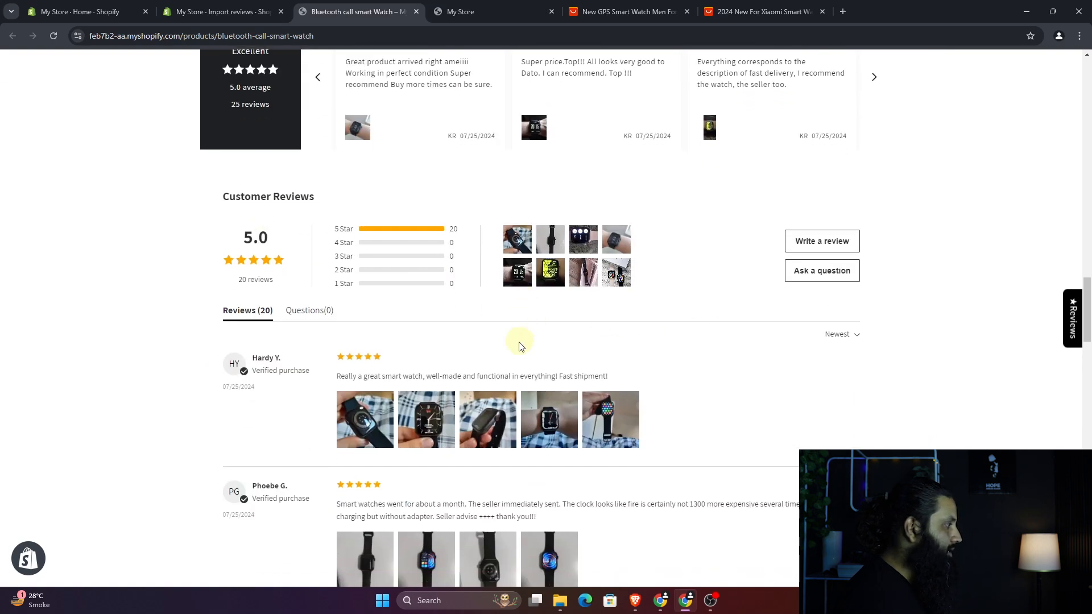
scroll(519, 347, "down", 15)
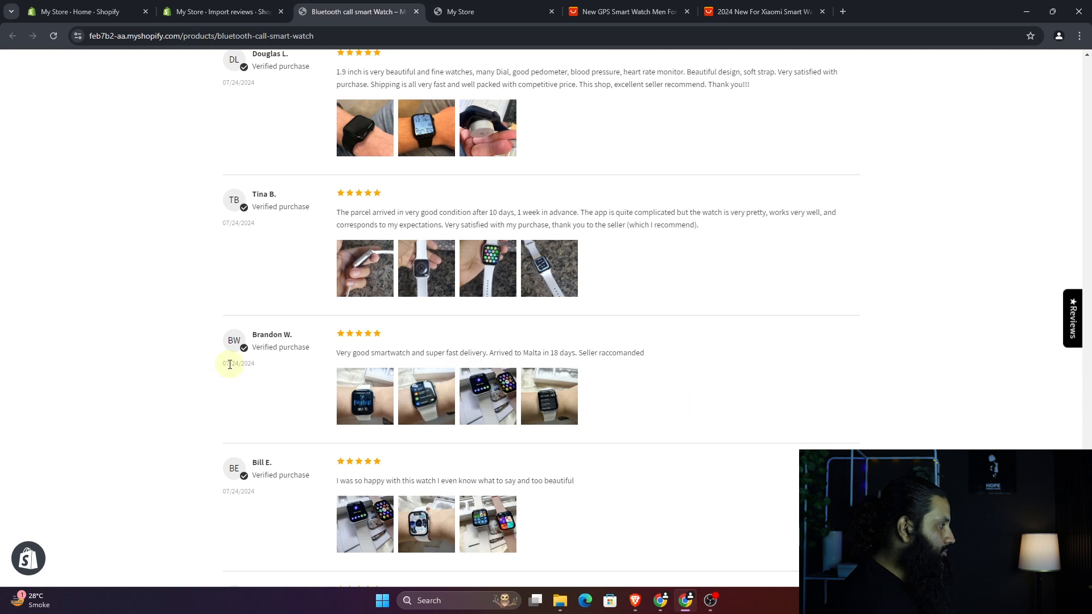
scroll(368, 368, "down", 6)
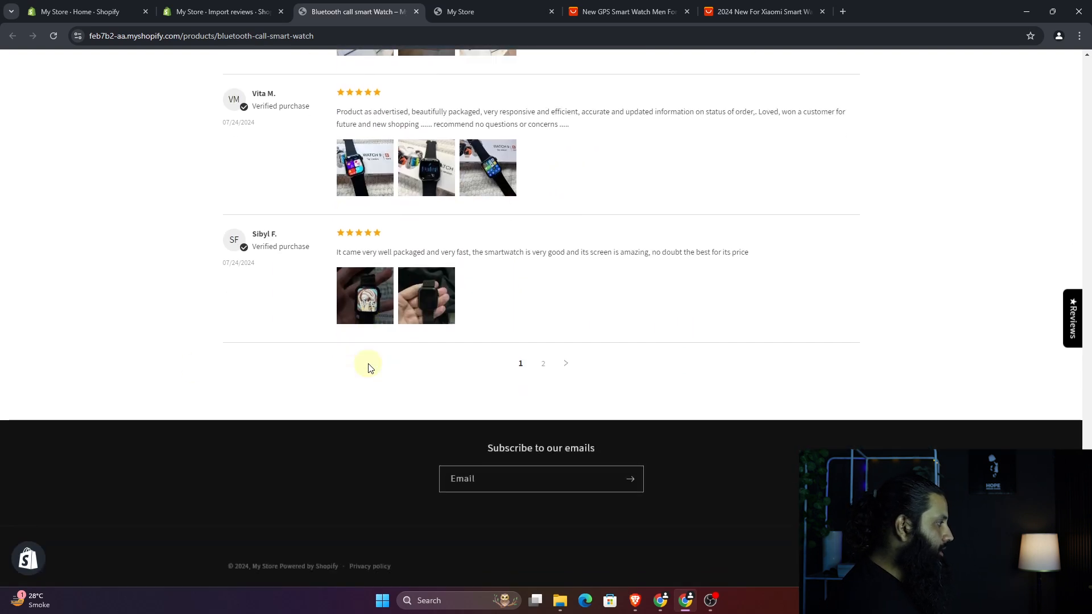
scroll(369, 364, "up", 9)
scroll(387, 357, "up", 15)
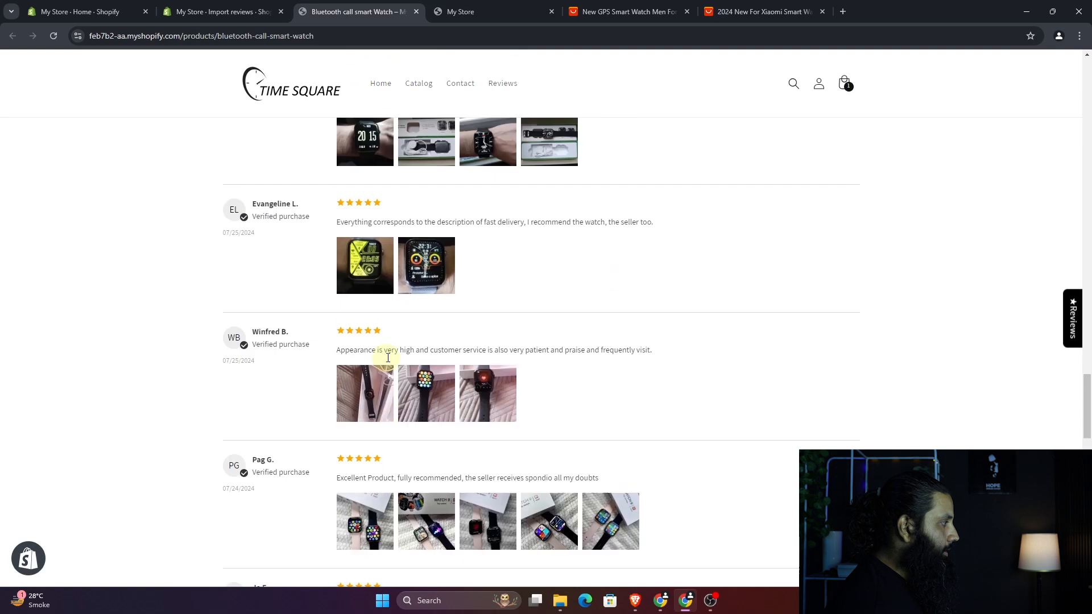
scroll(385, 360, "up", 3)
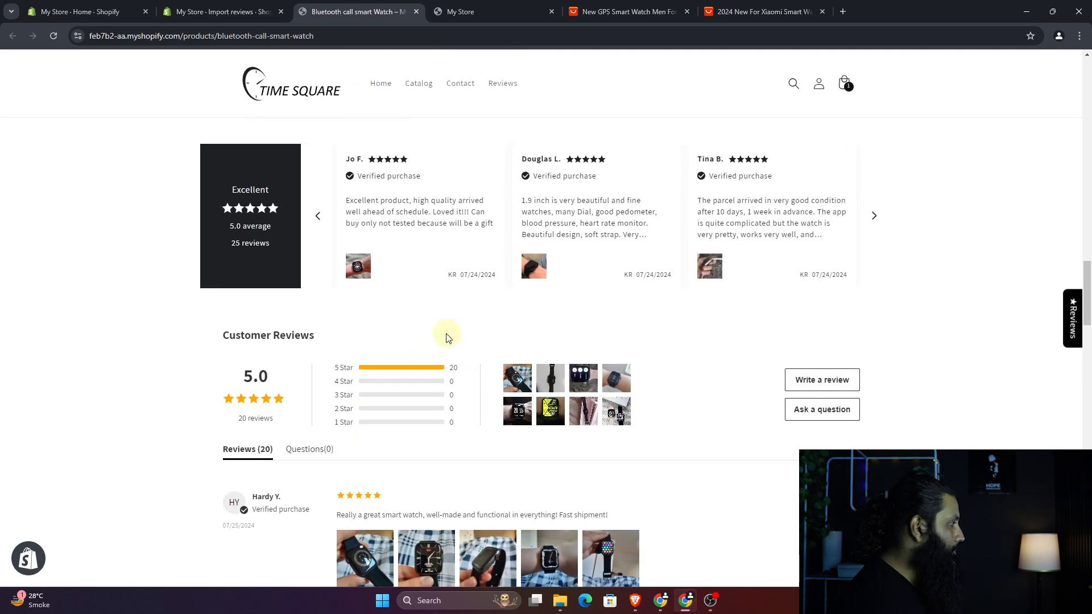
scroll(494, 435, "down", 2)
scroll(546, 280, "up", 5)
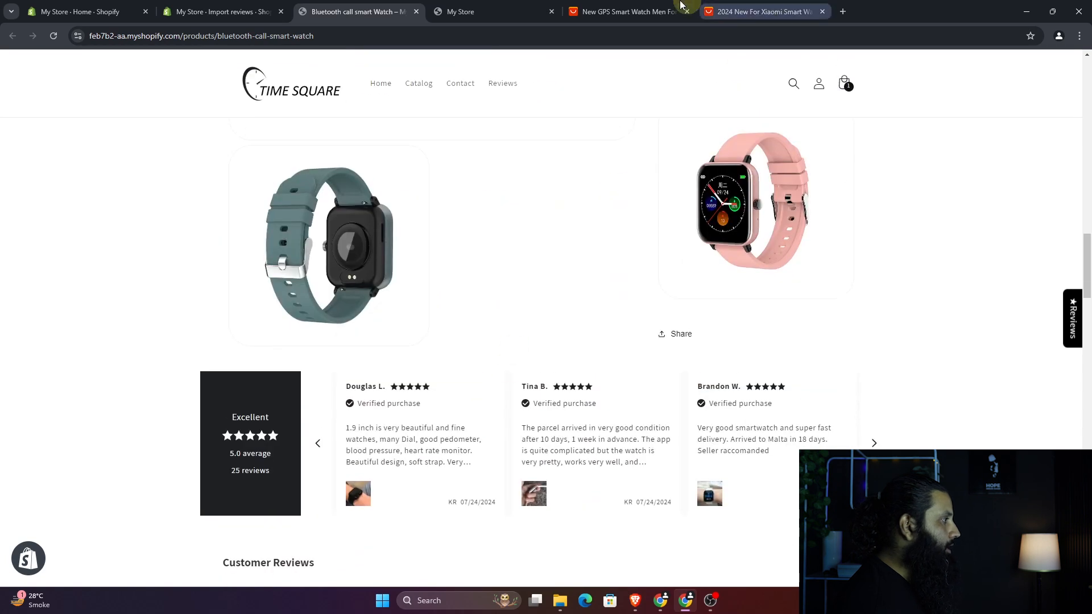
- Compare the AliExpress source listing with the reviews shown on the Bluetooth call smart Watch store page
left_click(625, 10)
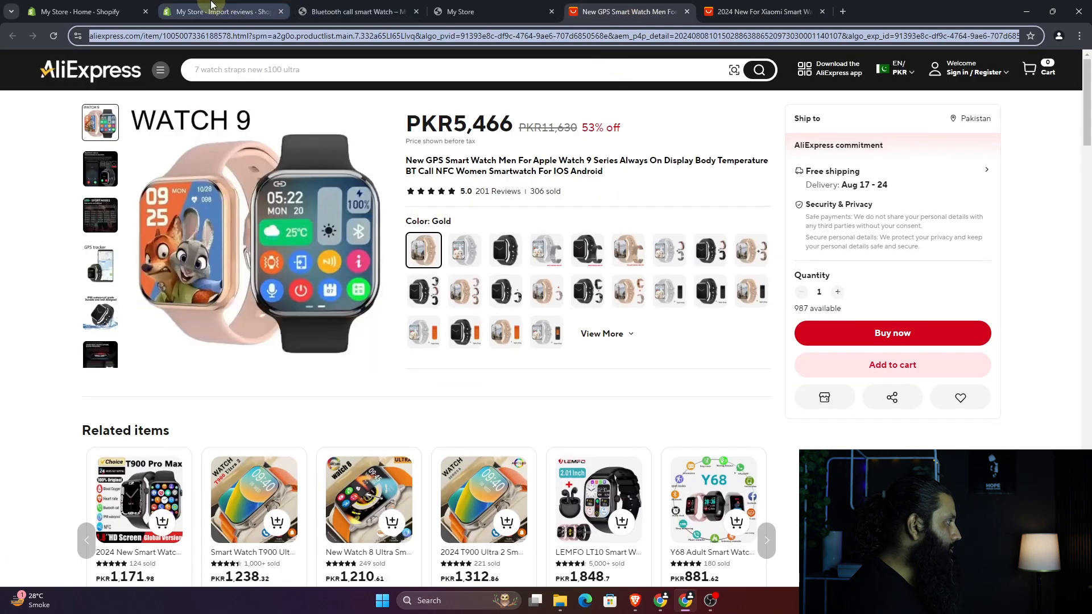
left_click(222, 11)
left_click(352, 11)
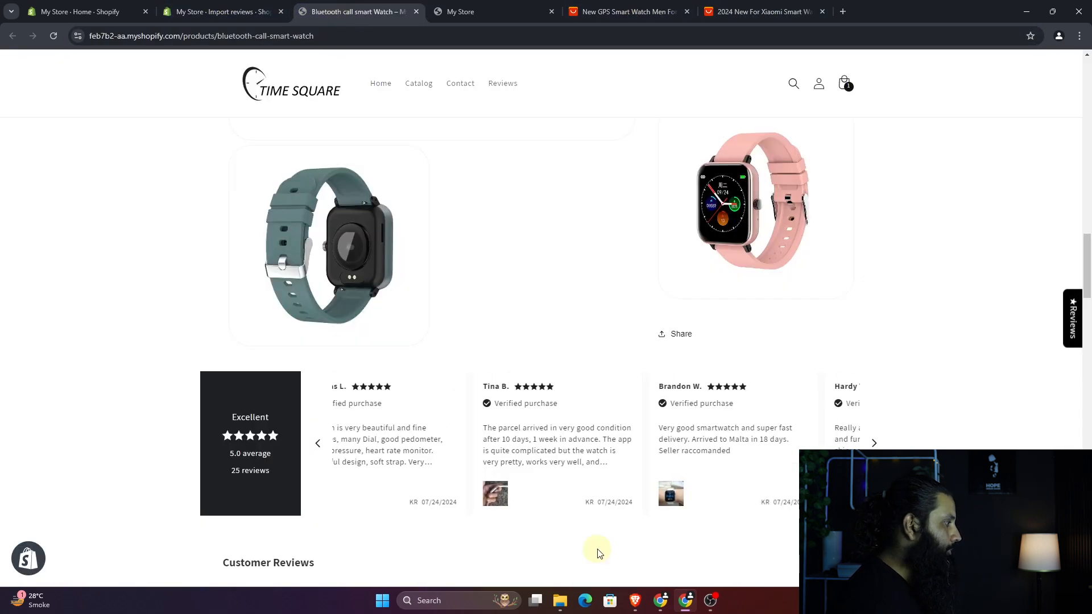
scroll(575, 488, "down", 8)
- From Import reviews, run an image search for the D06 Color Screen watch and open the Amazon OCTANDRA Inspire result
left_click(220, 11)
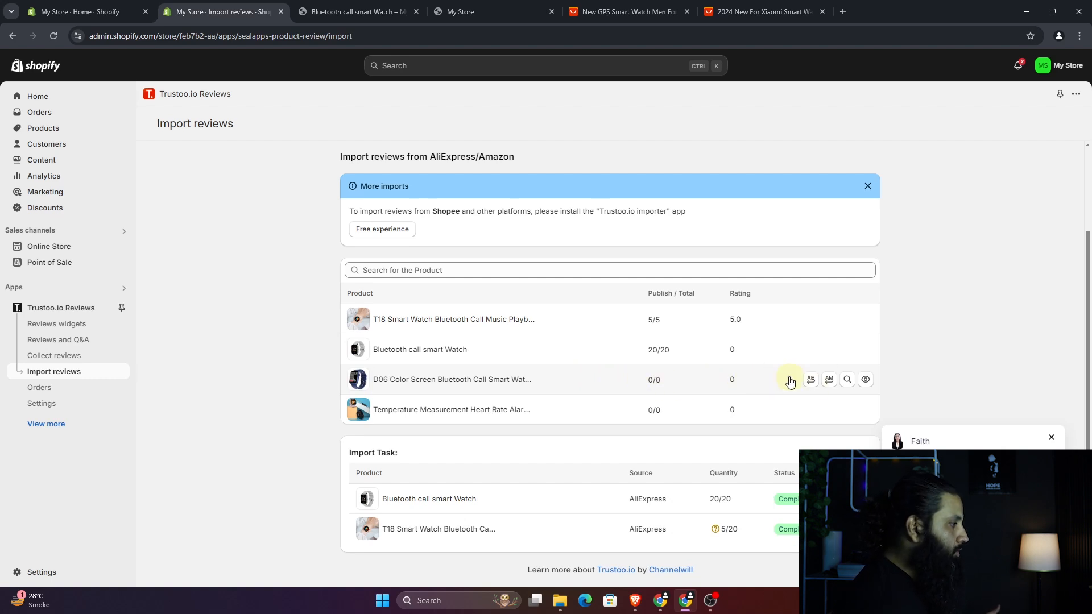
left_click(847, 381)
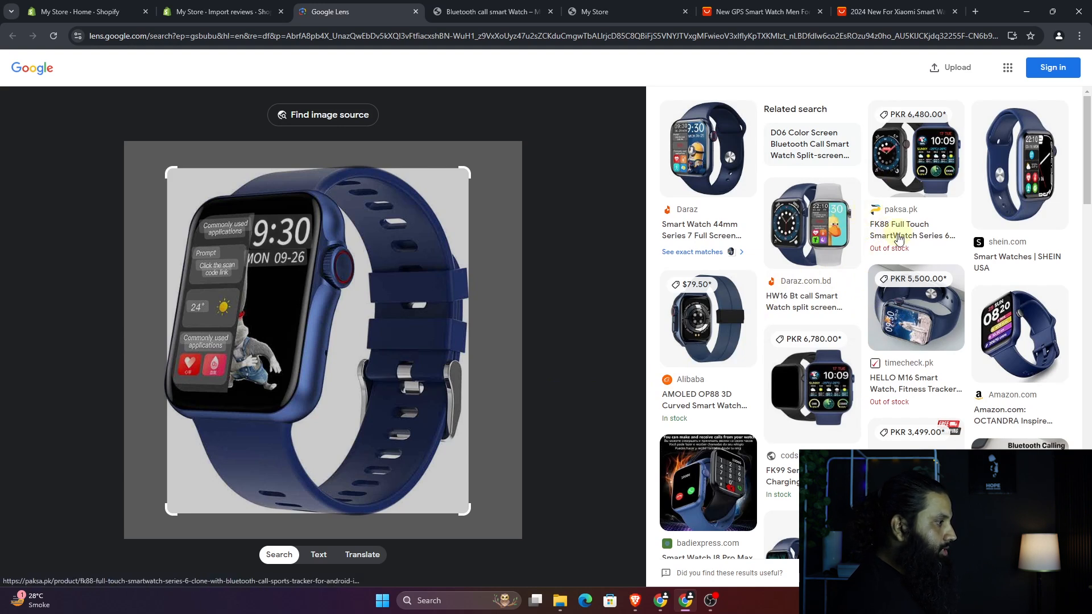
scroll(895, 250, "down", 3)
scroll(897, 252, "up", 3)
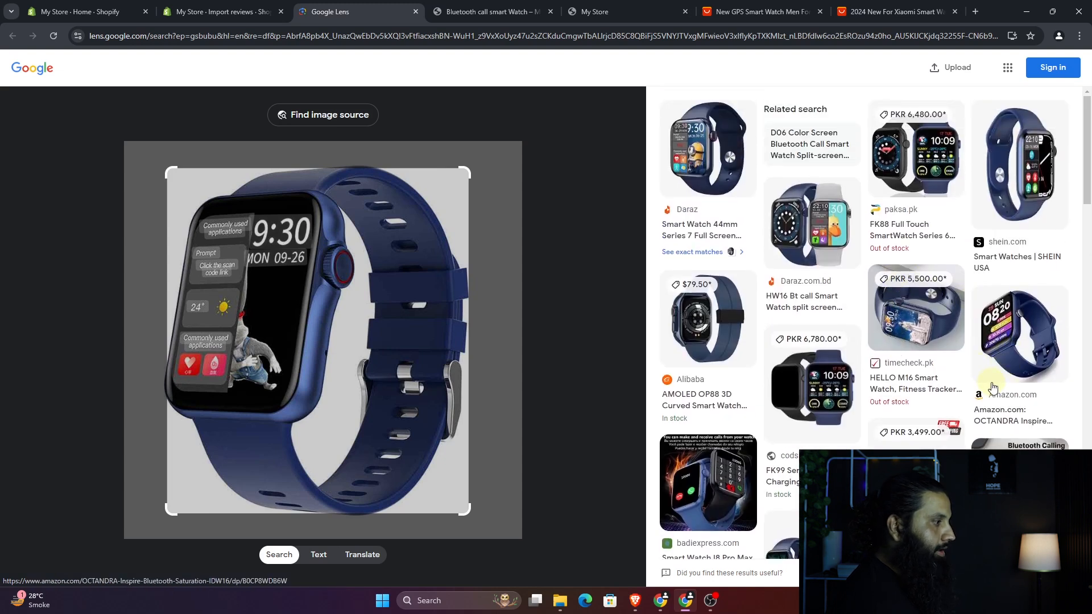
left_click(1011, 401)
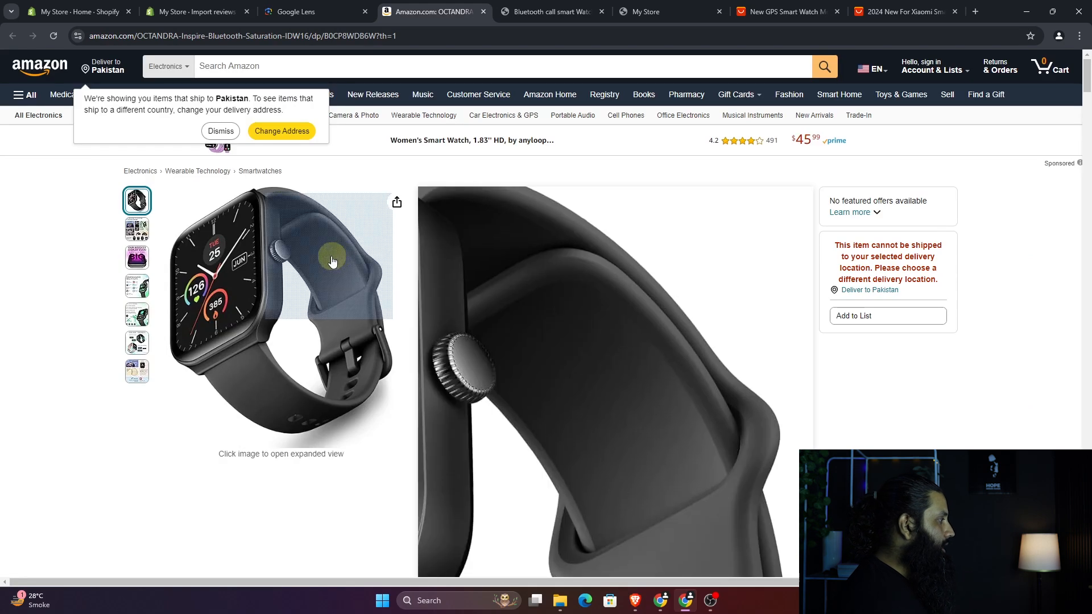
- Examine the Amazon OCTANDRA watch listing, including its customer reviews from the United States and other countries
scroll(623, 332, "down", 8)
scroll(623, 332, "down", 5)
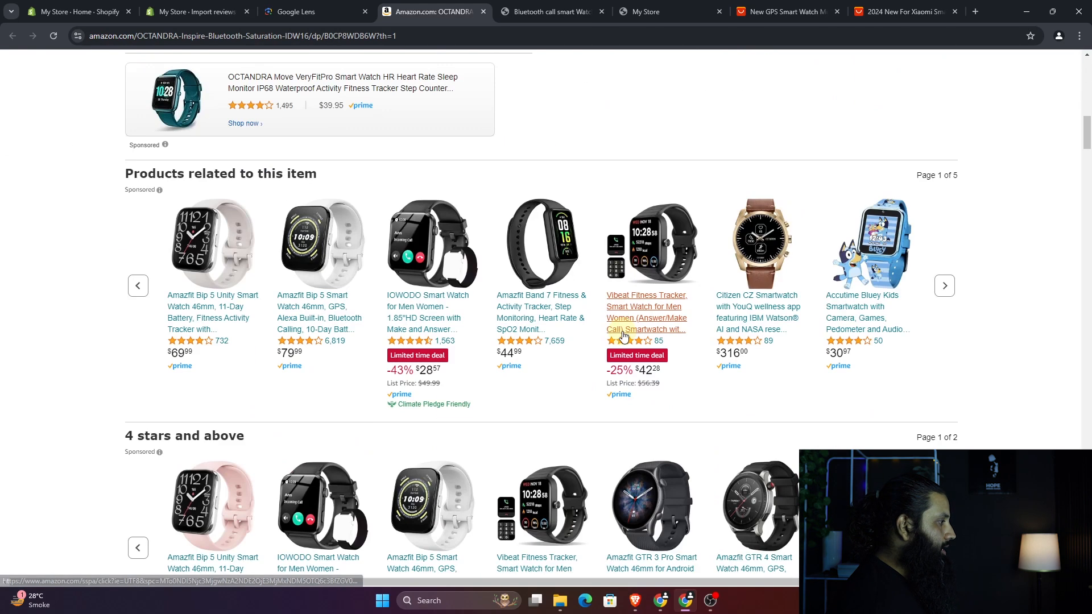
scroll(624, 332, "up", 4)
scroll(623, 334, "down", 7)
scroll(623, 336, "down", 20)
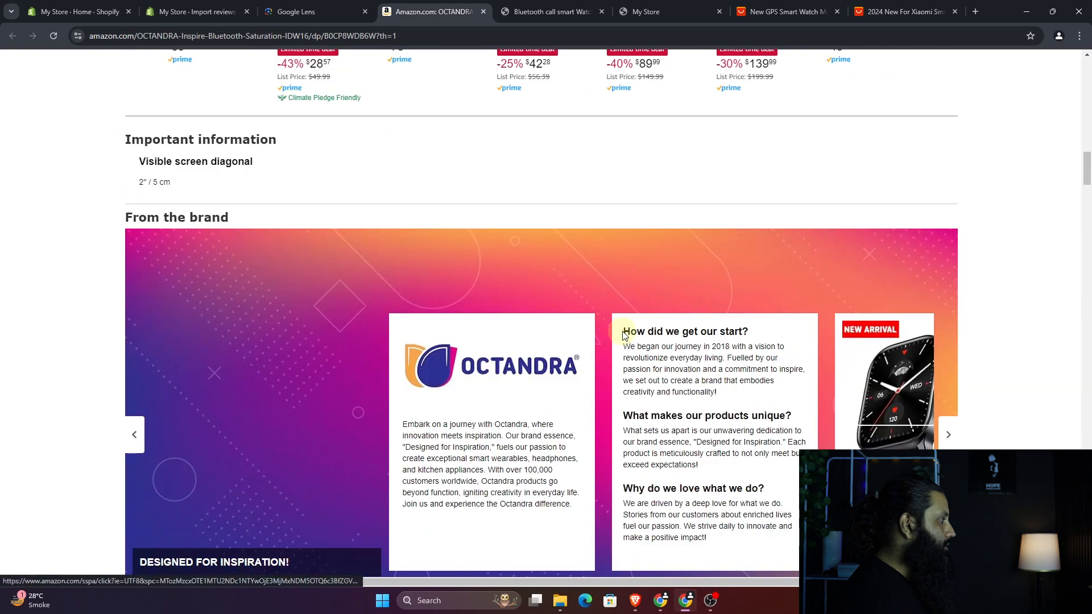
scroll(623, 335, "down", 20)
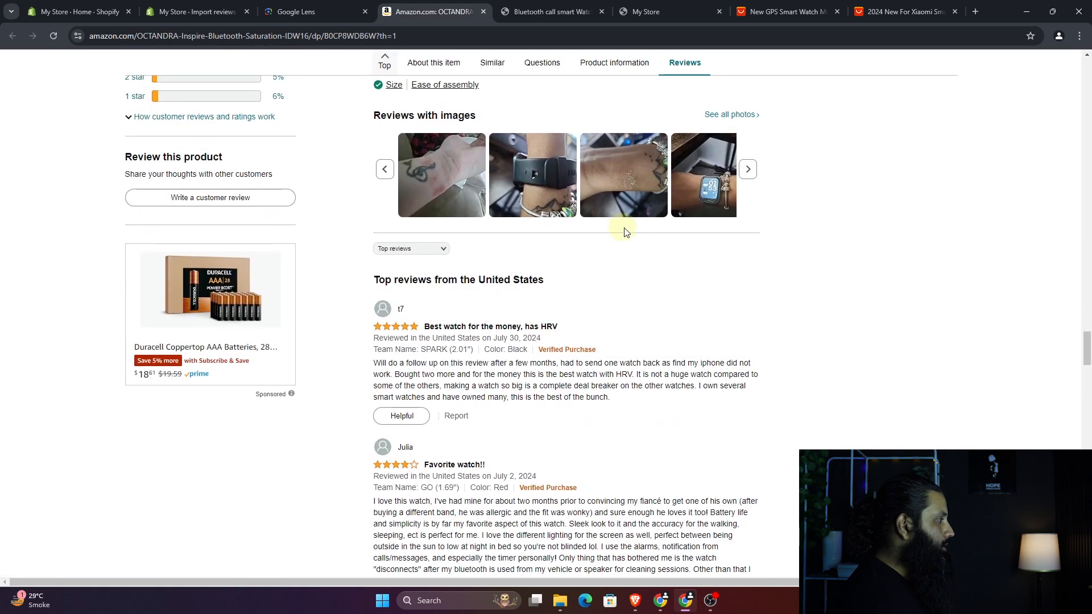
scroll(639, 282, "down", 20)
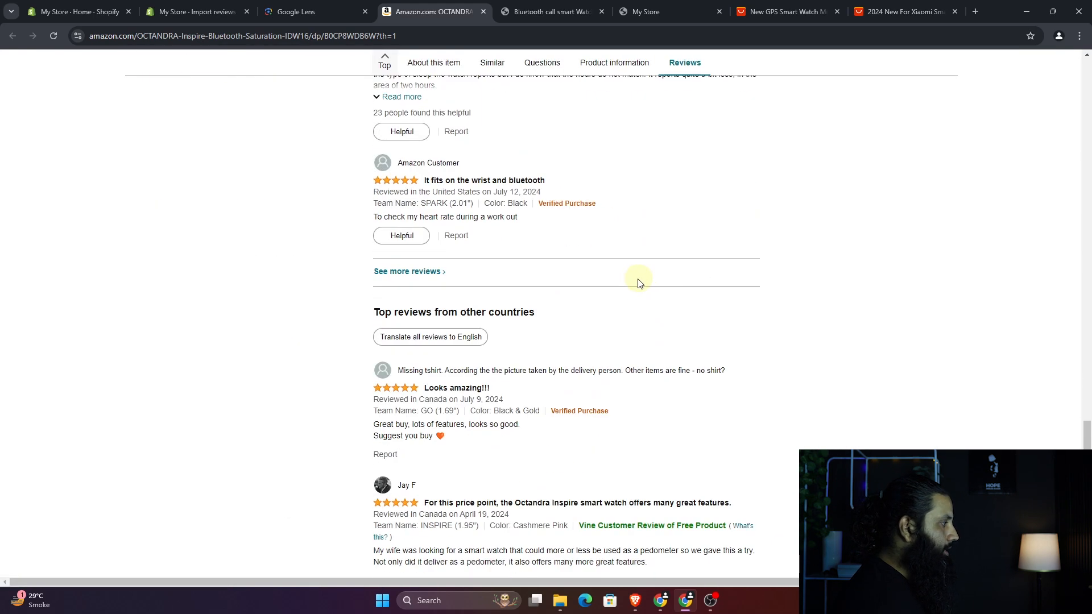
- Copy the web address of the Amazon OCTANDRA Inspire watch listing
scroll(1062, 283, "up", 20)
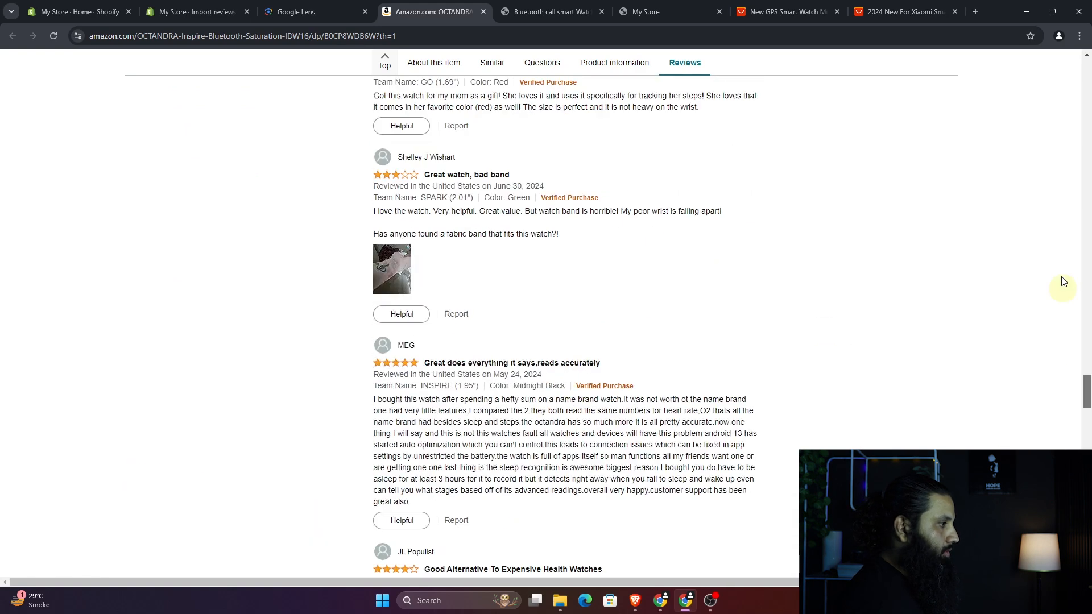
left_click(537, 43)
left_click(504, 35)
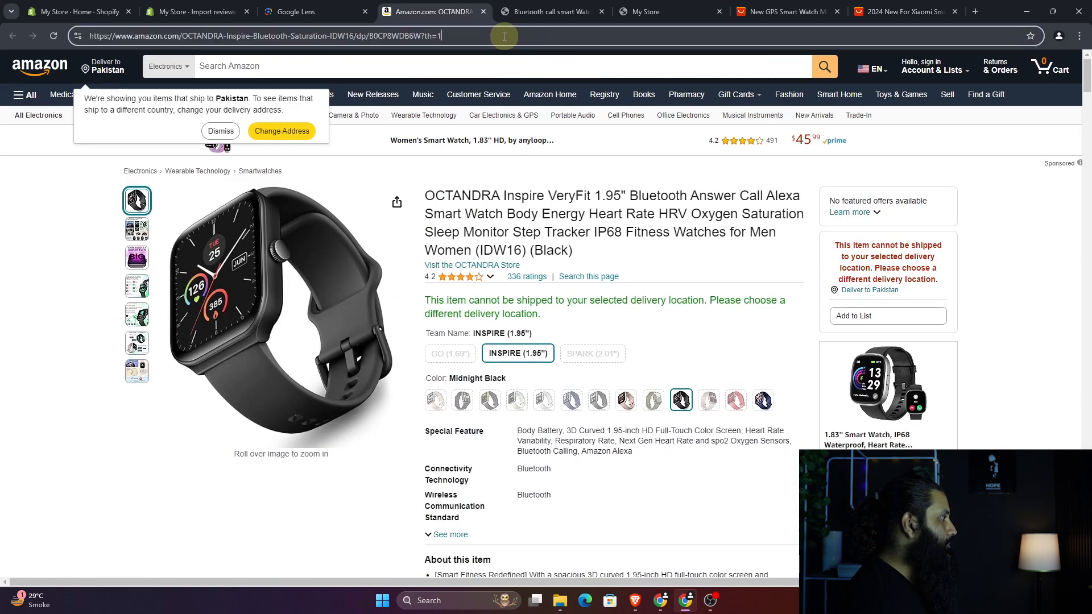
key("ctrl+a")
key("ctrl+c")
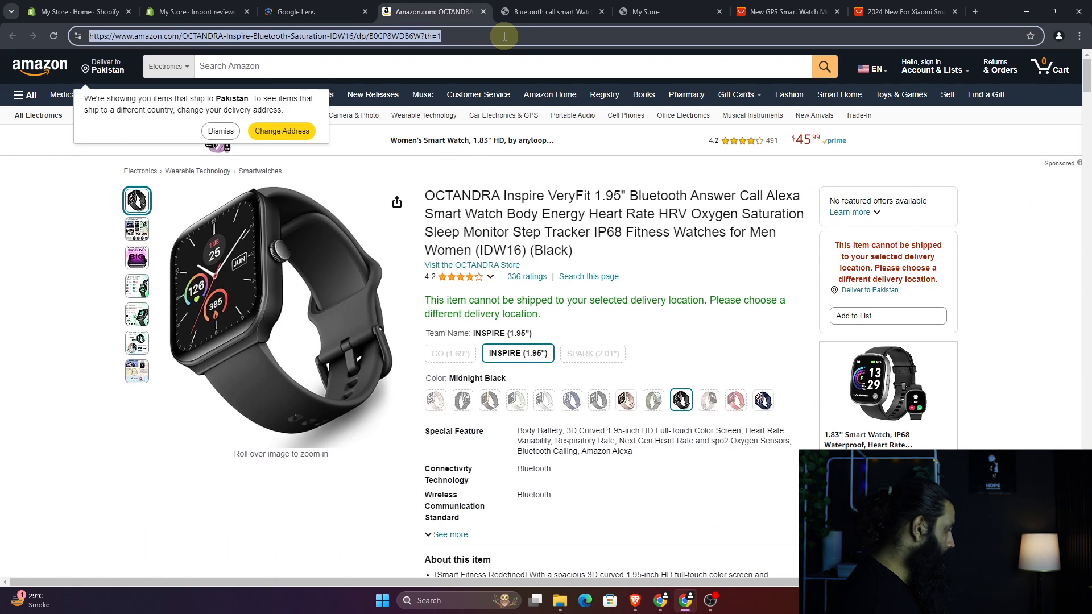
- Import 20 Amazon reviews into the D06 Color Screen watch from the copied OCTANDRA link, with automatic updates set to No update
left_click(194, 11)
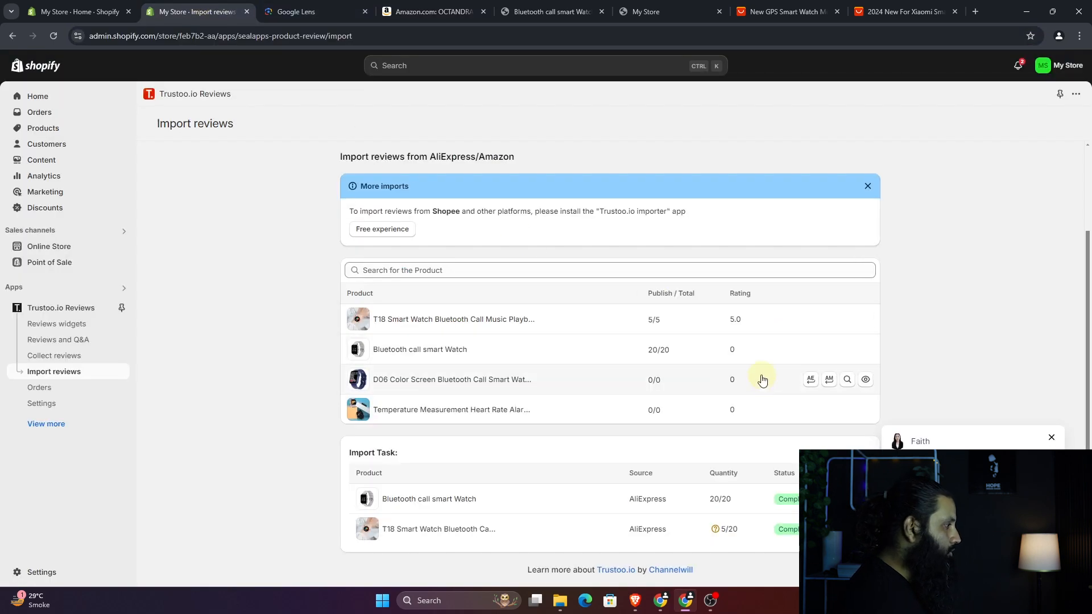
left_click(829, 379)
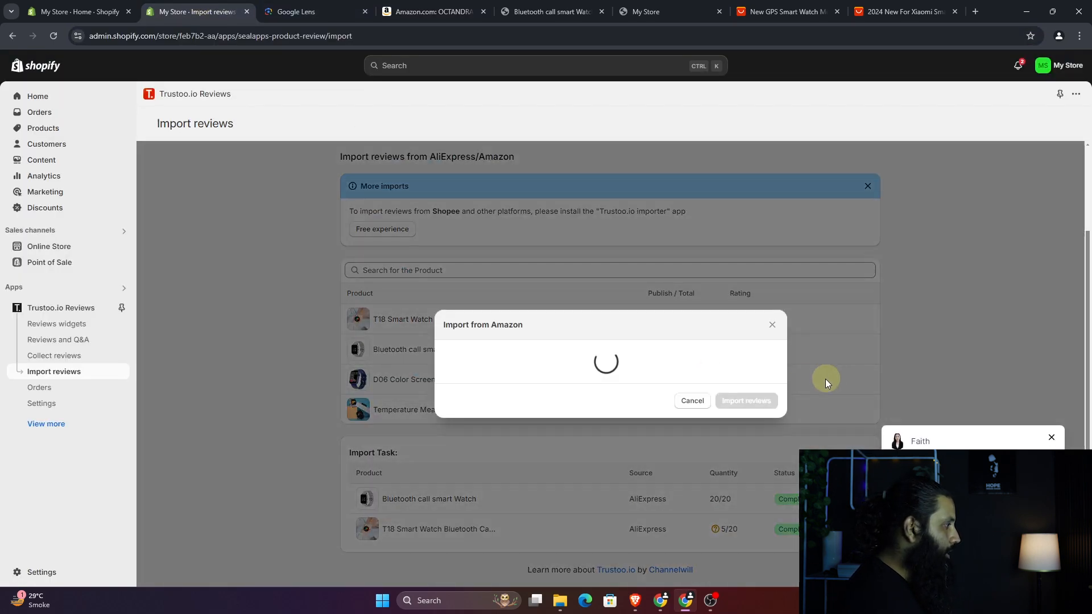
left_click(538, 324)
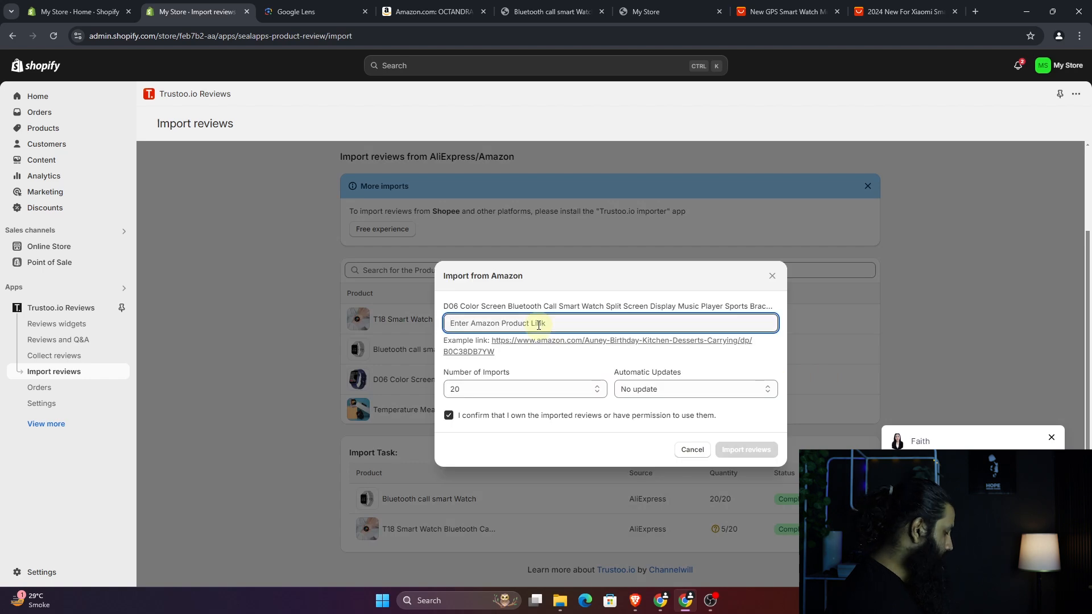
key("ctrl+v")
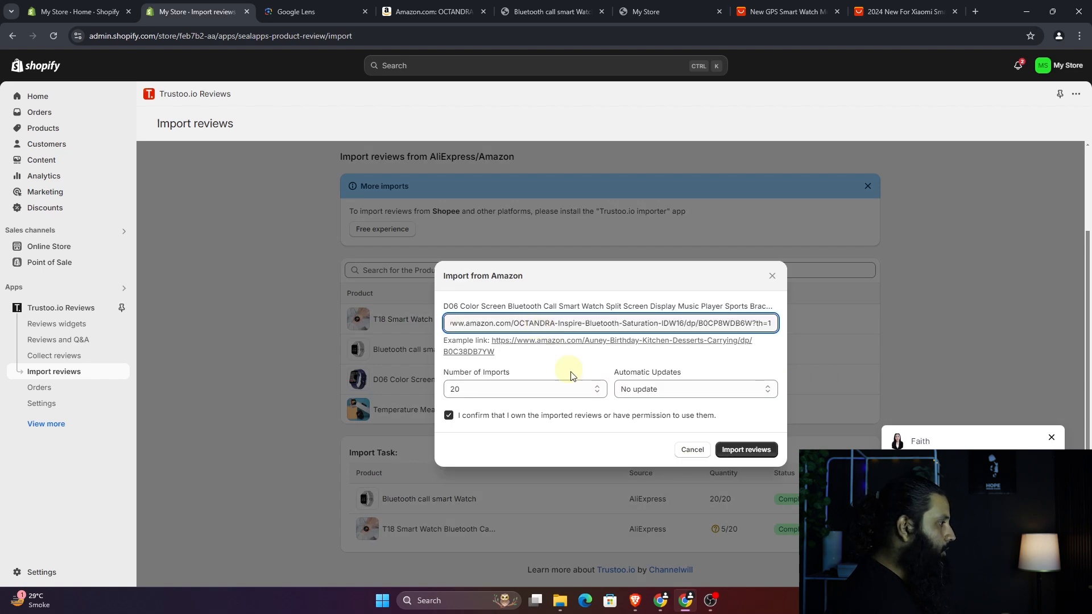
left_click(761, 390)
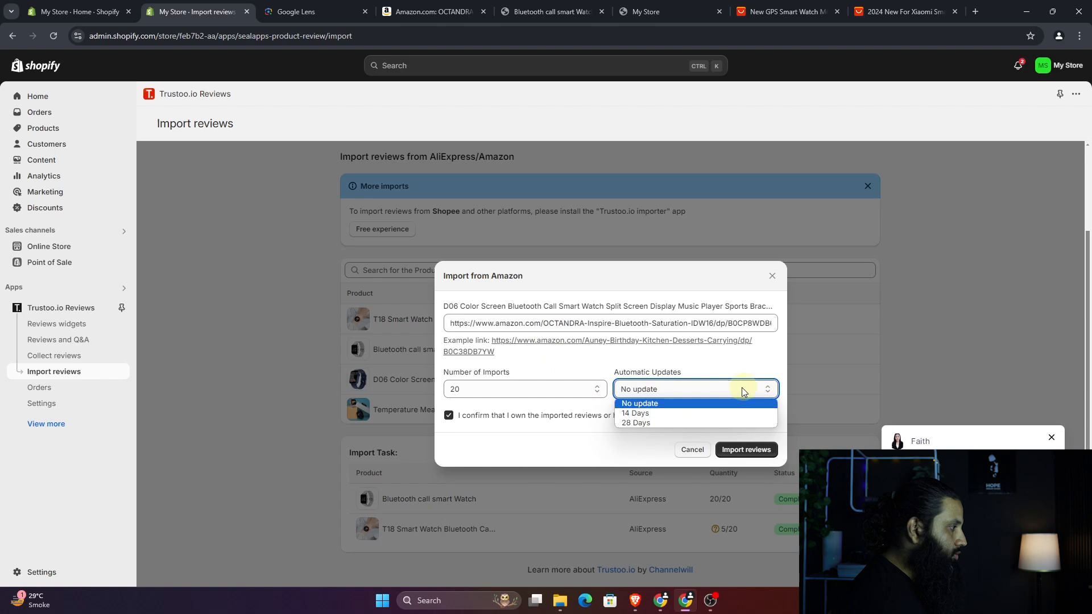
left_click(685, 404)
left_click(737, 457)
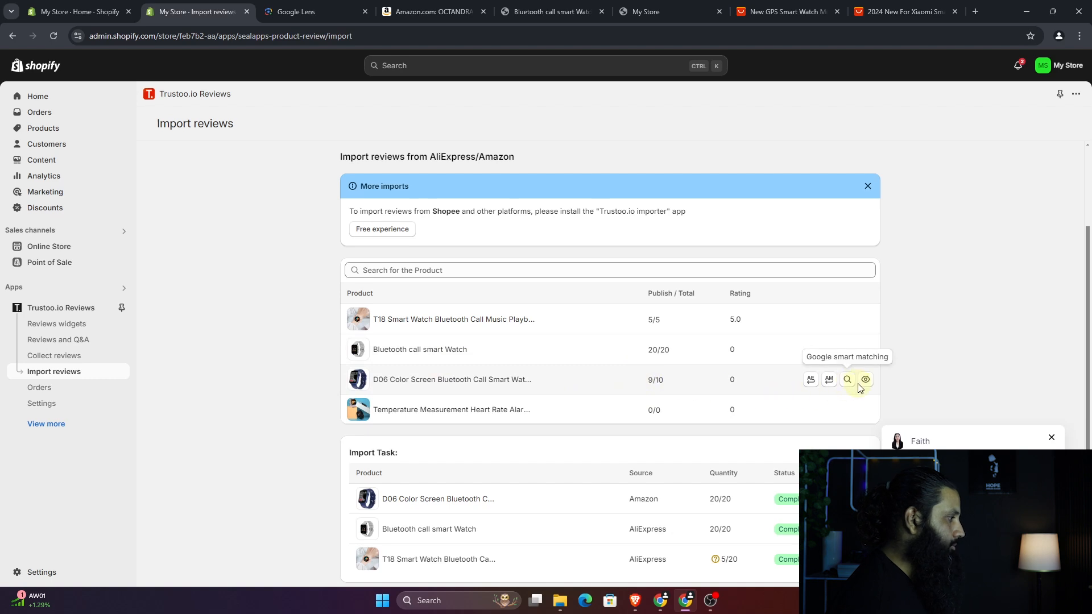
- Open the D06 Color Screen watch's store page and compare its Customer Reviews section with the reviews on the Amazon listing
left_click(866, 379)
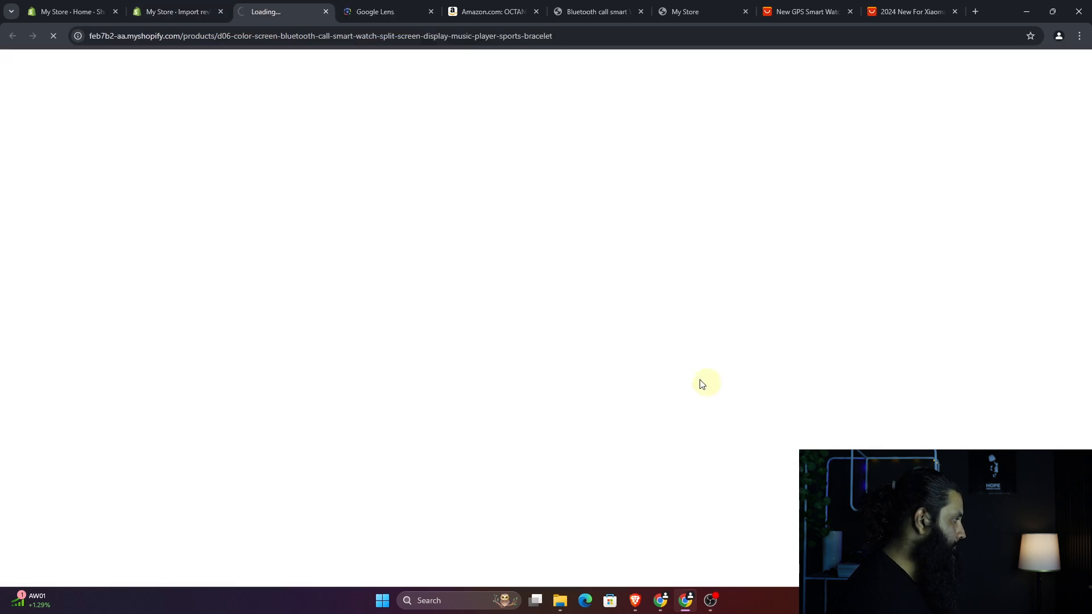
scroll(866, 307, "down", 5)
scroll(716, 186, "down", 3)
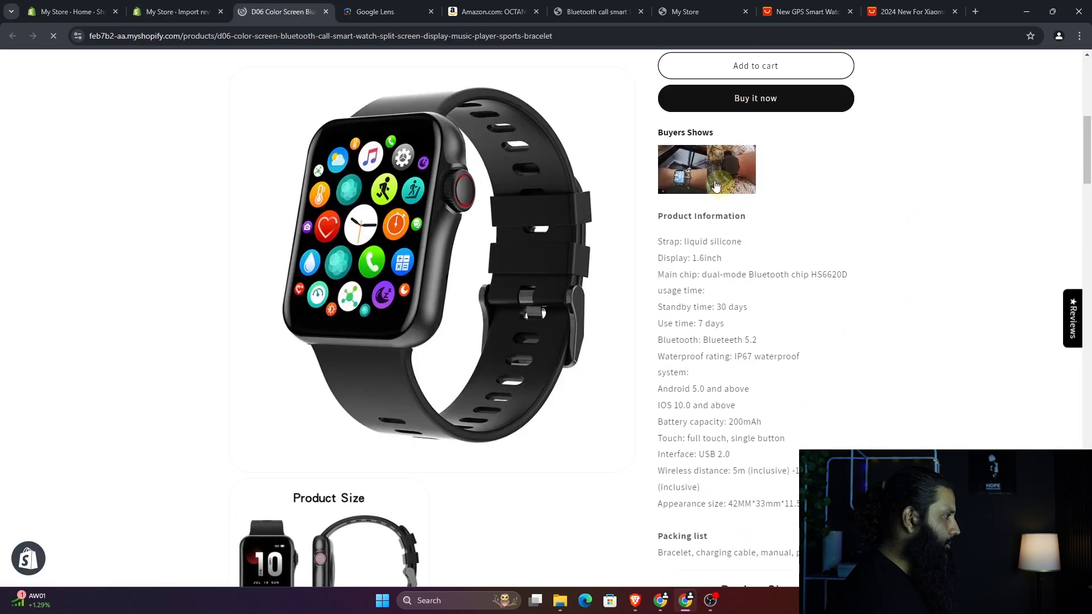
left_click_drag(1086, 139, 1087, 364)
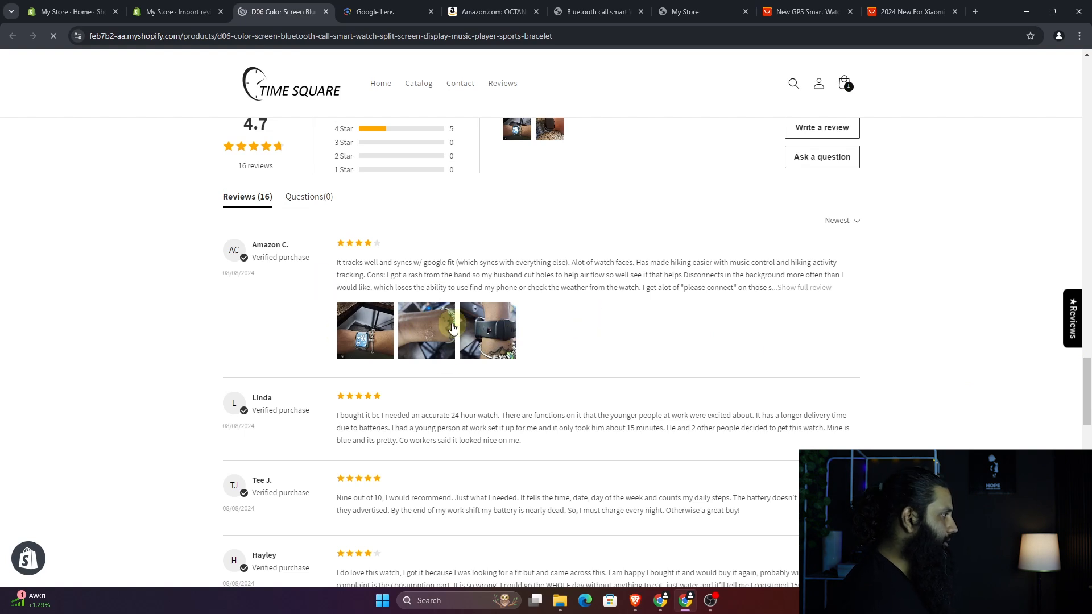
left_click(488, 6)
left_click_drag(1086, 74, 1087, 337)
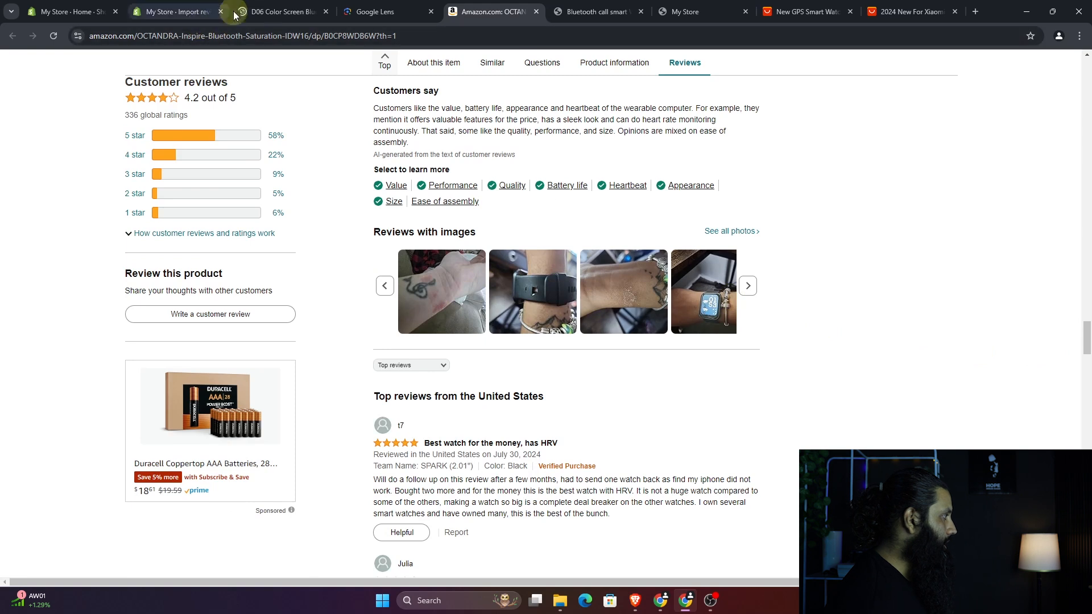
left_click(300, 4)
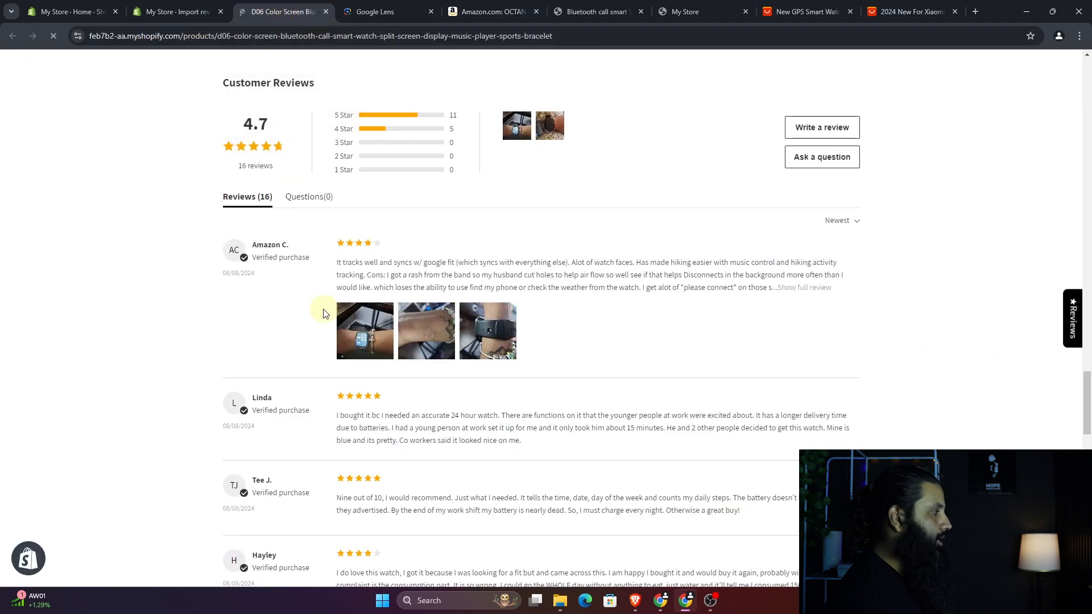
- Examine the remaining imported reviews on the D06 watch page and the star rating and Buyers Shows photos near its title
scroll(556, 330, "down", 10)
scroll(556, 332, "down", 10)
scroll(556, 333, "up", 12)
scroll(555, 334, "up", 15)
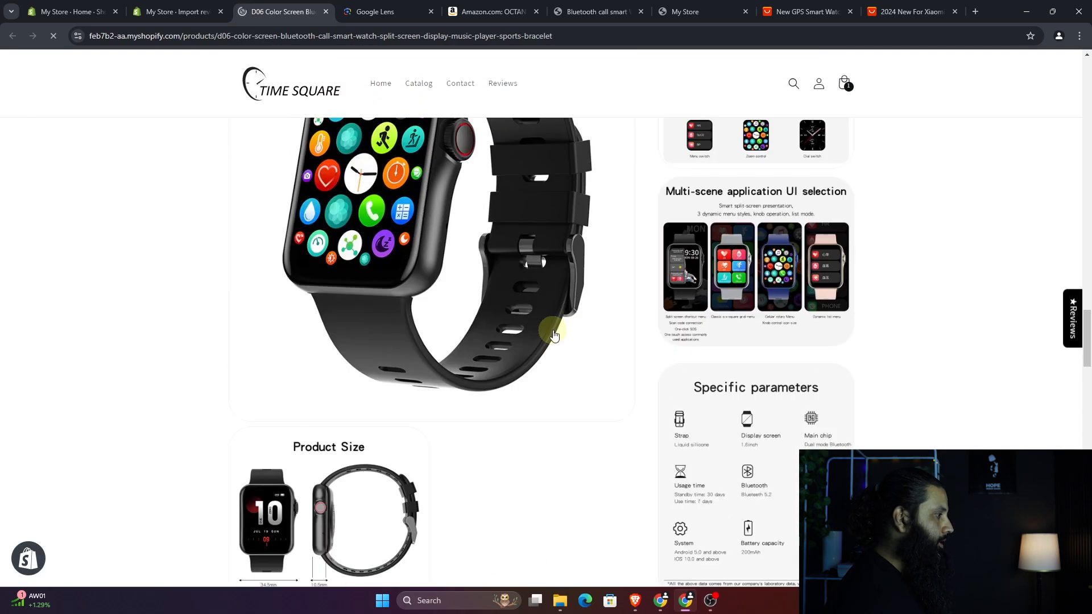
scroll(555, 335, "up", 10)
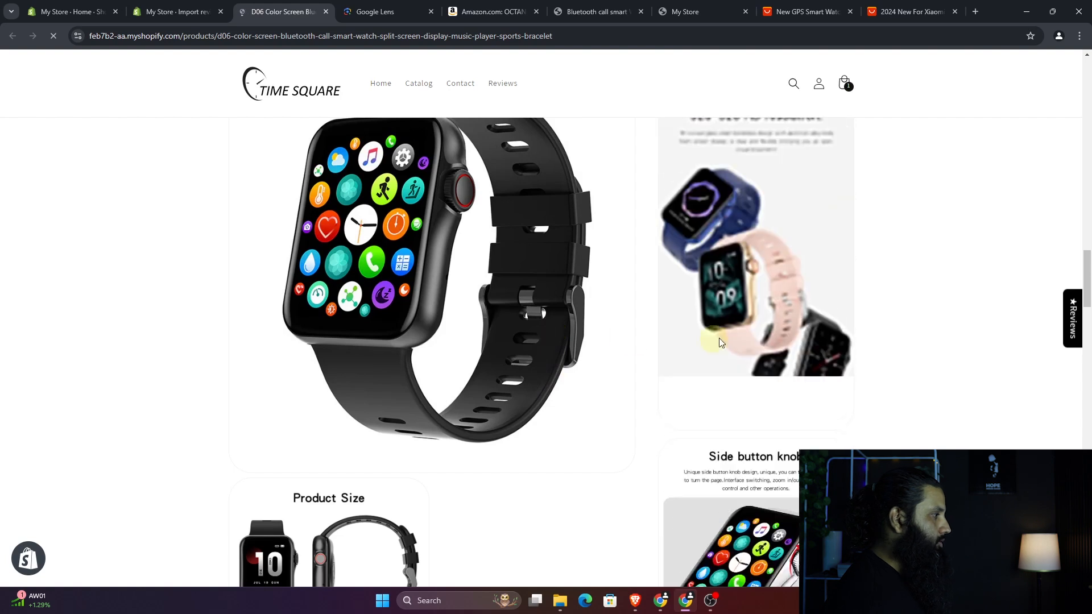
scroll(737, 338, "up", 10)
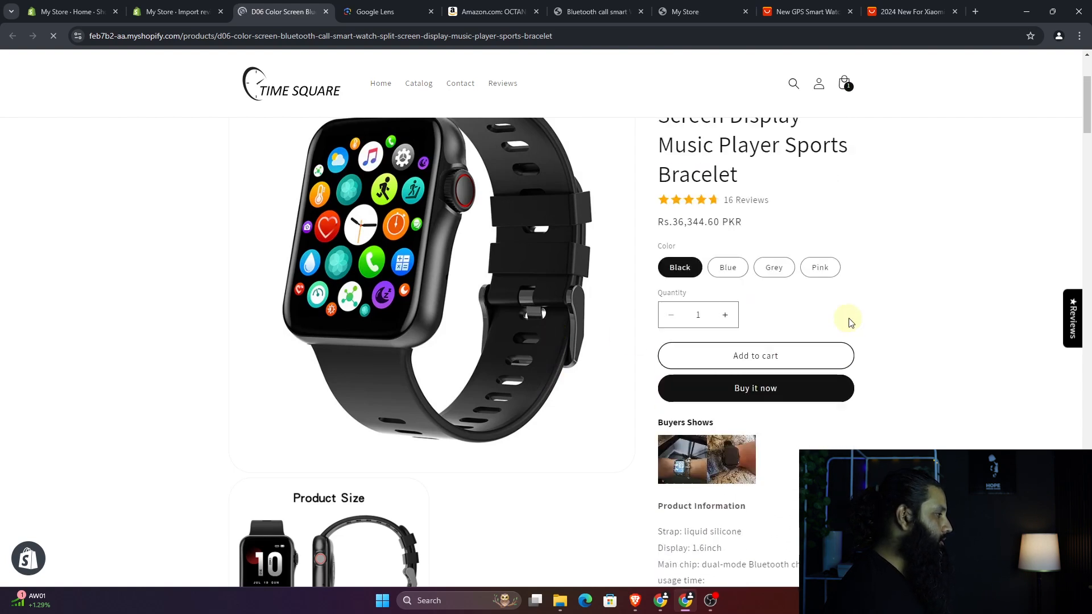
- Check the products and import tasks on the Trustoo.io Import reviews page, and open the app's Orders page
left_click(188, 11)
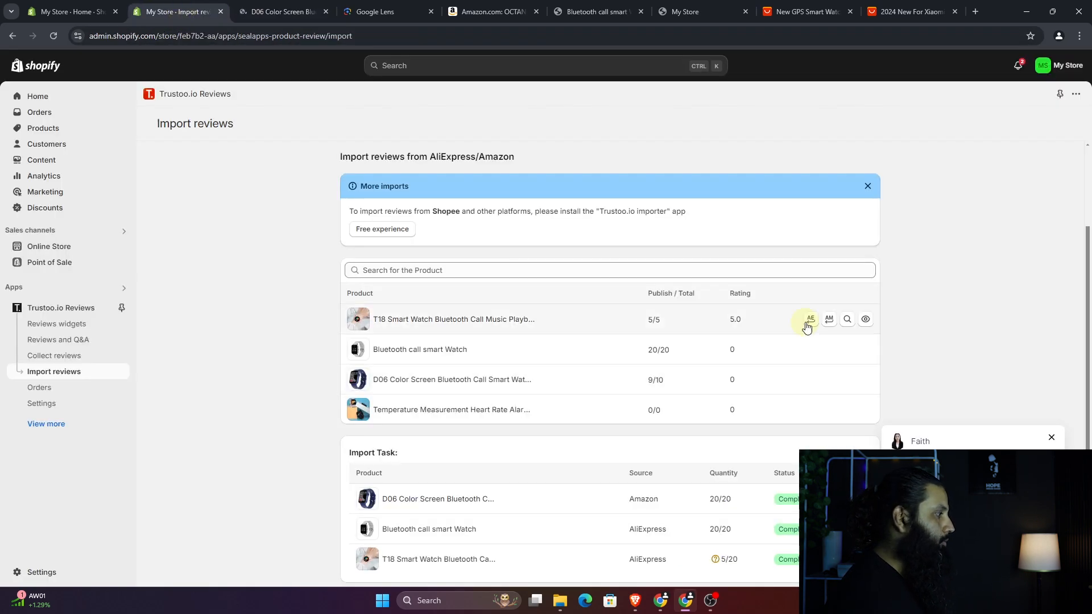
scroll(835, 364, "down", 1)
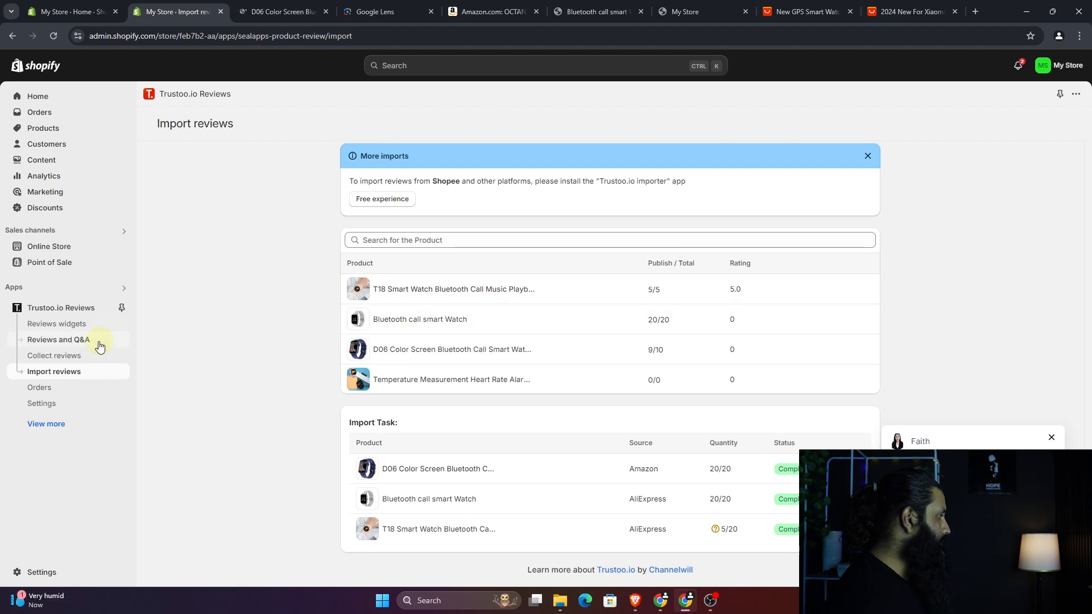
left_click(44, 388)
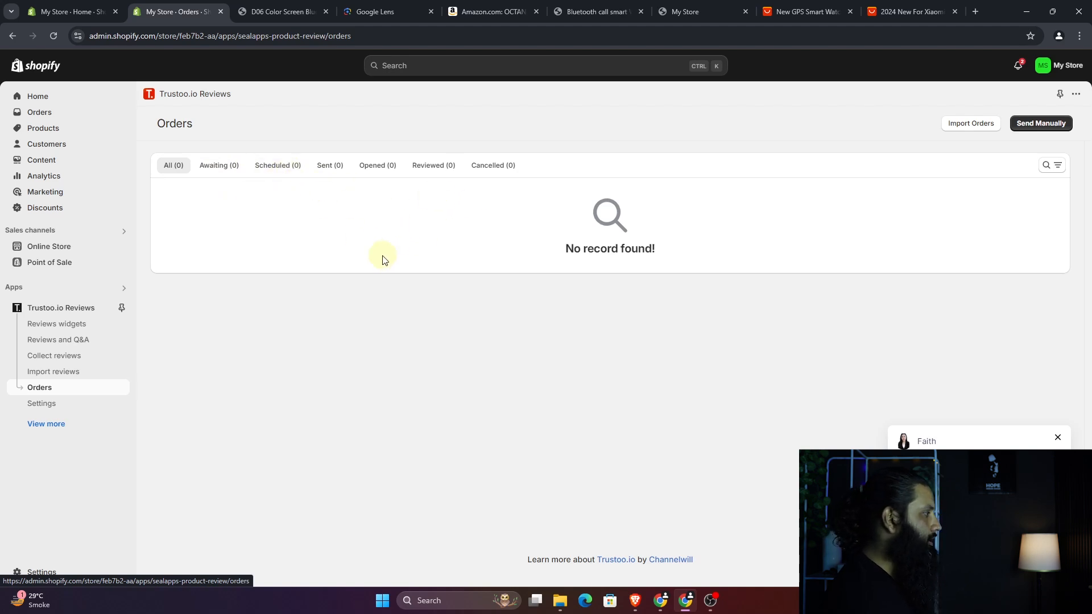
- Open the Trustoo.io settings and review the Language options for the default language and automatic review translation
left_click(42, 404)
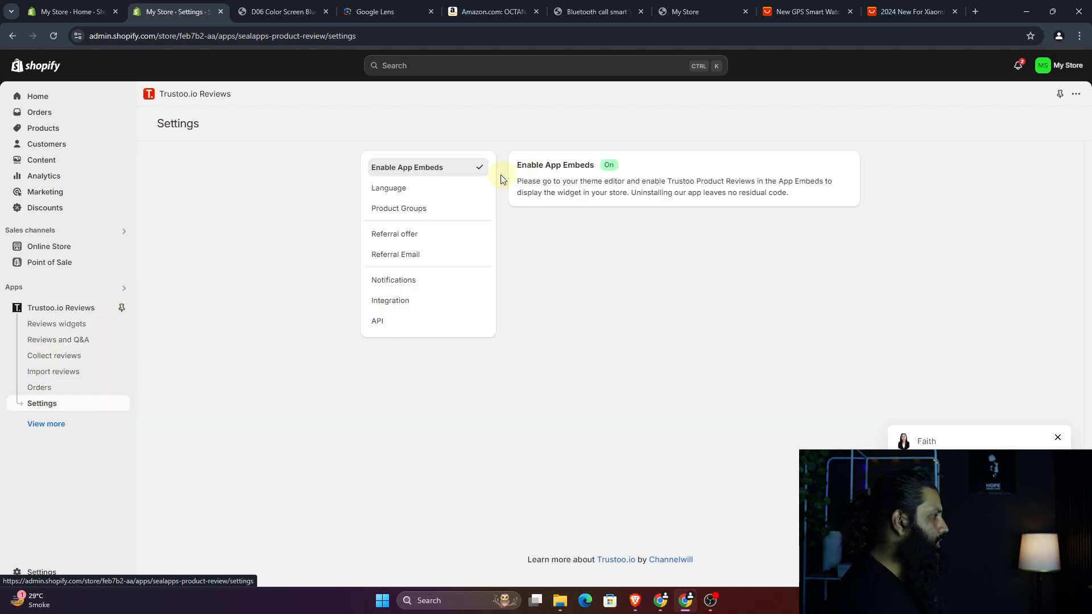
left_click(418, 190)
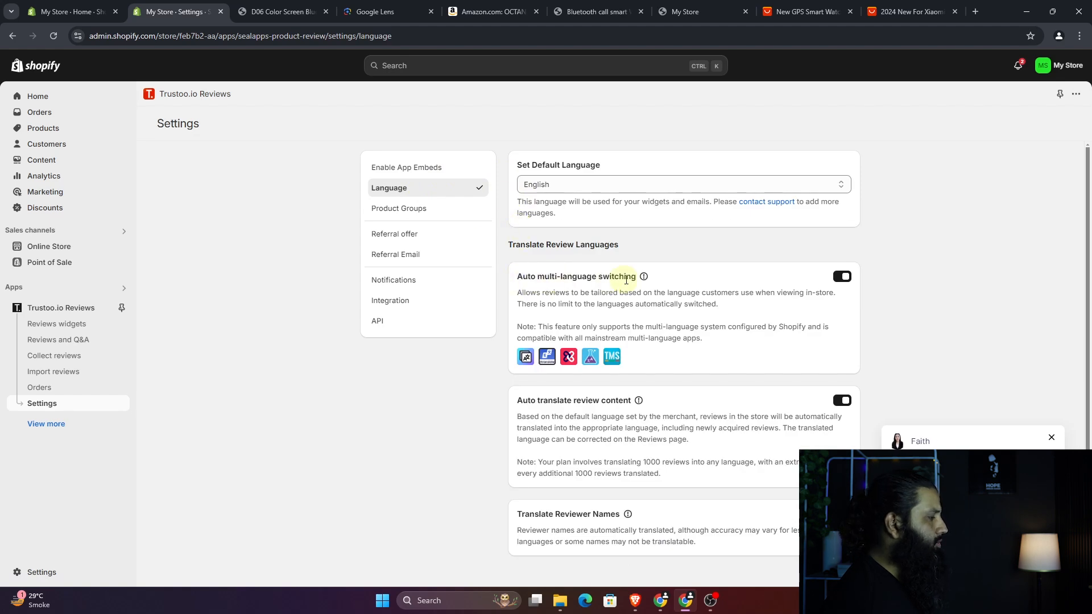
scroll(699, 304, "down", 1)
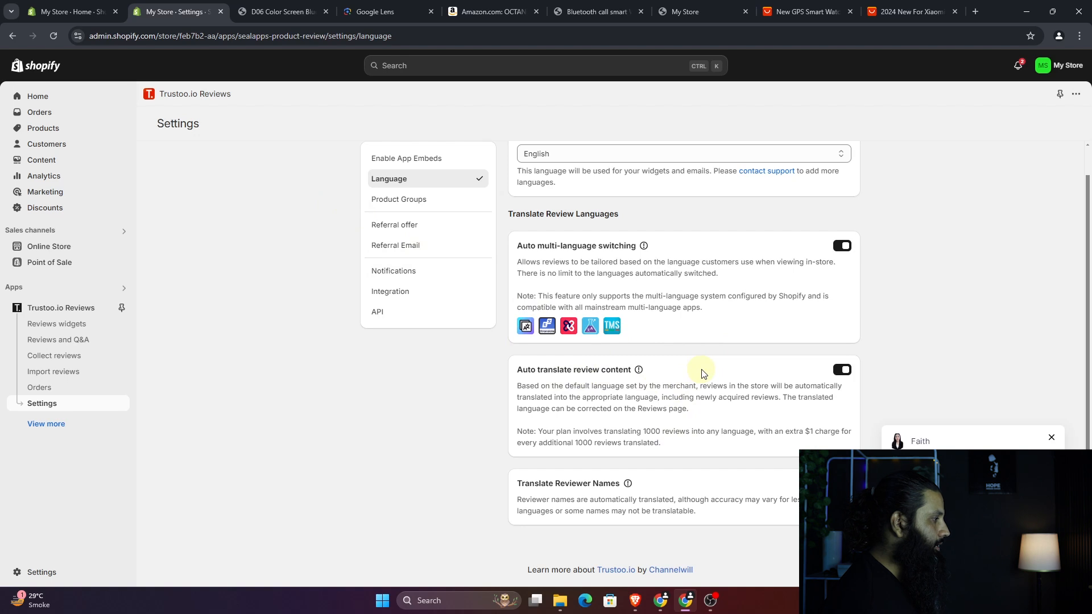
- View the Product Groups settings and the form for a new group, and leave the form without creating one
left_click(398, 206)
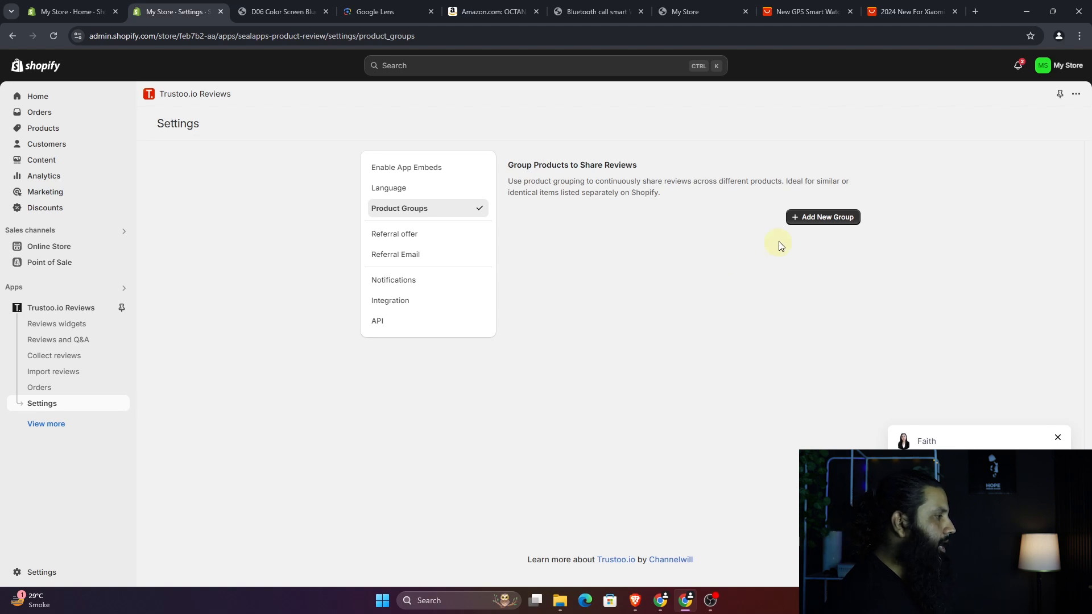
left_click(813, 217)
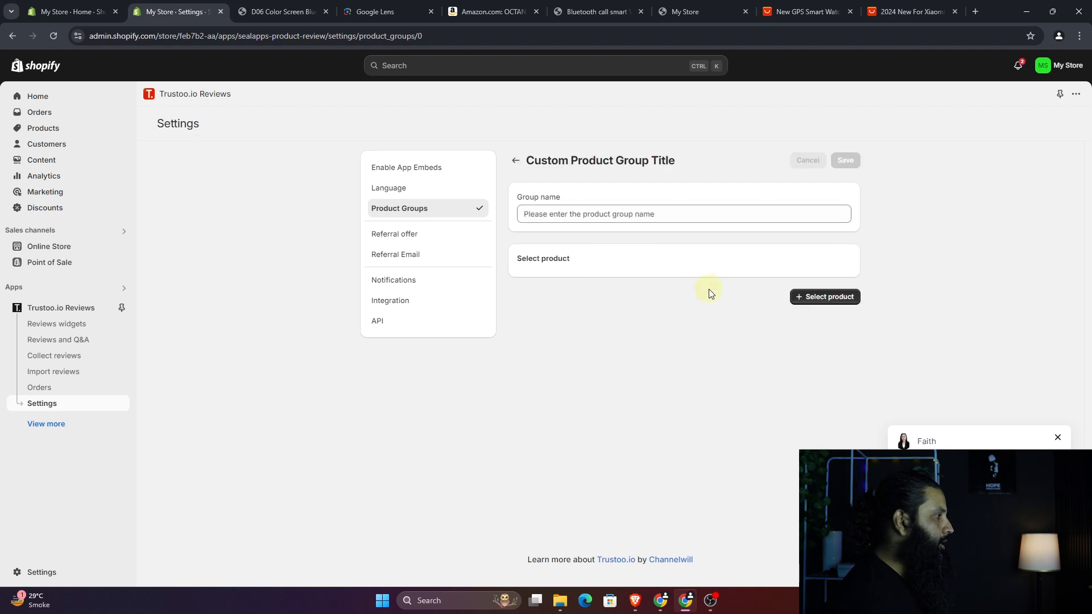
left_click(569, 209)
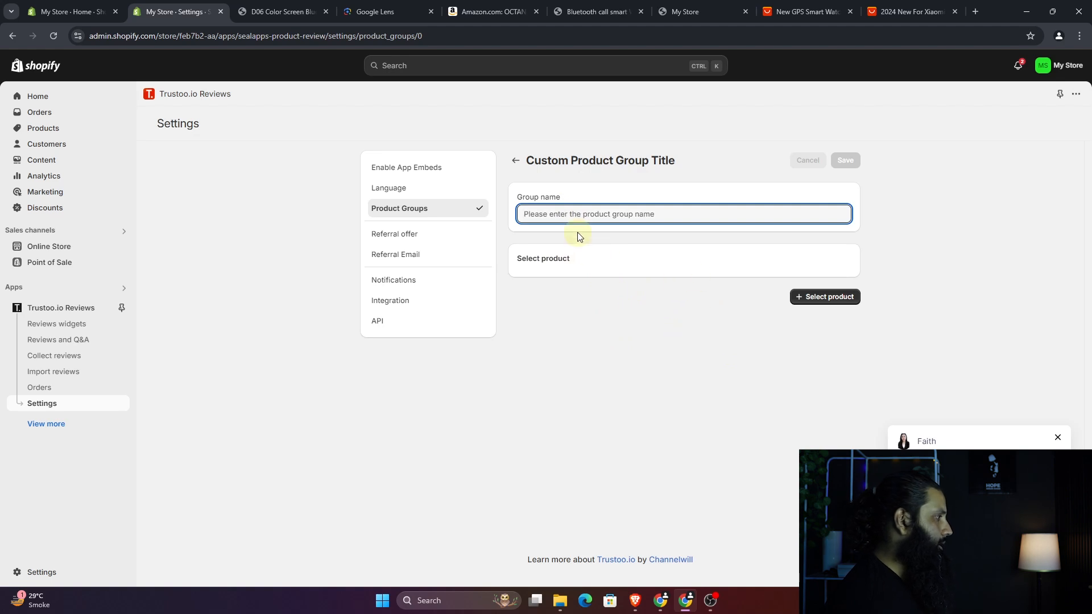
left_click(515, 160)
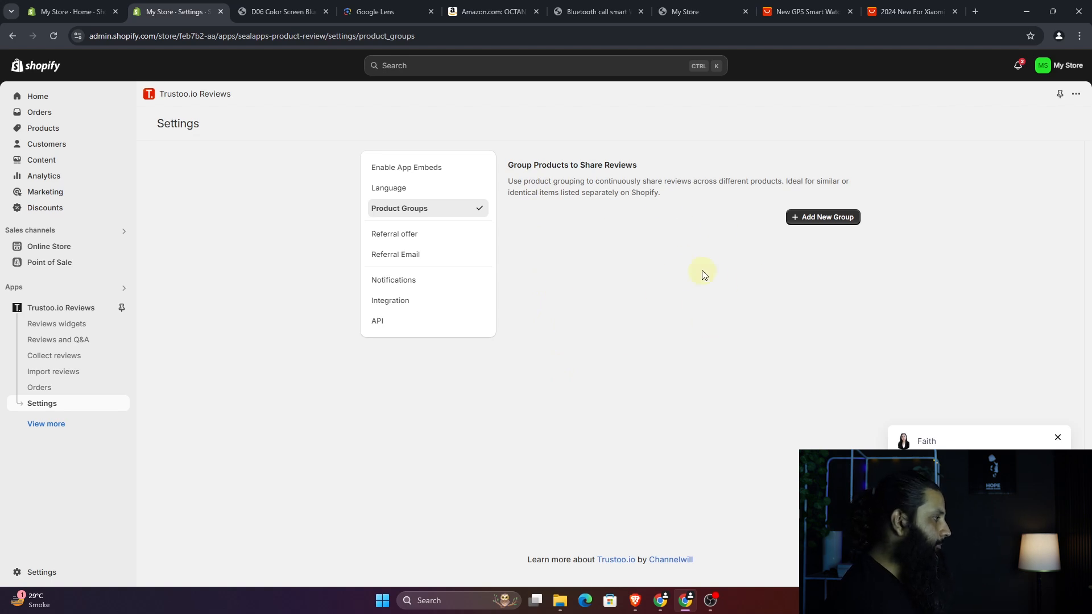
- Open the Referral offer settings and look over the discount, reward and fraud protection options
left_click(417, 238)
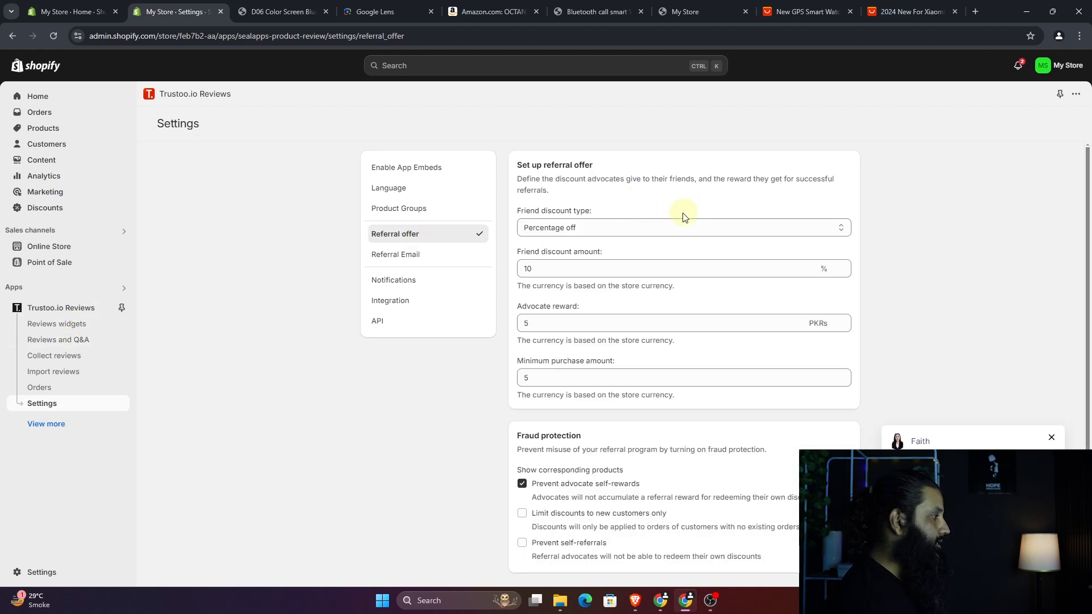
scroll(684, 215, "down", 1)
scroll(719, 240, "up", 1)
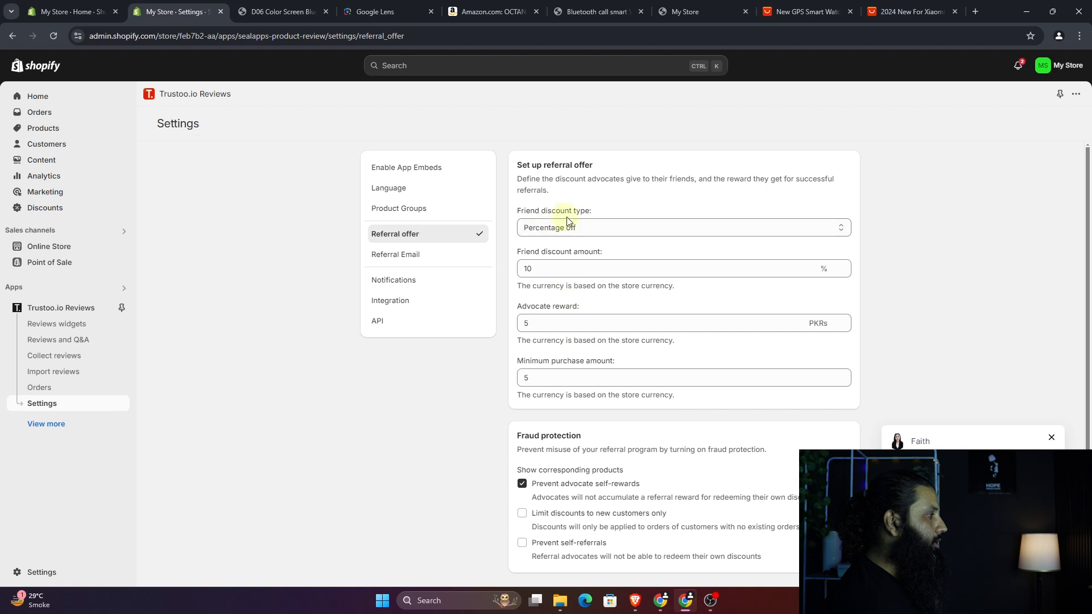
- Try the Fixed amount friend discount type and switch it back to Percentage off
left_click(663, 229)
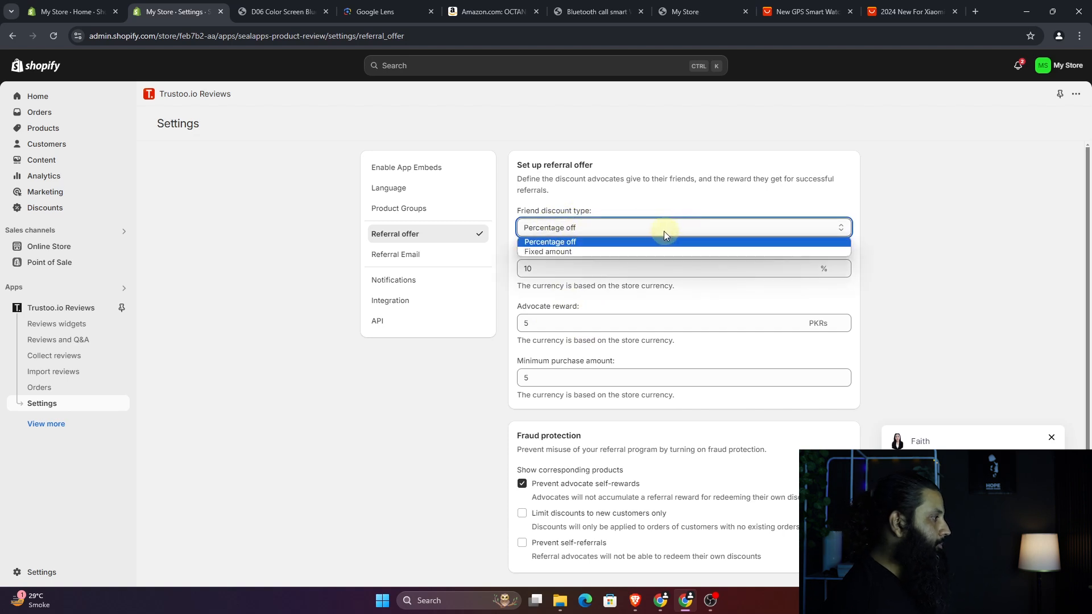
left_click(583, 250)
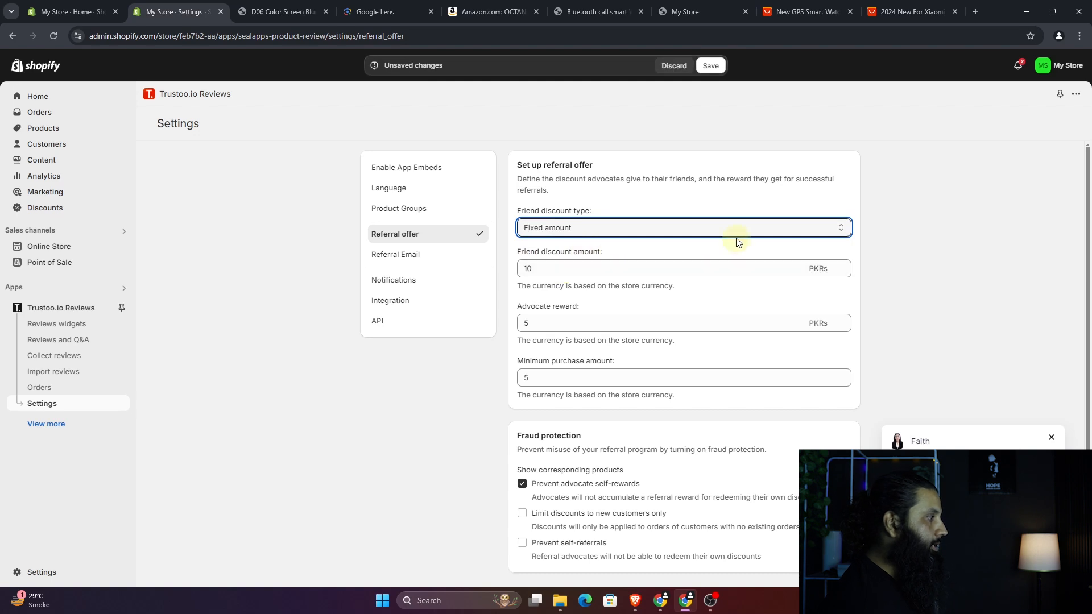
left_click(719, 230)
left_click(618, 243)
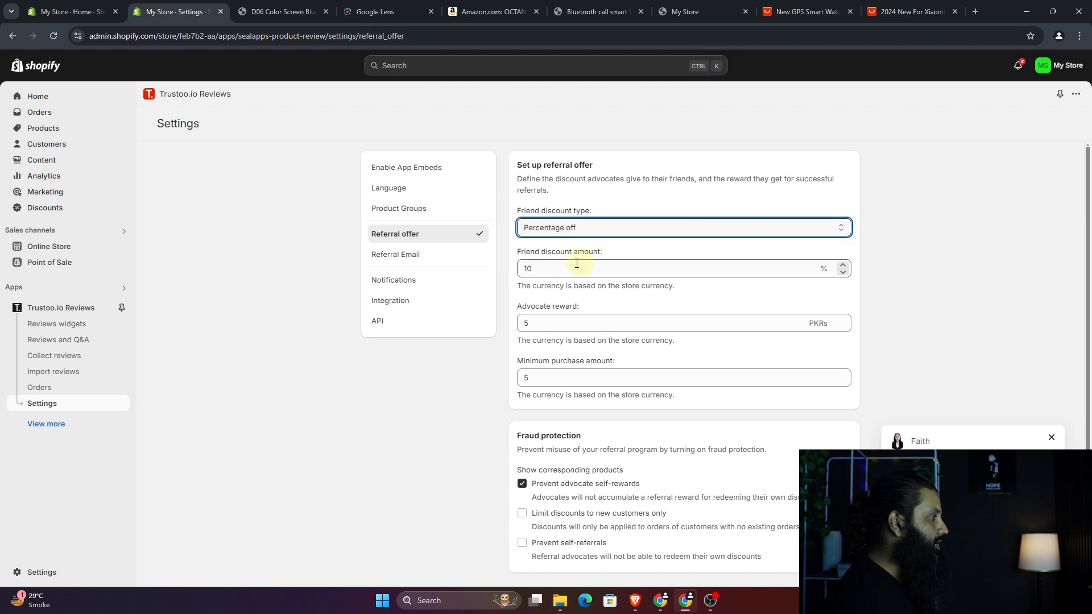
- Set the referral offer's friend discount amount to 5% and the advocate reward to 6 PKRs
left_click_drag(544, 269, 508, 275)
type("5")
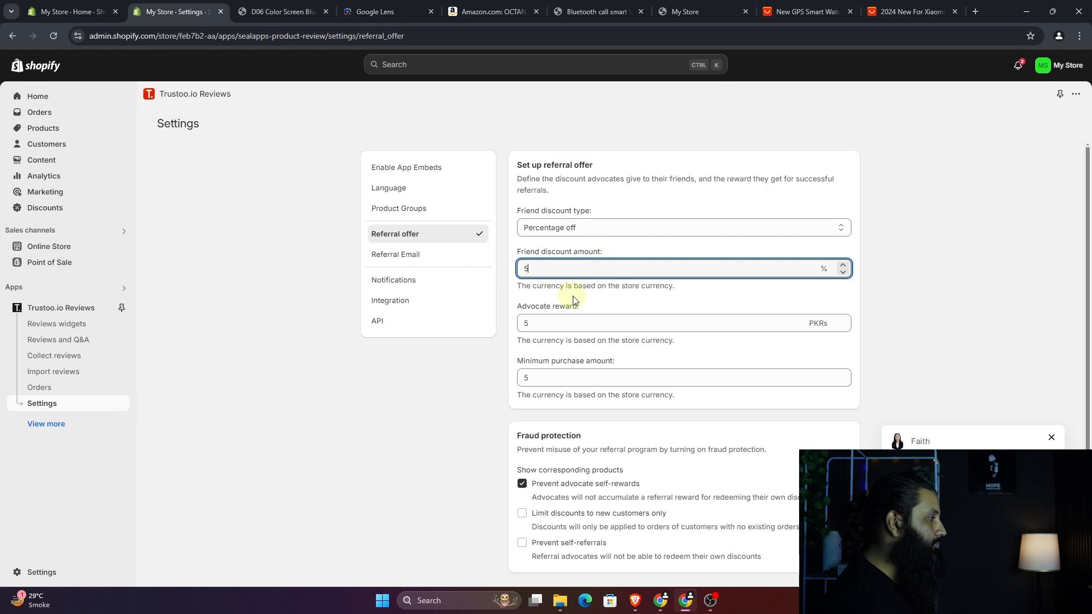
left_click(546, 293)
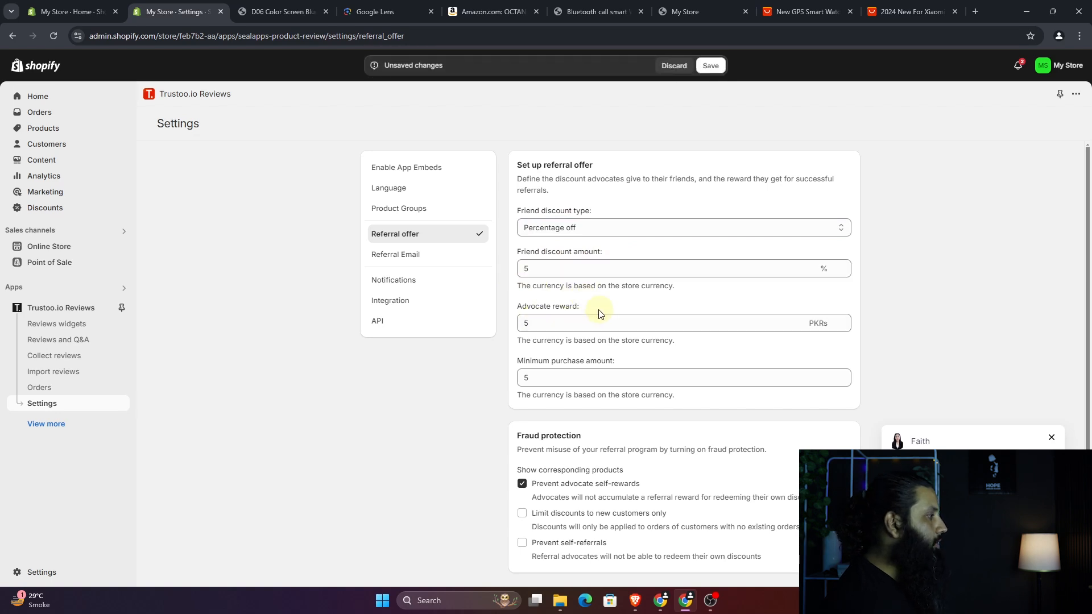
left_click(694, 325)
left_click(842, 326)
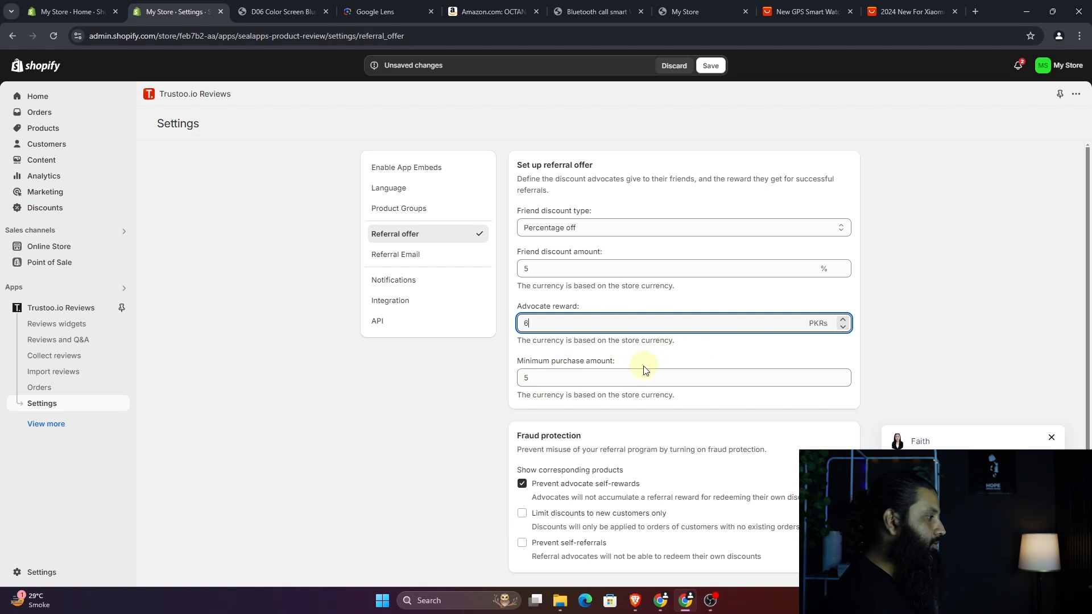
- Set the referral offer's minimum purchase amount to 500 and the advocate reward to 50 PKRs
double_click(531, 376)
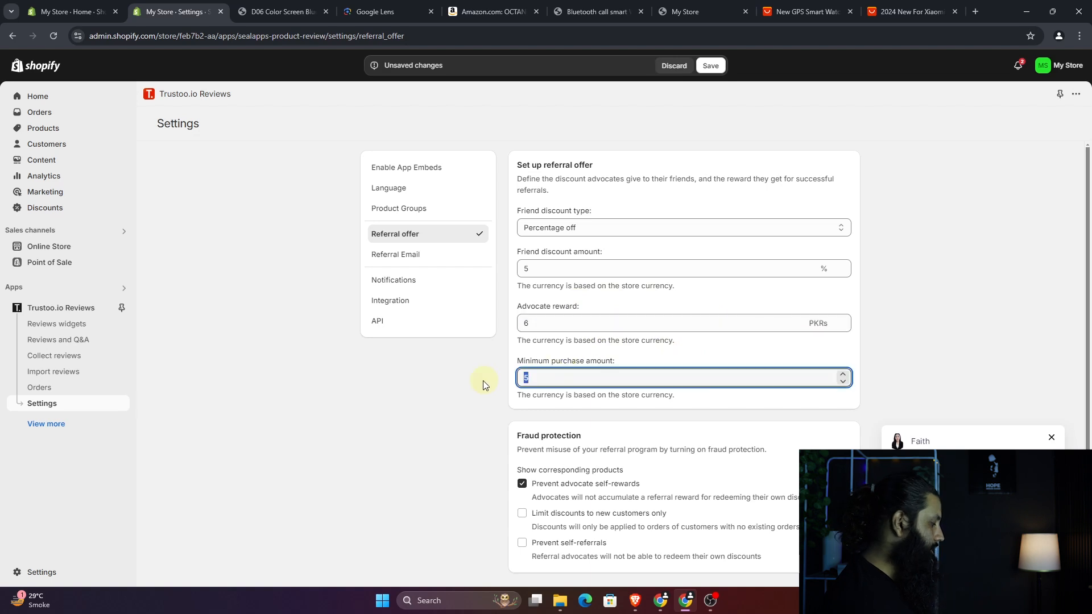
type("500")
key("shift+Tab")
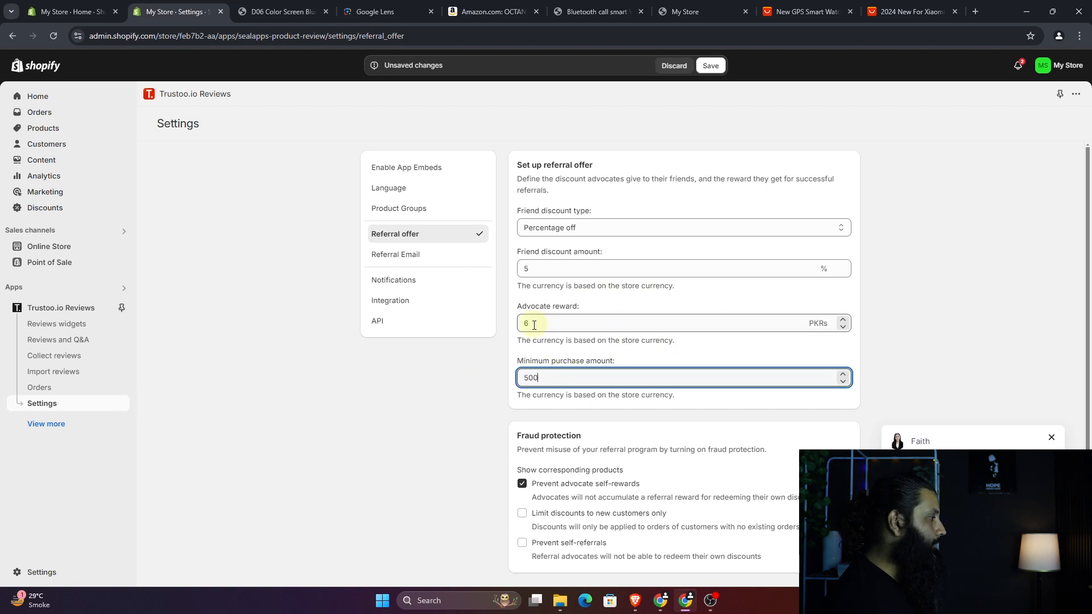
type("50")
left_click(594, 369)
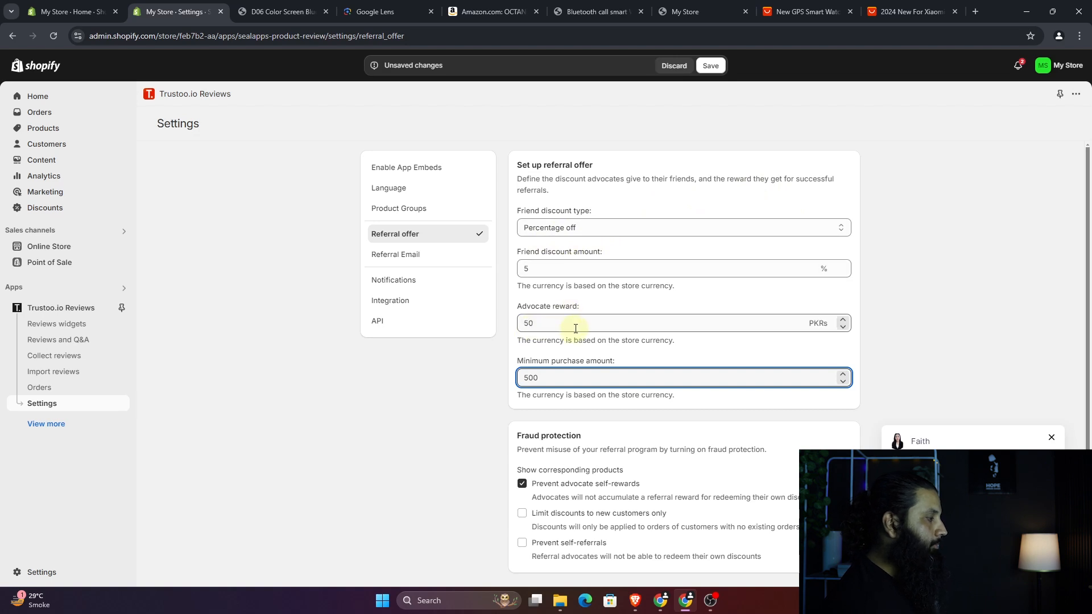
left_click(701, 362)
- Turn on Prevent self-referrals under Fraud protection, leave Limit discounts to new customers only off, and save the referral offer
scroll(651, 355, "down", 1)
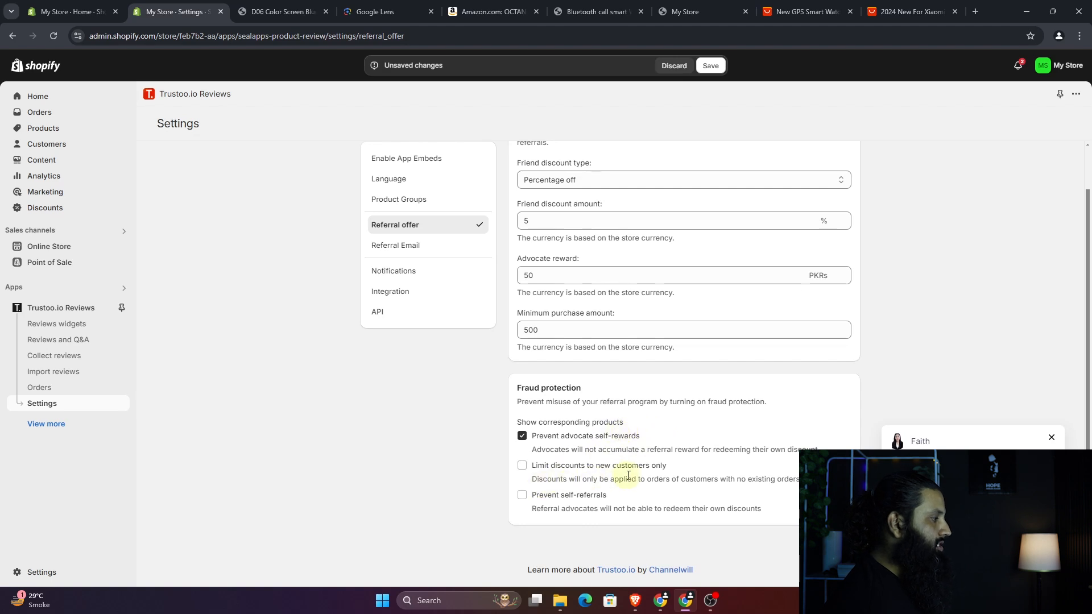
left_click(523, 468)
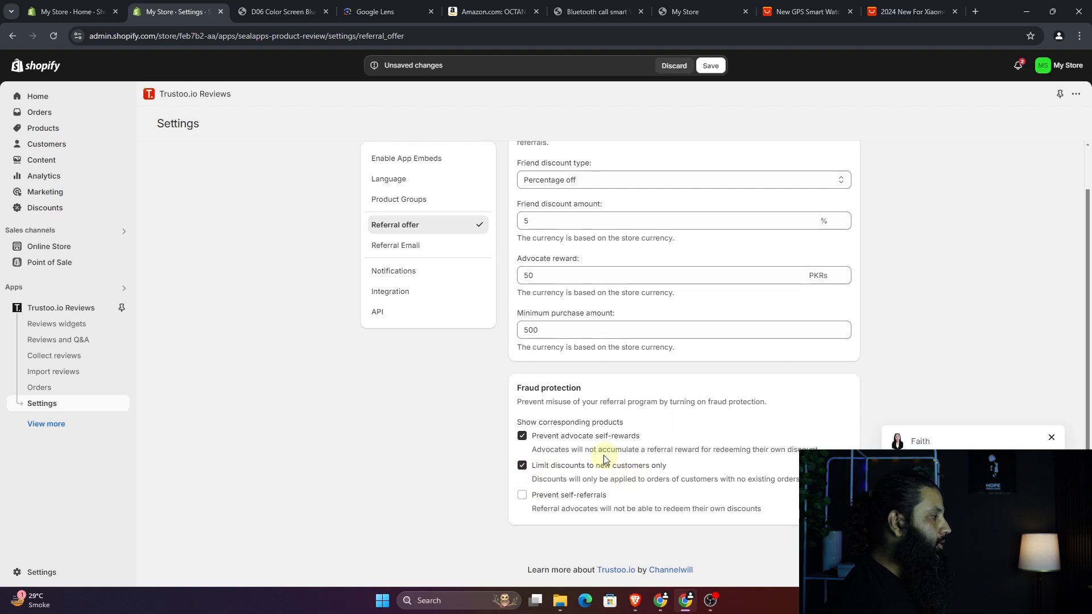
left_click(523, 497)
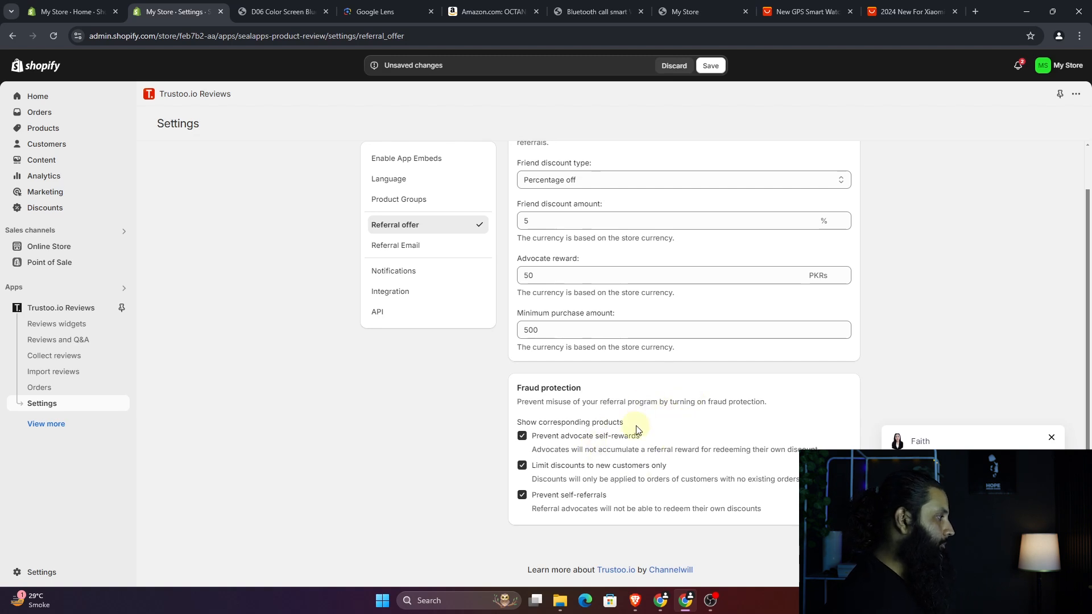
left_click(522, 465)
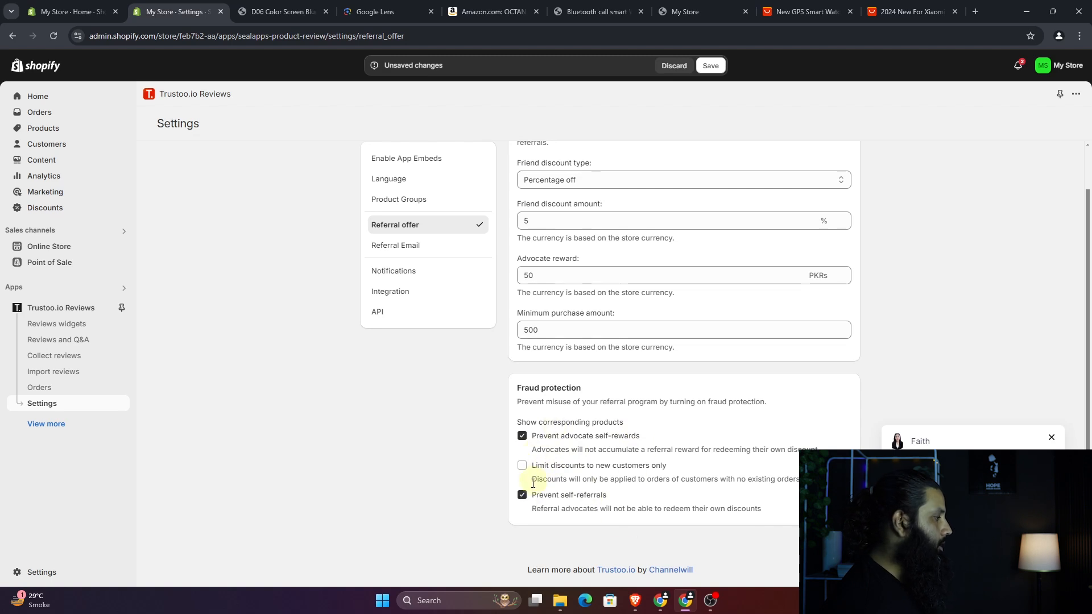
left_click(710, 66)
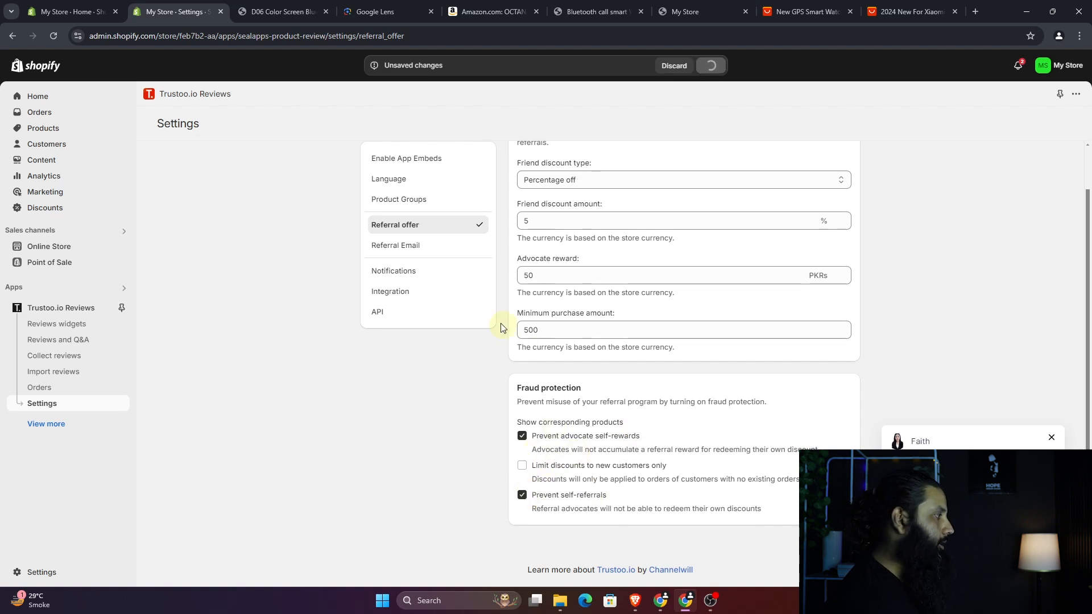
- Look through the Post-Purchase Referrals email template's subject, logo, content and footer options, and return to the Referral Email settings
left_click(430, 255)
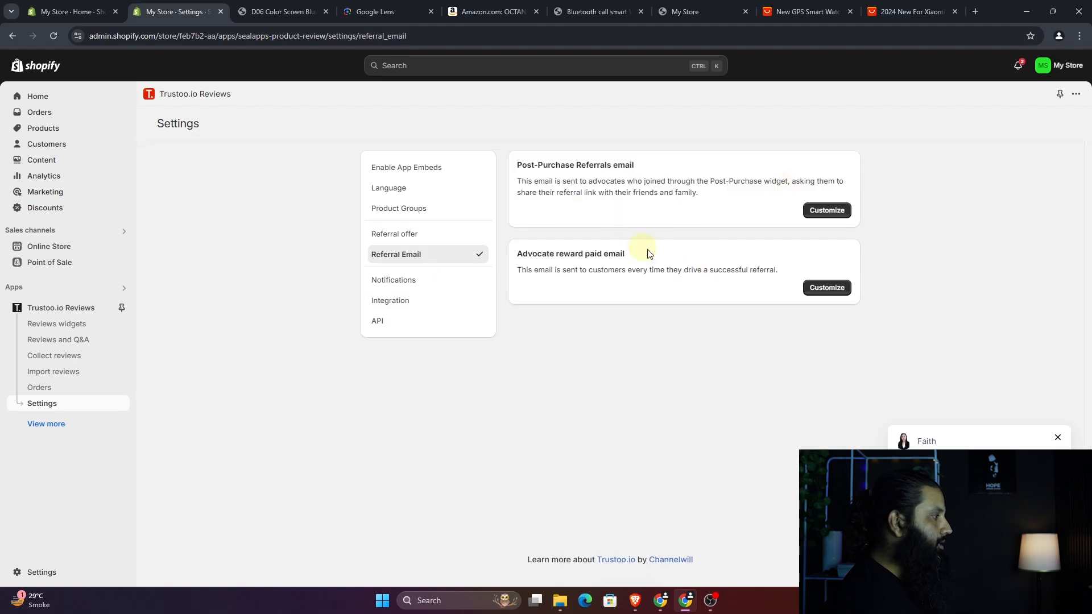
left_click(823, 210)
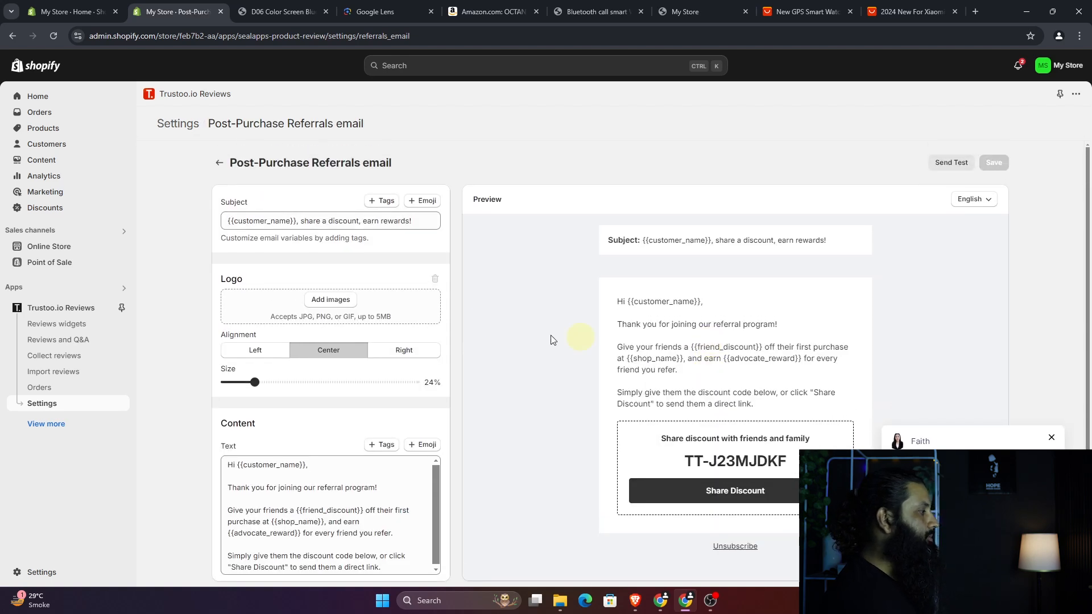
scroll(341, 302, "down", 3)
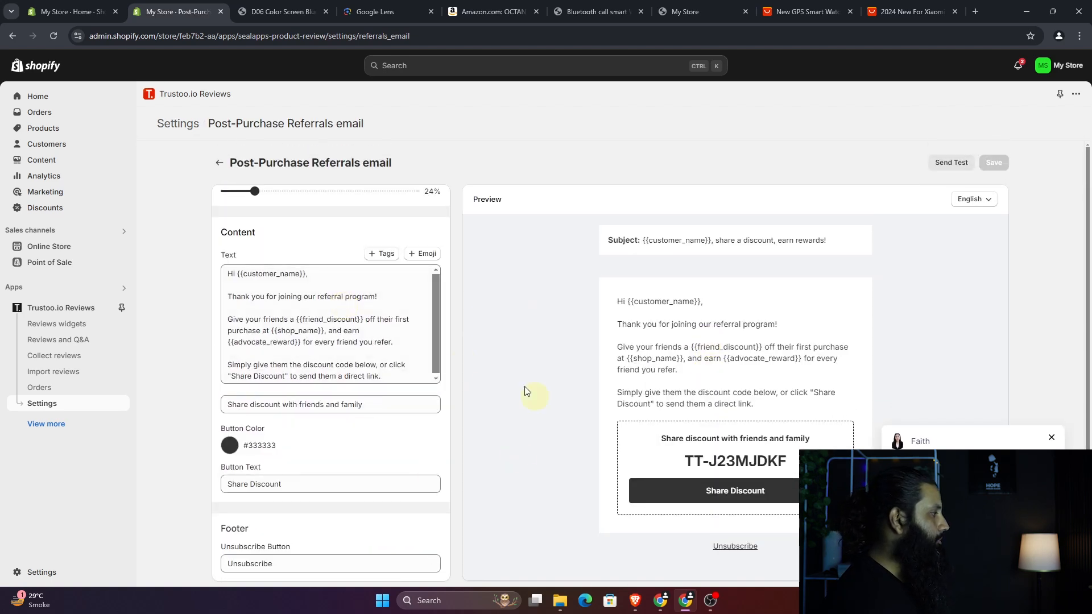
scroll(419, 349, "up", 3)
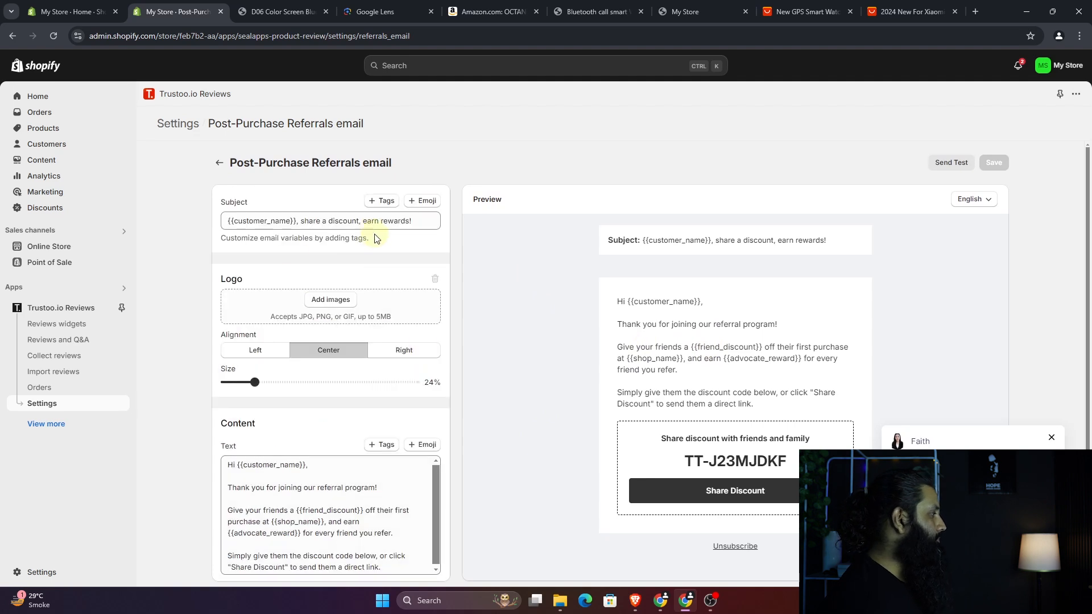
scroll(280, 366, "down", 3)
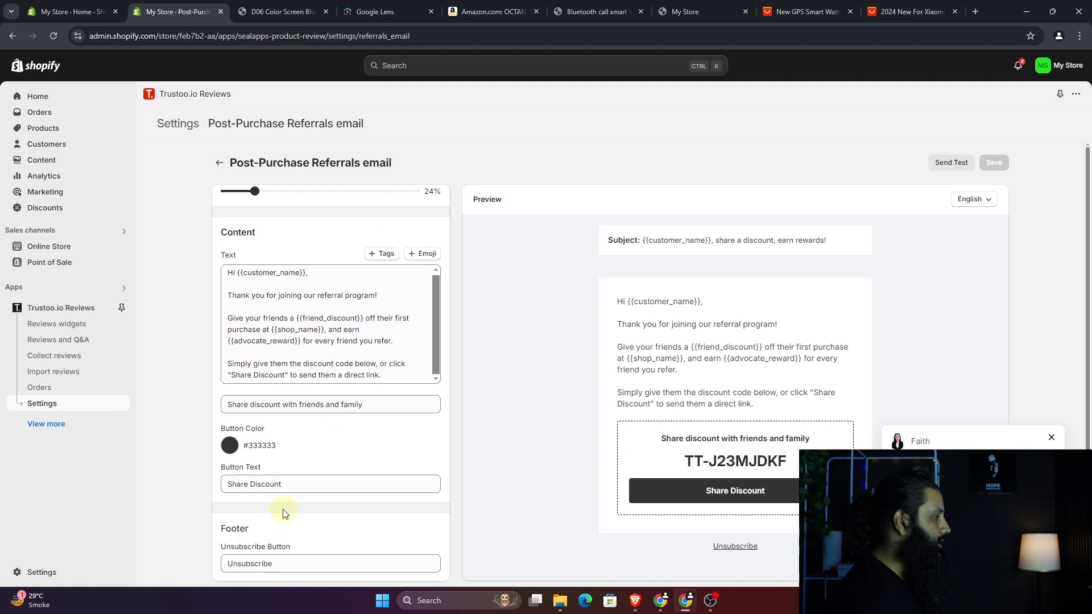
scroll(356, 365, "up", 1)
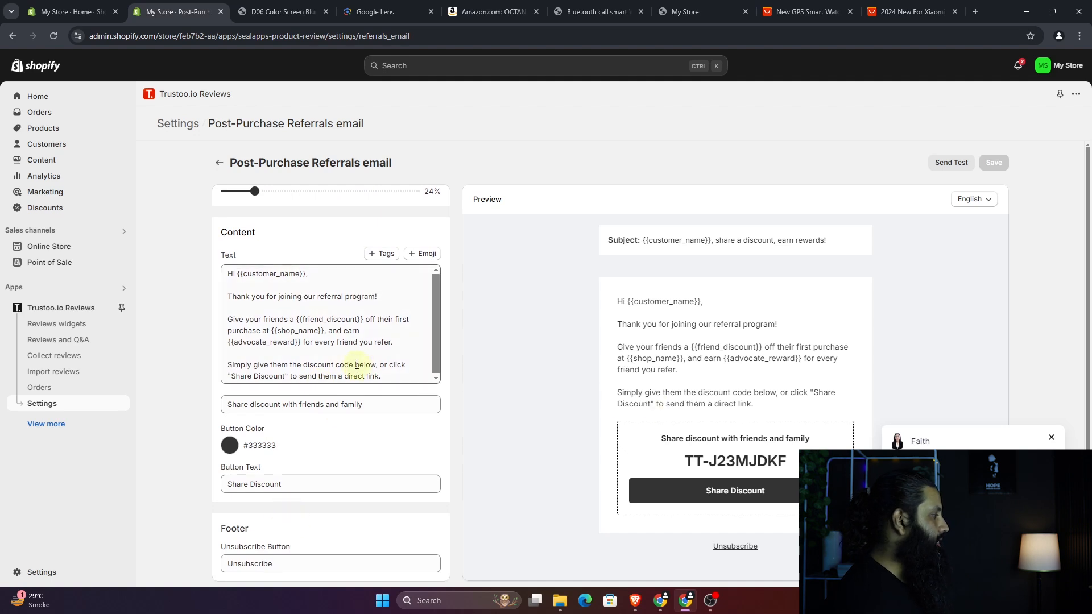
scroll(378, 266, "up", 3)
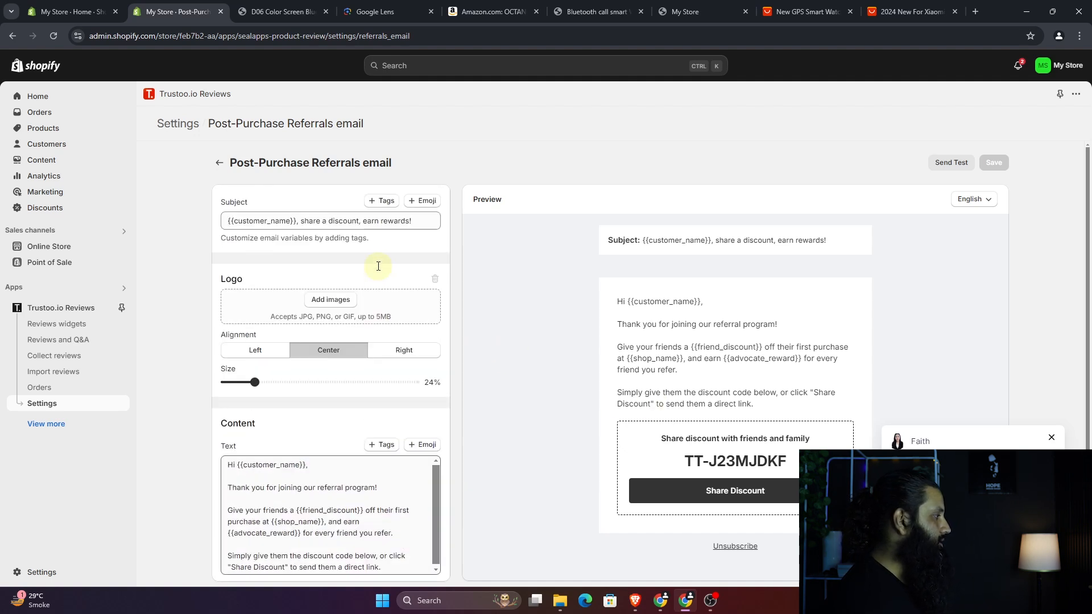
left_click(219, 163)
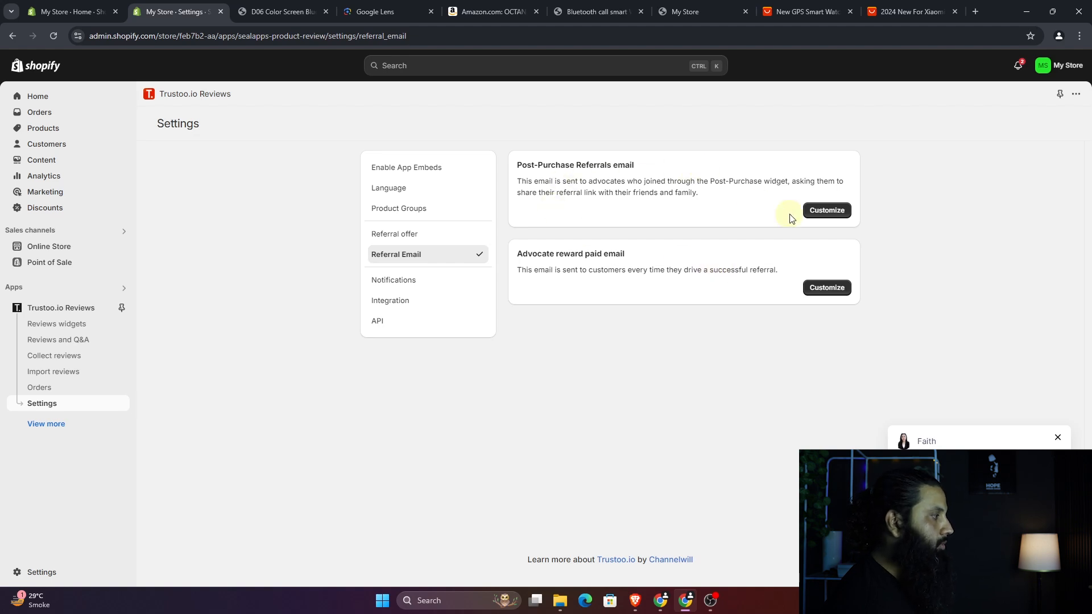
- Review the Notifications settings for reviews, discounts and Q&A emails
left_click(434, 280)
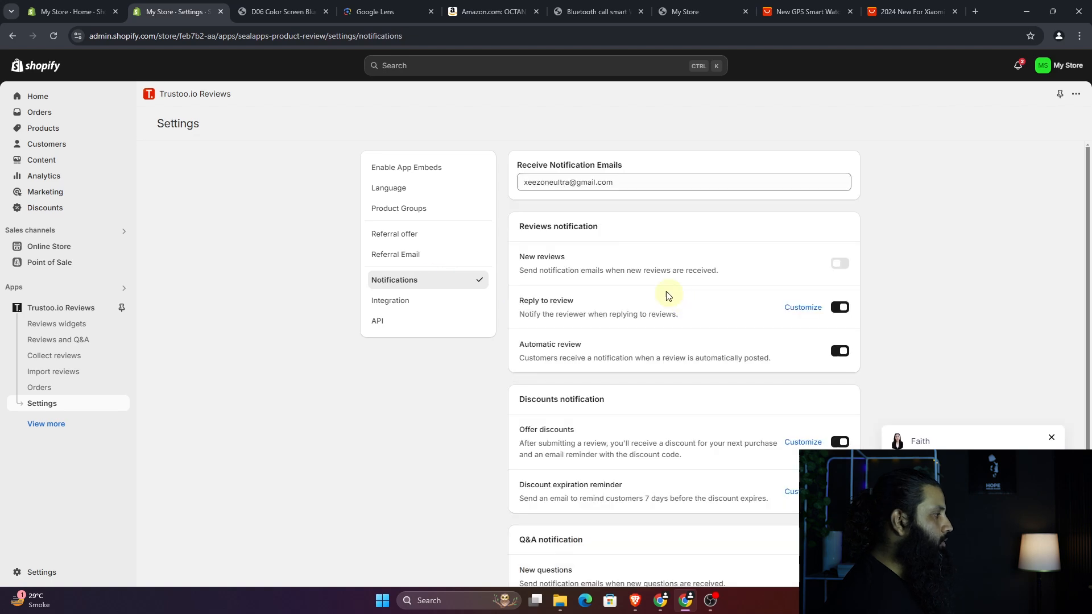
scroll(777, 258, "down", 3)
scroll(778, 258, "up", 1)
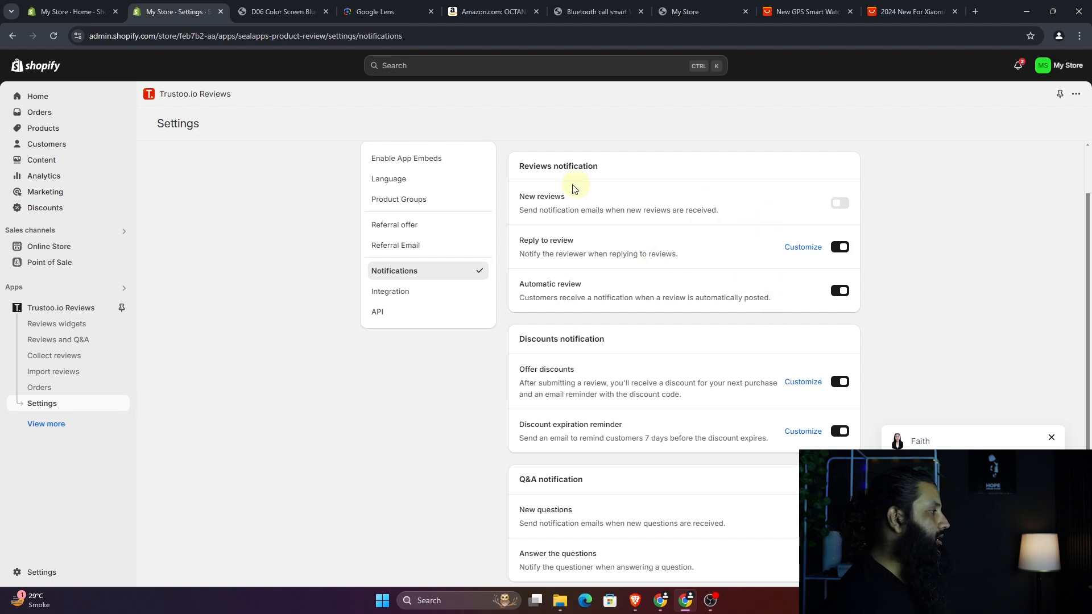
scroll(643, 351, "down", 1)
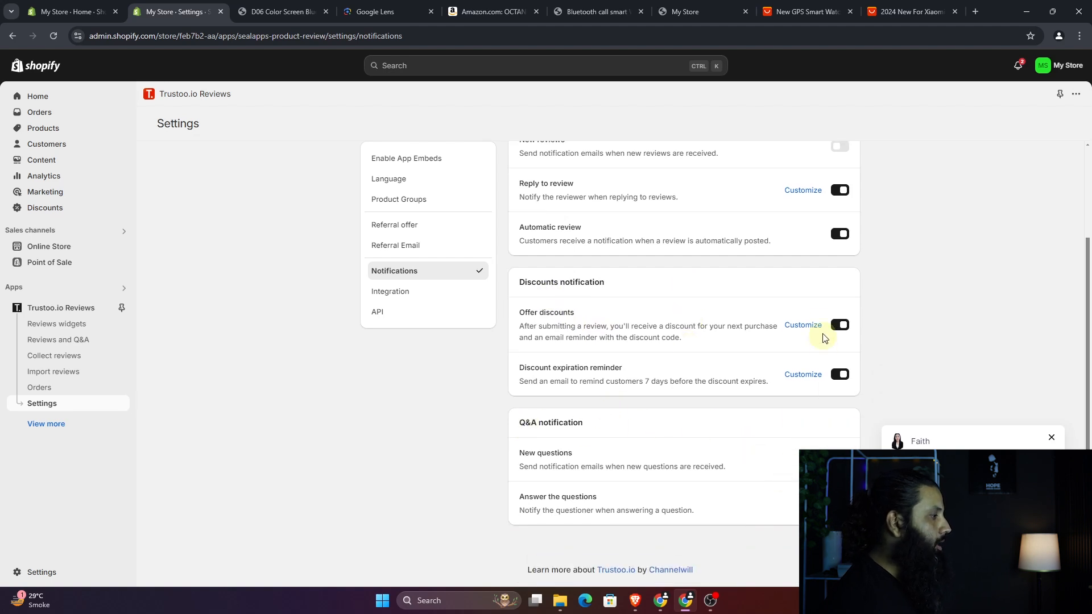
scroll(711, 341, "up", 2)
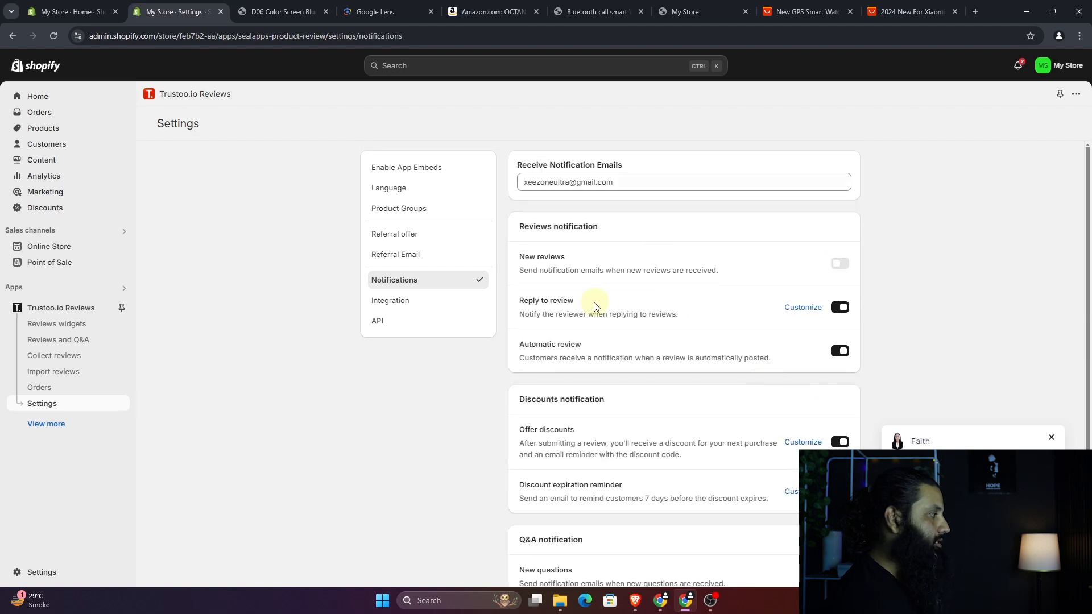
- Look over the available app integrations in the Integration settings
left_click(457, 302)
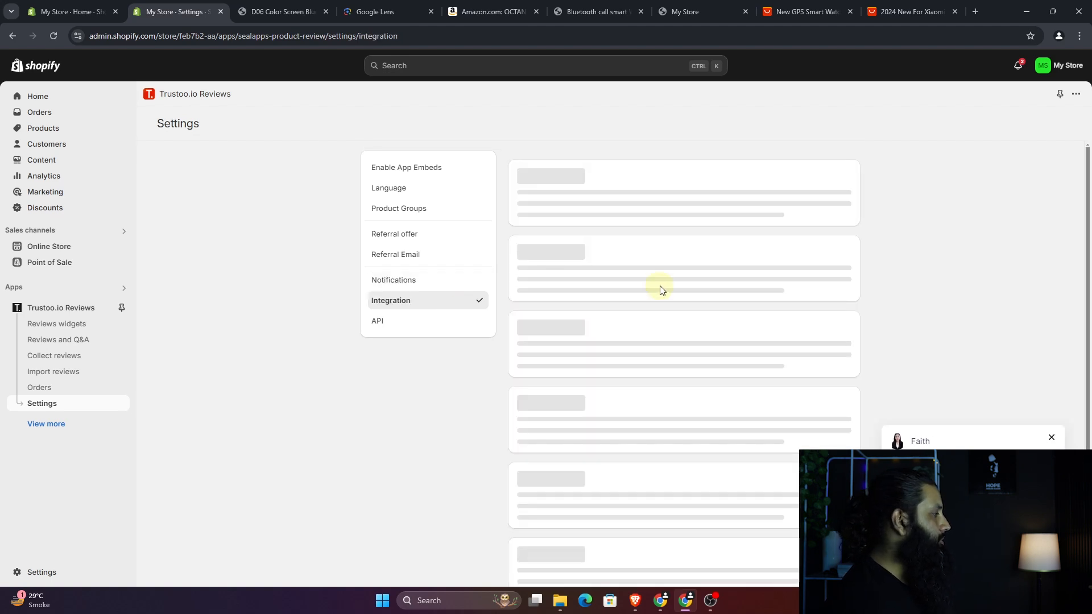
scroll(699, 267, "down", 5)
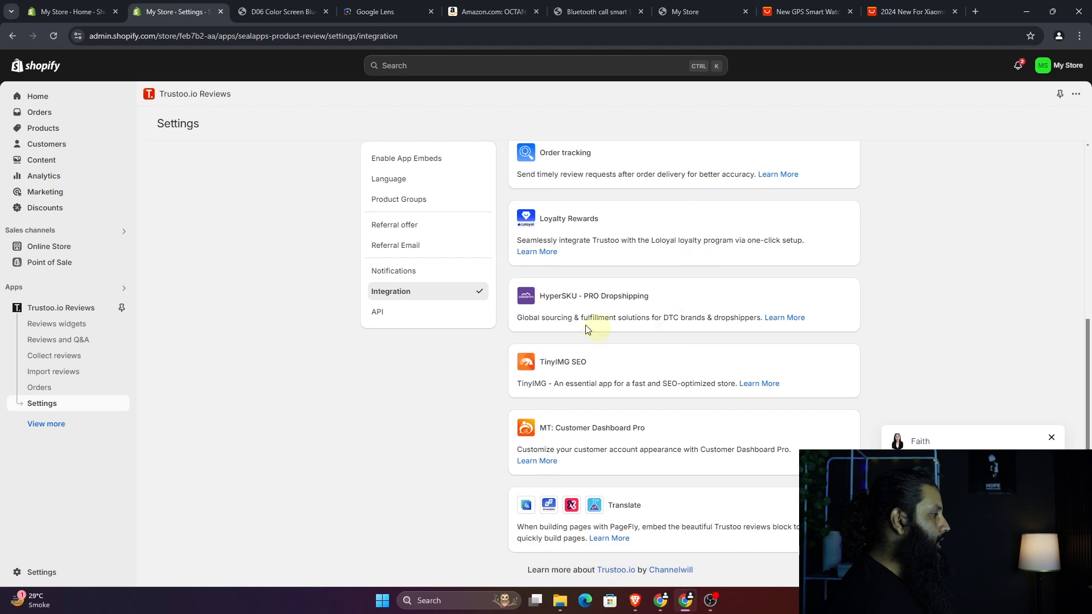
scroll(705, 353, "up", 3)
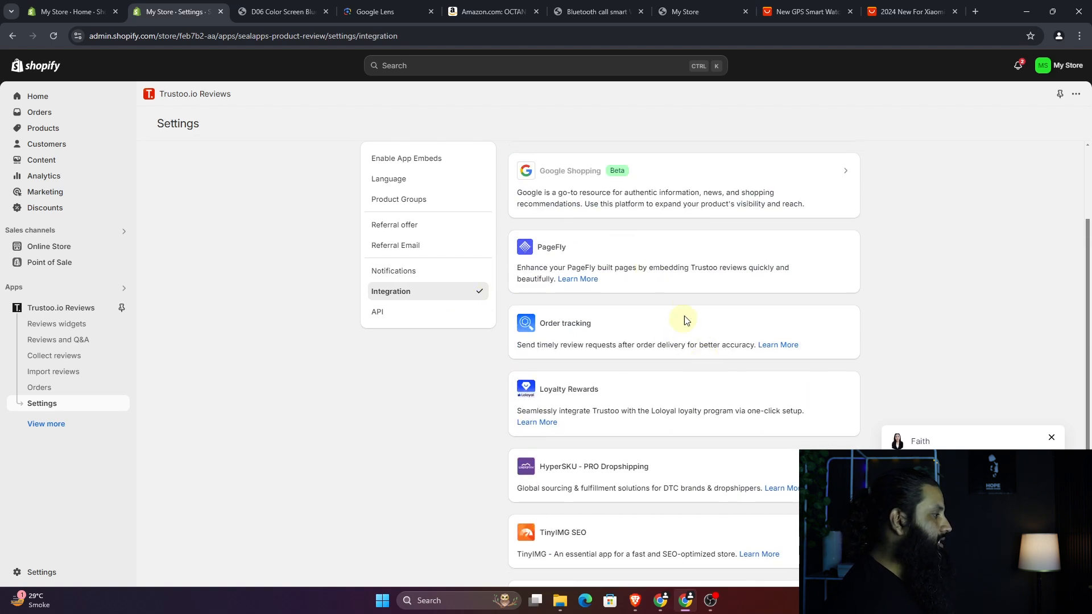
scroll(635, 283, "up", 1)
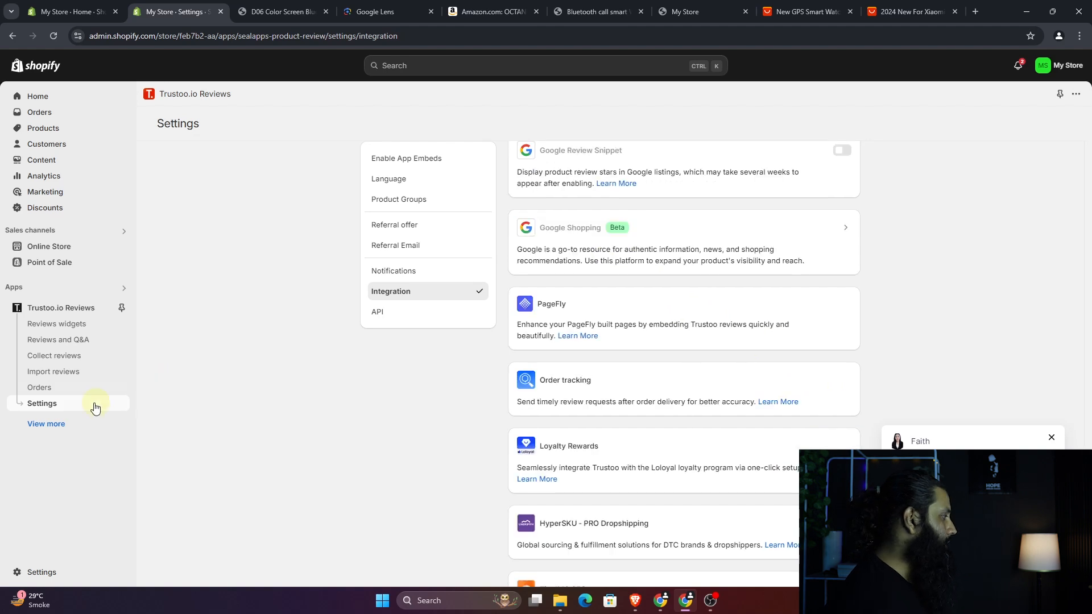
- Open the Plan page and examine the pricing plans, the feature comparison table and the Discount redemption field
left_click(54, 423)
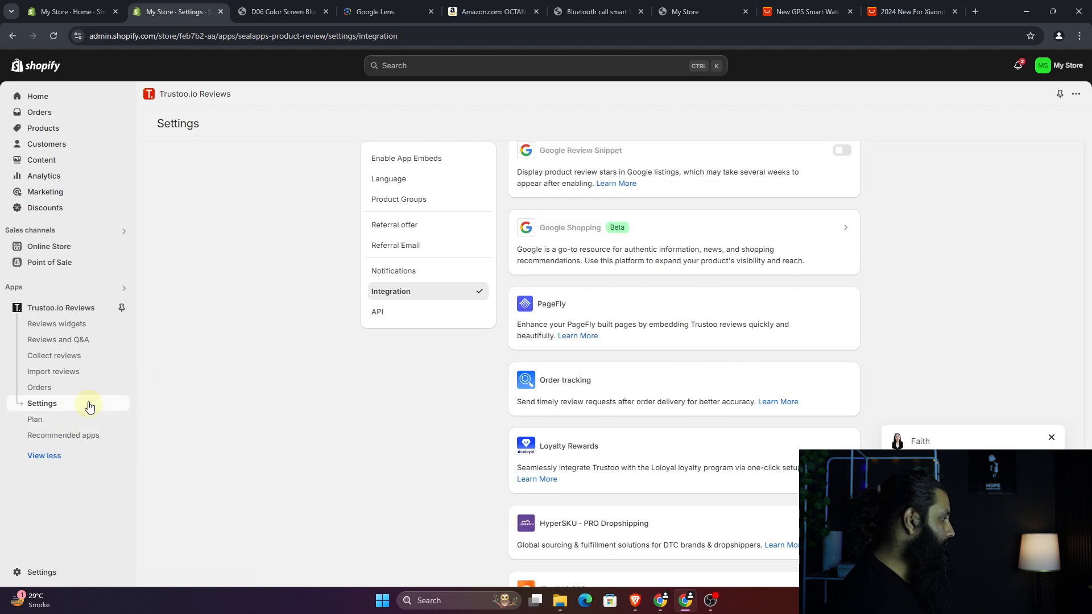
left_click(58, 419)
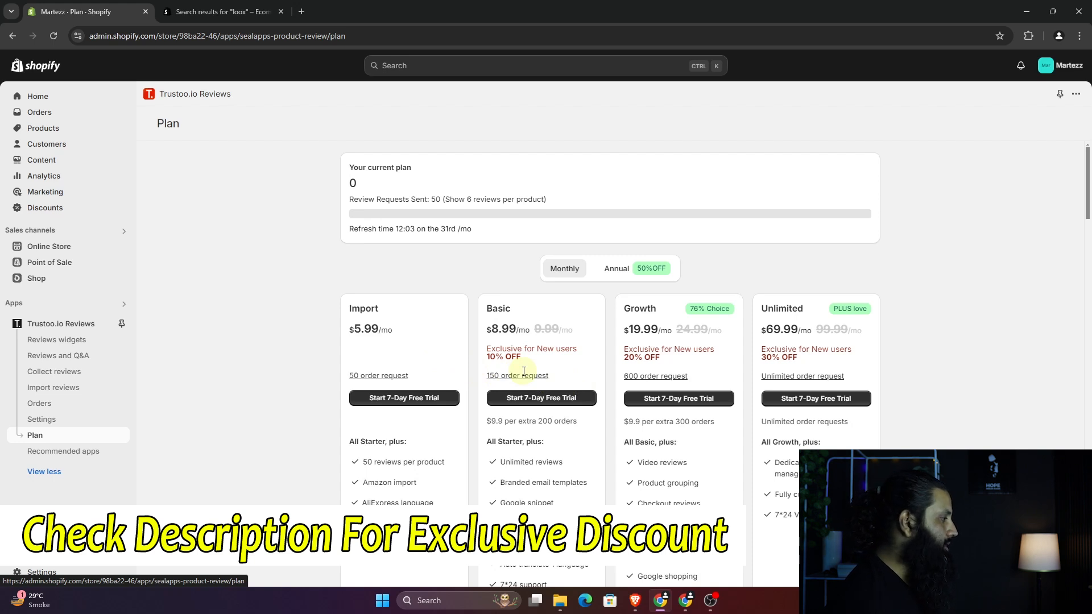
left_click_drag(1087, 199, 1086, 349)
scroll(1086, 349, "down", 20)
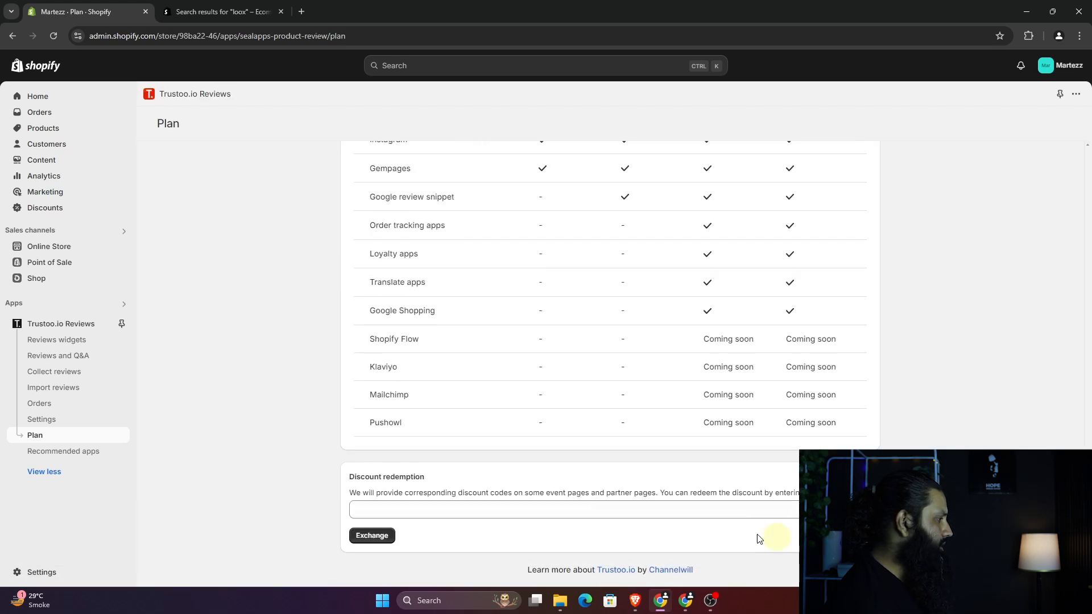
left_click(464, 508)
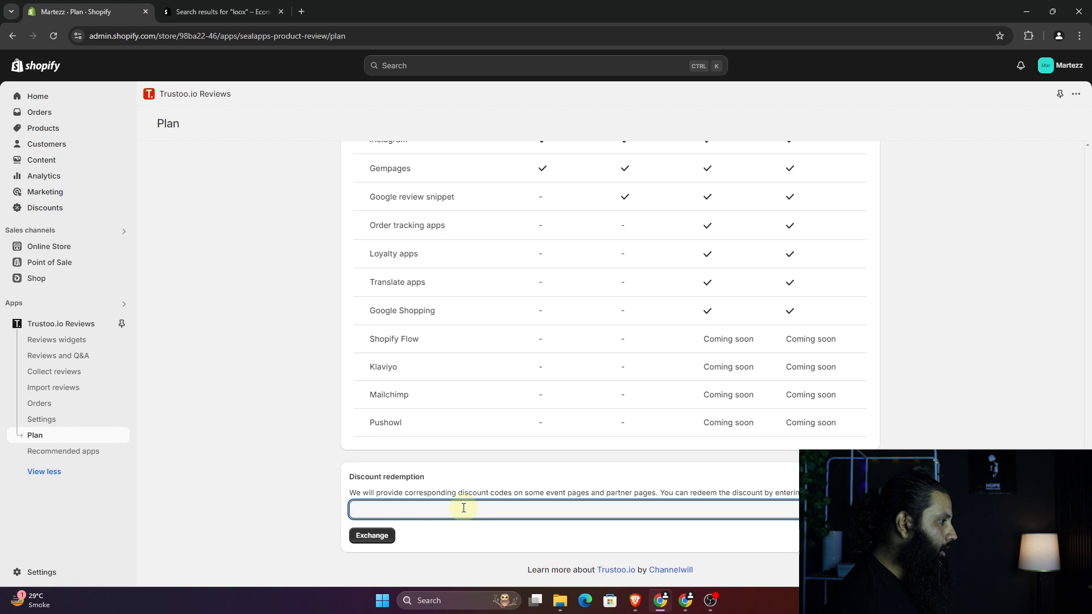
scroll(1085, 401, "up", 15)
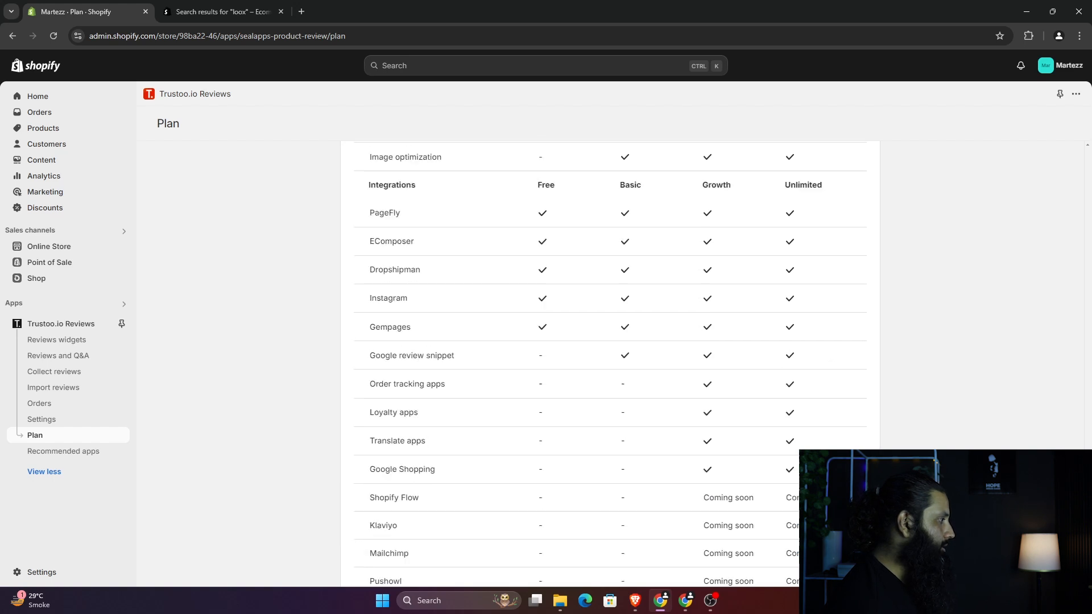
scroll(1085, 401, "up", 10)
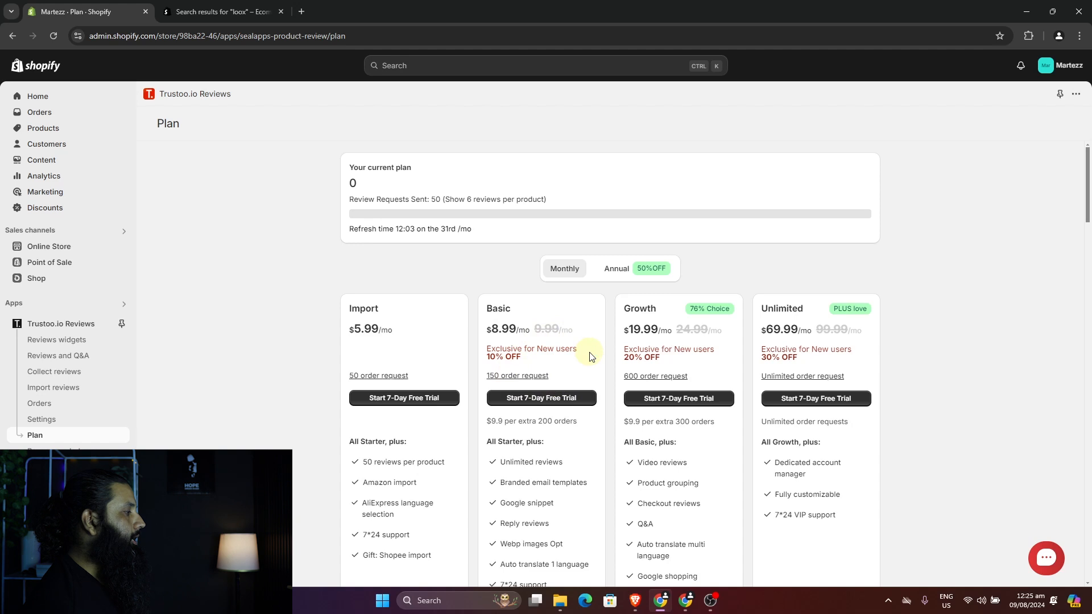
- View the support chat's contact and help options, and close the chat
left_click(1045, 557)
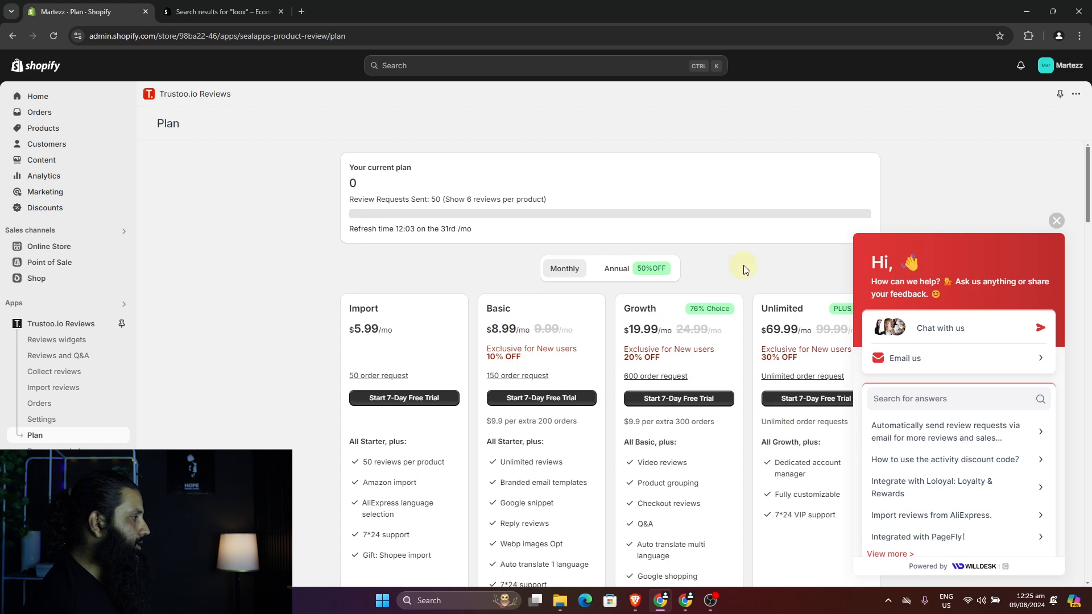
left_click(1055, 220)
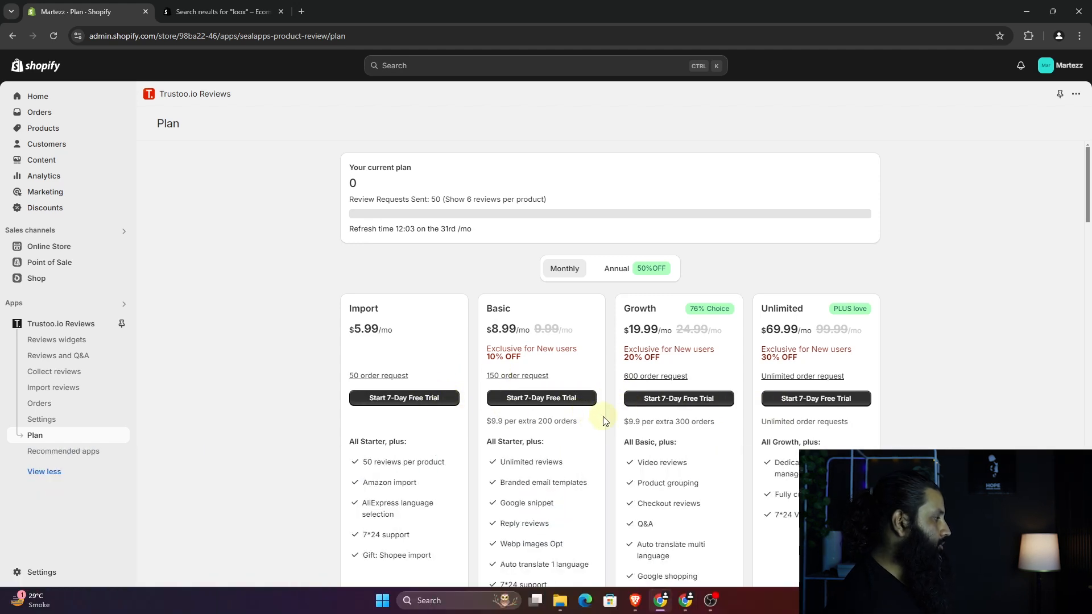
- Return to the Plan page by way of Recommended apps and compare the Growth plan with other apps and the free Starter plan
left_click(63, 451)
left_click(35, 436)
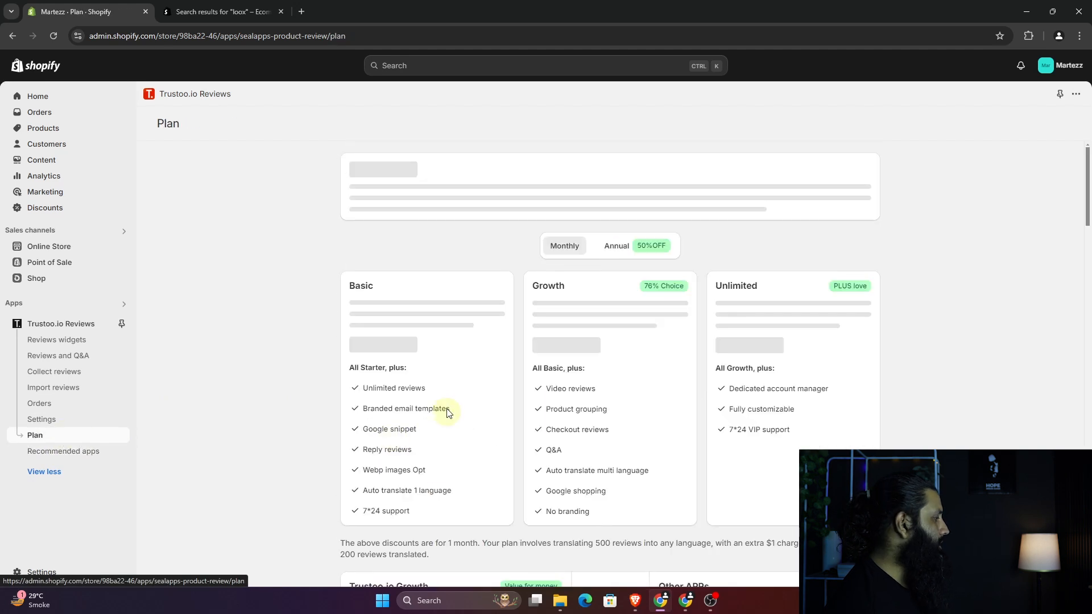
scroll(850, 348, "down", 9)
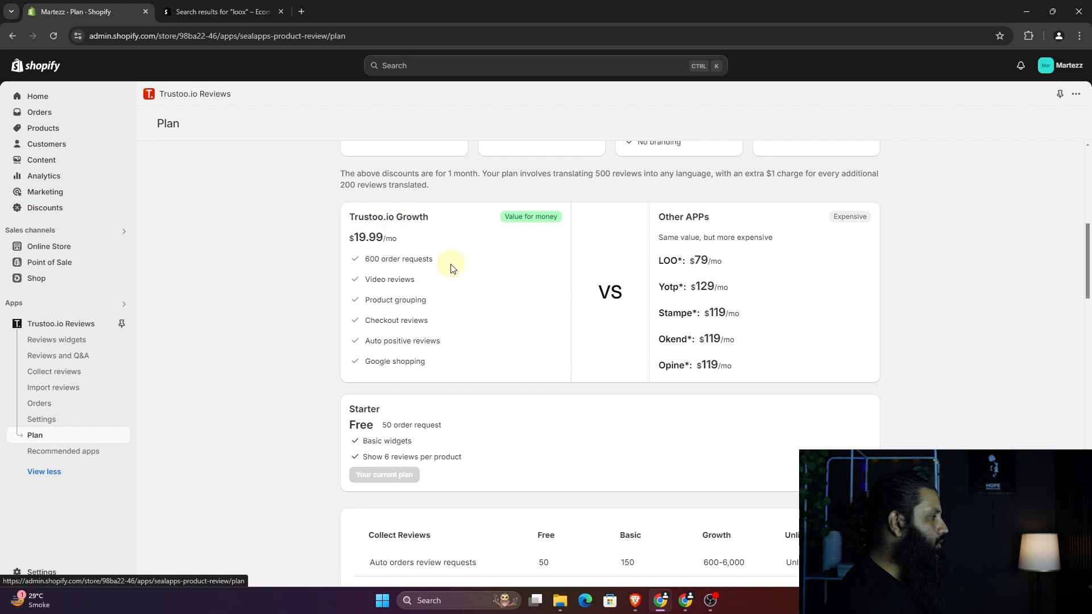
scroll(451, 267, "up", 9)
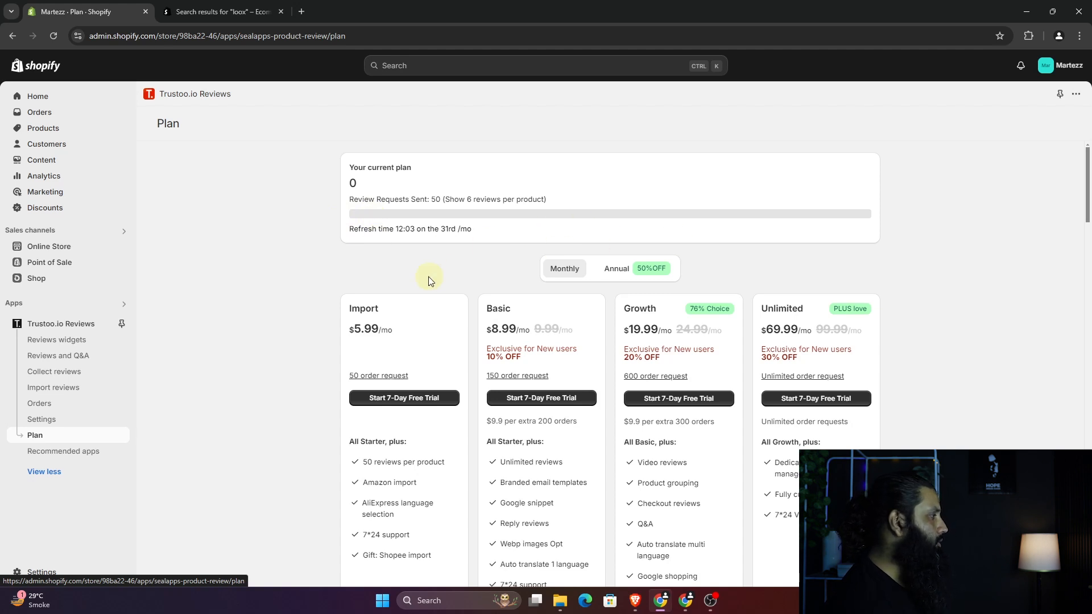
- Switch to the My Store browser window and check its current Trustoo.io plan and the other plans offered
left_click(686, 601)
scroll(646, 308, "down", 2)
scroll(646, 308, "up", 2)
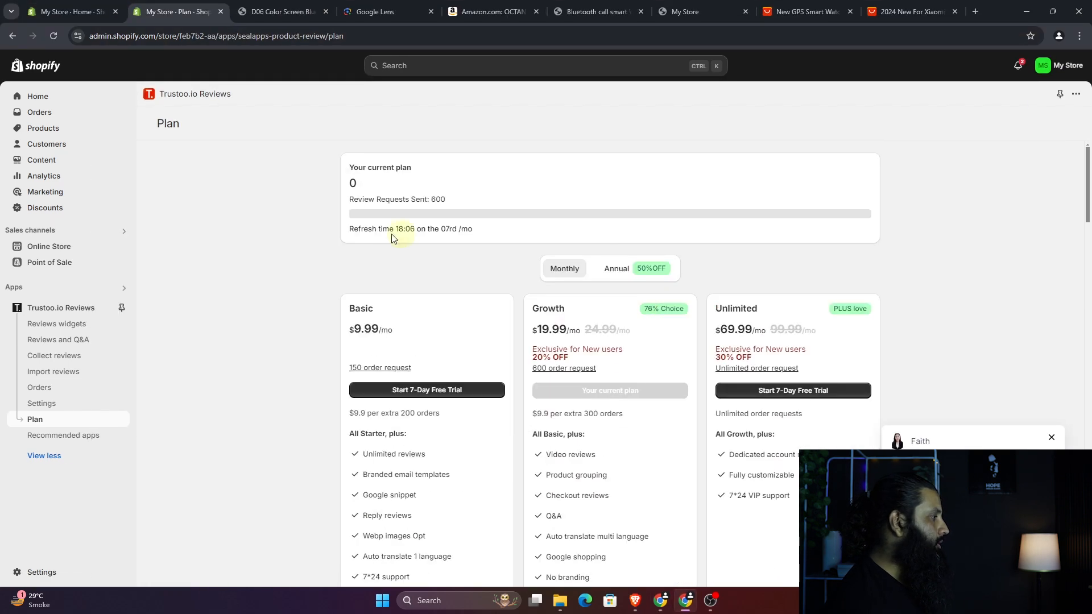
scroll(667, 234, "down", 1)
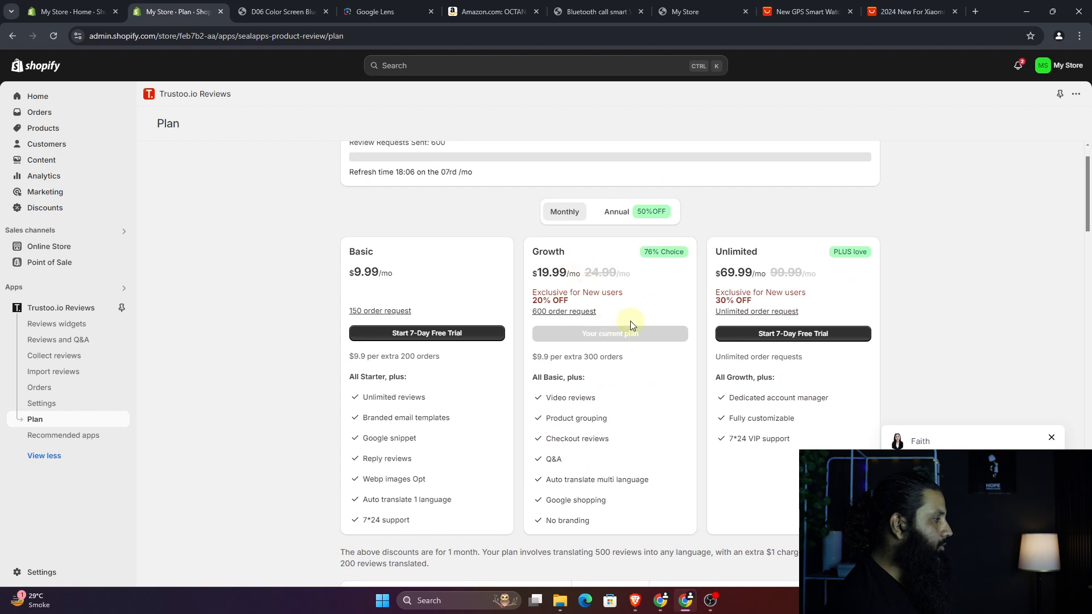
scroll(647, 334, "up", 1)
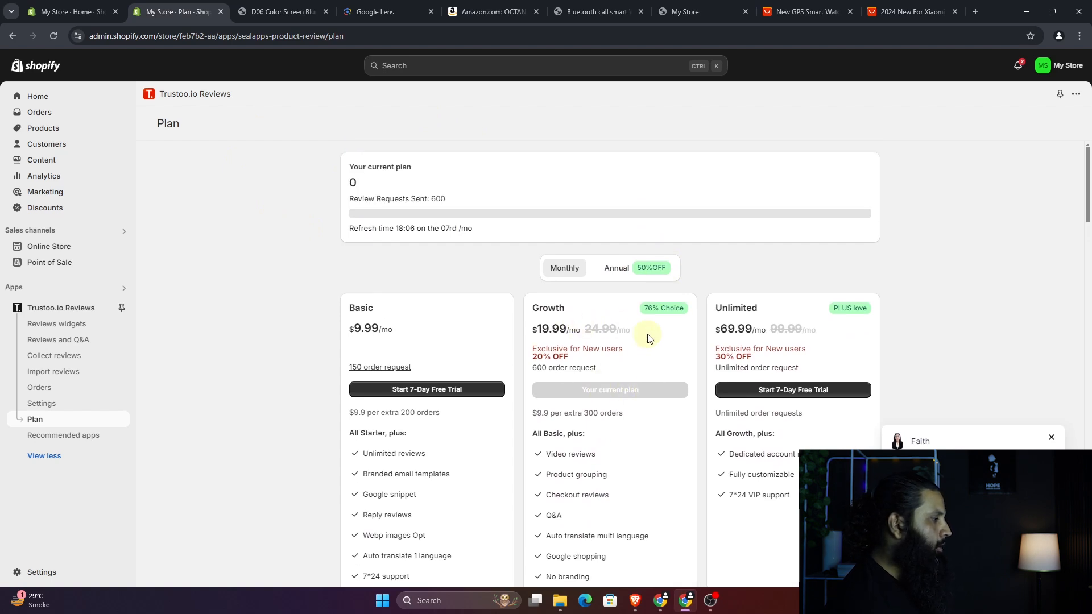